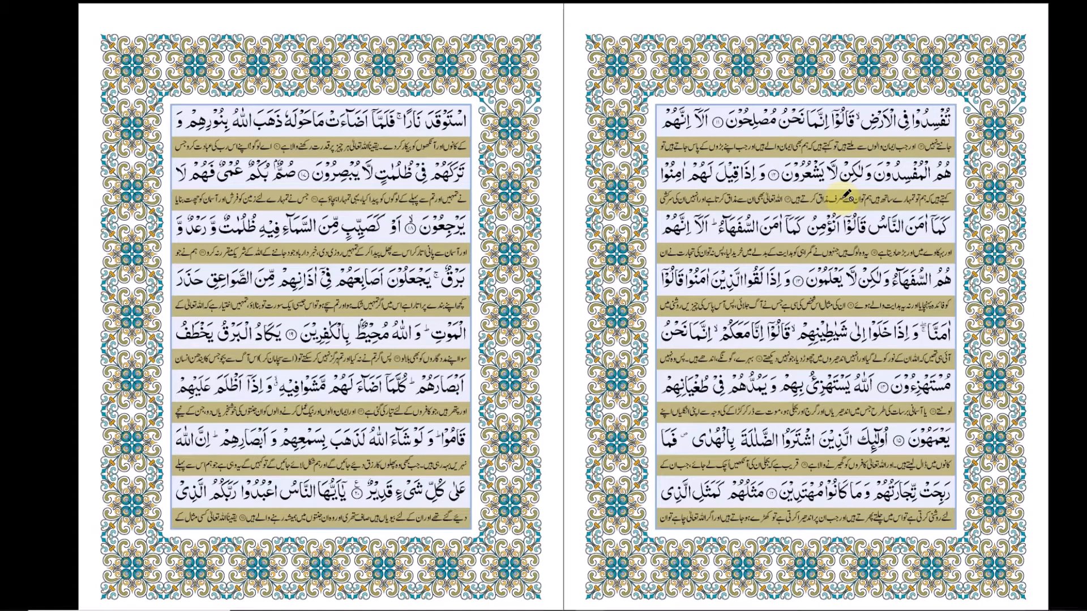
# Leave the presentation view and close the QTest.indd document
pyautogui.press('Escape')
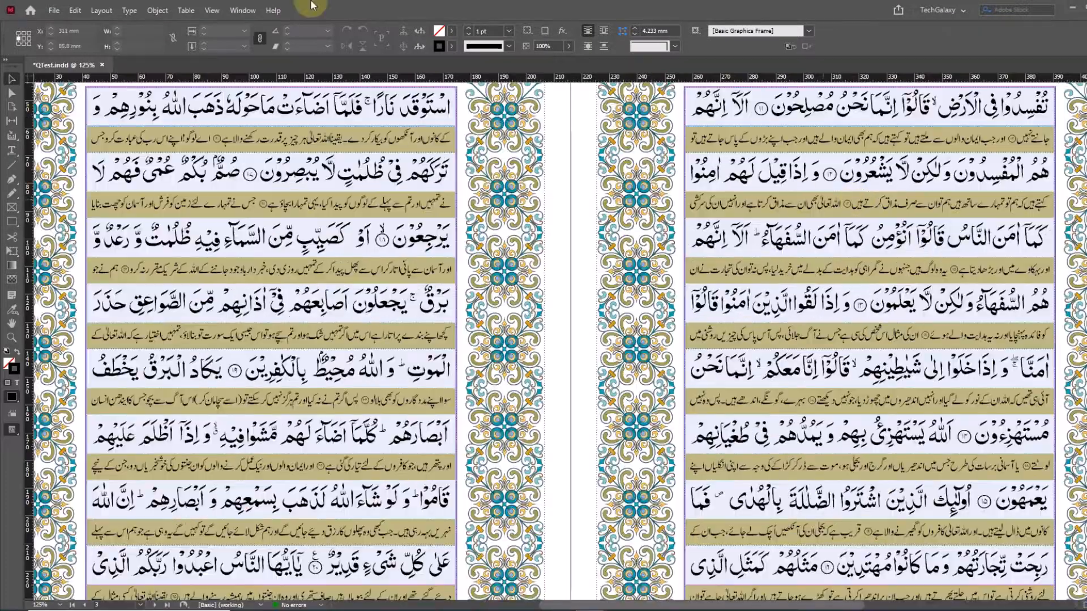
pyautogui.click(102, 67)
pyautogui.click(628, 352)
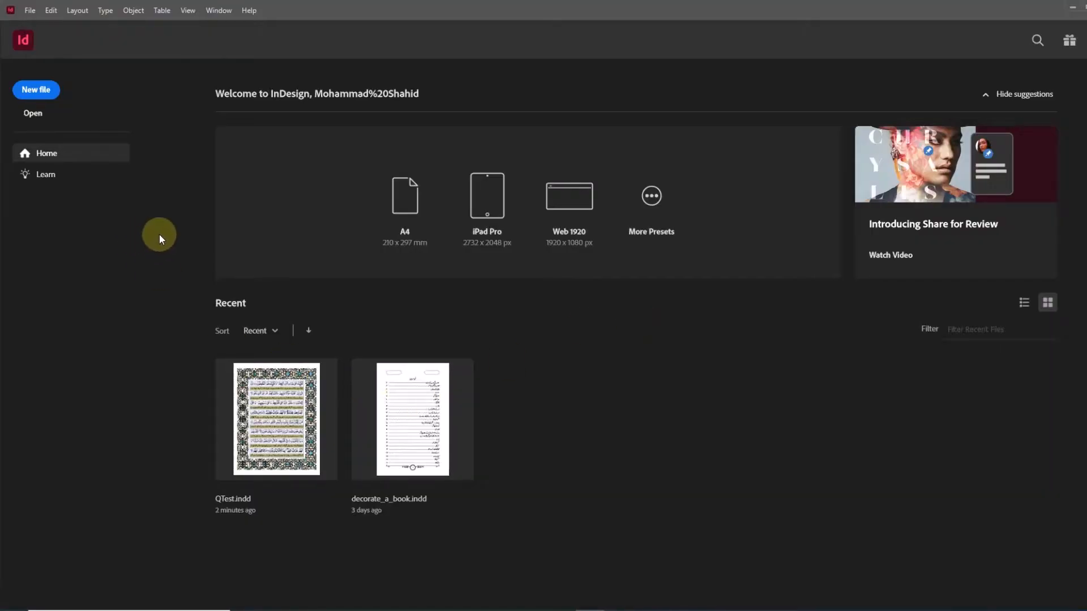
# Start a new print document from the Letter preset, 215.9 x 279.4 mm, with right-to-left binding
pyautogui.click(38, 93)
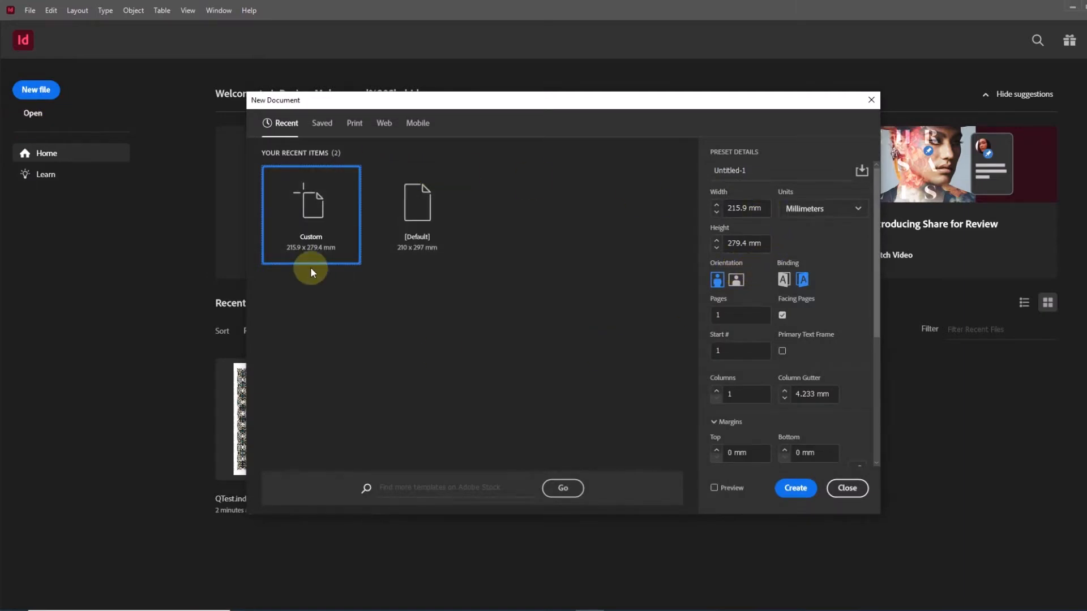
pyautogui.click(362, 129)
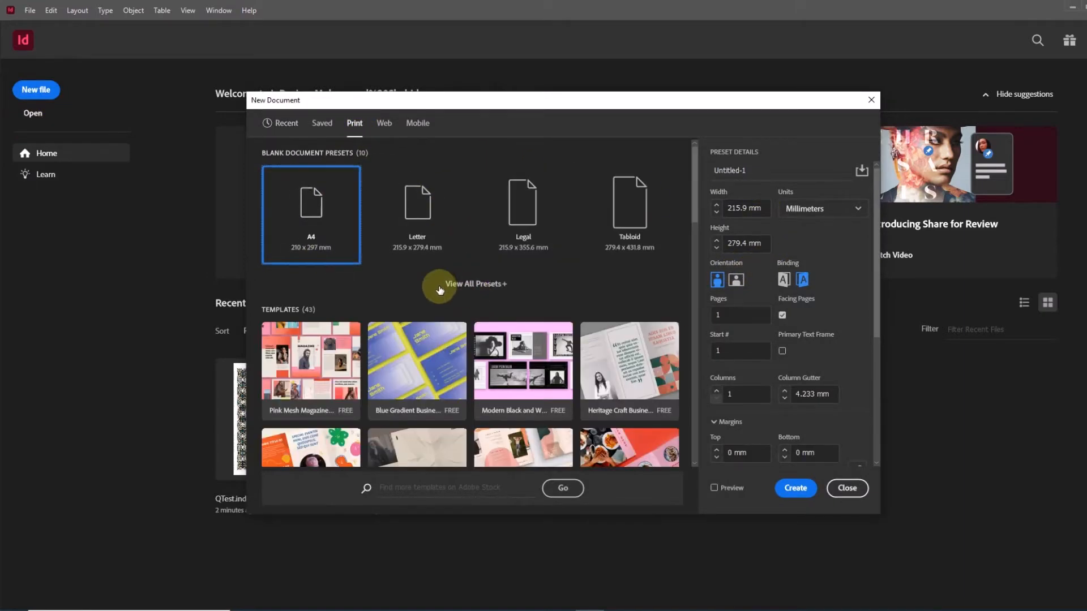
pyautogui.click(425, 218)
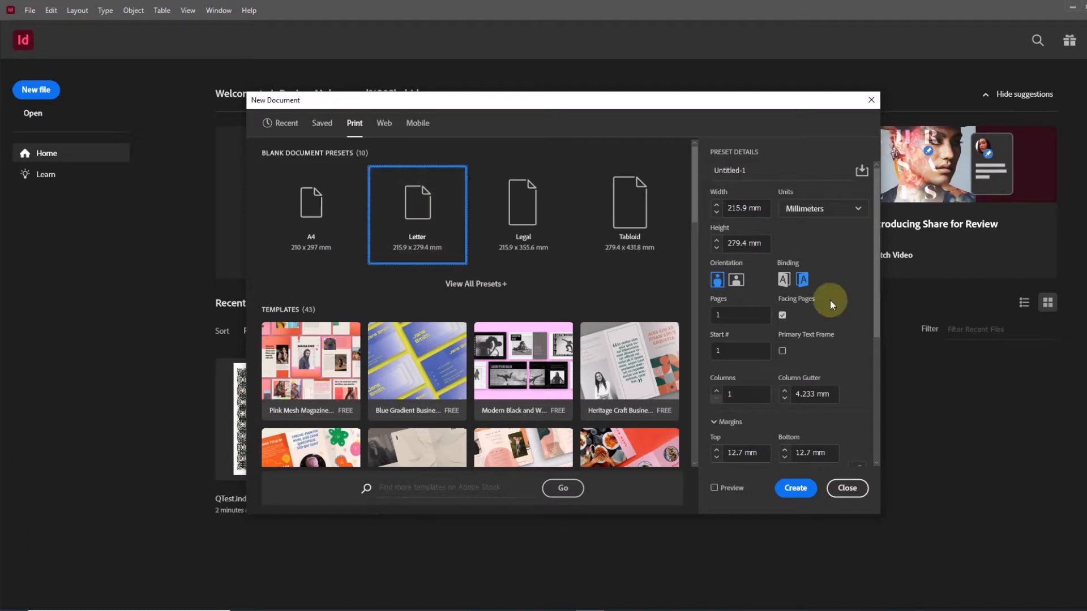
pyautogui.click(801, 281)
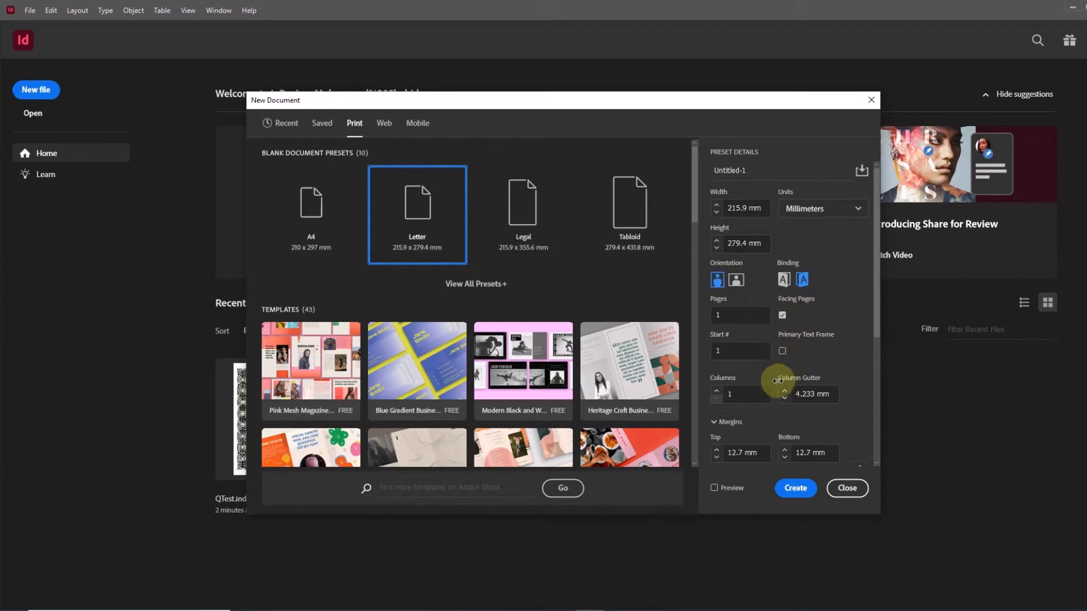
# Set all four margins to 0 mm, create the document, and dismiss the Share for Review popup
pyautogui.scroll(-3, 814, 401)
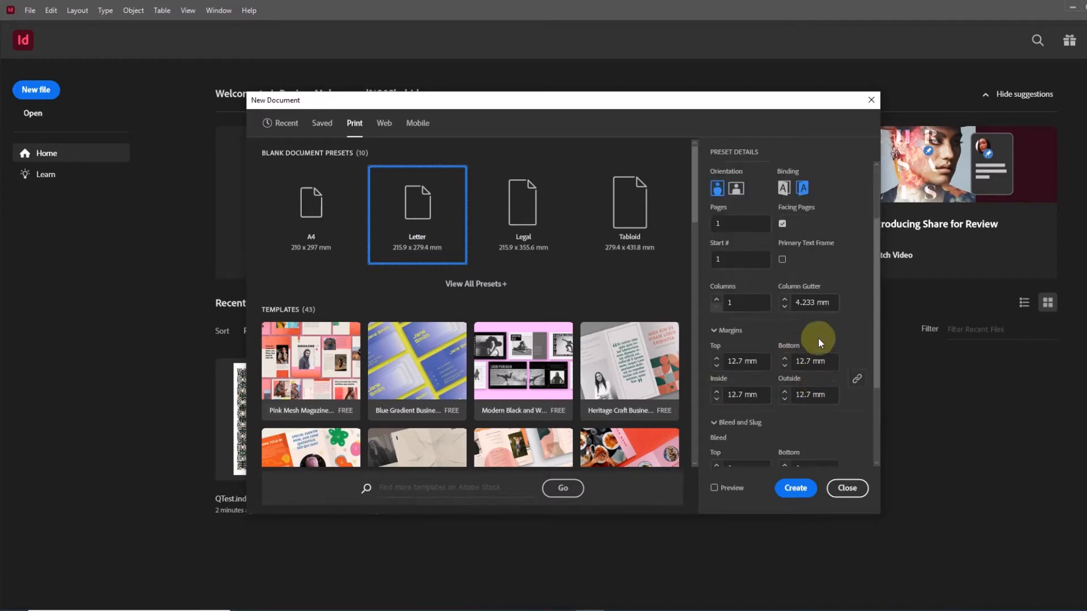
pyautogui.click(761, 363)
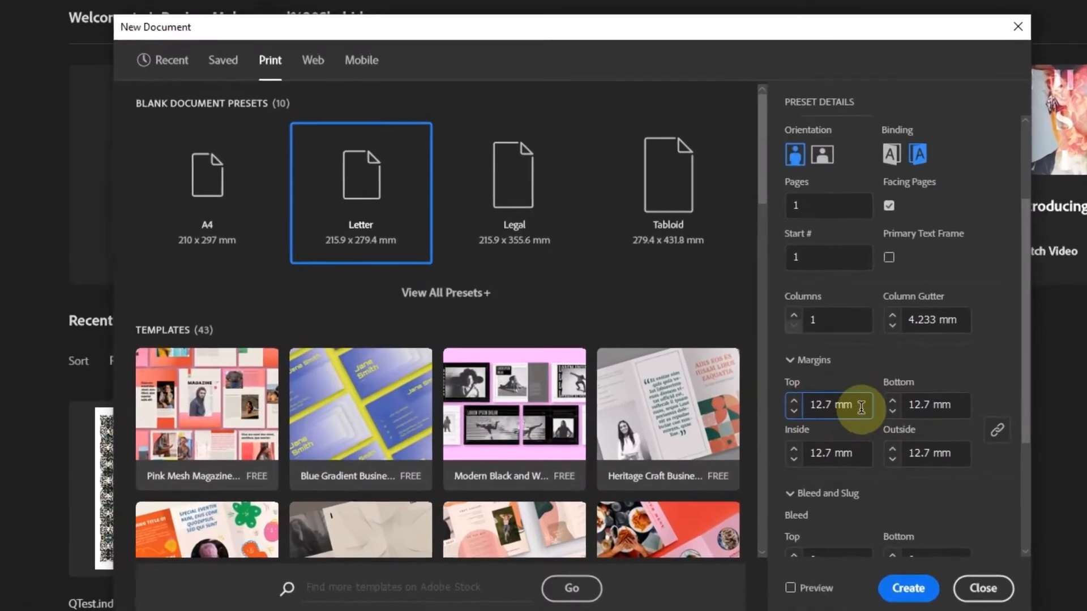
pyautogui.moveTo(763, 364); pyautogui.dragTo(705, 365)
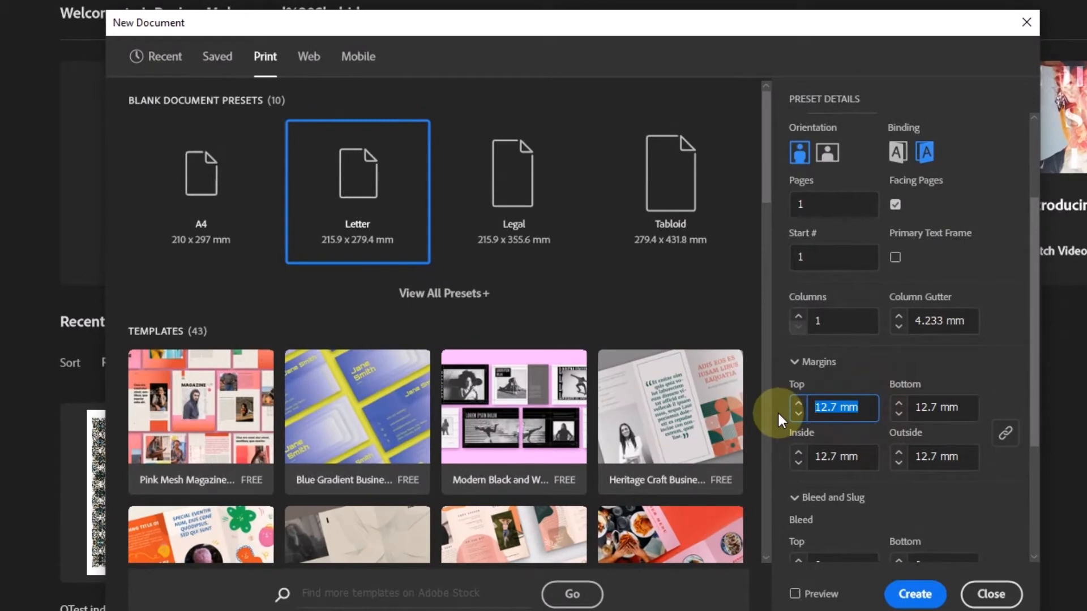
pyautogui.write('0')
pyautogui.press('Tab')
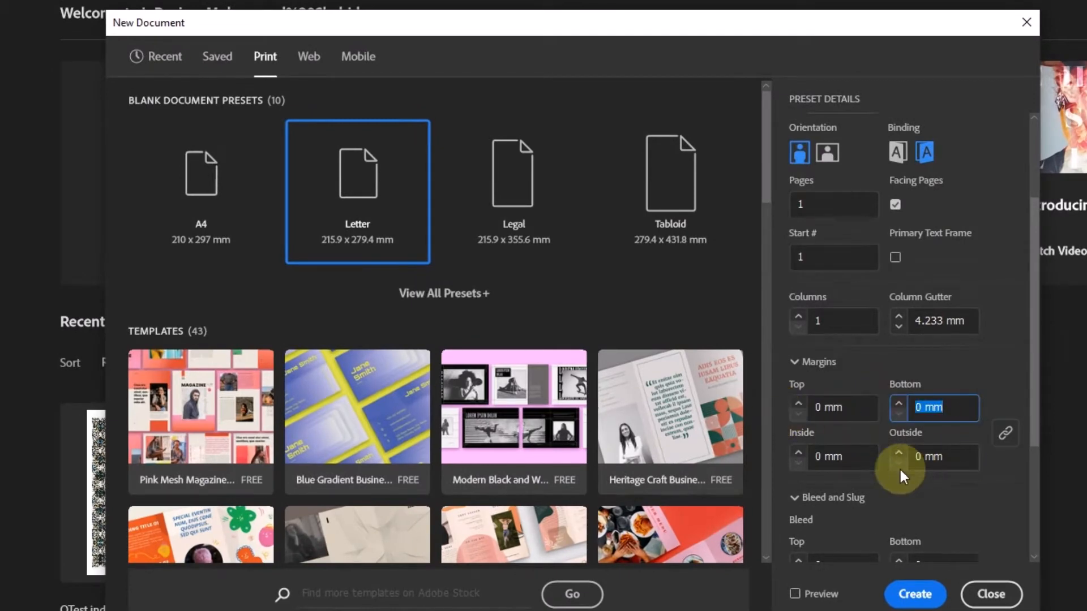
pyautogui.scroll(-3, 909, 459)
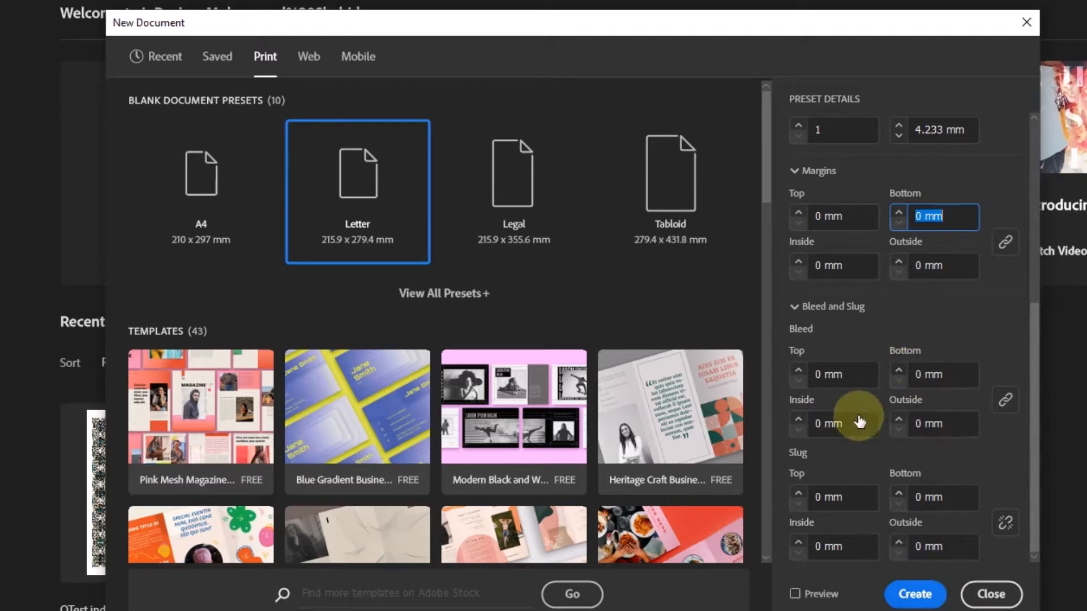
pyautogui.click(919, 596)
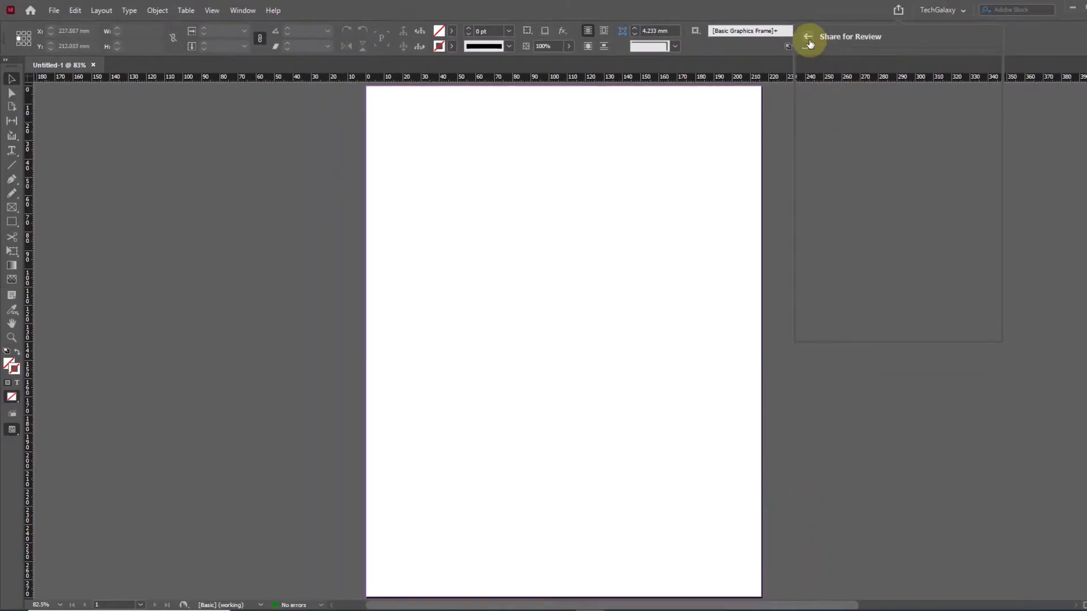
pyautogui.click(809, 39)
pyautogui.click(980, 236)
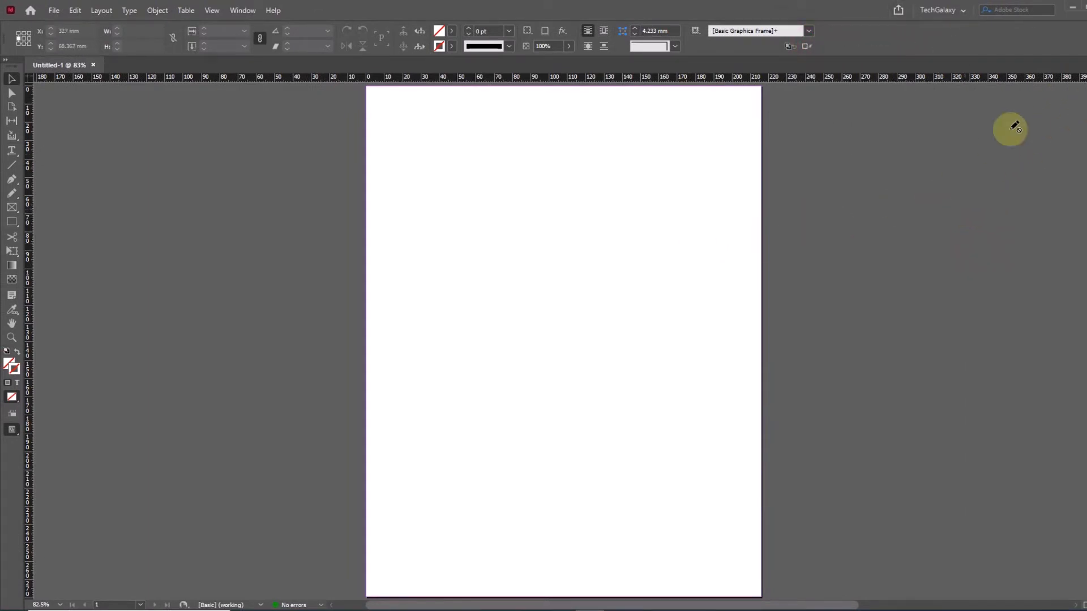
# Open the A-Parent spread for editing and display the document's layers with nothing selected in the list
pyautogui.press('F12')
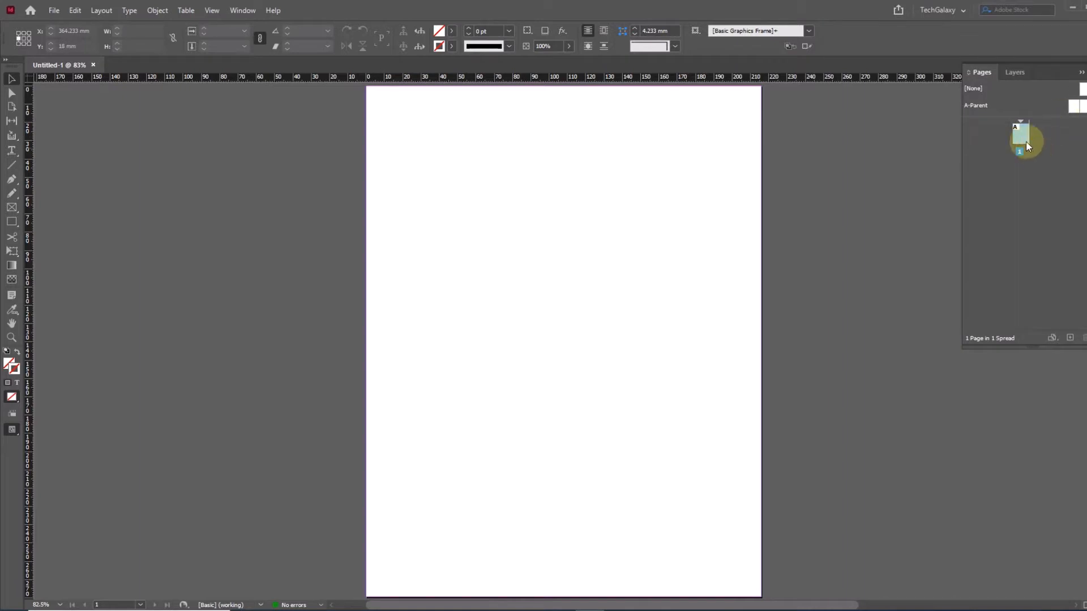
pyautogui.doubleClick(978, 105)
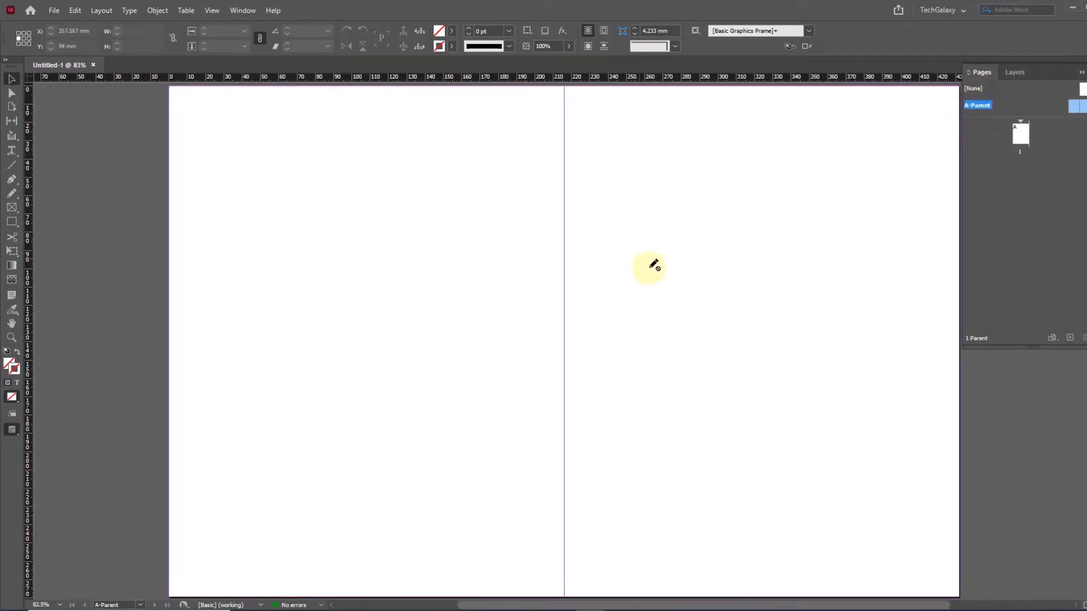
pyautogui.moveTo(757, 238); pyautogui.dragTo(642, 232)
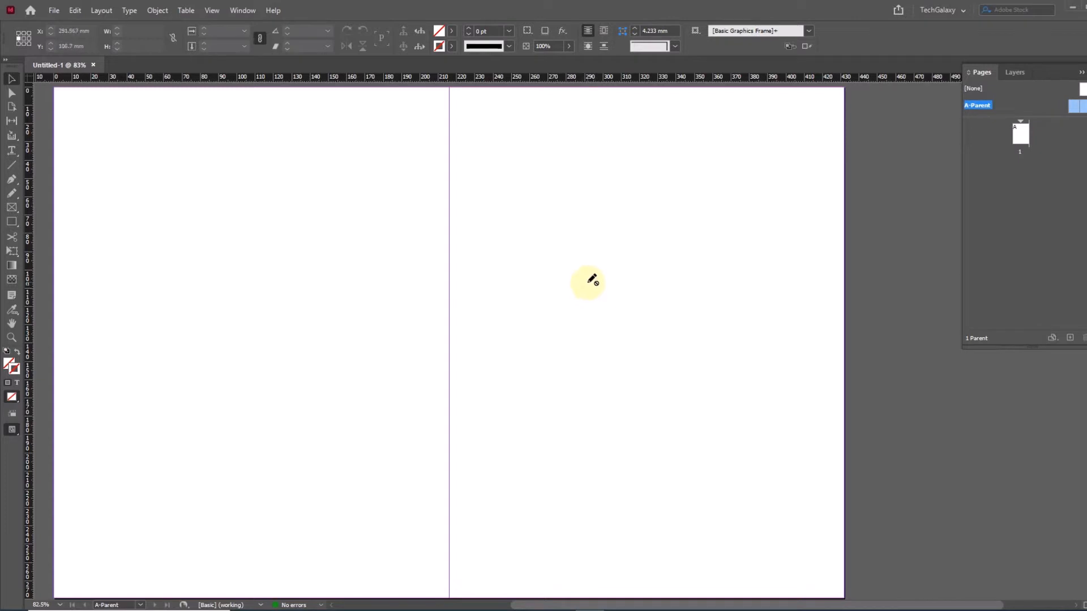
pyautogui.click(1015, 73)
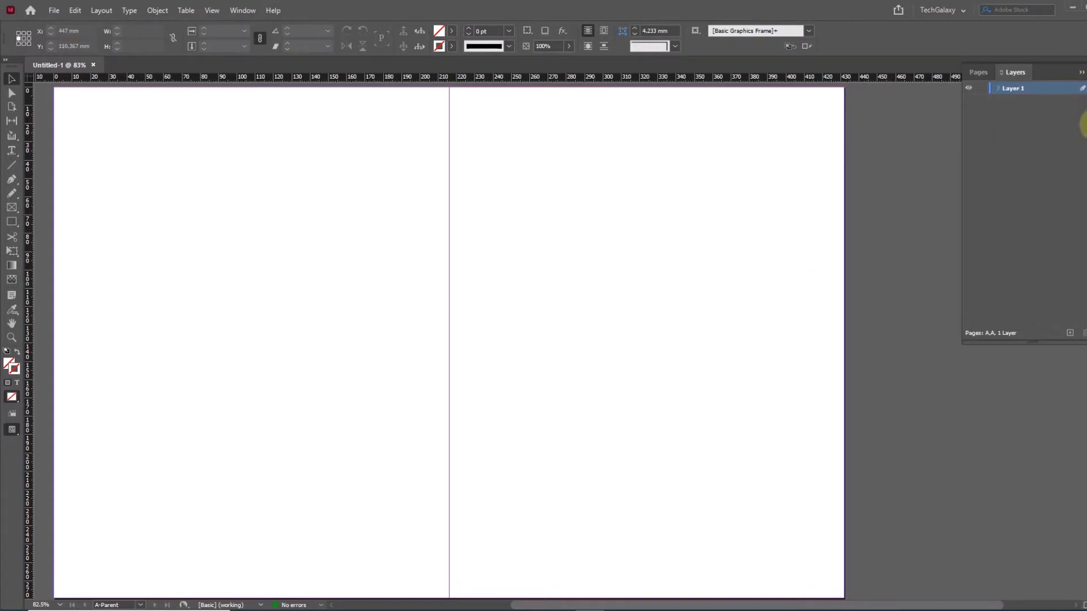
pyautogui.click(1024, 133)
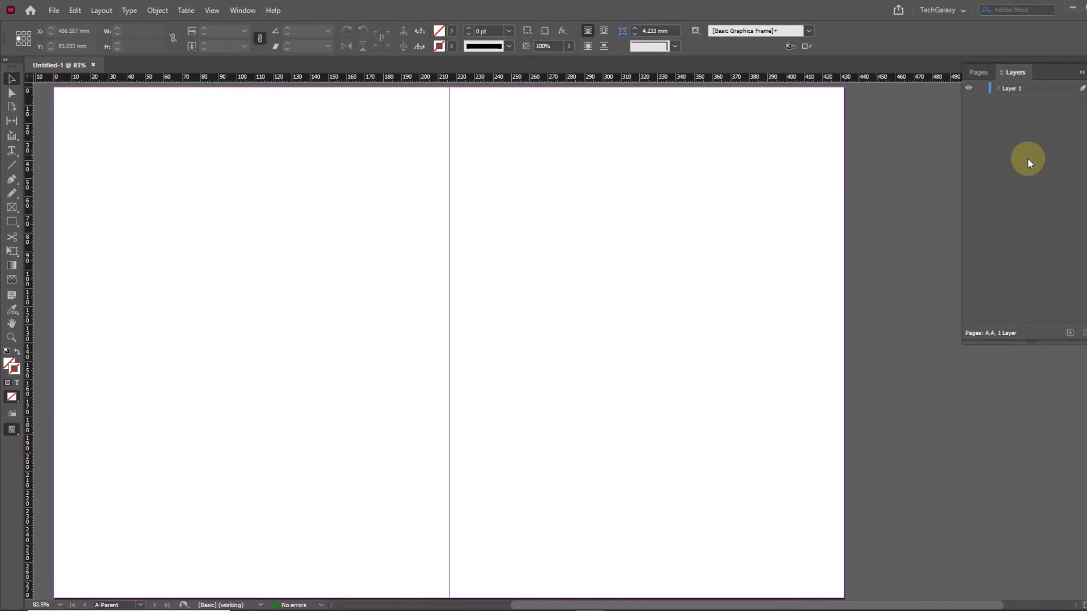
# Place the border artwork BOR-032 [Converted].ai on the right page of the parent spread and duplicate it onto the left page
pyautogui.hotkey('ctrl', 'd')
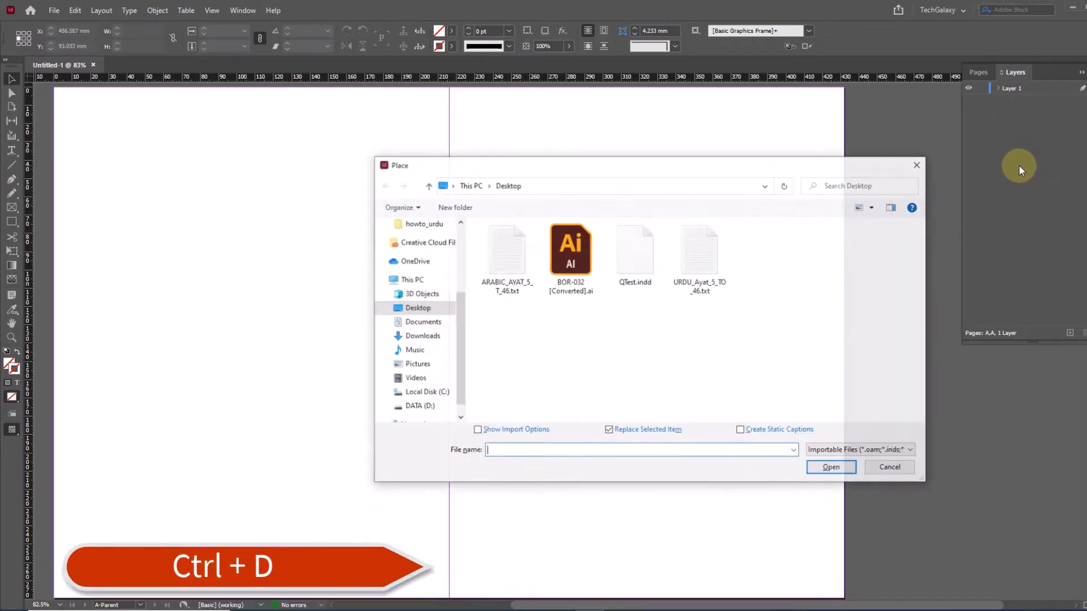
pyautogui.click(891, 469)
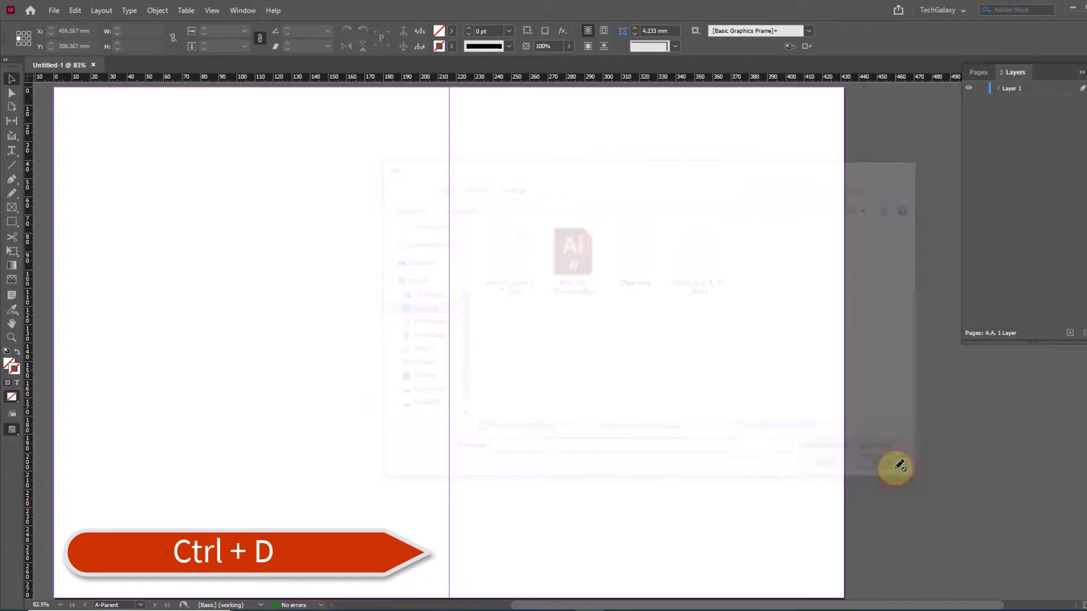
pyautogui.click(54, 11)
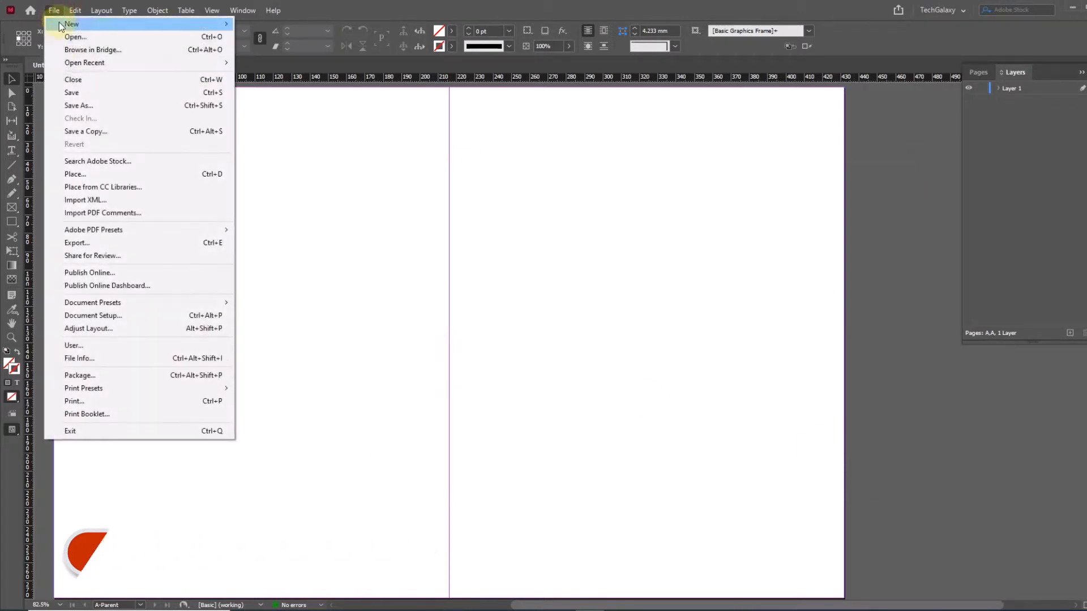
pyautogui.click(65, 171)
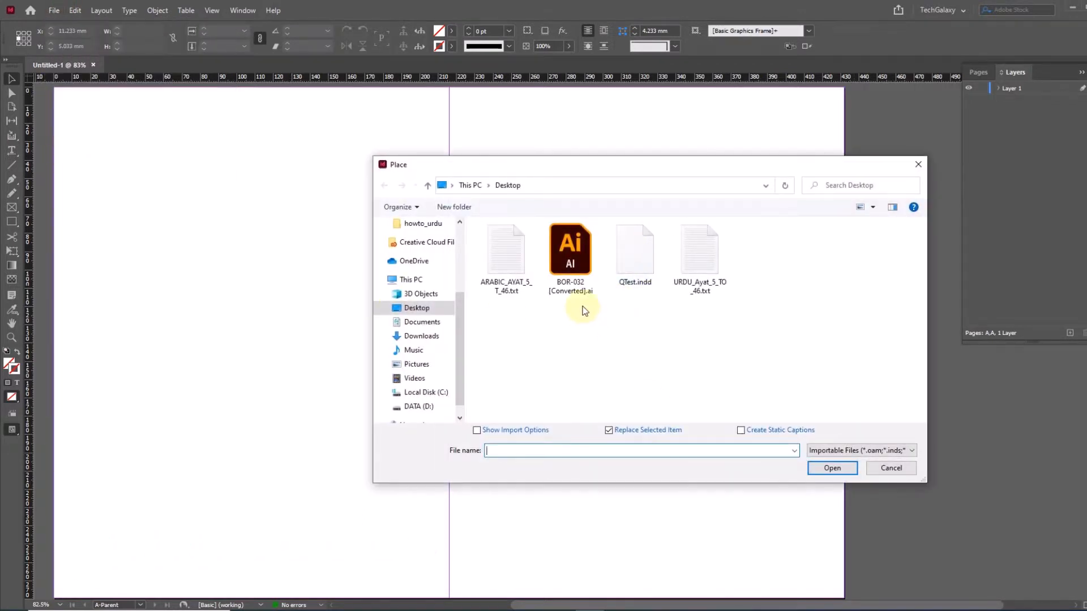
pyautogui.click(570, 255)
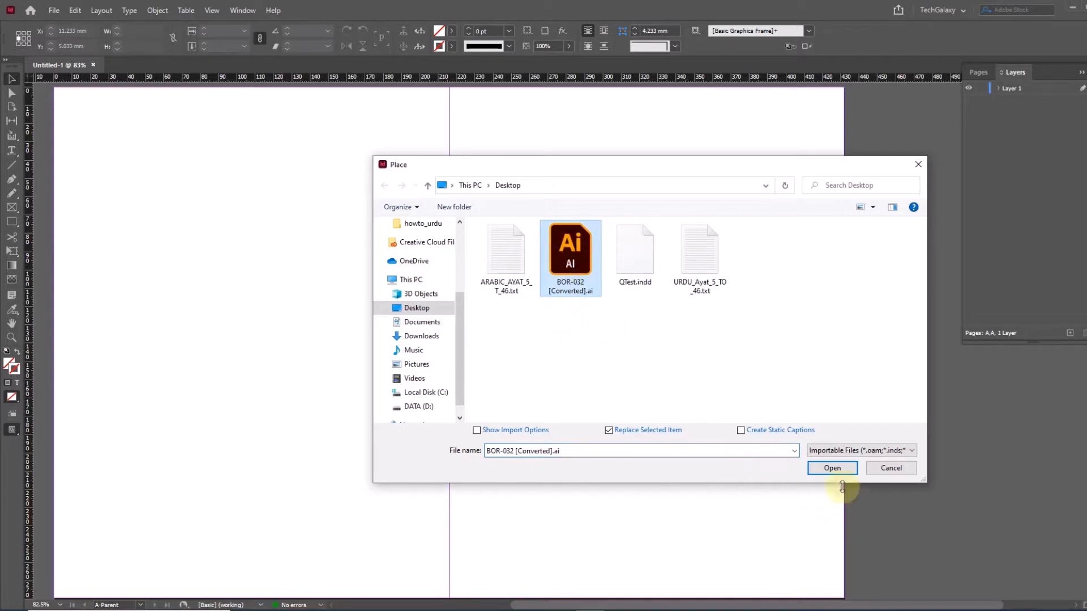
pyautogui.click(827, 467)
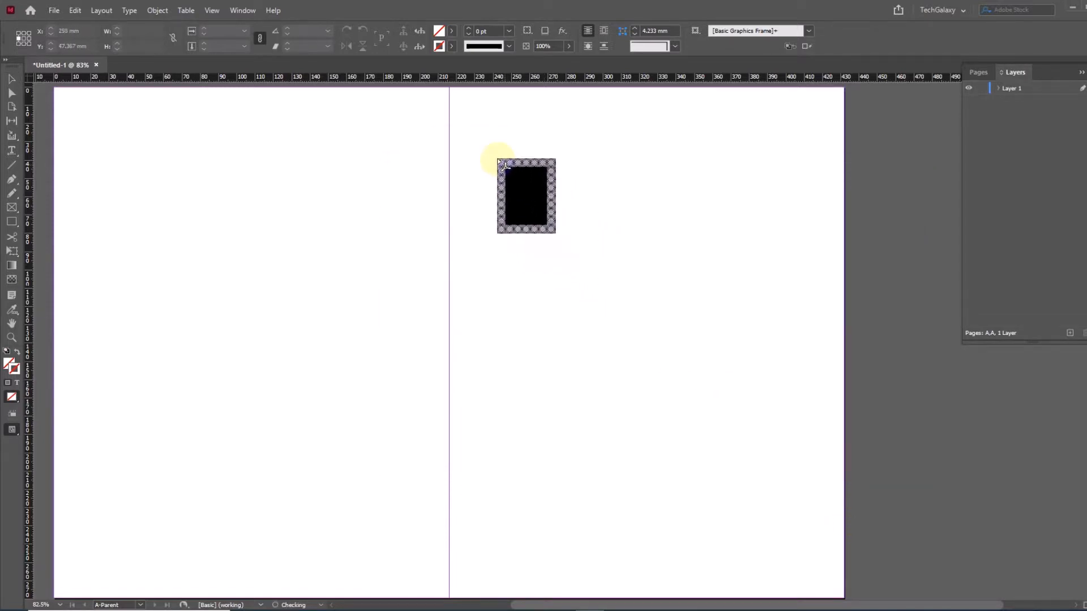
pyautogui.click(498, 161)
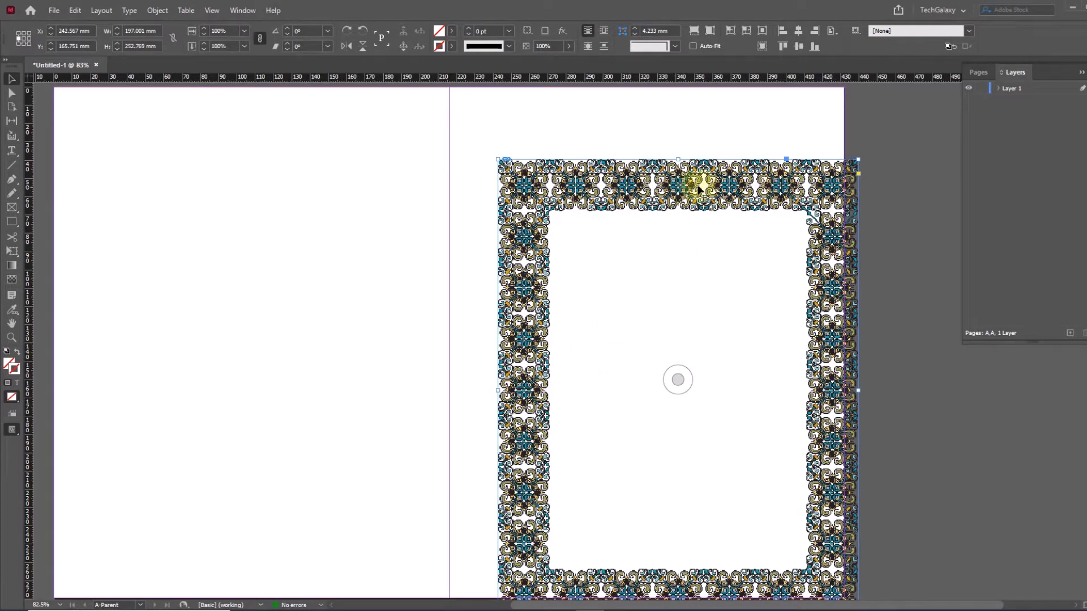
pyautogui.moveTo(711, 182); pyautogui.dragTo(314, 174)
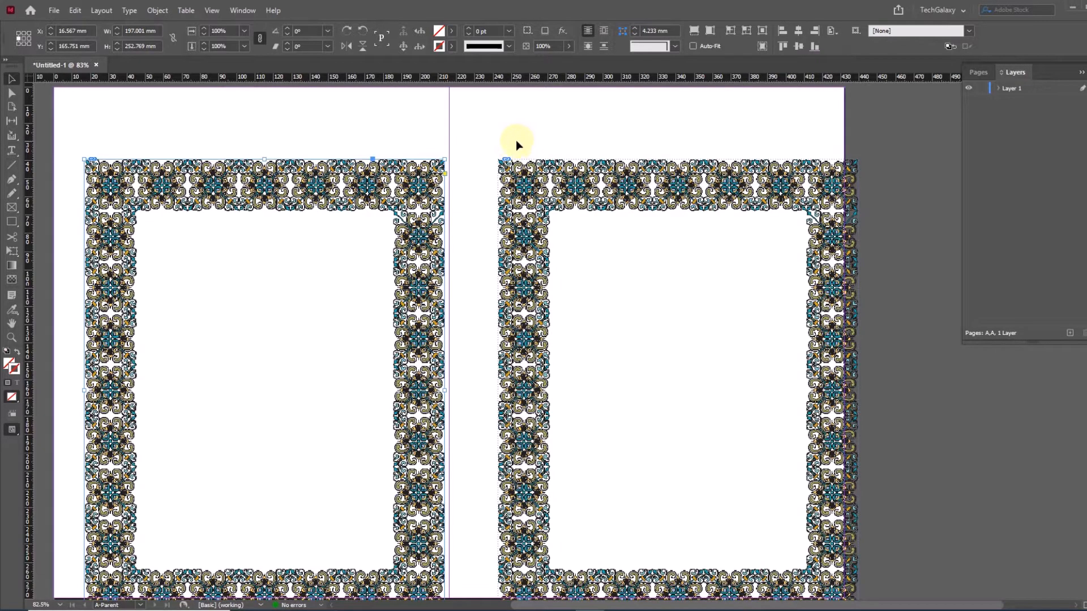
# Set alignment to Align to Page and centre each ornamental border horizontally and vertically on its own page
pyautogui.click(534, 134)
pyautogui.click(595, 225)
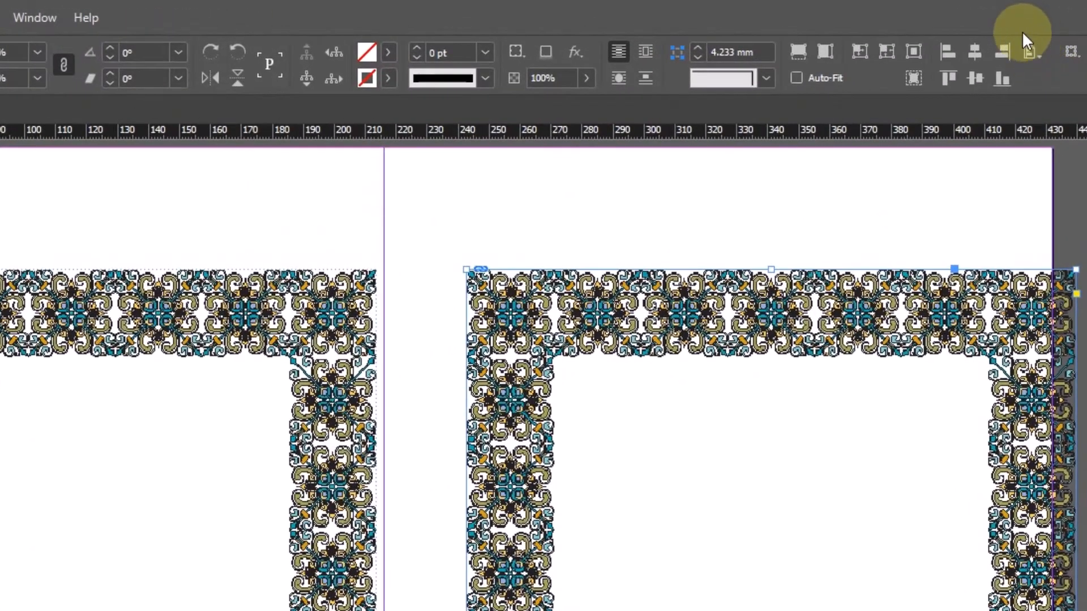
pyautogui.click(1031, 52)
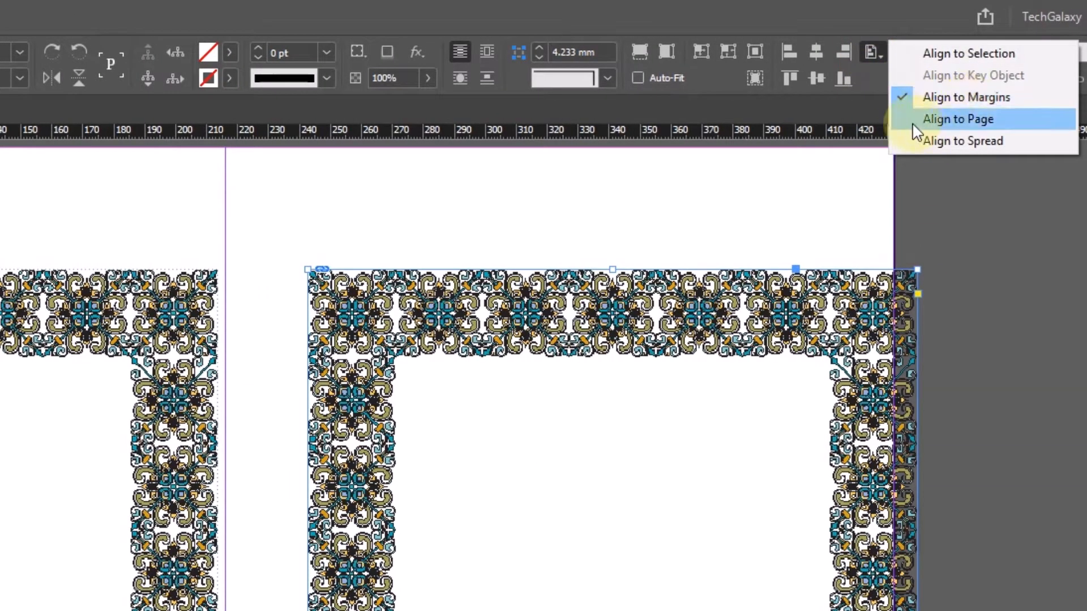
pyautogui.click(944, 127)
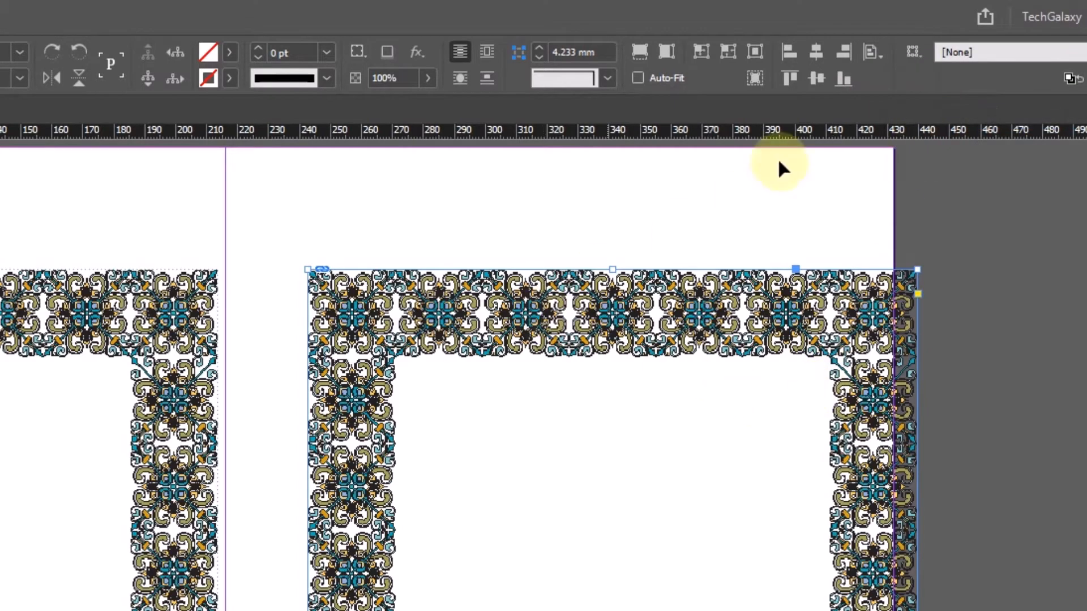
pyautogui.click(817, 80)
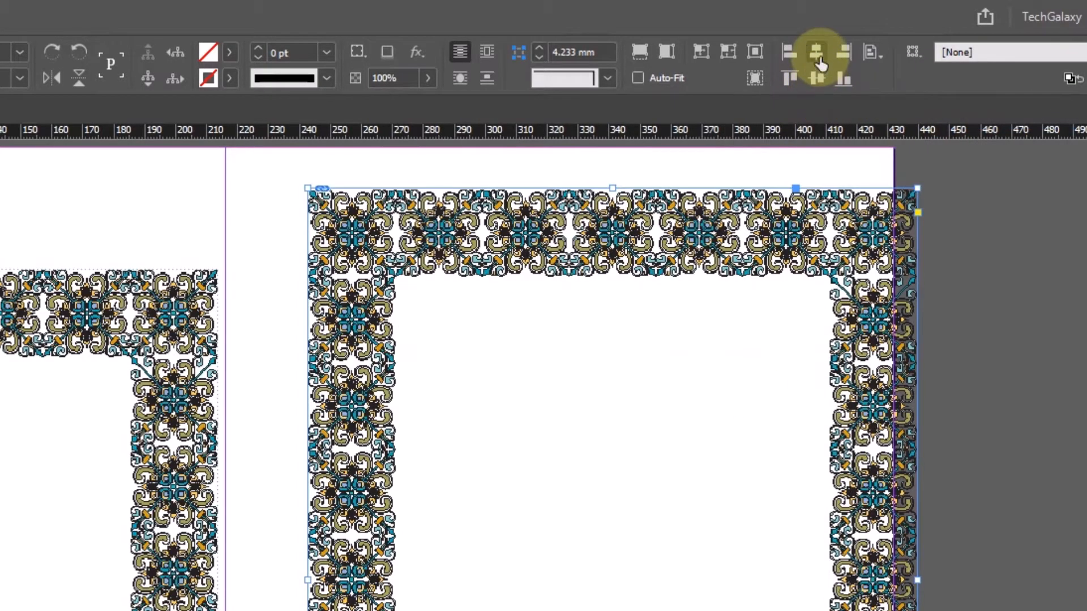
pyautogui.click(816, 57)
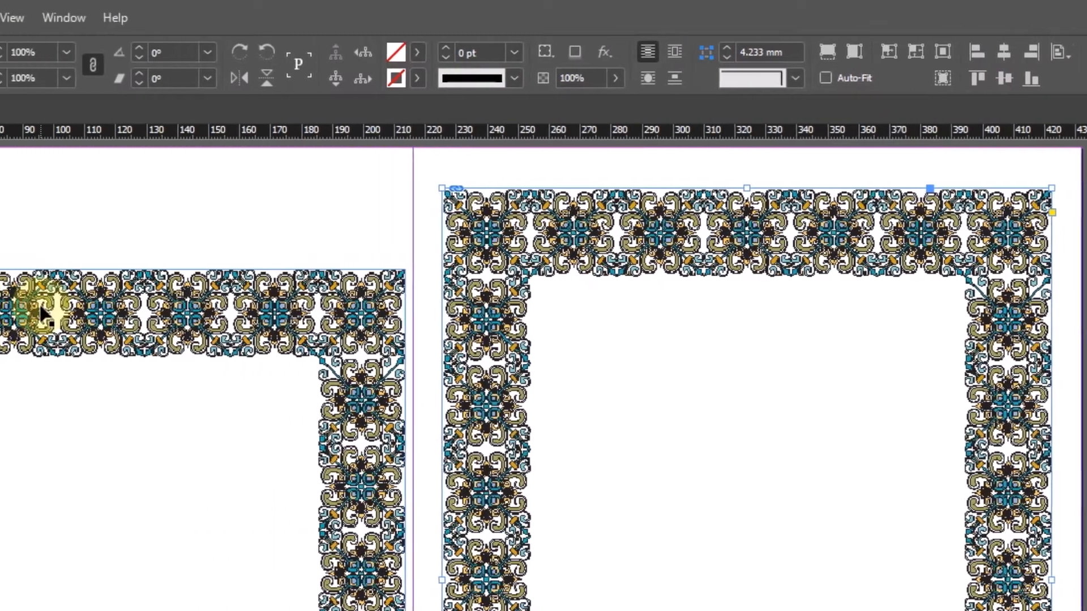
pyautogui.click(110, 310)
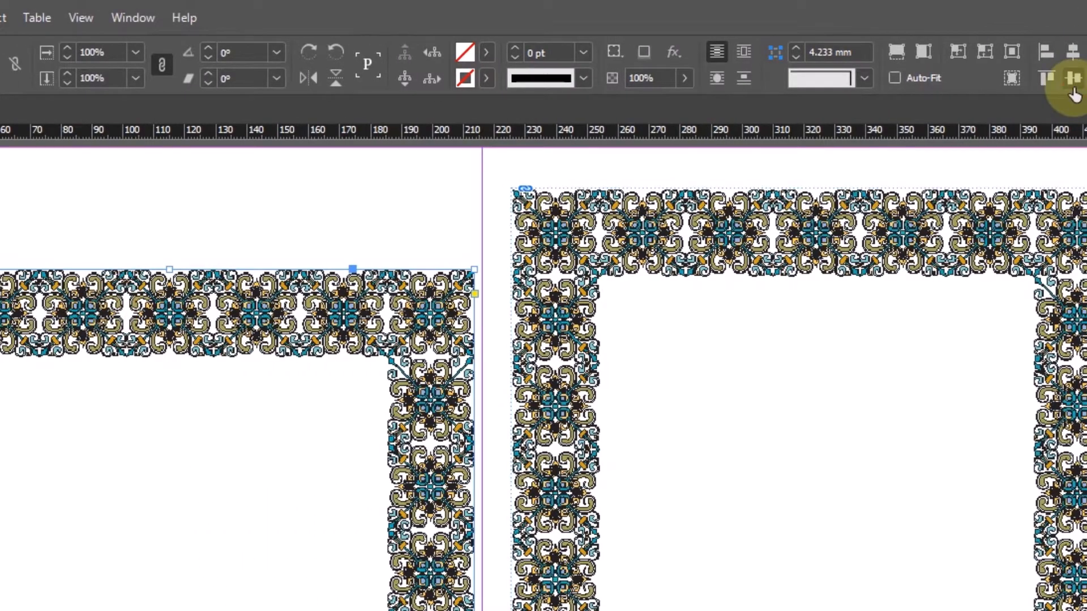
pyautogui.click(1073, 73)
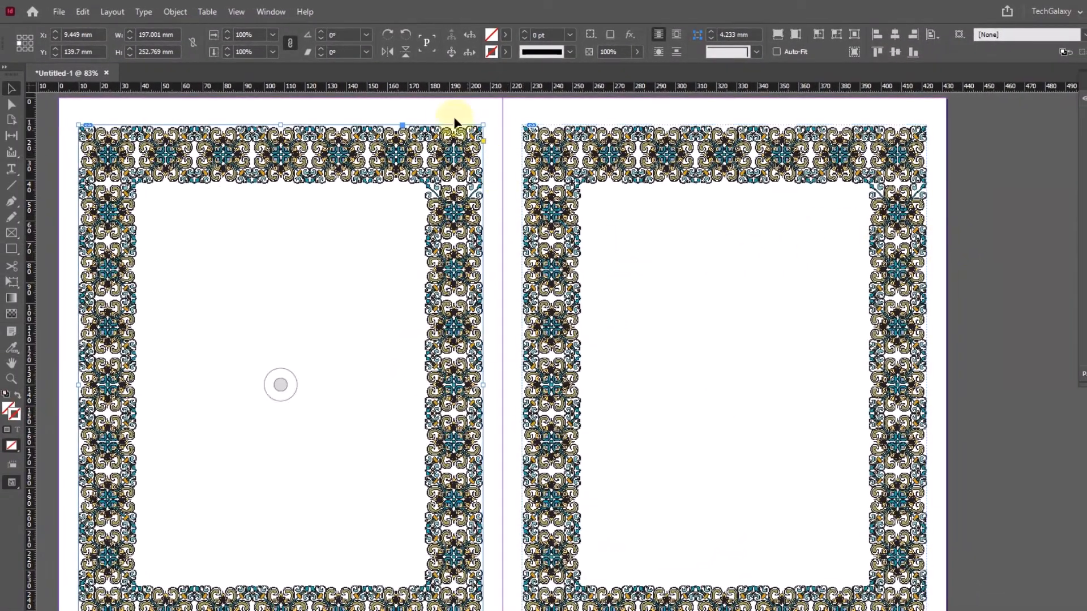
# Select both ornamental borders on the parent spread and cut them
pyautogui.moveTo(447, 114); pyautogui.dragTo(637, 173)
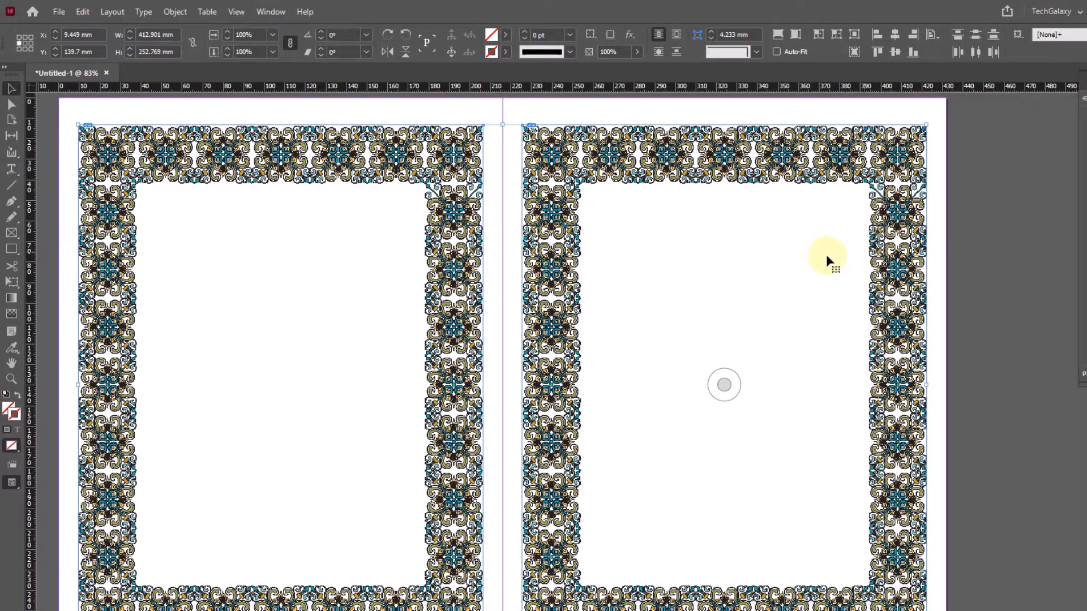
pyautogui.click(83, 12)
pyautogui.click(104, 61)
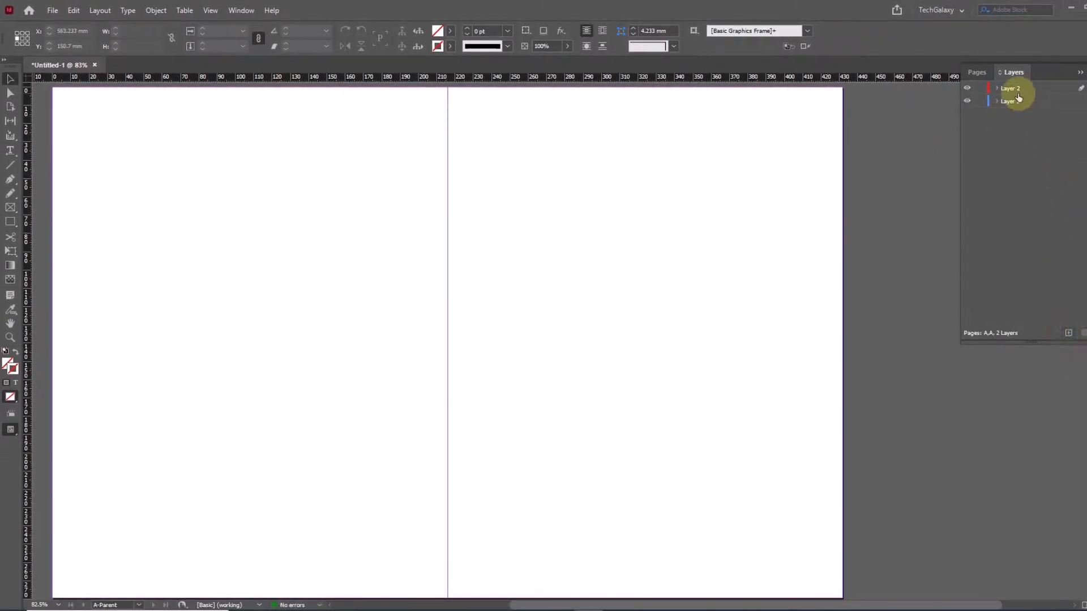
# Rename Layer 2 as Borders and paste the cut borders in place on that layer
pyautogui.doubleClick(1012, 92)
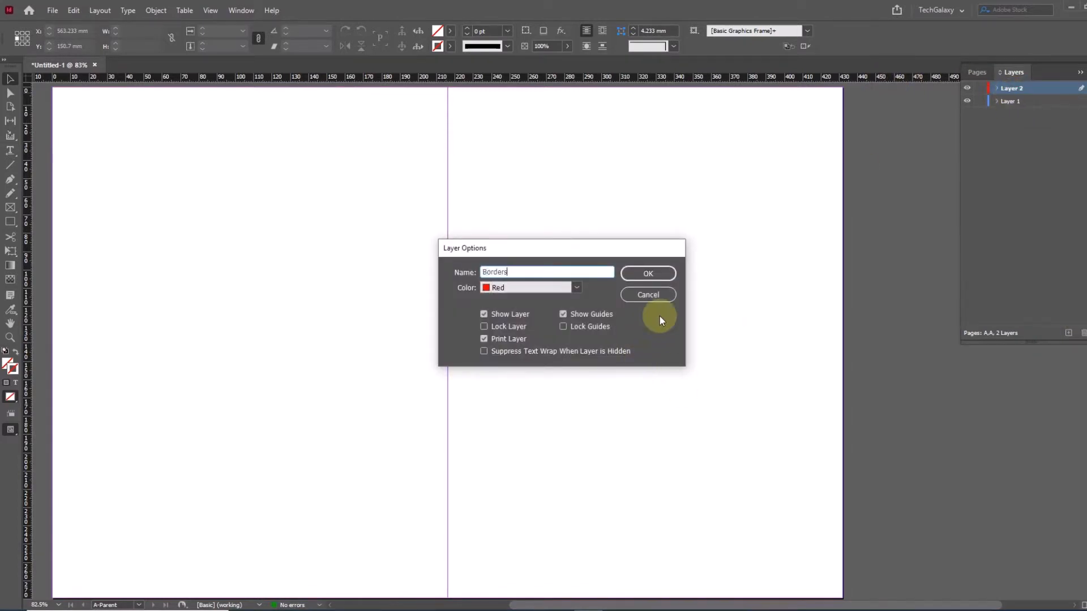
pyautogui.click(660, 273)
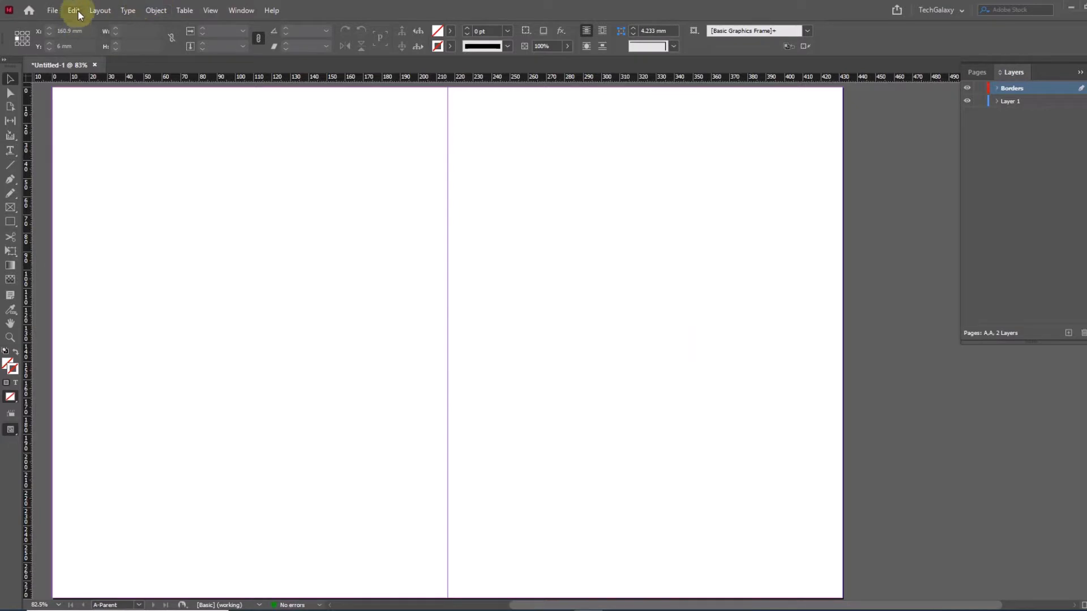
pyautogui.click(73, 12)
pyautogui.click(100, 116)
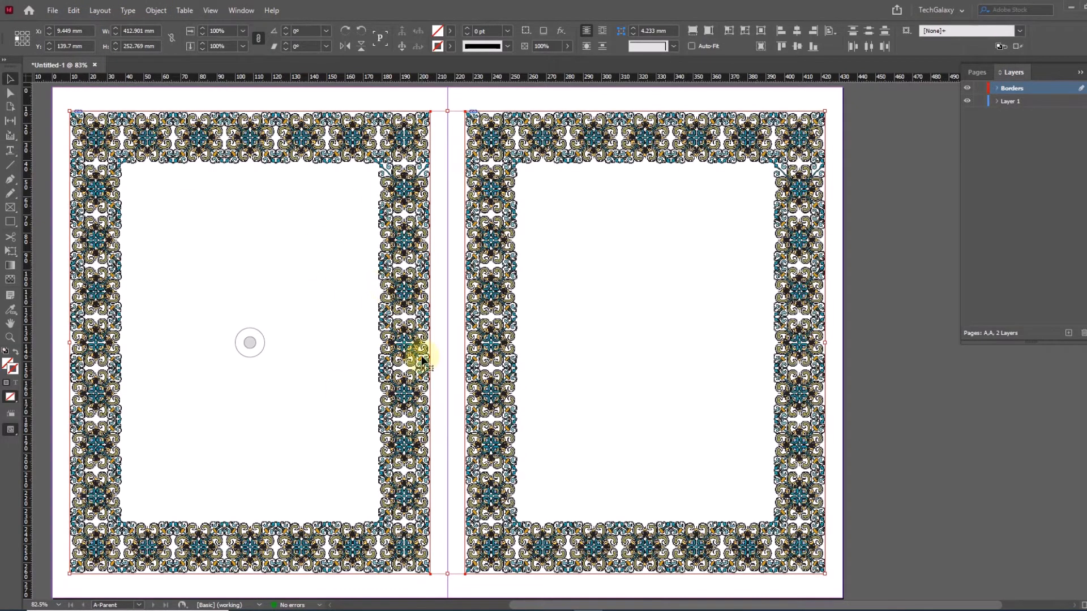
pyautogui.click(378, 105)
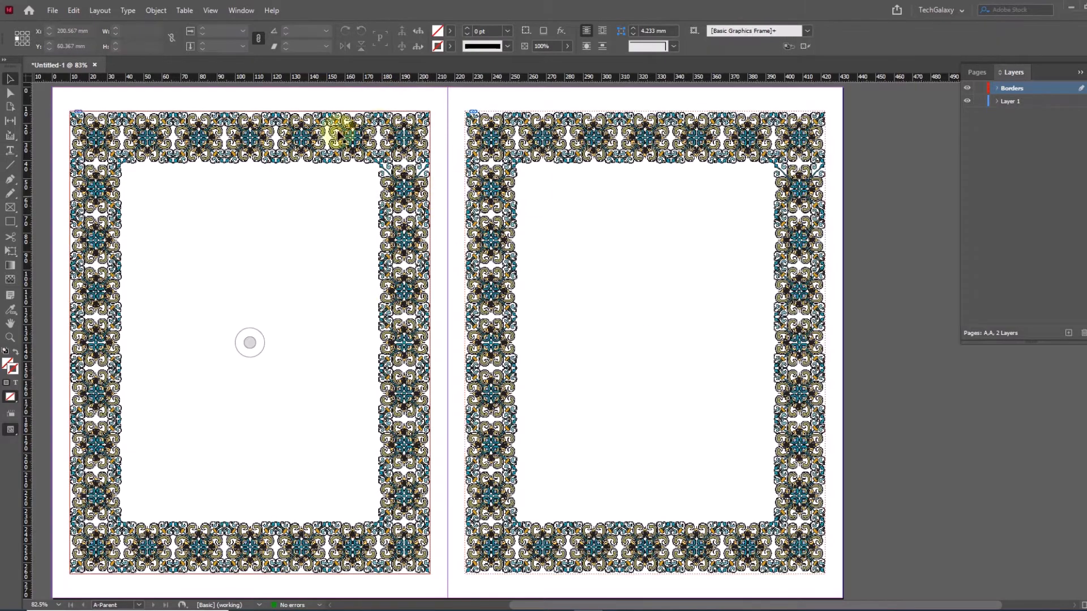
# Set the display performance to High Quality Display and preview the parent spread in presentation mode
pyautogui.click(210, 10)
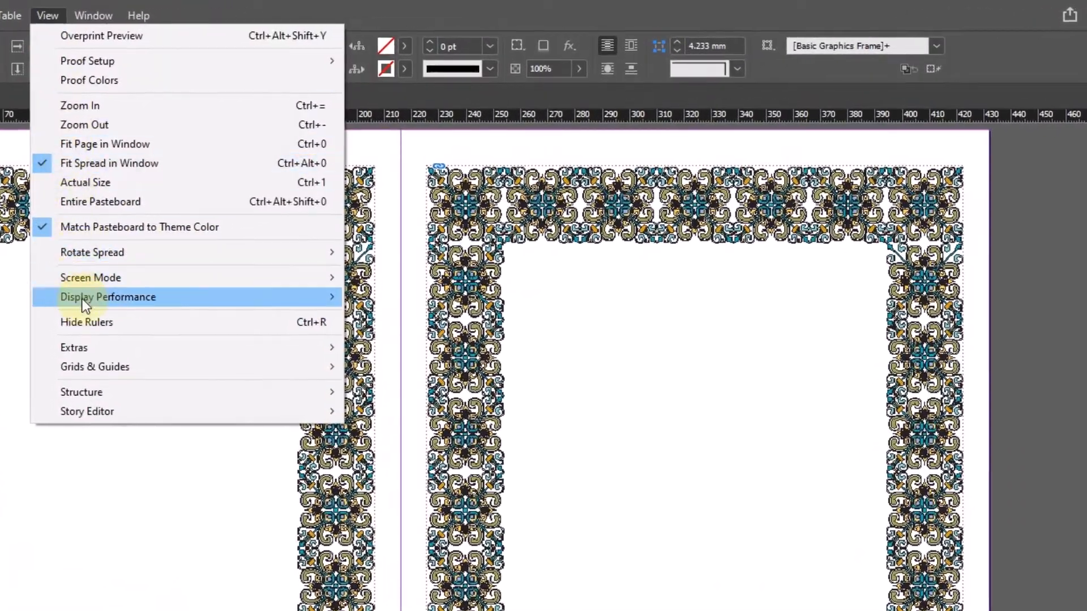
pyautogui.moveTo(82, 299)
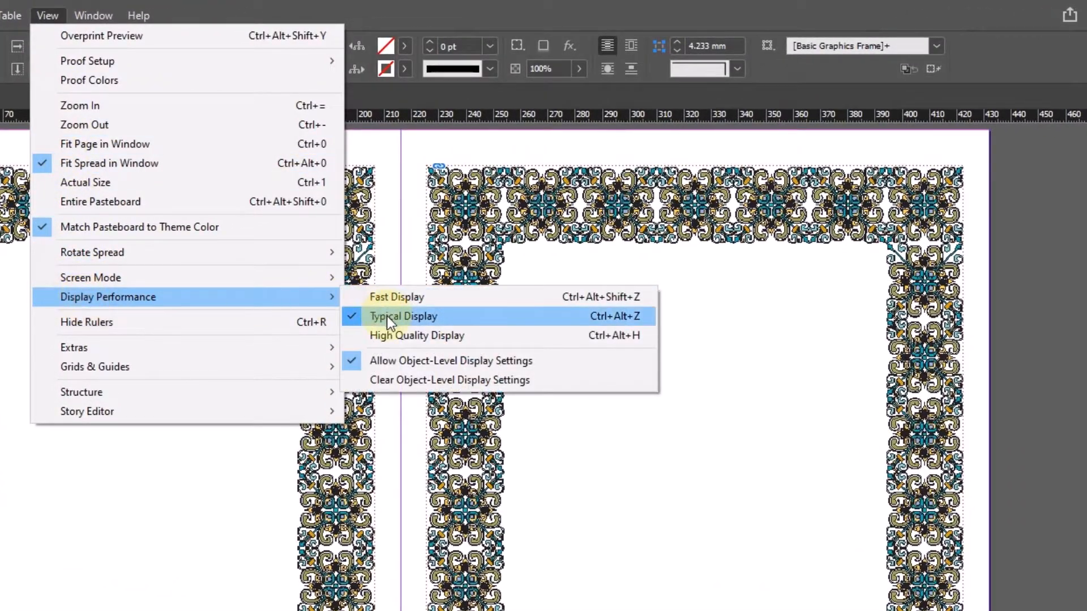
pyautogui.click(407, 337)
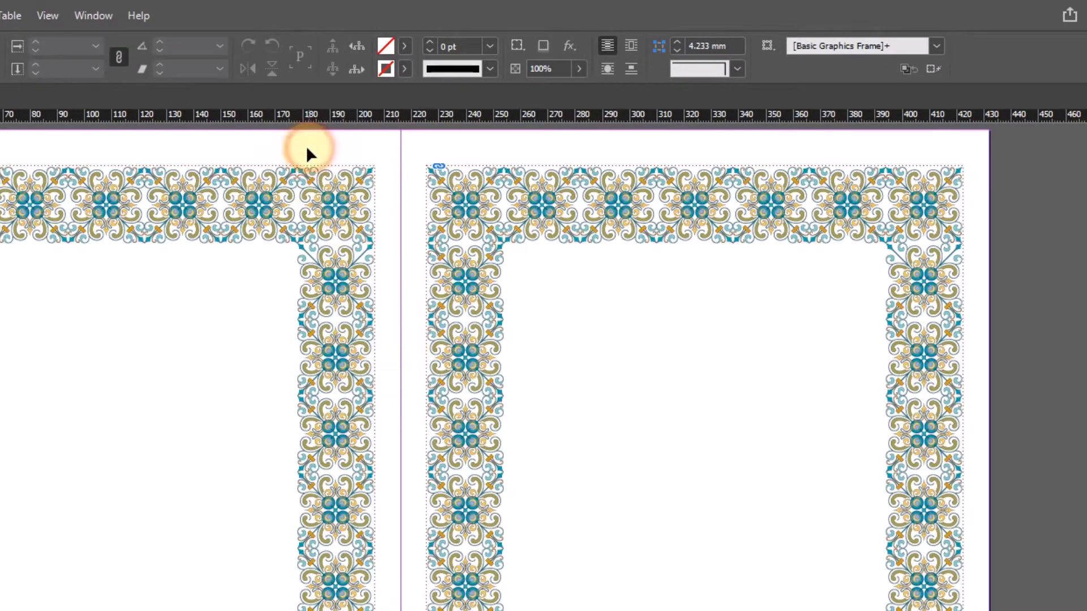
pyautogui.hotkey('shift', 'w')
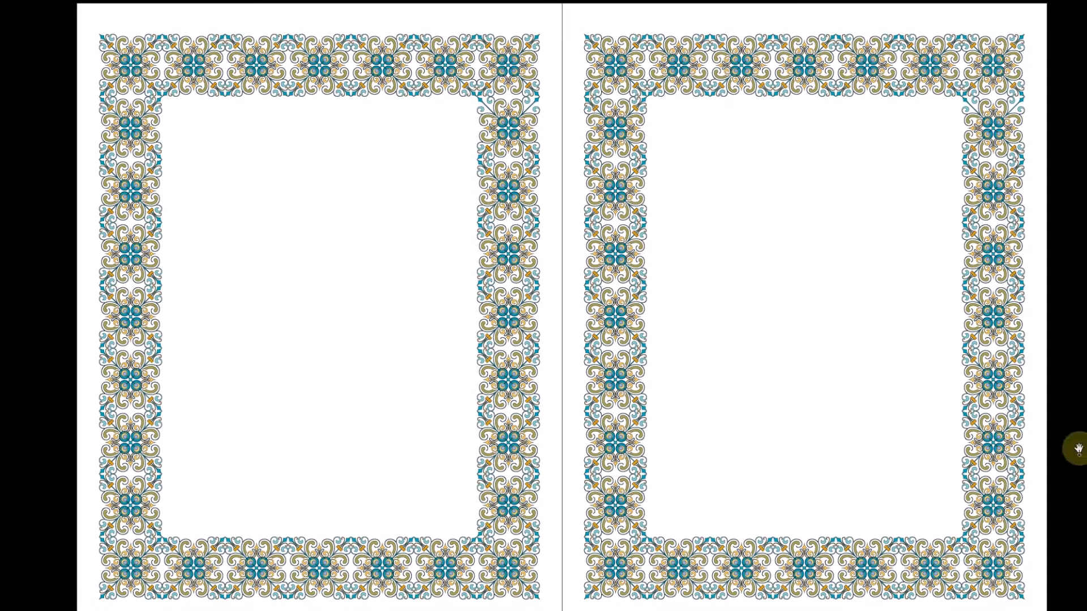
pyautogui.press('Escape')
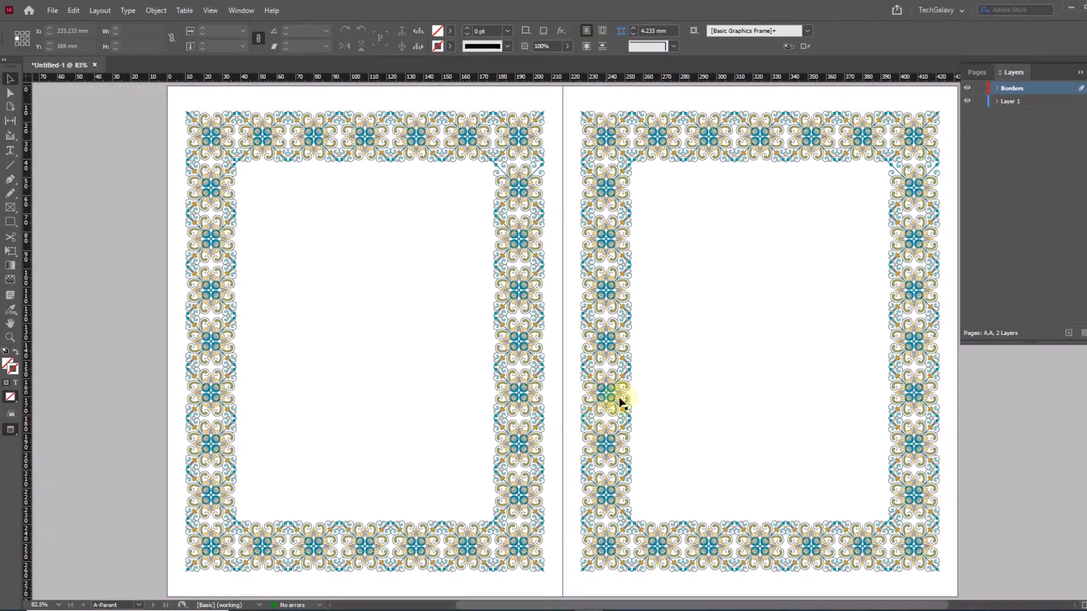
# Measure the vertical distance from the inner edge of the right page's top border to the top page edge with the Measure Tool
pyautogui.moveTo(723, 308); pyautogui.dragTo(607, 306)
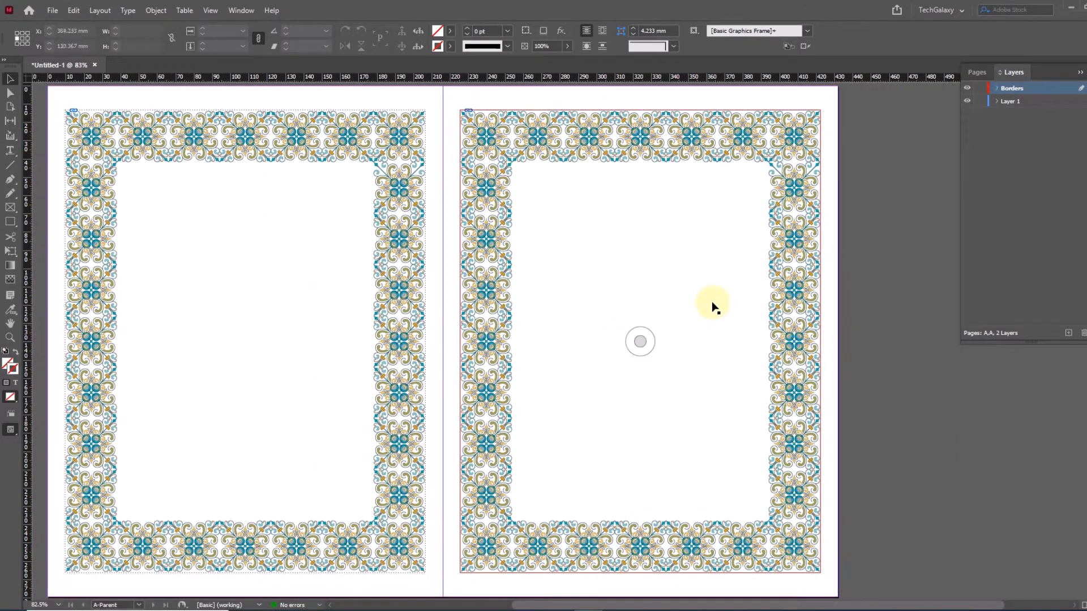
pyautogui.moveTo(721, 214); pyautogui.dragTo(580, 253)
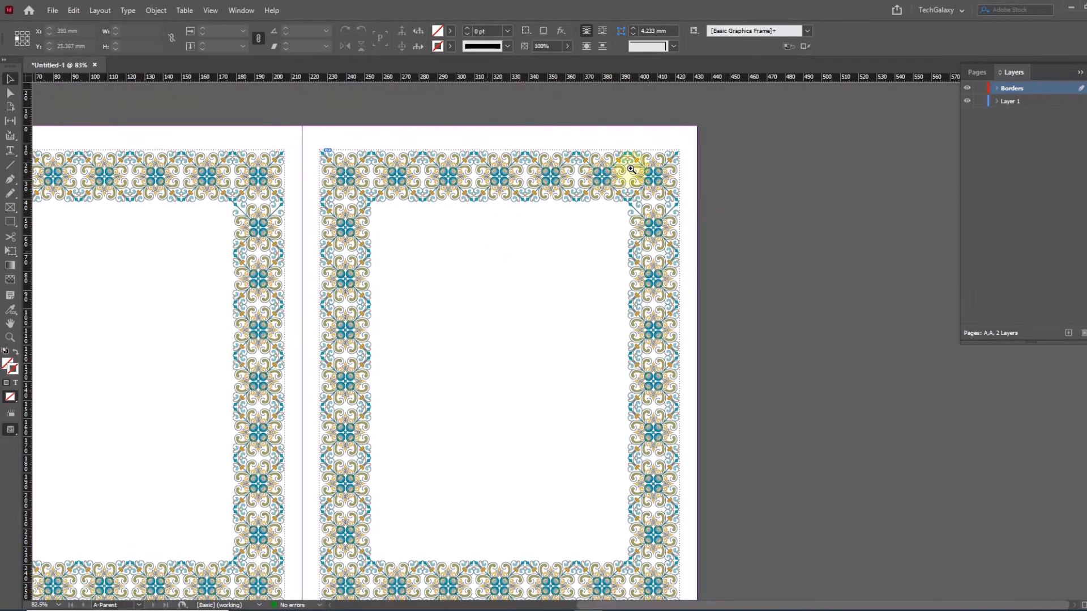
pyautogui.moveTo(574, 125); pyautogui.dragTo(705, 255)
pyautogui.moveTo(722, 338); pyautogui.dragTo(602, 369)
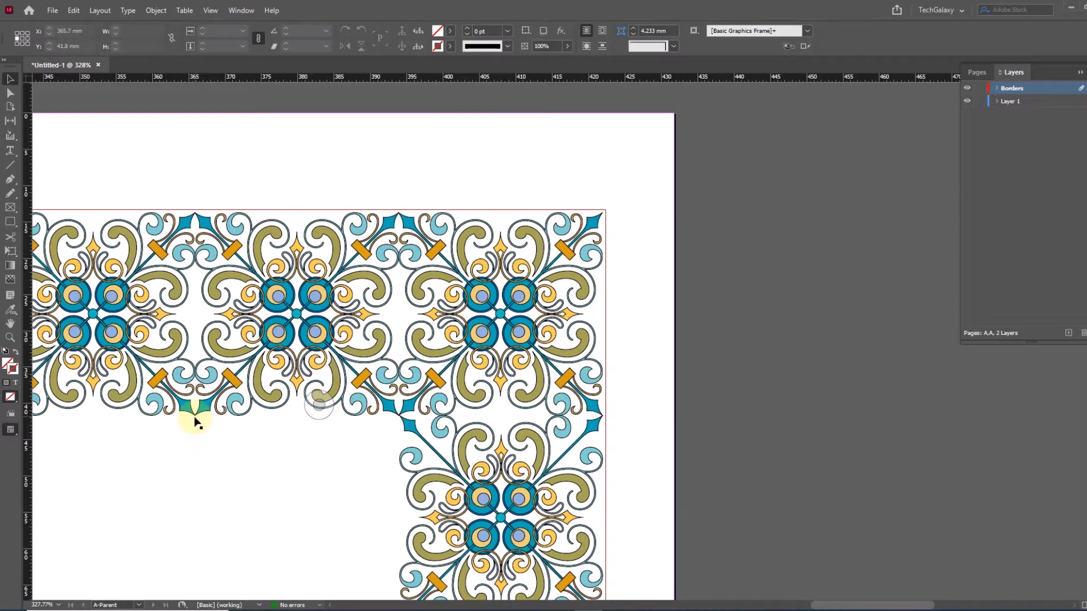
pyautogui.click(270, 434)
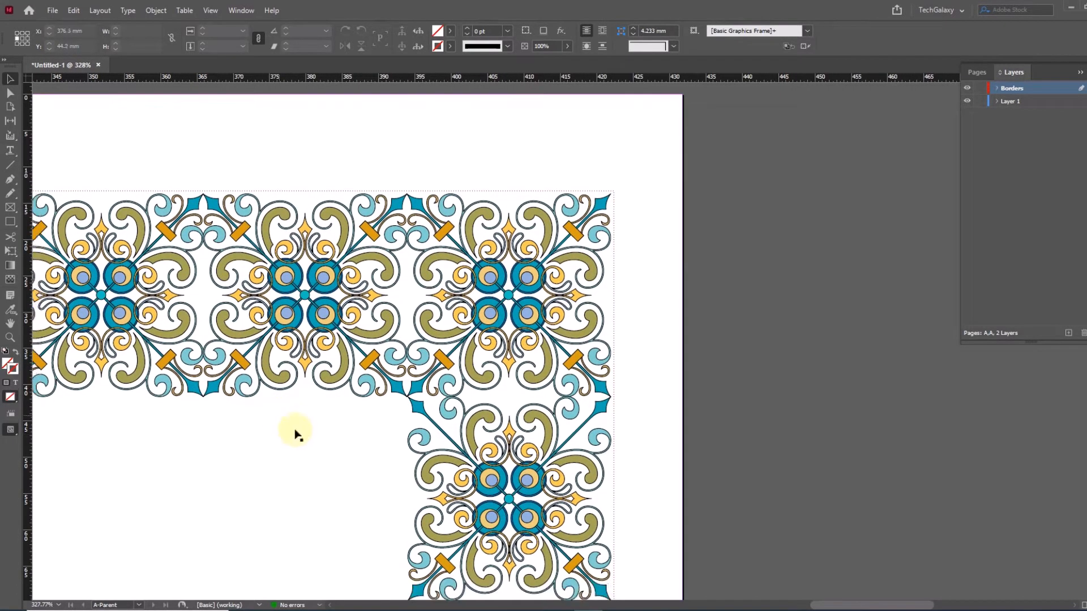
pyautogui.scroll(-1, 340, 453)
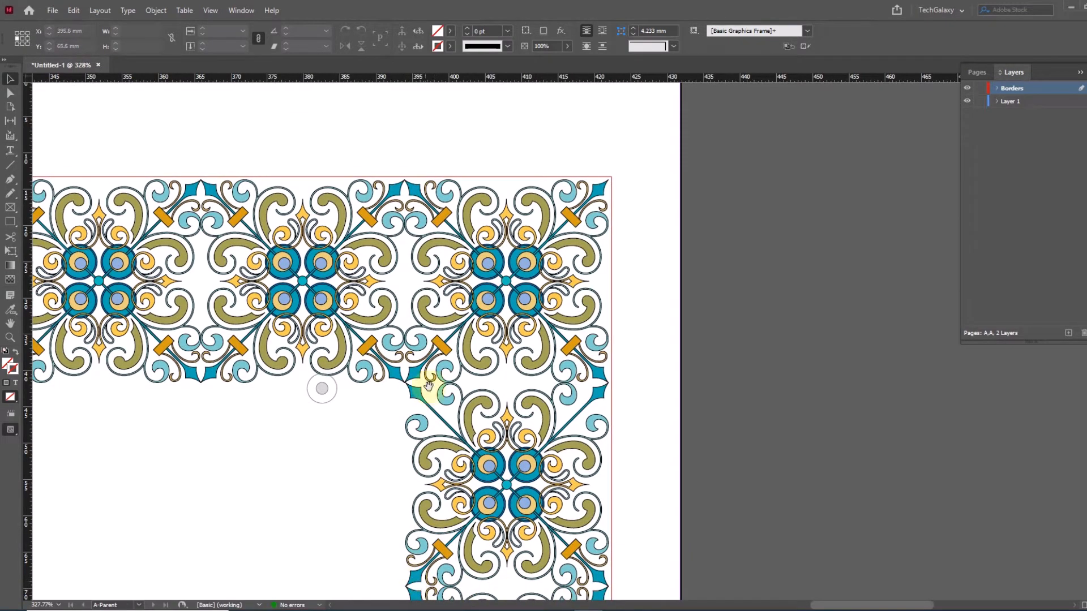
pyautogui.scroll(2, 433, 397)
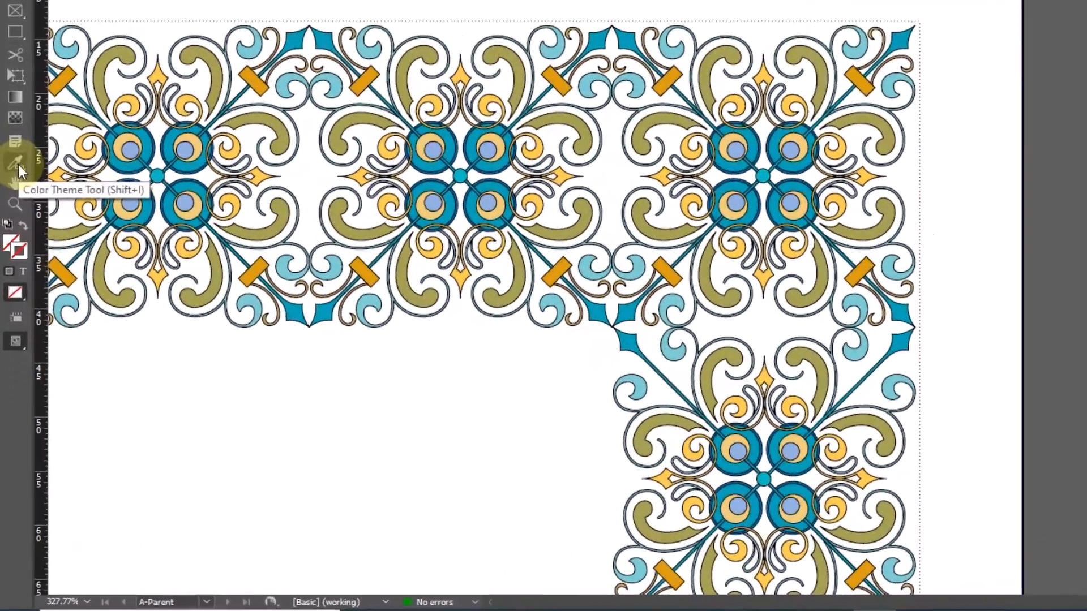
pyautogui.click(12, 311)
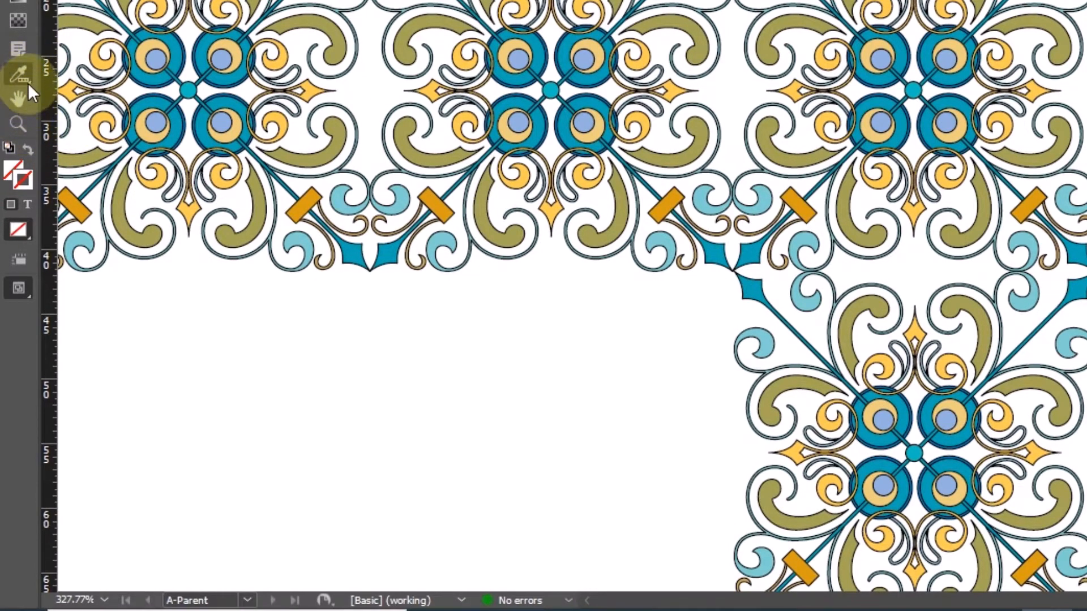
pyautogui.click(29, 85)
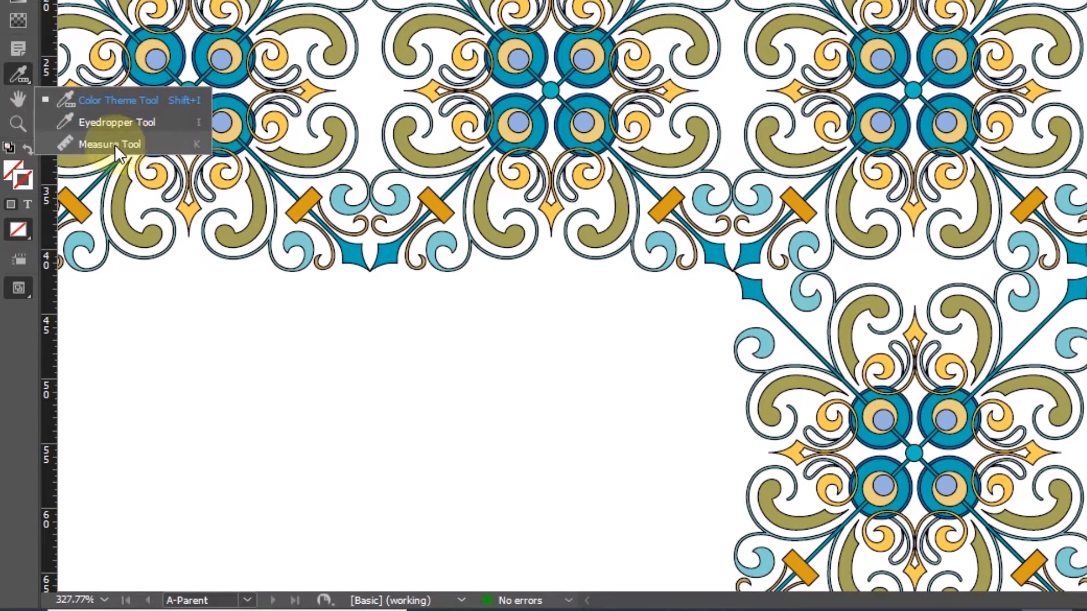
pyautogui.click(110, 145)
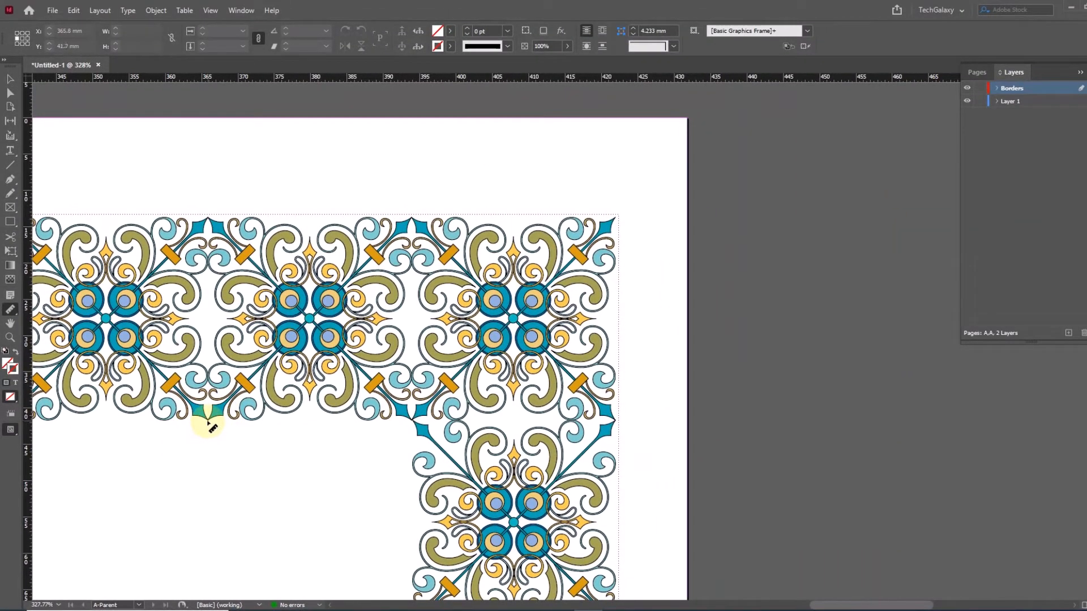
pyautogui.moveTo(207, 420)
pyautogui.mouseDown()
pyautogui.moveTo(220, 281)
pyautogui.moveTo(211, 160)
pyautogui.moveTo(227, 124)
pyautogui.mouseUp()
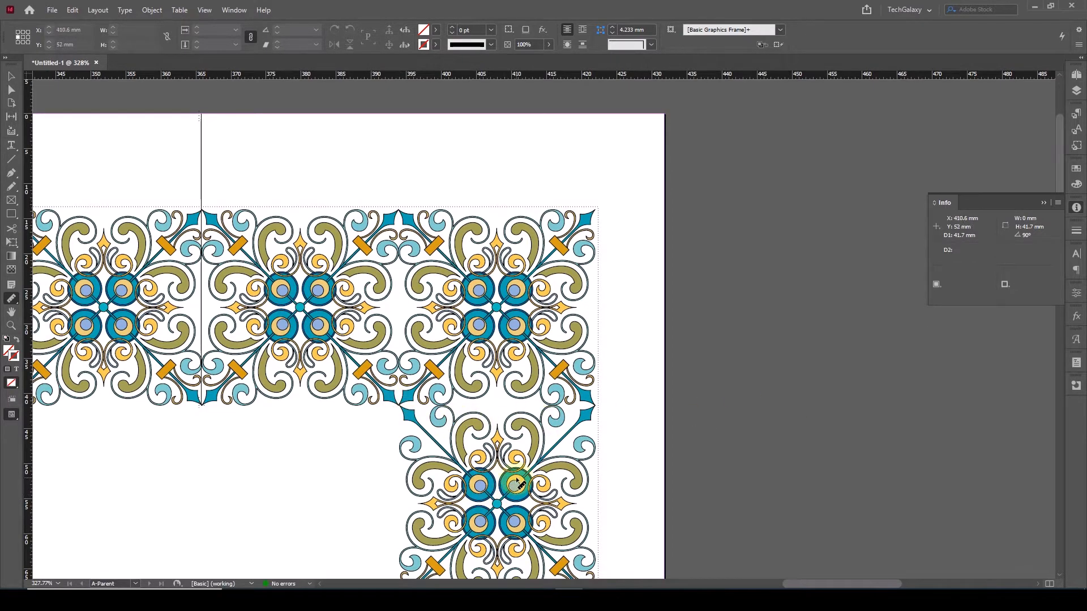
# Measure the horizontal distance from the inner edge of the right page's outer side border to the outer page edge
pyautogui.scroll(-1, 514, 483)
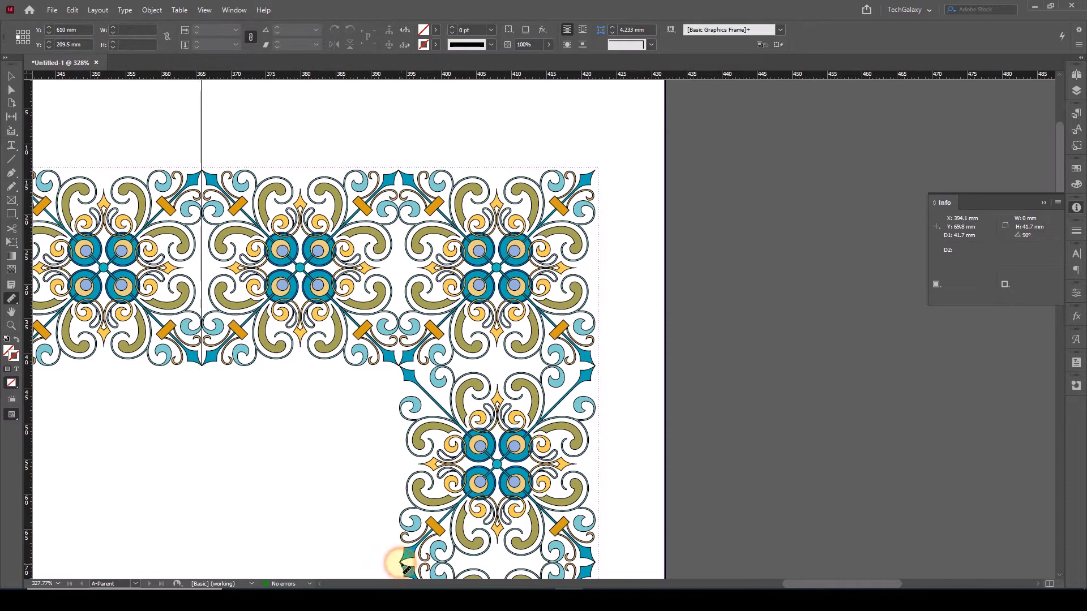
pyautogui.moveTo(401, 562); pyautogui.dragTo(643, 563)
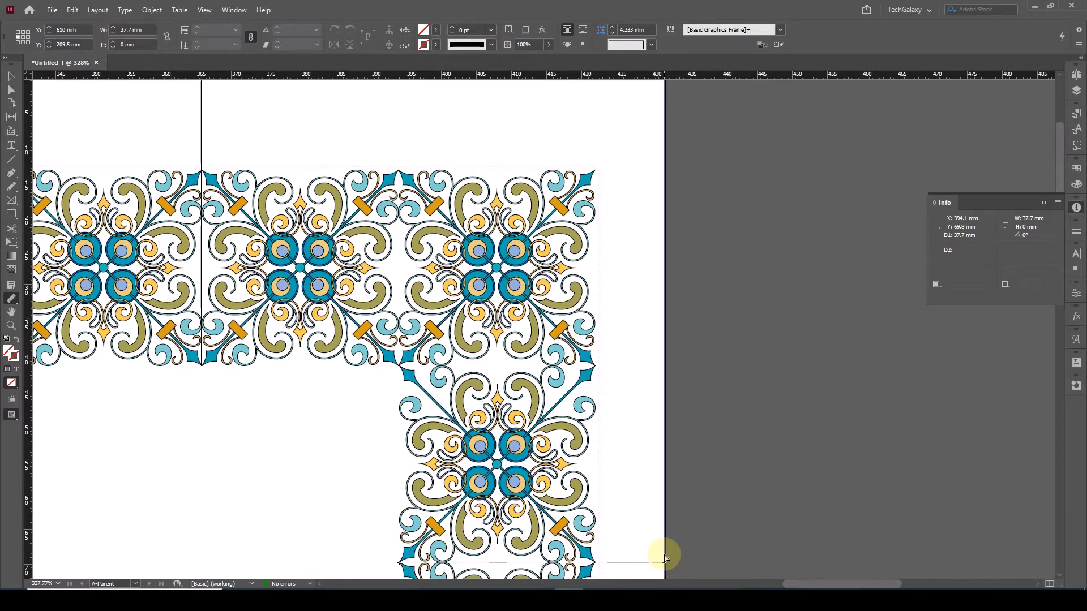
pyautogui.moveTo(664, 555); pyautogui.dragTo(665, 556)
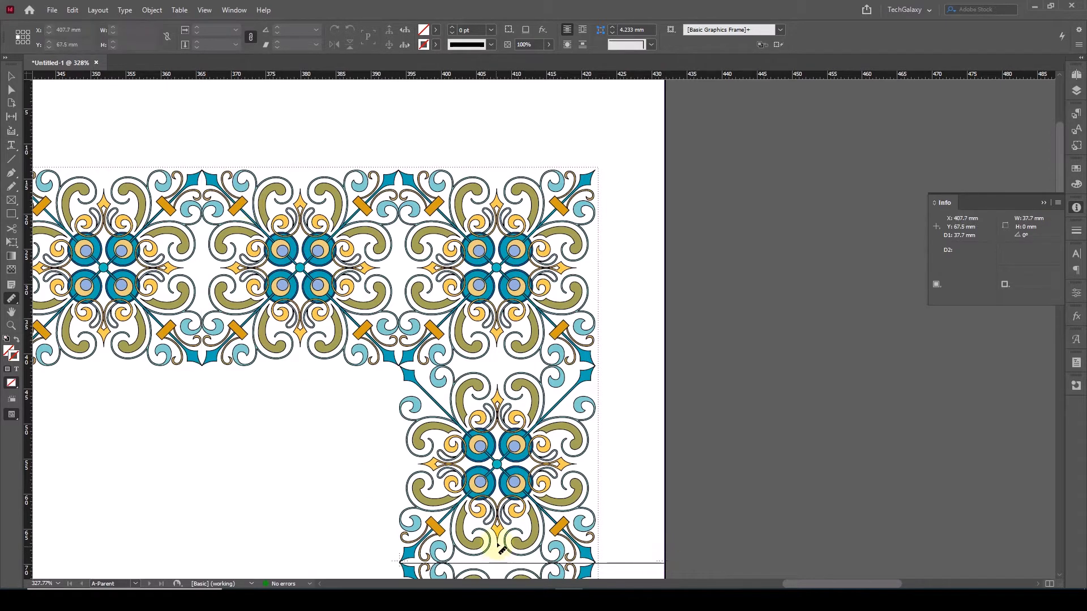
pyautogui.click(12, 77)
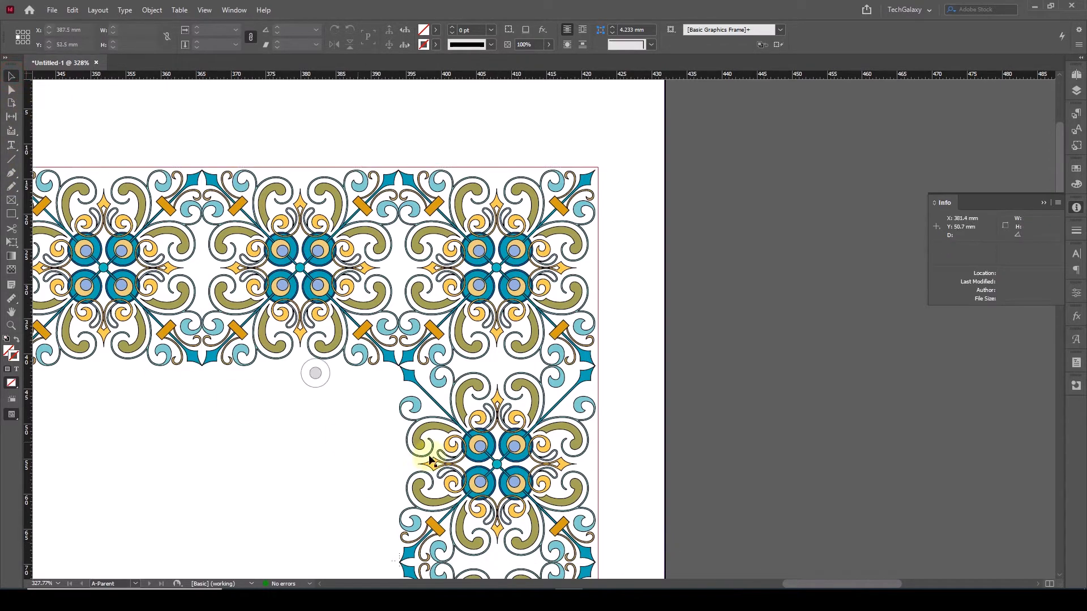
# Unlink the parent spread's margin values and set the top and bottom margins to 44 mm each
pyautogui.doubleClick(12, 313)
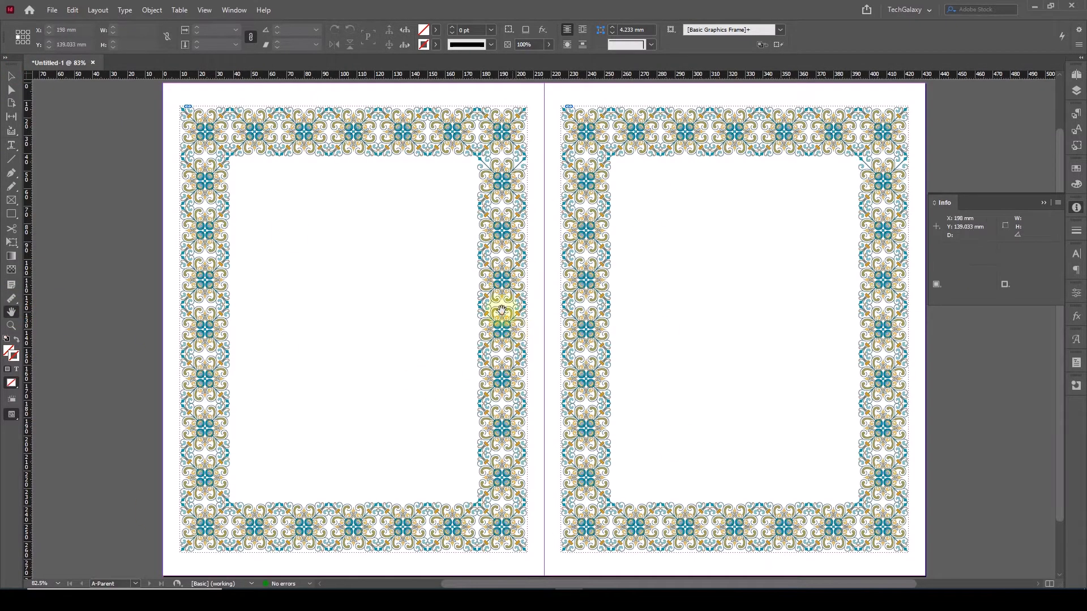
pyautogui.click(97, 10)
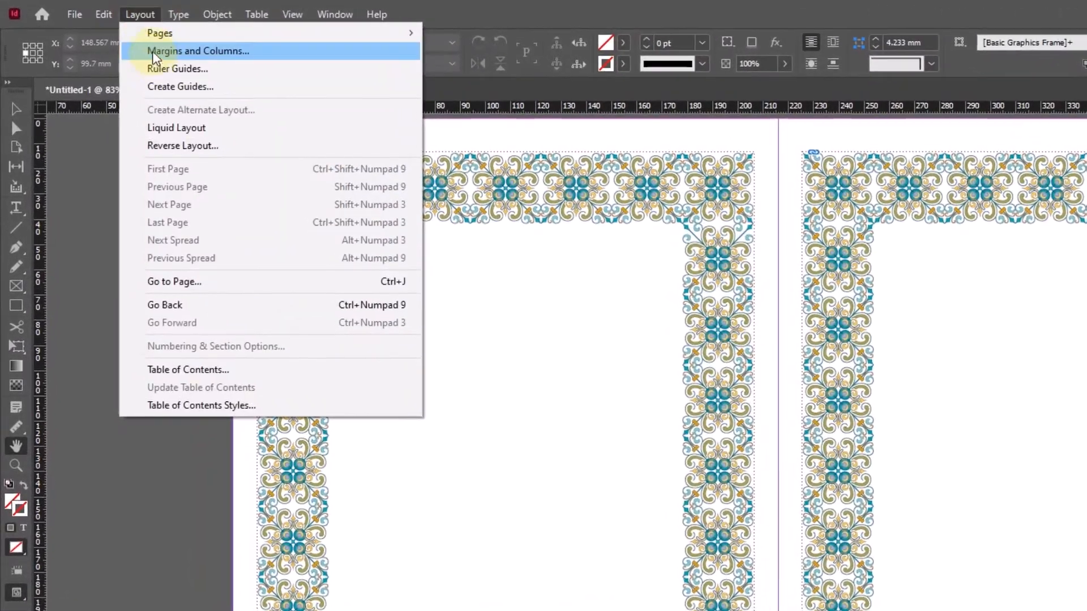
pyautogui.click(154, 53)
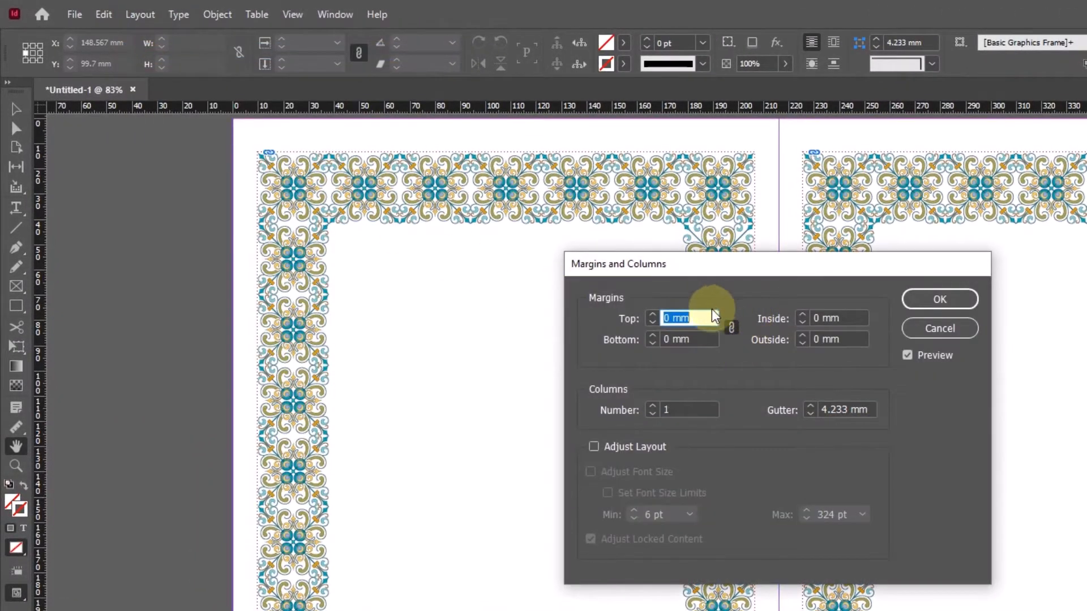
pyautogui.click(732, 328)
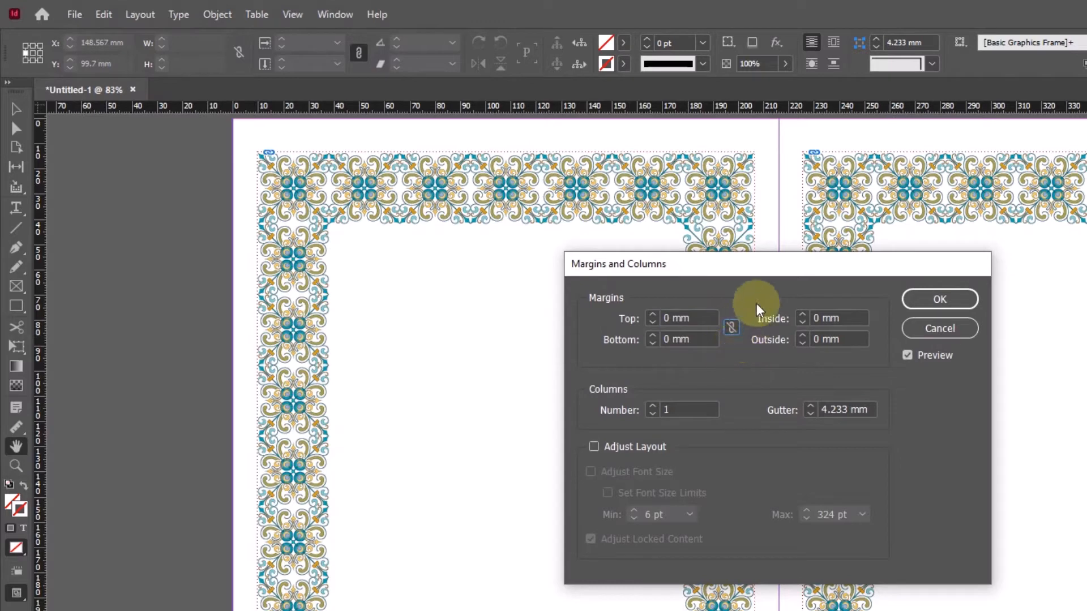
pyautogui.moveTo(759, 272); pyautogui.dragTo(609, 323)
pyautogui.moveTo(549, 370); pyautogui.dragTo(425, 369)
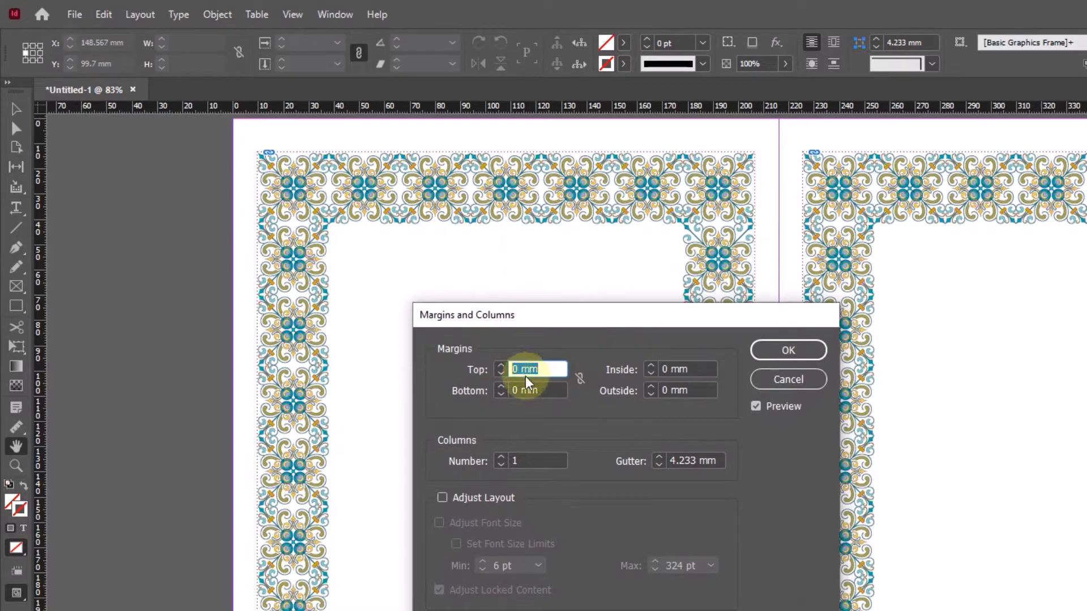
pyautogui.write('44')
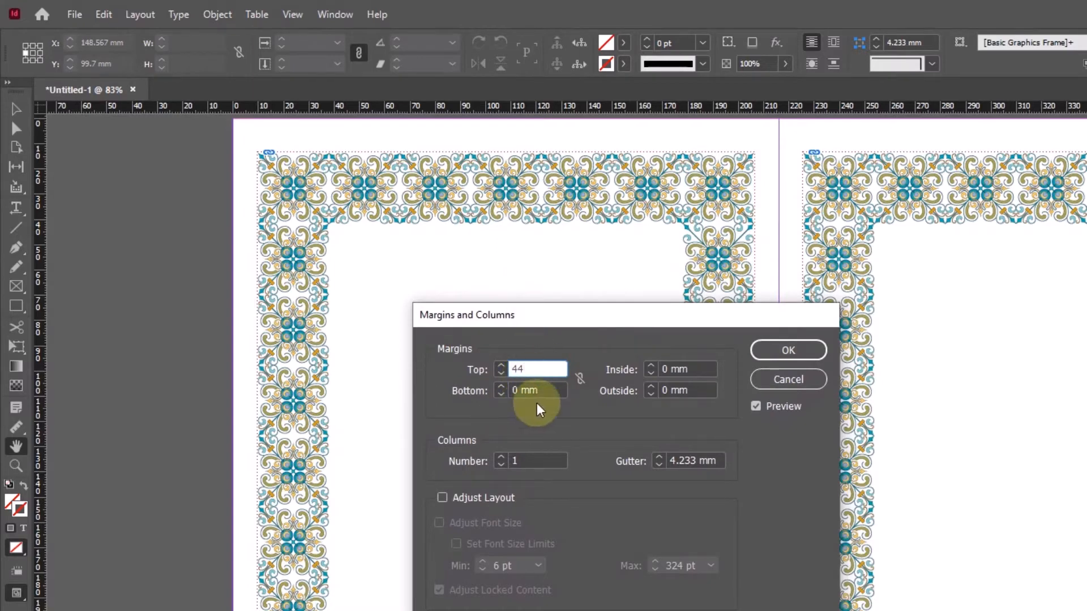
pyautogui.press('Tab')
pyautogui.write('44')
pyautogui.press('Tab')
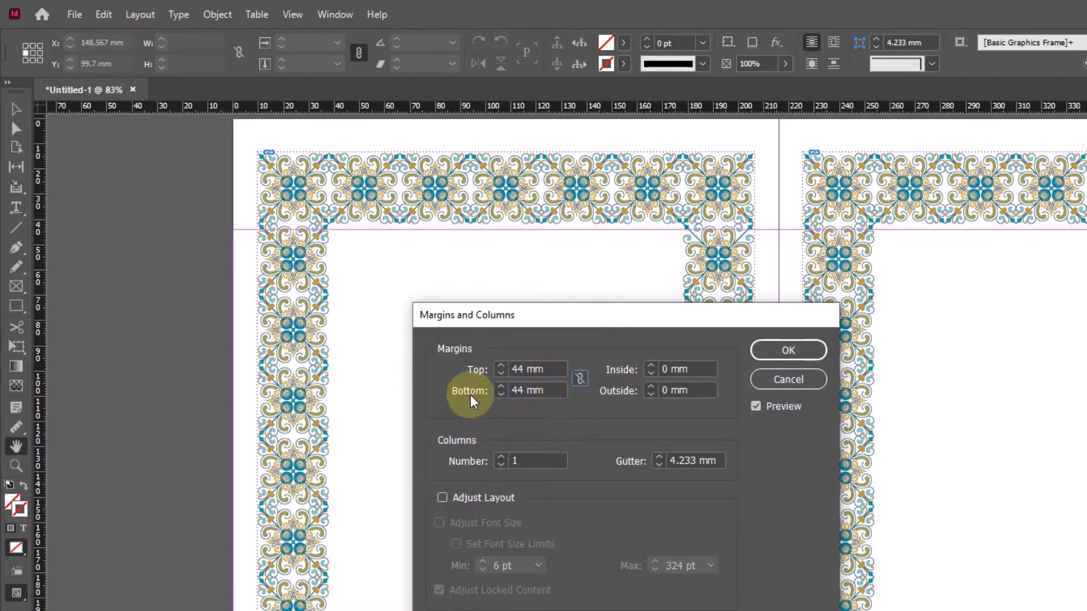
# Set the inside and outside margins to 40 mm each and apply the margin settings to the parent spread
pyautogui.press('Tab')
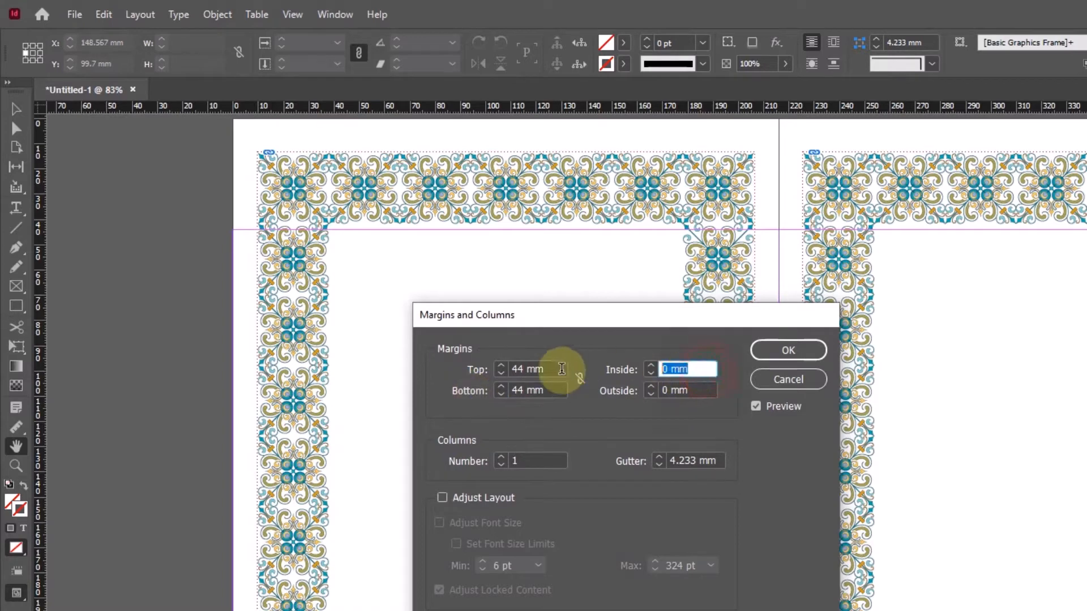
pyautogui.write('40')
pyautogui.press('Tab')
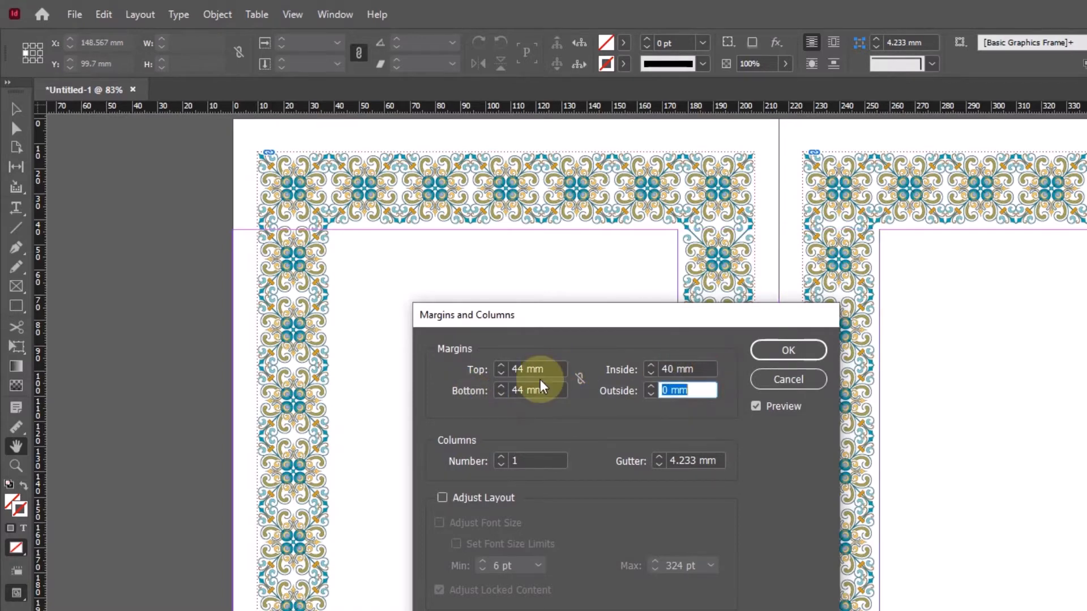
pyautogui.write('40')
pyautogui.press('Tab')
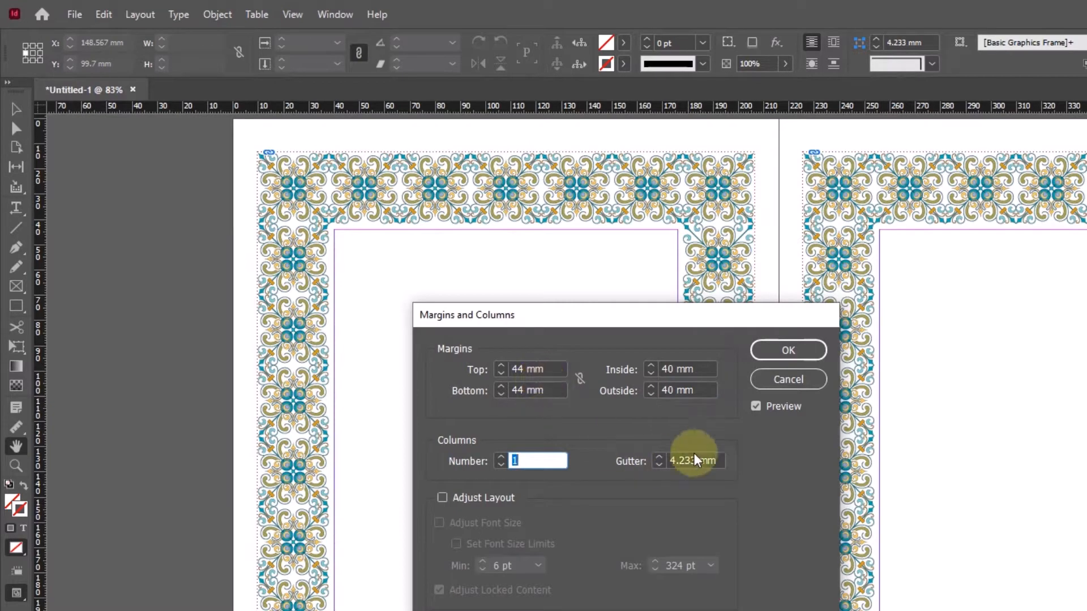
pyautogui.click(788, 349)
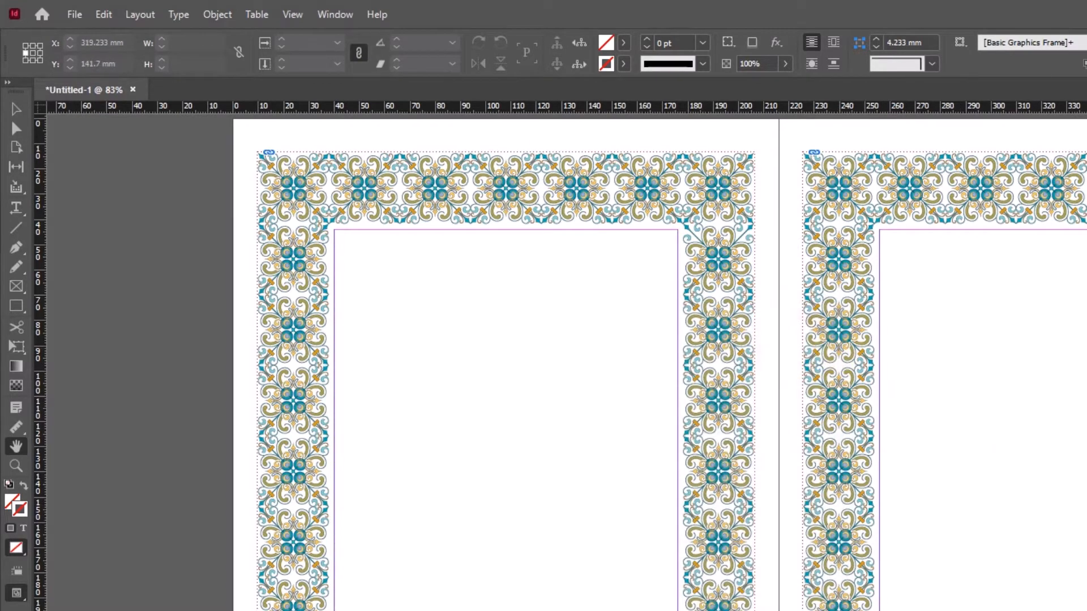
pyautogui.moveTo(1051, 444); pyautogui.dragTo(927, 381)
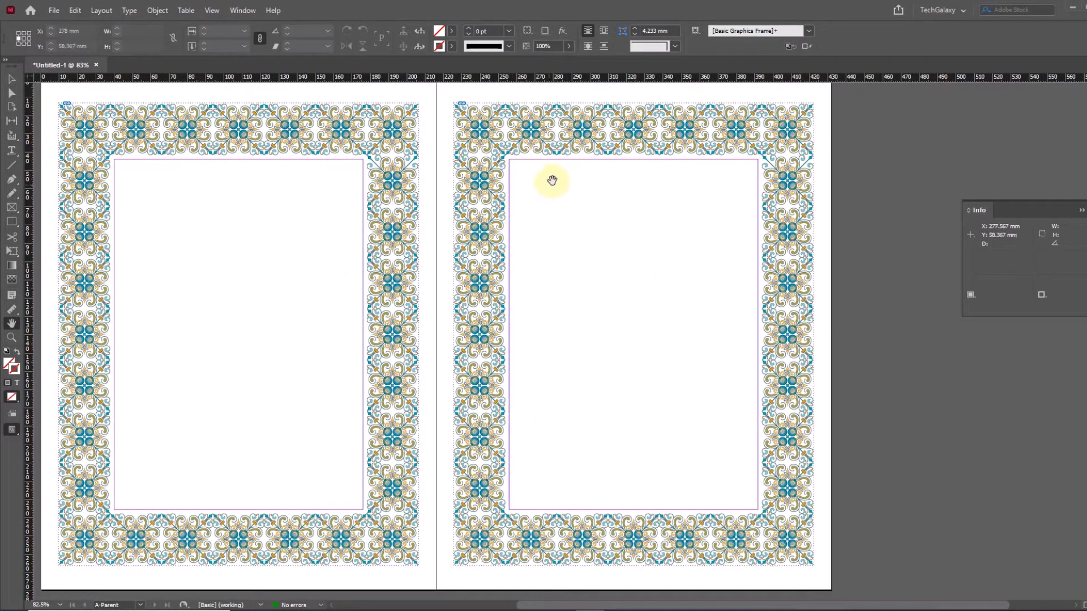
# Lock and hide the Borders layer, and make Layer 1 the active layer
pyautogui.press('F7')
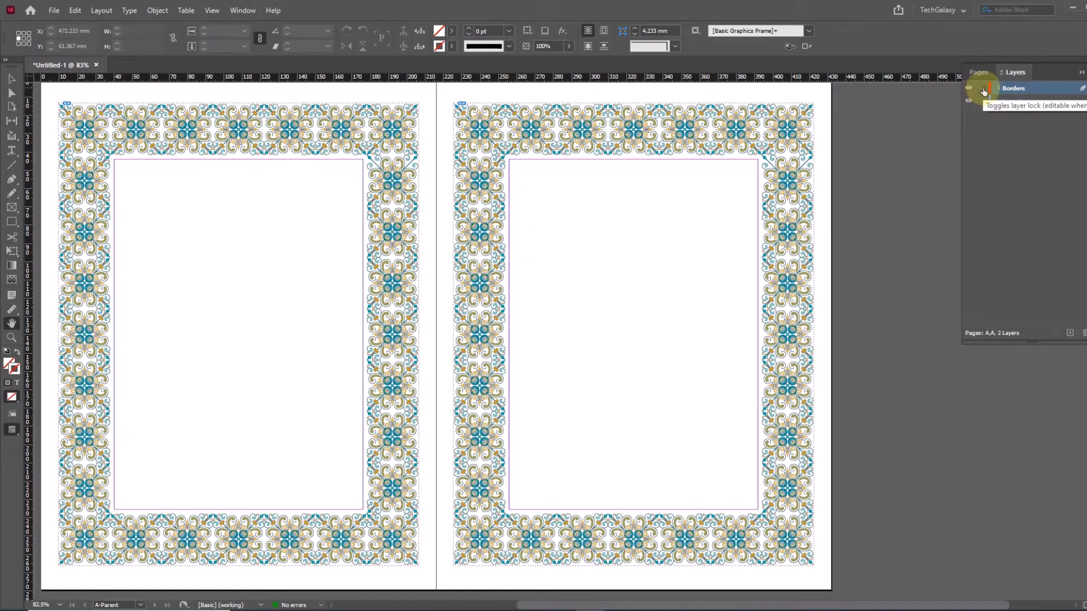
pyautogui.click(981, 88)
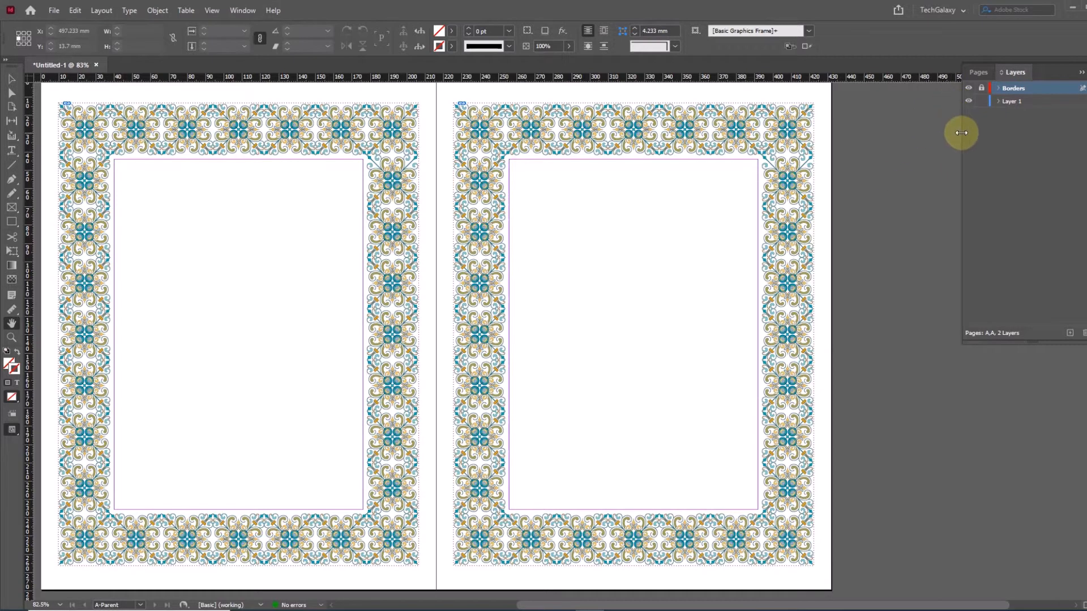
pyautogui.click(968, 89)
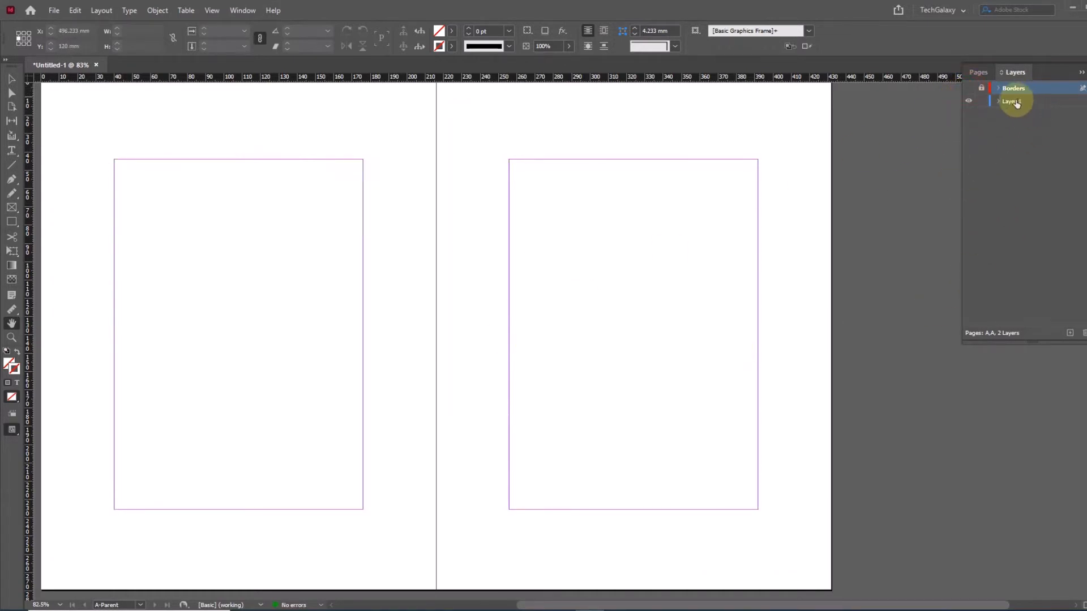
pyautogui.click(1013, 102)
# Draw a text frame about 136 mm wide and 104 mm high across the upper part of the right page's margin area
pyautogui.moveTo(745, 286); pyautogui.dragTo(495, 246)
pyautogui.moveTo(287, 112); pyautogui.dragTo(663, 513)
pyautogui.moveTo(682, 421); pyautogui.dragTo(485, 297)
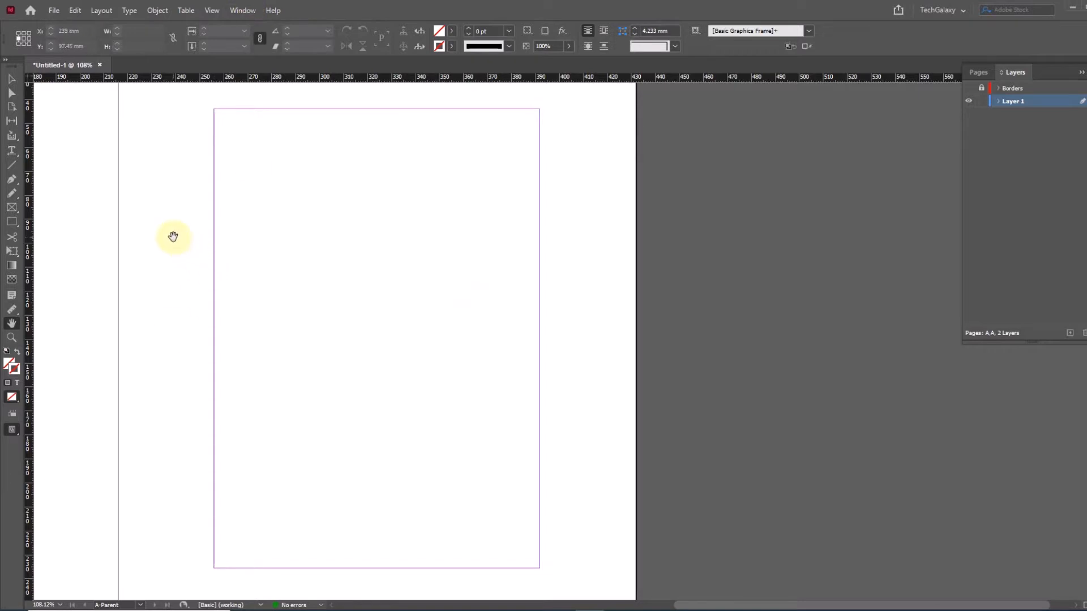
pyautogui.click(12, 150)
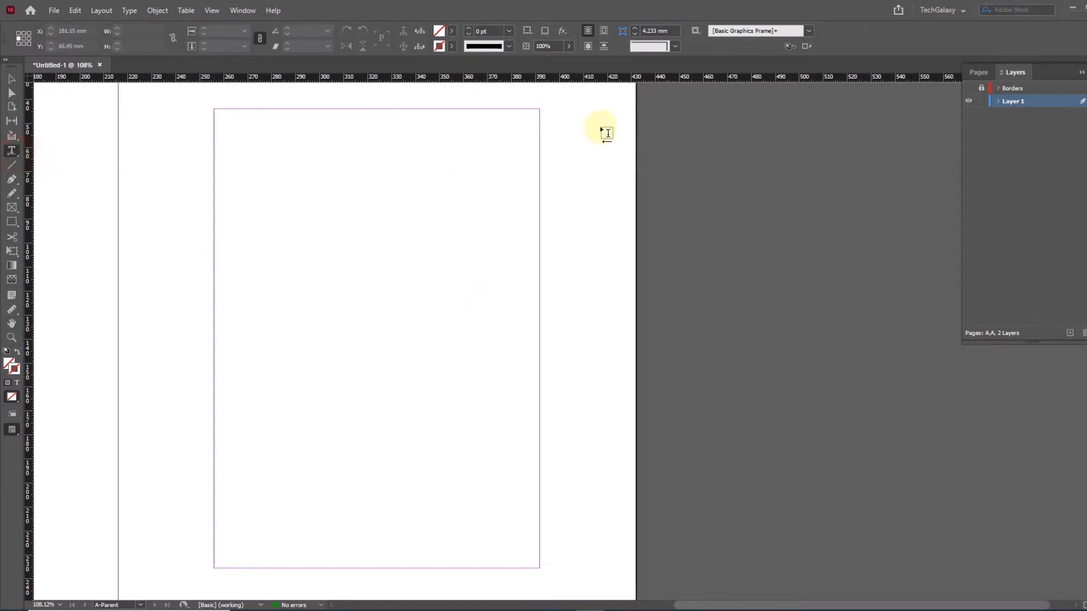
pyautogui.moveTo(541, 111); pyautogui.dragTo(213, 359)
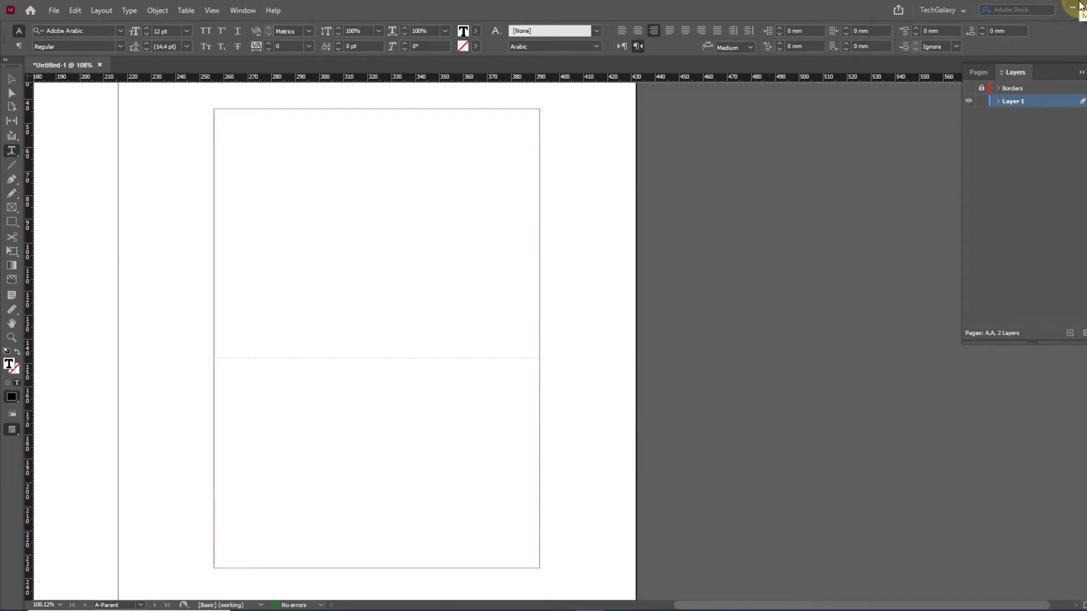
# Copy all the text from ARABIC_AYAT_5_T_46.txt in Notepad and paste it into the new text frame in InDesign
pyautogui.click(1079, 6)
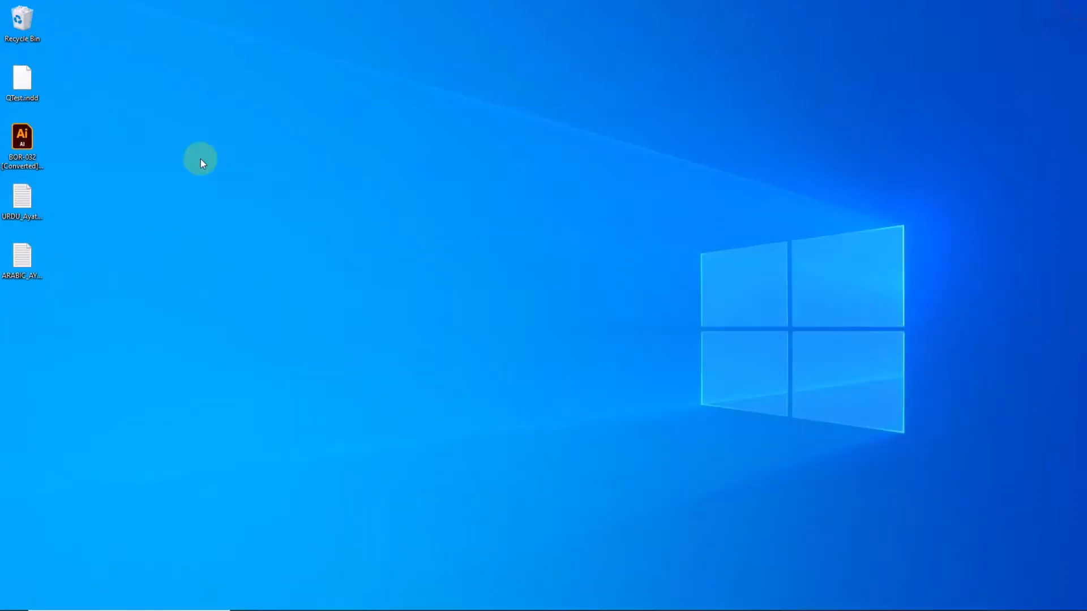
pyautogui.doubleClick(30, 258)
pyautogui.hotkey('ctrl', 'a')
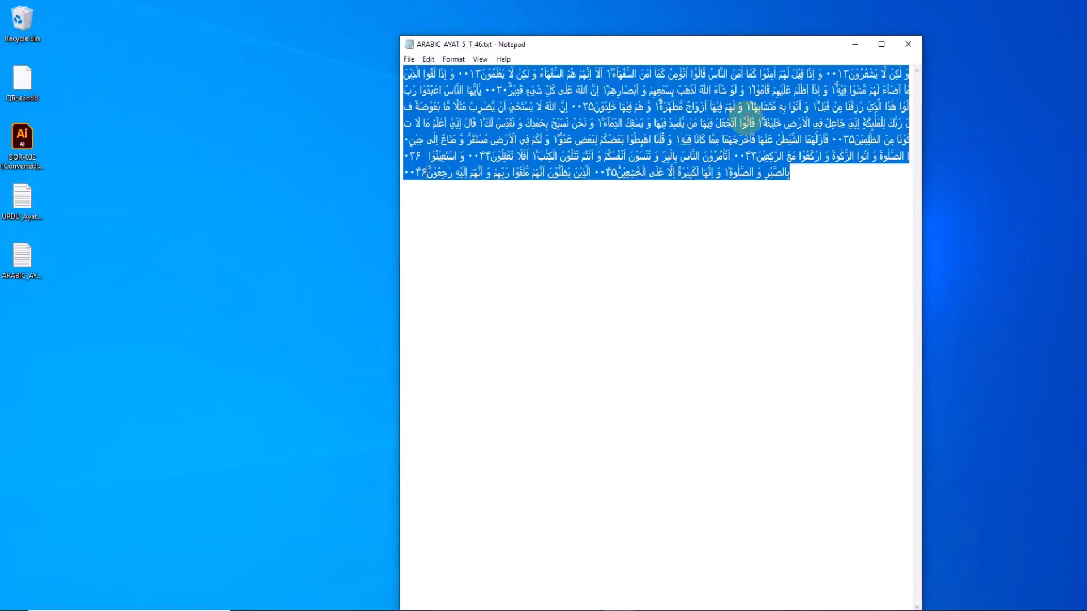
pyautogui.click(908, 44)
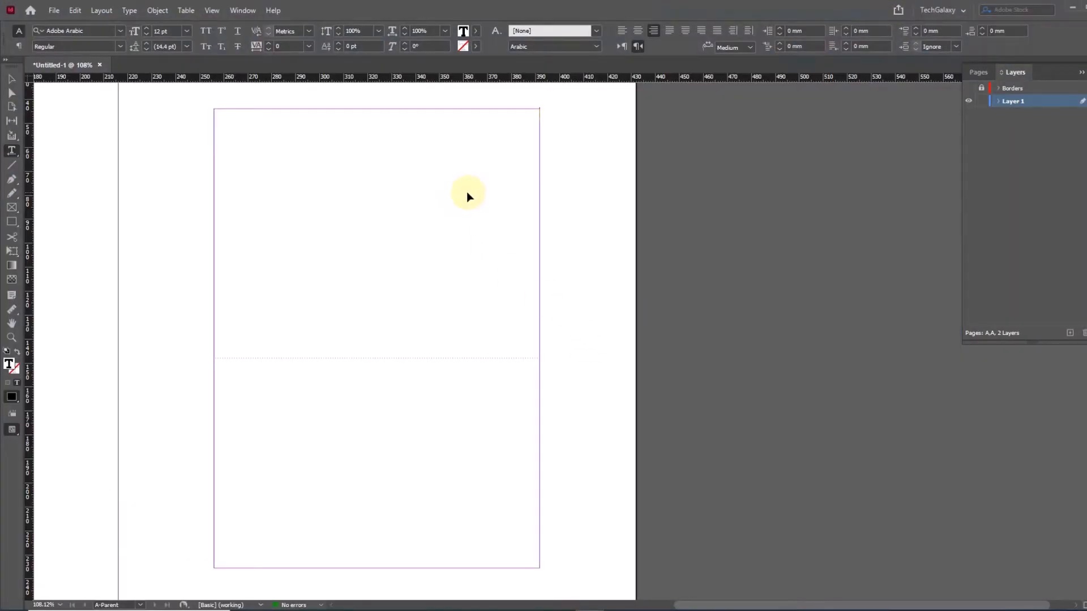
pyautogui.hotkey('ctrl', 'v')
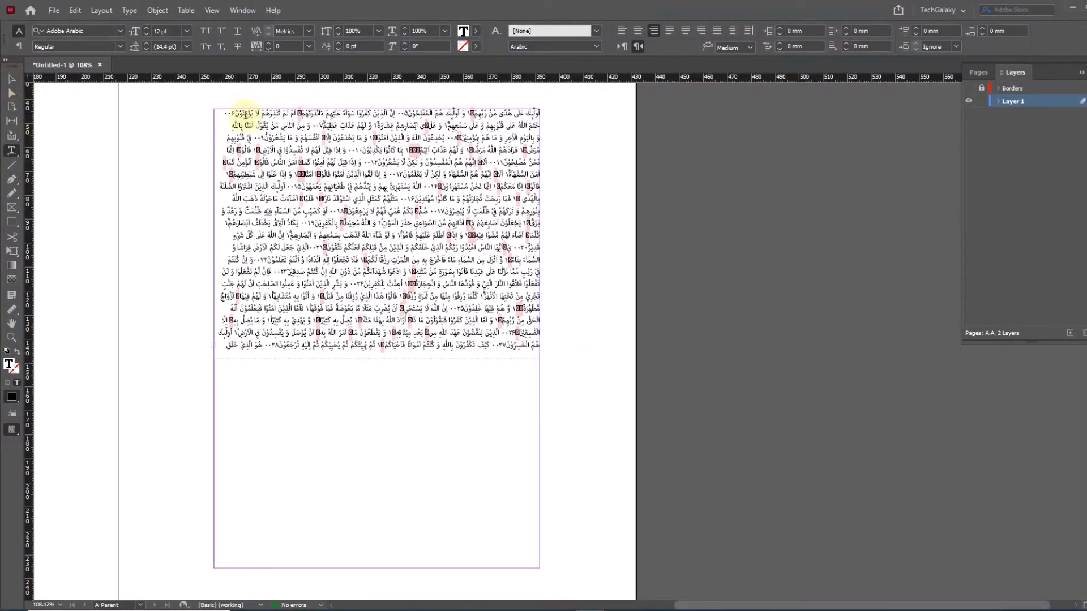
# Examine the pasted Arabic verses up close, checking how the characters and verse endings render in the current font
pyautogui.moveTo(182, 97); pyautogui.dragTo(559, 376)
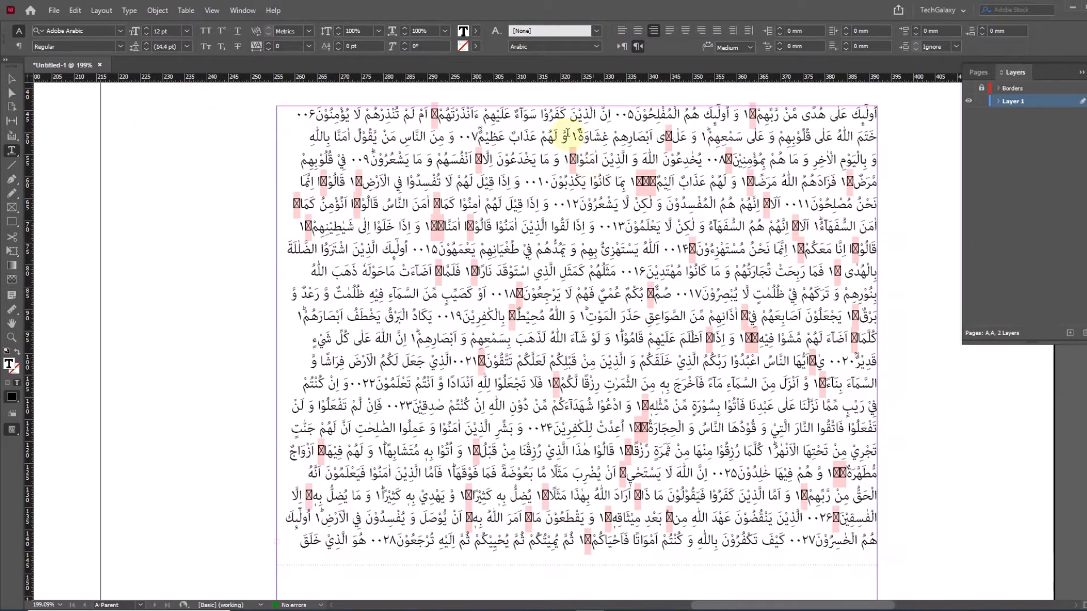
pyautogui.click(12, 78)
pyautogui.click(431, 139)
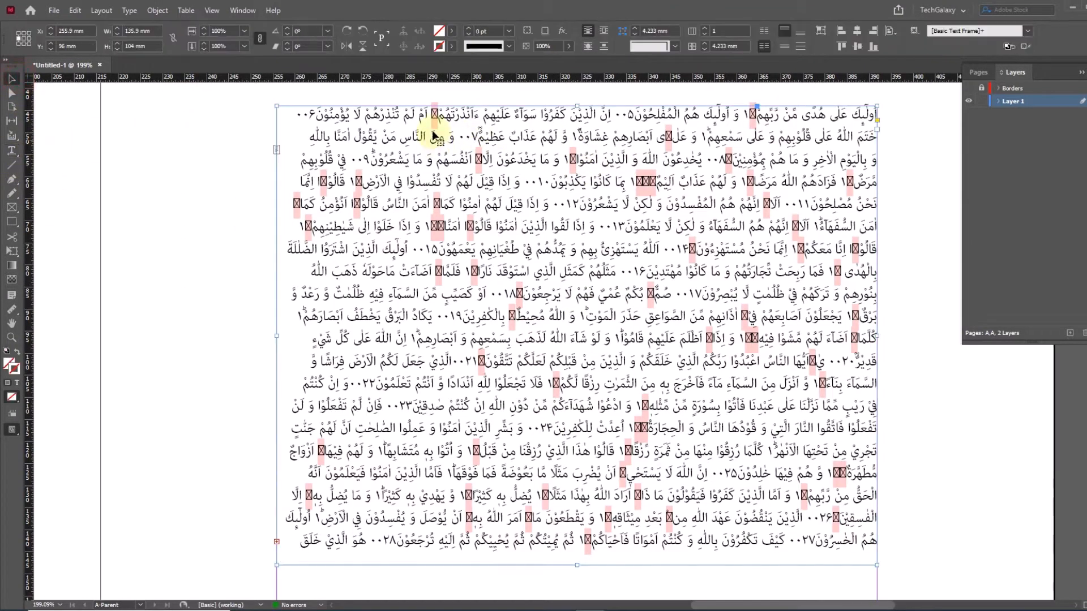
pyautogui.moveTo(721, 207); pyautogui.dragTo(597, 208)
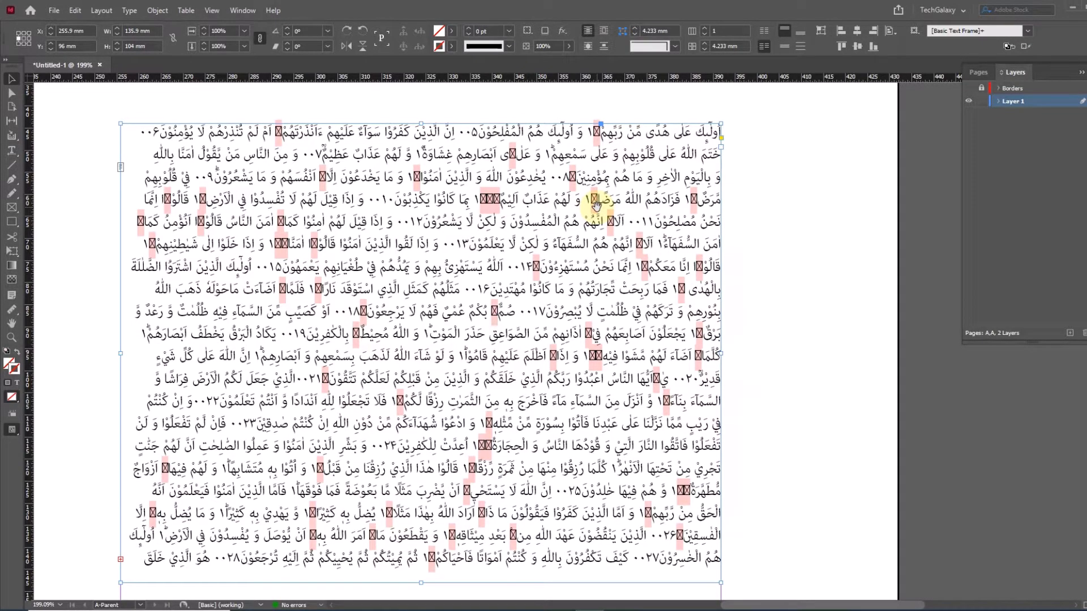
pyautogui.click(11, 150)
pyautogui.moveTo(443, 178)
pyautogui.mouseDown()
pyautogui.moveTo(317, 185)
pyautogui.moveTo(449, 182)
pyautogui.mouseUp()
pyautogui.moveTo(382, 199); pyautogui.dragTo(527, 181)
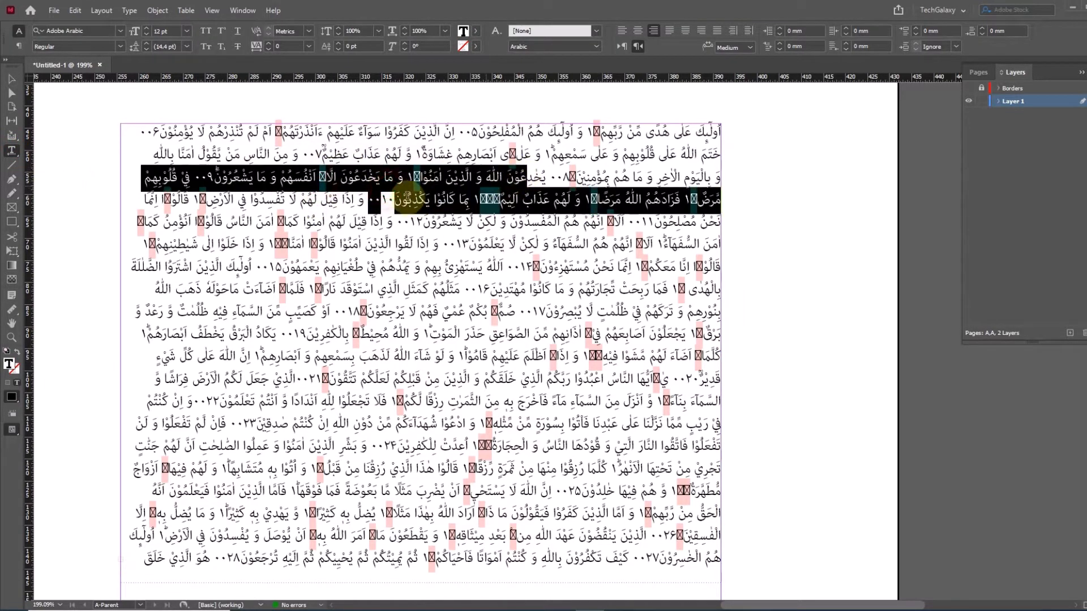
pyautogui.moveTo(358, 178); pyautogui.dragTo(474, 161)
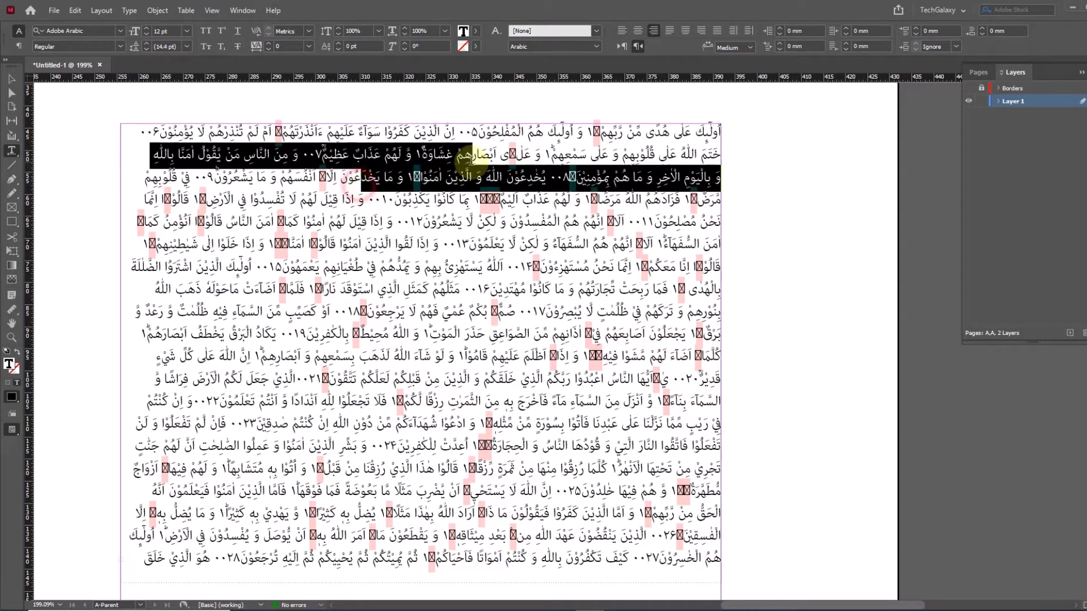
pyautogui.click(374, 180)
pyautogui.click(363, 190)
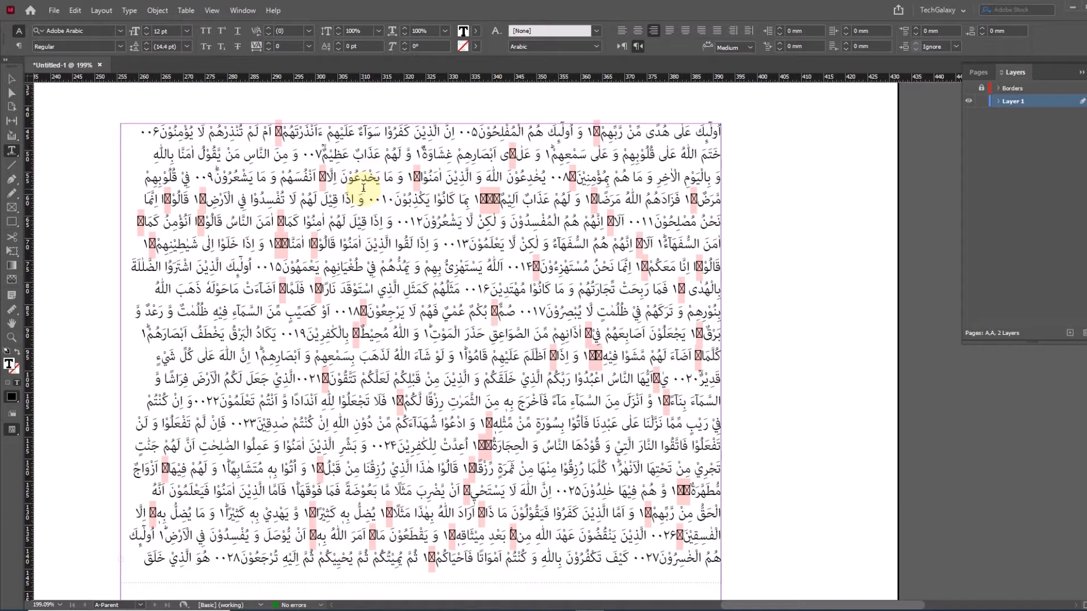
# Set all the Arabic text in the Al Qalam Quran Publisher font and justify it with the last line aligned right
pyautogui.hotkey('ctrl', 'a')
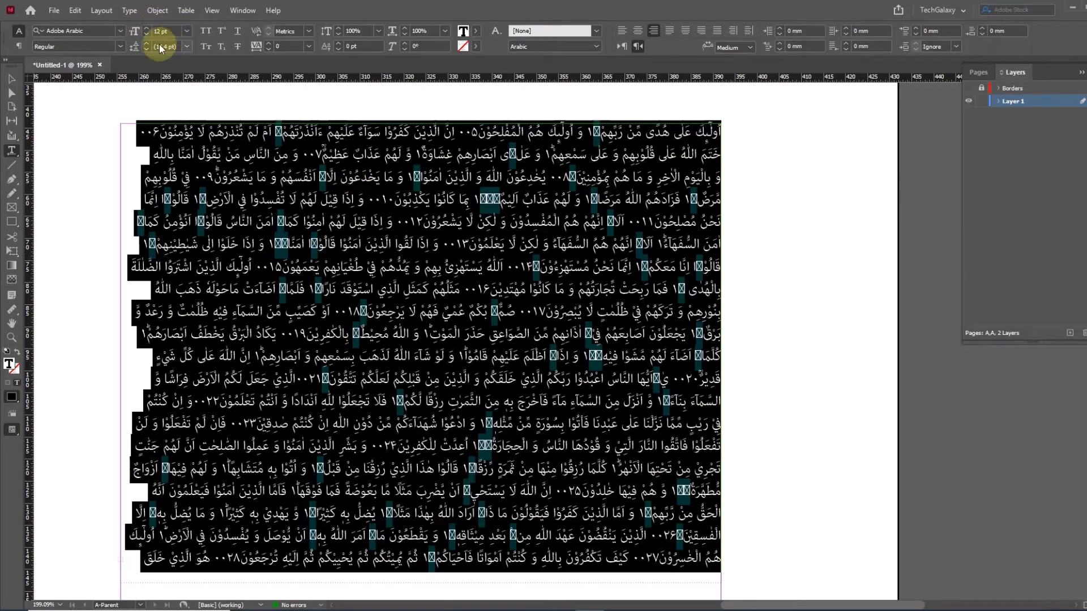
pyautogui.click(120, 31)
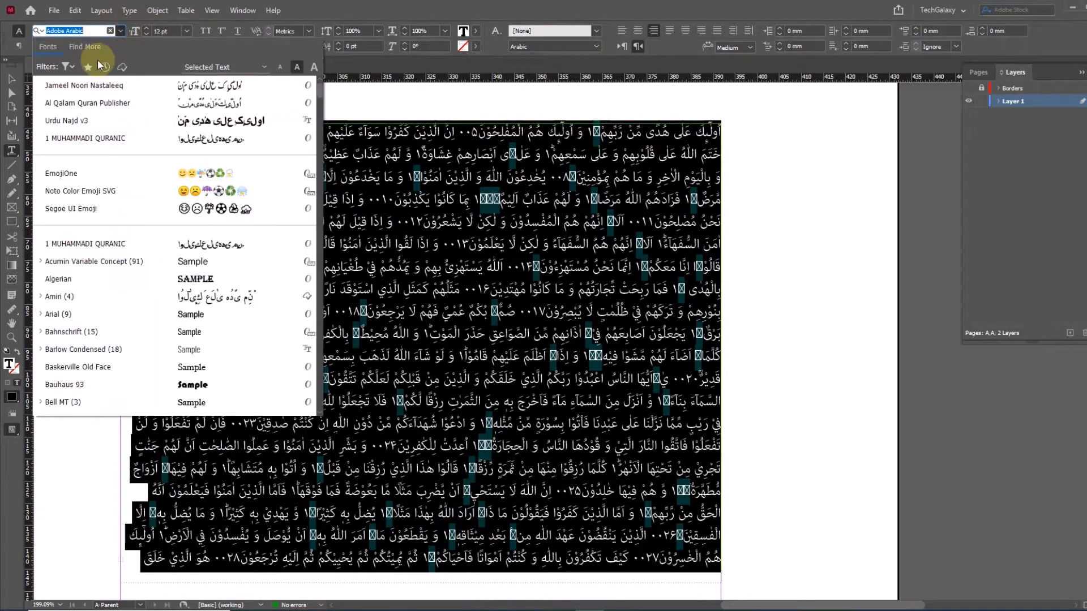
pyautogui.click(105, 104)
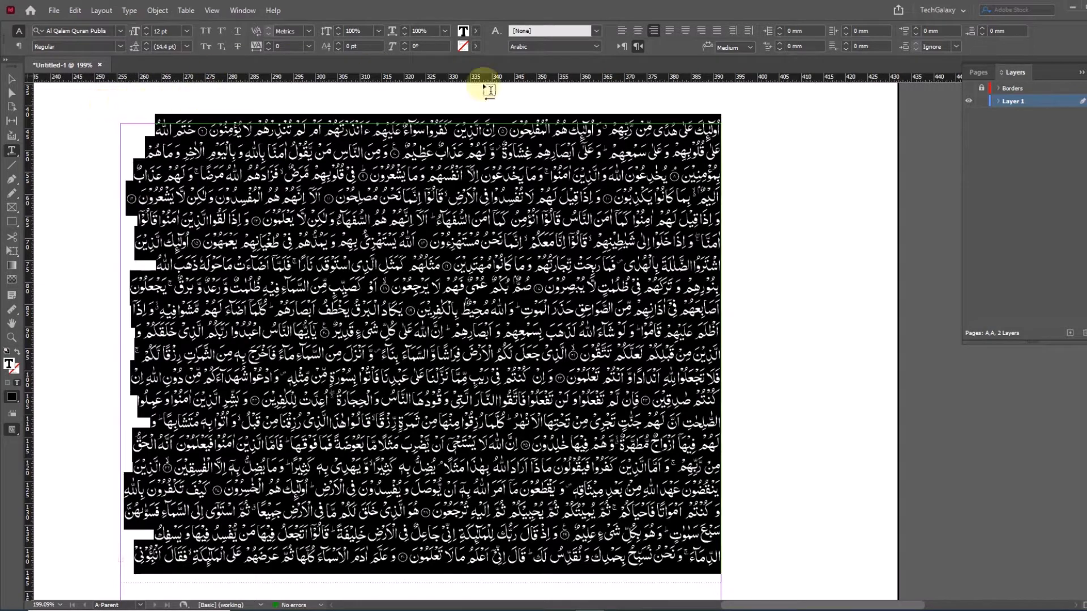
pyautogui.click(702, 36)
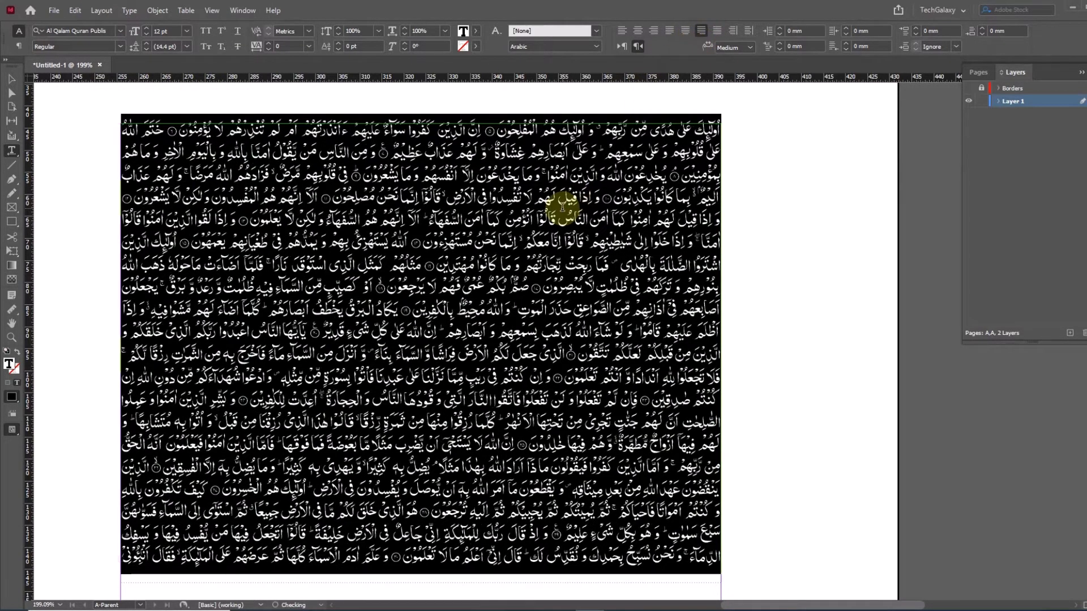
# Set the size of all the Arabic text to 30 pt
pyautogui.click(187, 31)
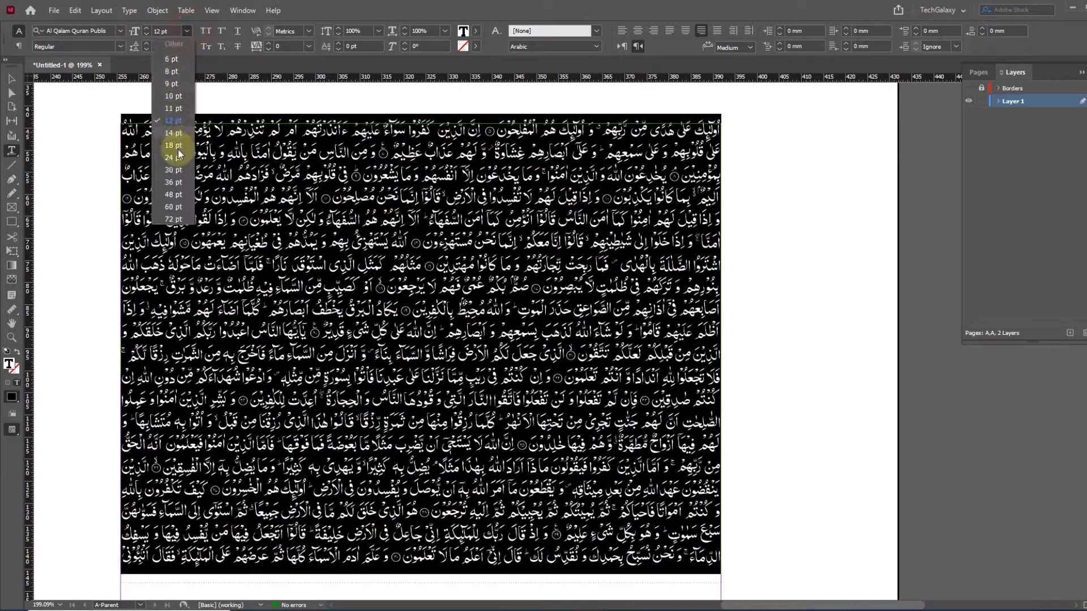
pyautogui.click(181, 171)
pyautogui.click(170, 30)
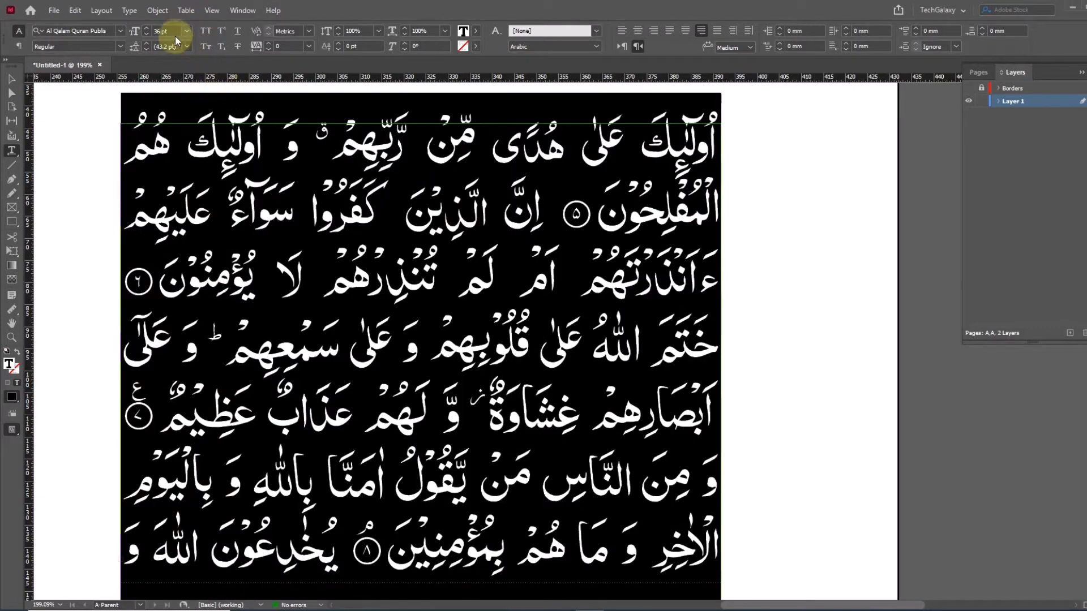
pyautogui.write('3')
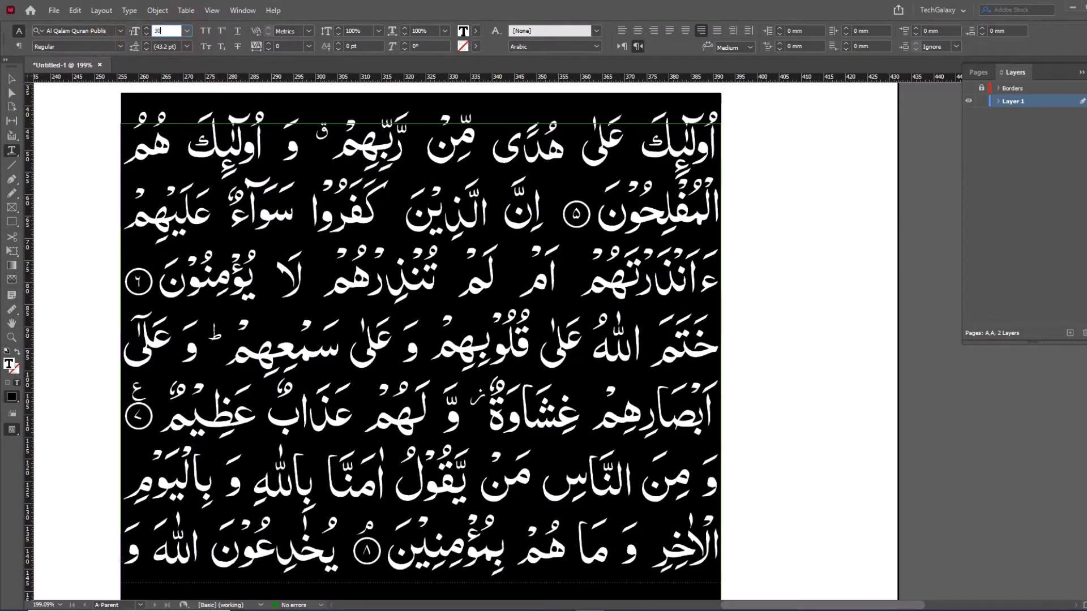
pyautogui.write('0')
pyautogui.press('Return')
pyautogui.click(9, 82)
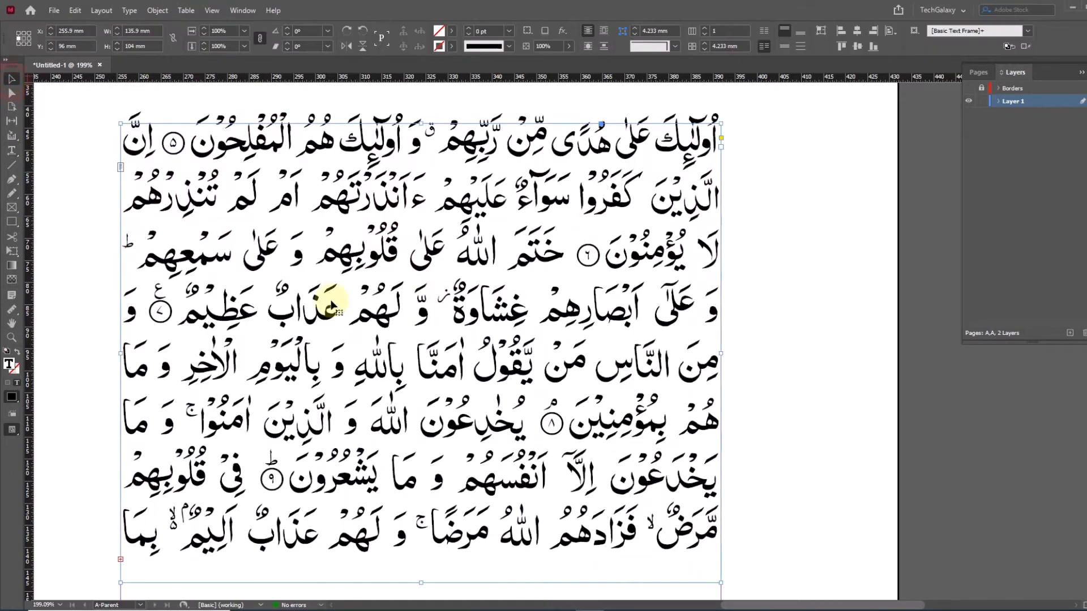
# Show the Borders layer briefly to check how the Arabic text frame fits inside the ornamental border, and hide it again
pyautogui.scroll(-2, 469, 249)
pyautogui.moveTo(424, 266); pyautogui.dragTo(416, 283)
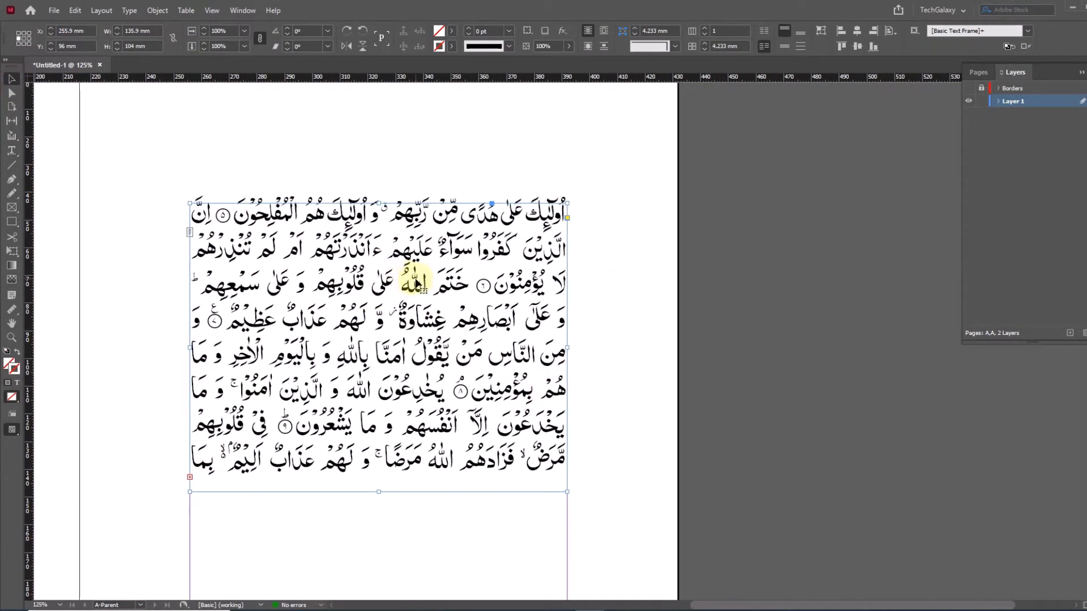
pyautogui.moveTo(401, 375); pyautogui.dragTo(418, 330)
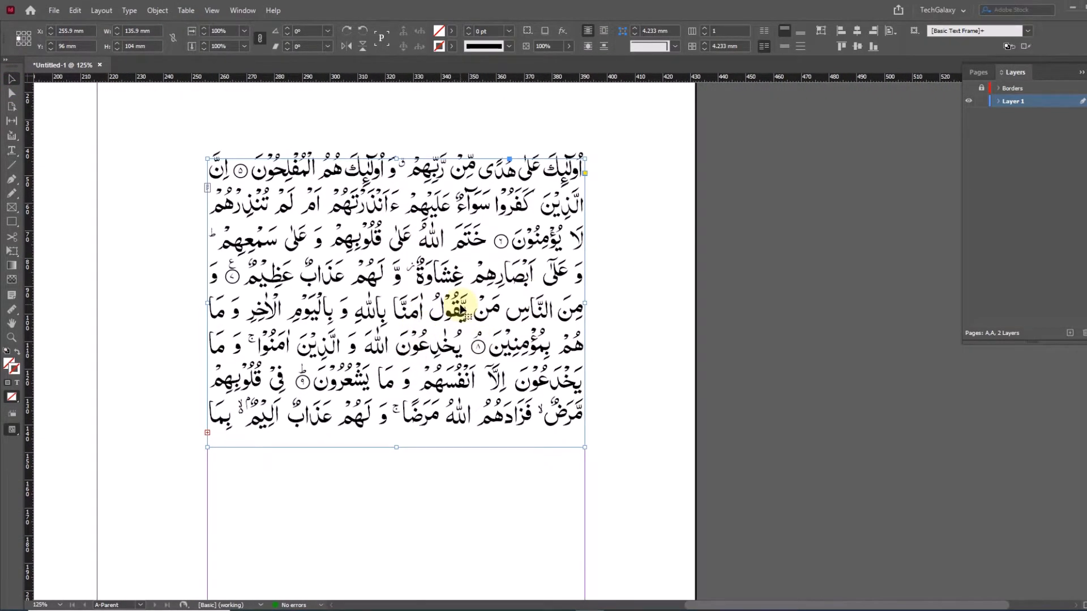
pyautogui.click(969, 89)
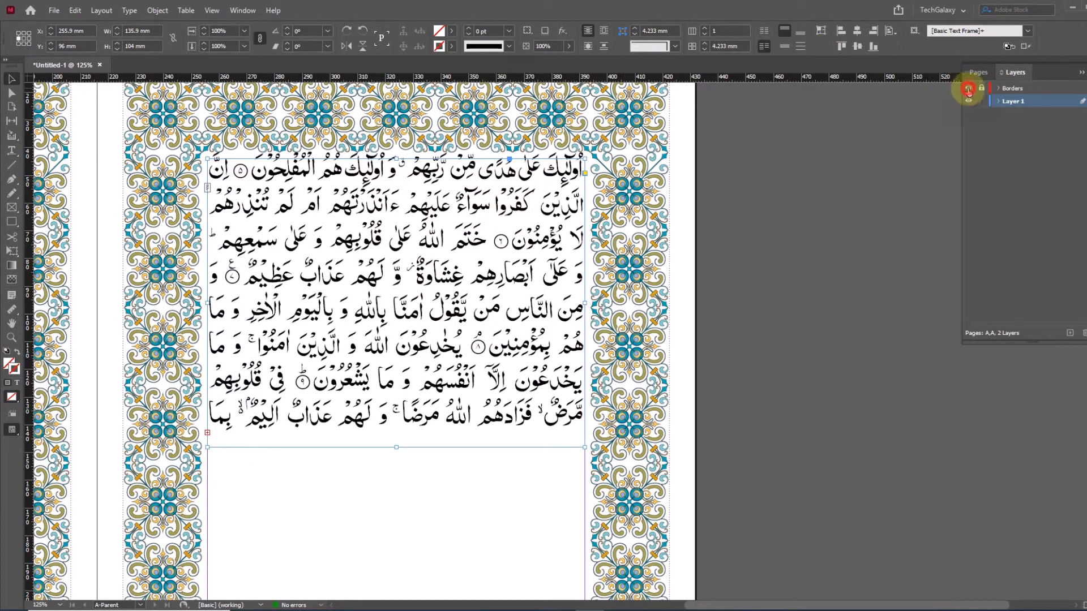
pyautogui.click(969, 89)
# Set the size of all the Arabic text to 28 pt and check its fit by briefly showing the Borders layer
pyautogui.click(12, 150)
pyautogui.click(351, 210)
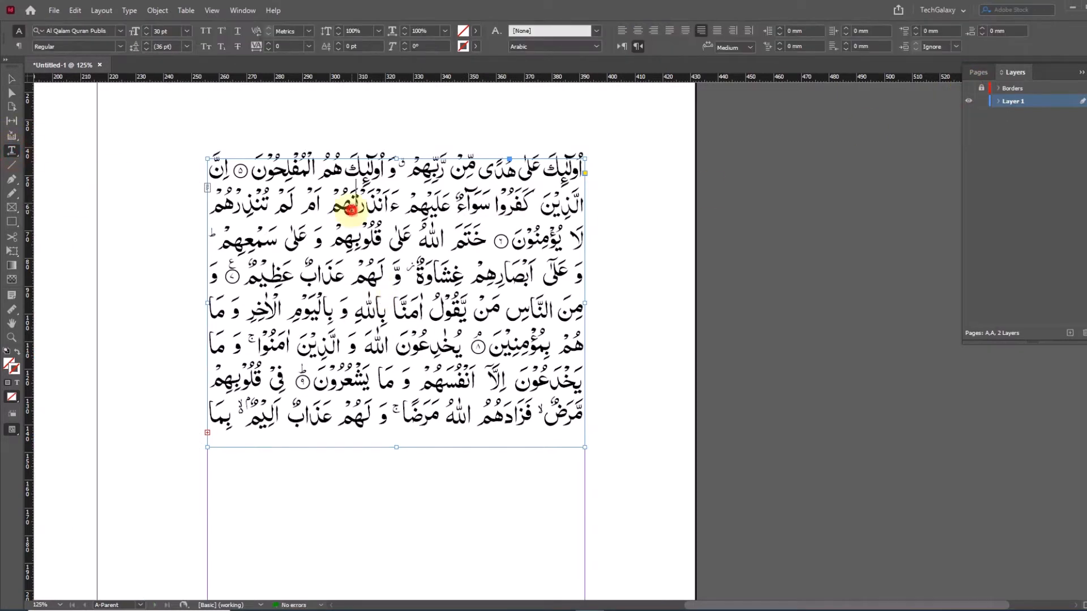
pyautogui.hotkey('ctrl', 'a')
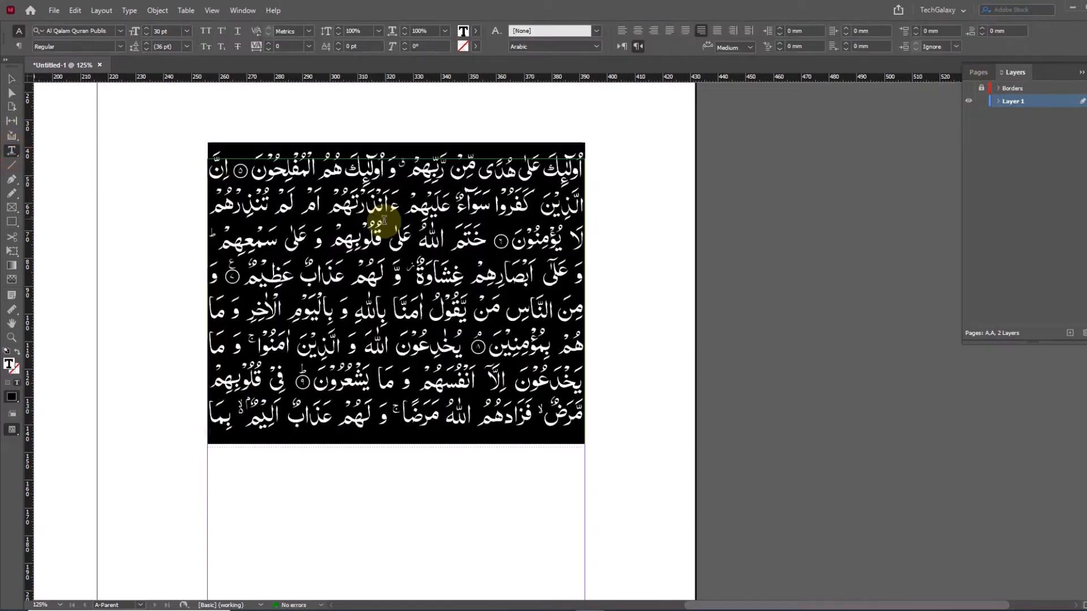
pyautogui.tripleClick(161, 30)
pyautogui.write('28')
pyautogui.press('Return')
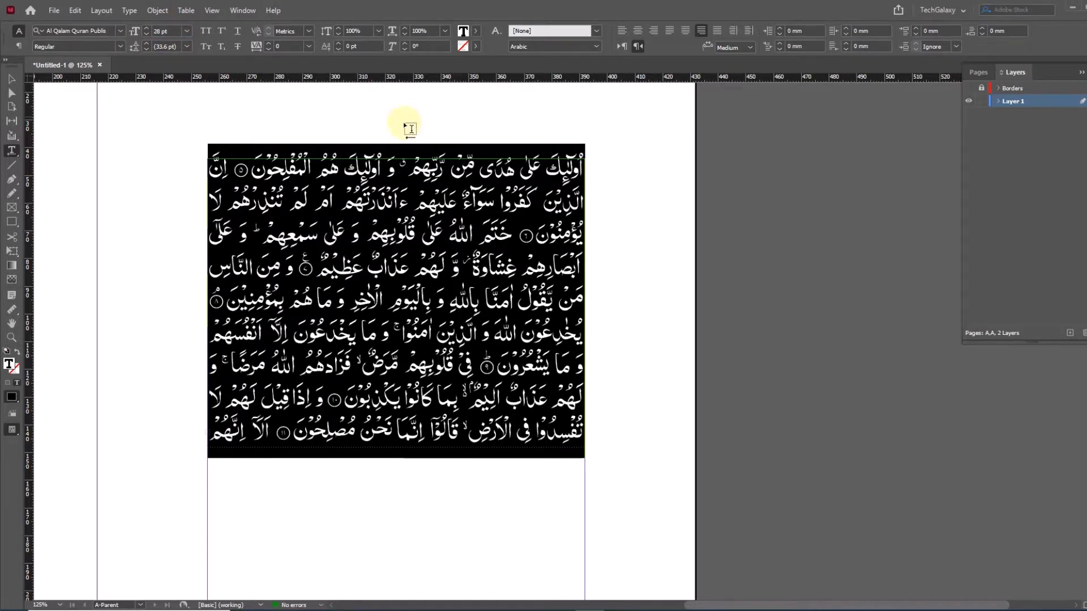
pyautogui.click(11, 79)
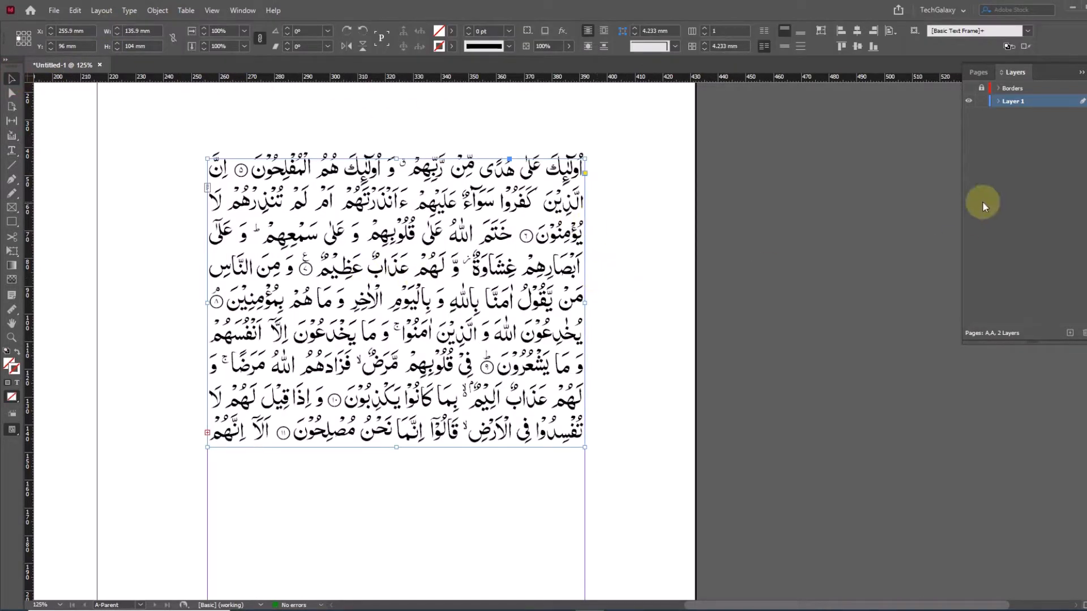
pyautogui.click(971, 89)
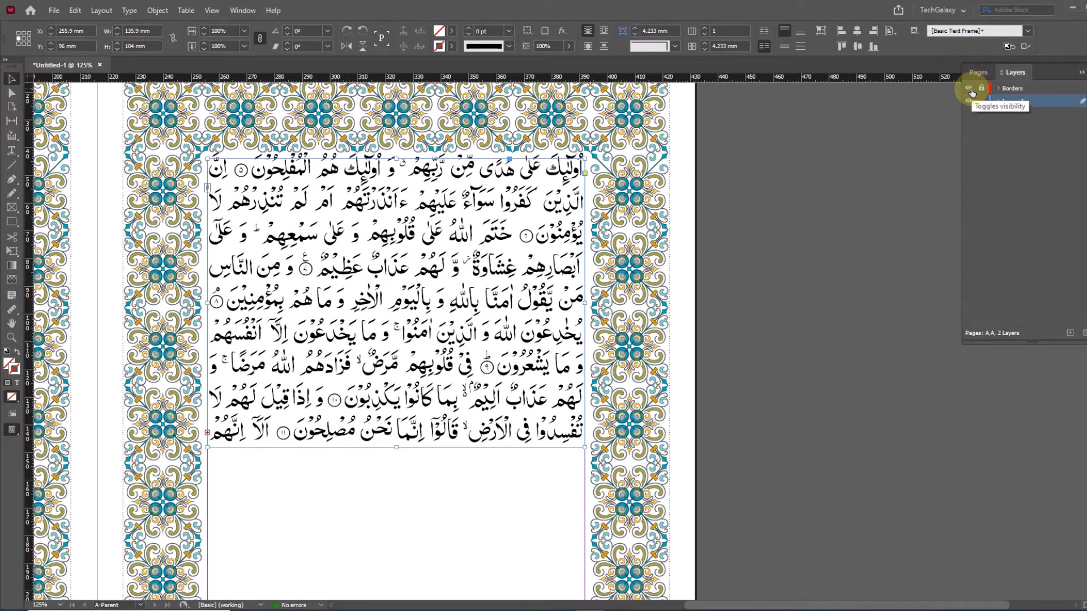
pyautogui.click(971, 90)
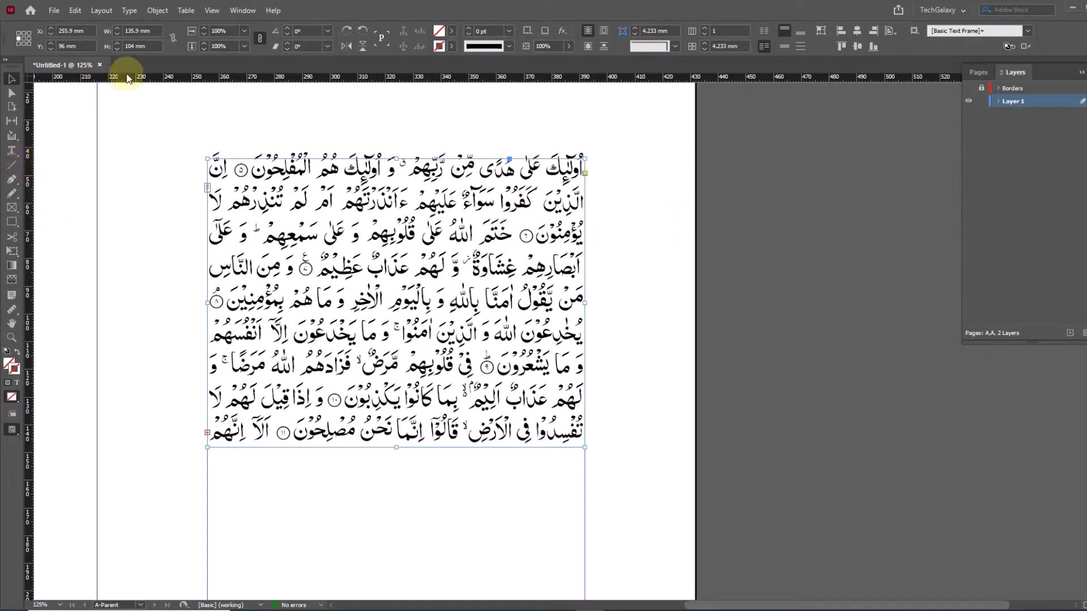
# Examine how far the selection highlight of Arabic words in the first two lines extends above and below the glyphs
pyautogui.click(11, 150)
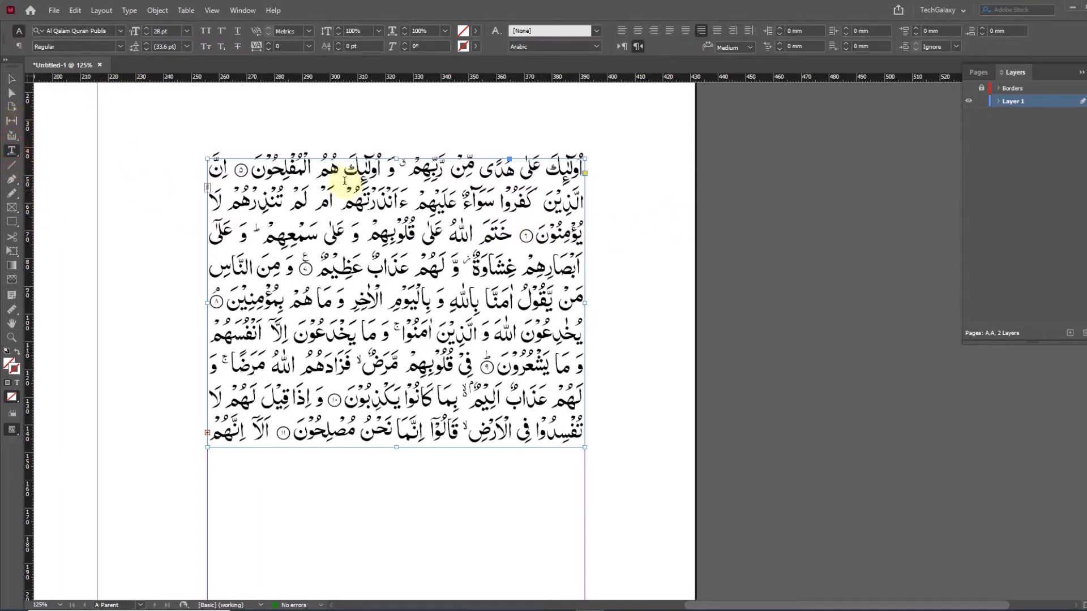
pyautogui.moveTo(352, 190); pyautogui.dragTo(554, 198)
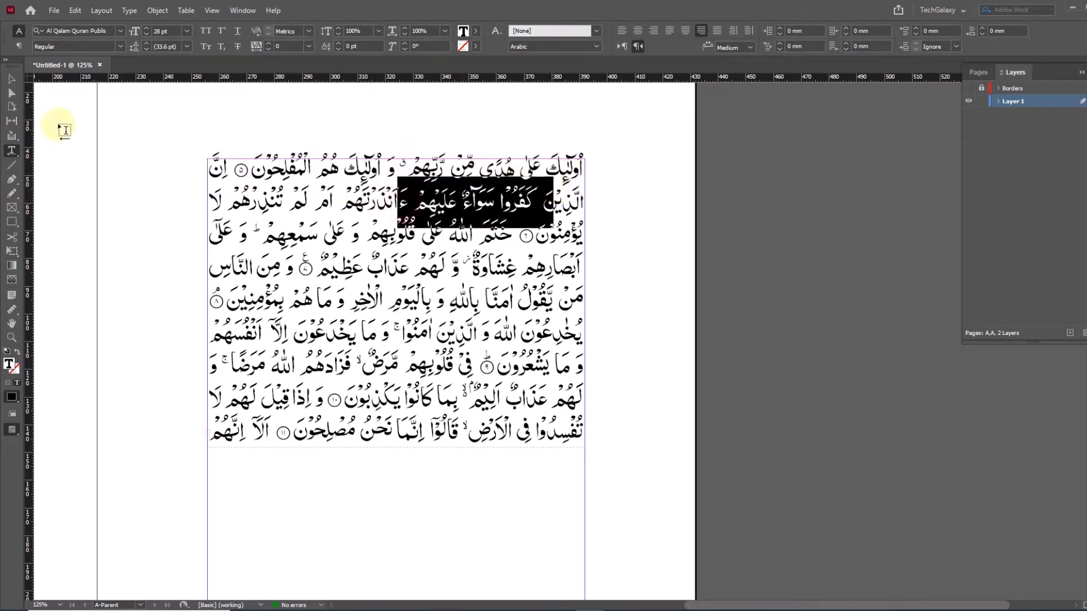
pyautogui.click(11, 78)
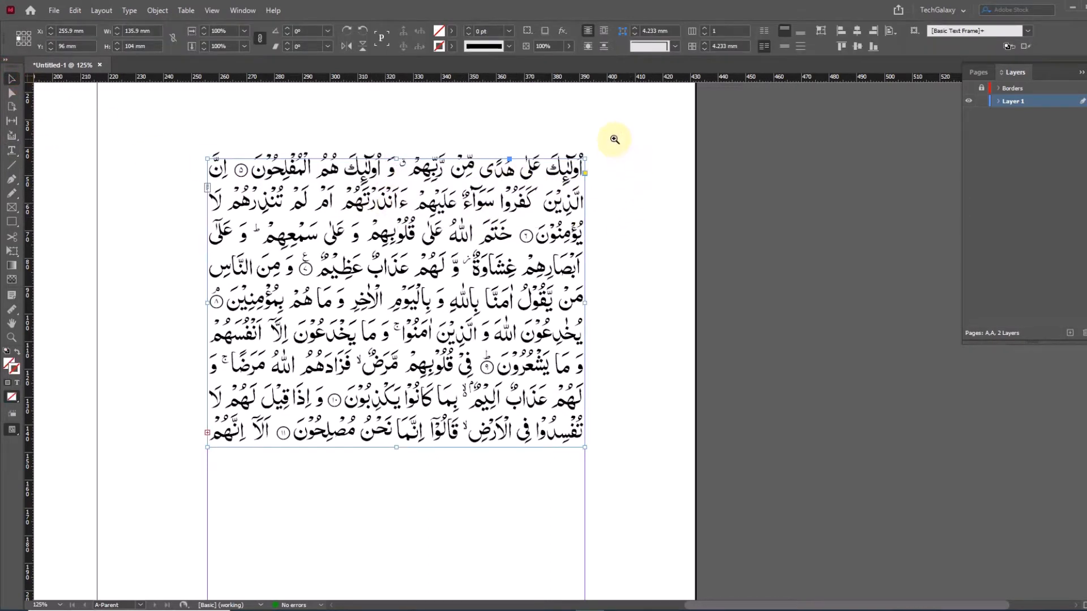
pyautogui.moveTo(613, 137); pyautogui.dragTo(557, 216)
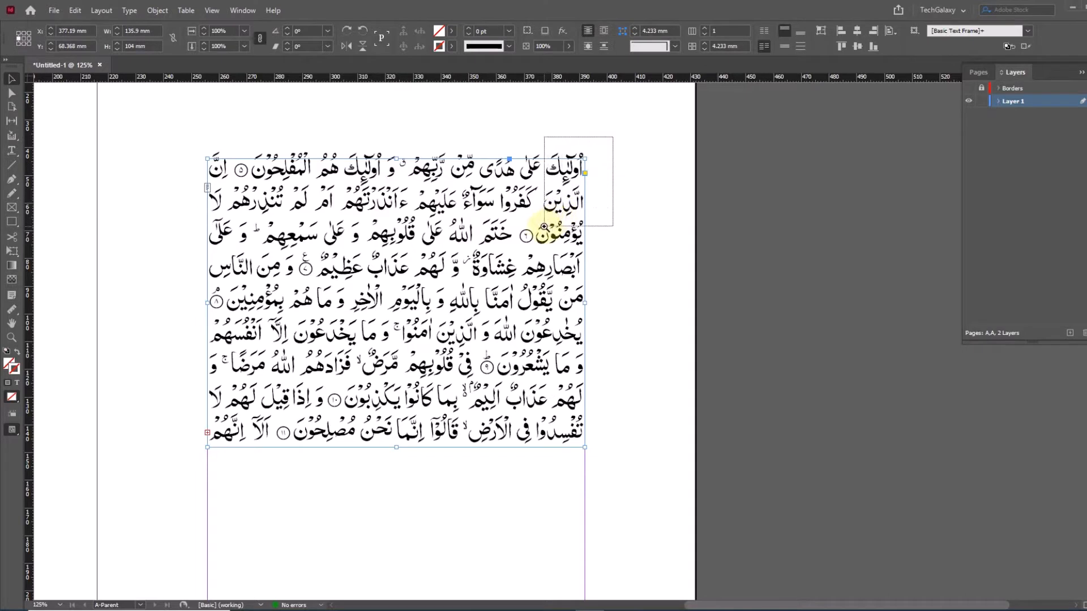
pyautogui.moveTo(539, 228); pyautogui.dragTo(541, 226)
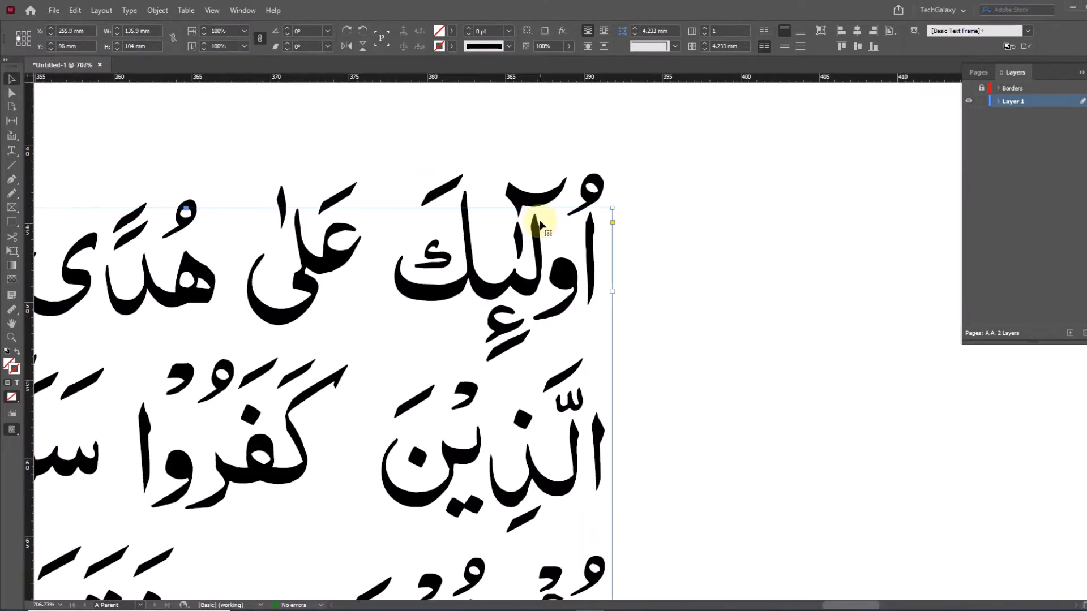
pyautogui.moveTo(304, 116); pyautogui.dragTo(693, 578)
pyautogui.scroll(1, 693, 578)
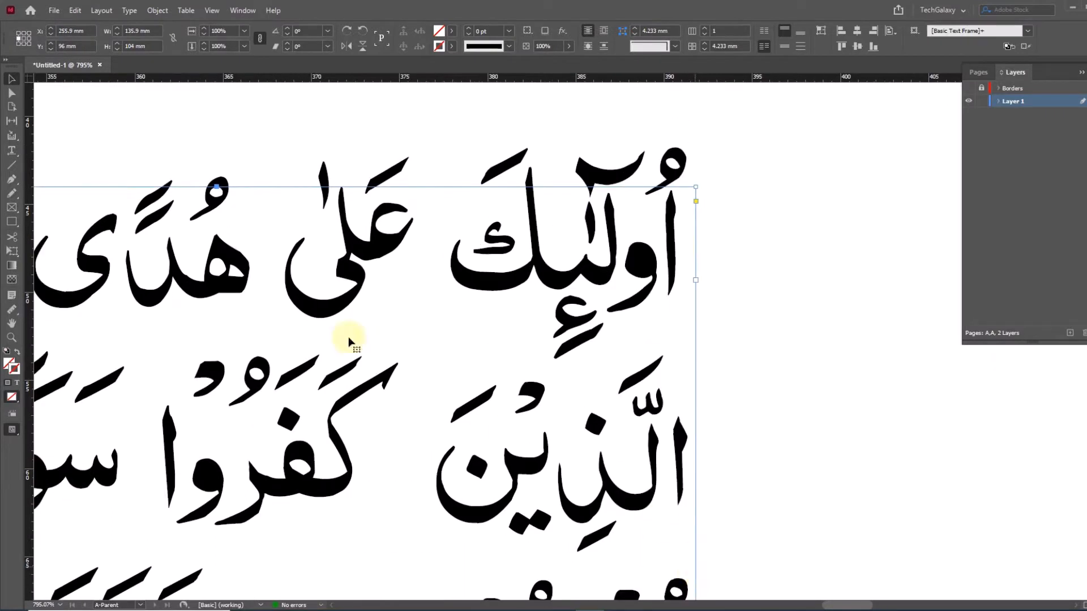
pyautogui.click(12, 150)
pyautogui.moveTo(390, 316); pyautogui.dragTo(497, 243)
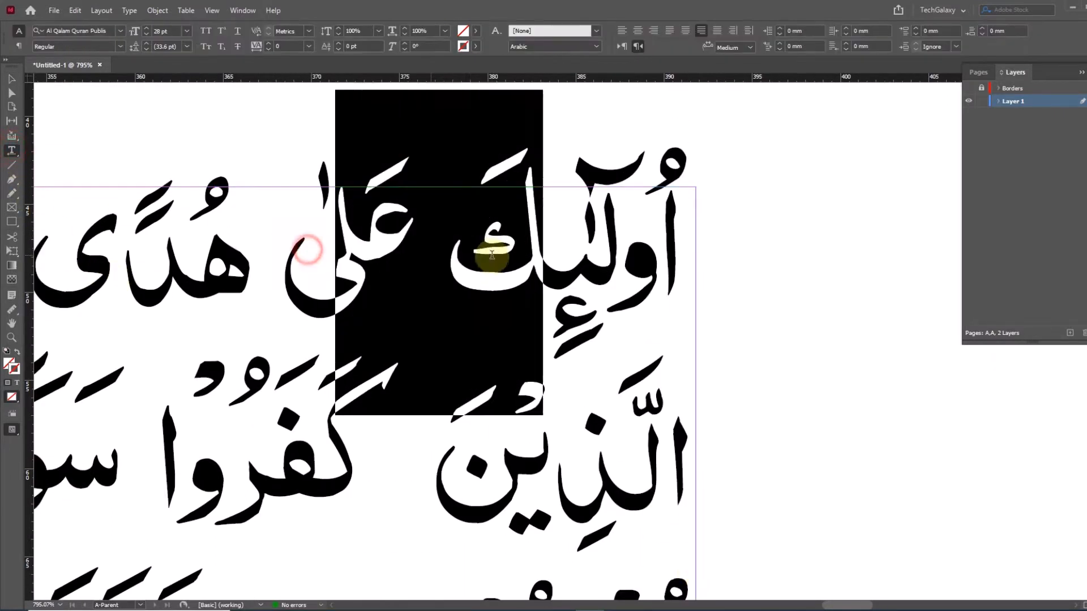
pyautogui.moveTo(429, 484); pyautogui.dragTo(583, 481)
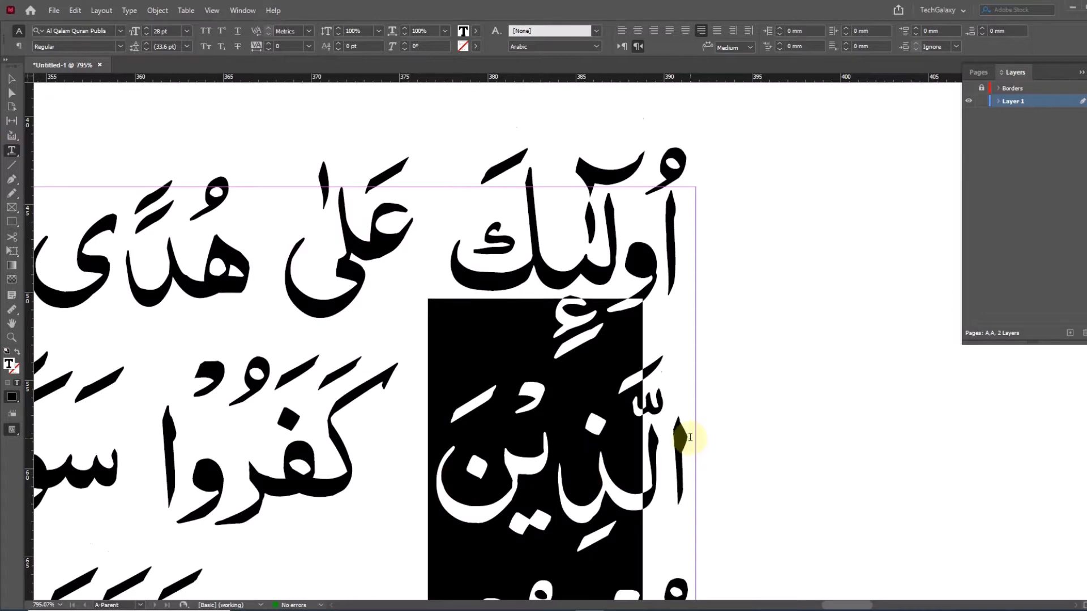
pyautogui.scroll(-2, 688, 436)
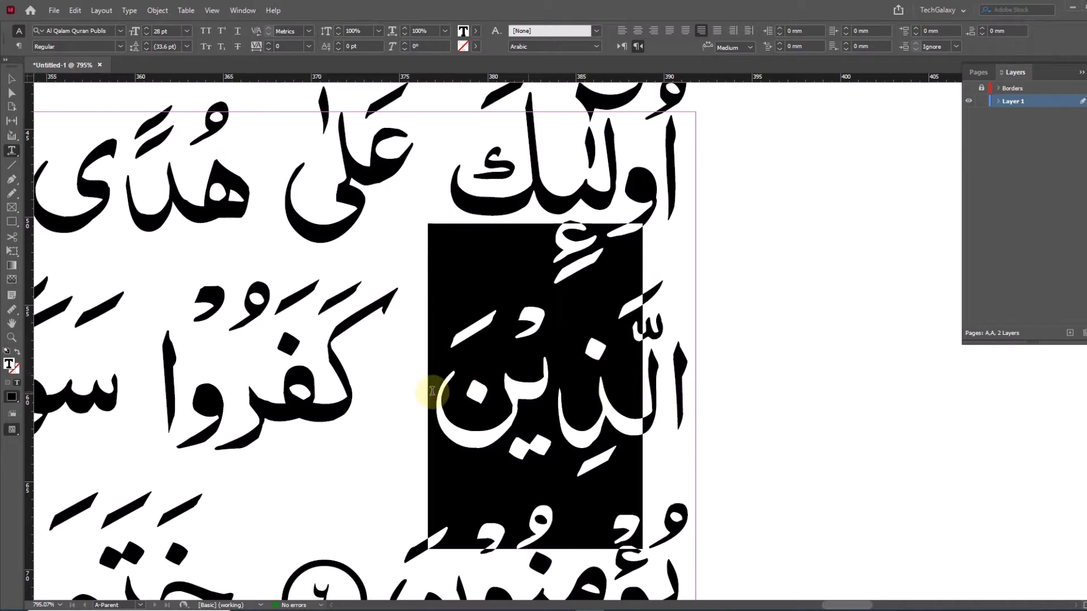
# Highlight the first words of the second line and place horizontal guides along the highlight's upper edge at about 50.35 mm and its lower edge
pyautogui.moveTo(83, 364); pyautogui.dragTo(672, 359)
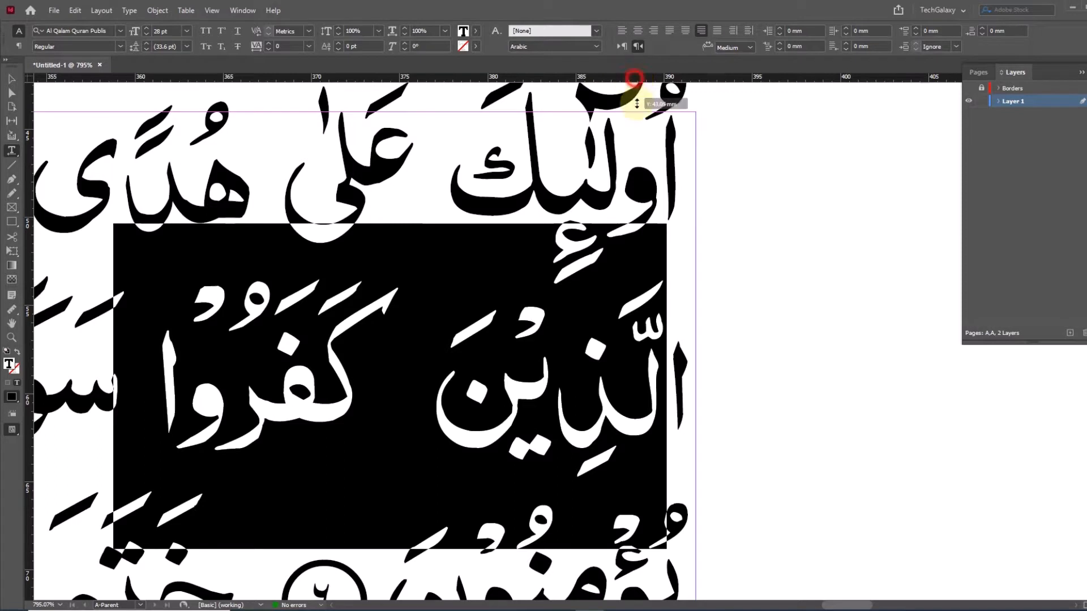
pyautogui.moveTo(634, 79); pyautogui.dragTo(717, 224)
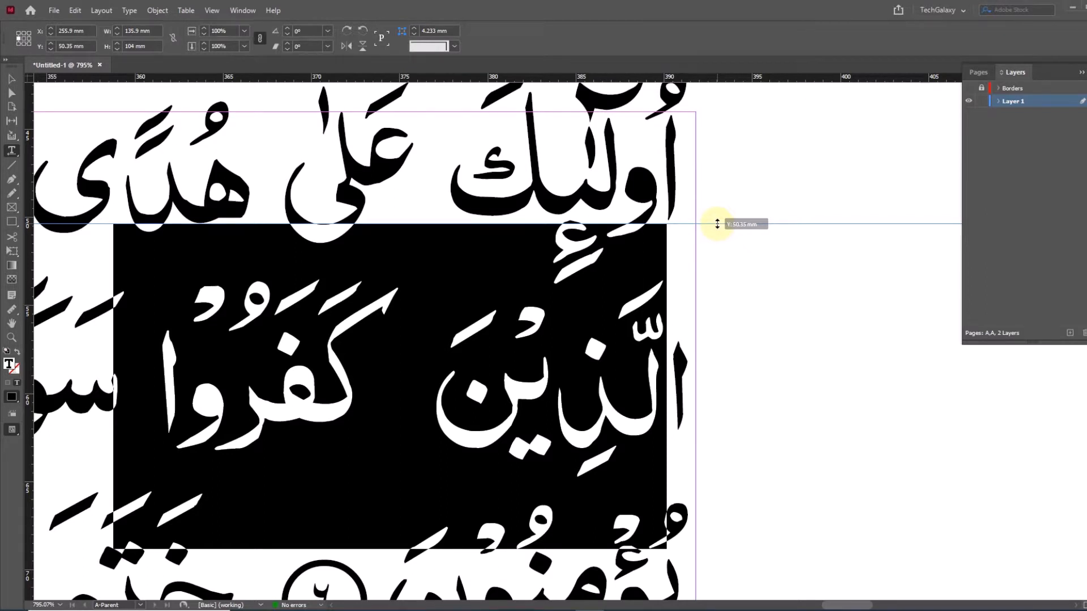
pyautogui.moveTo(717, 224); pyautogui.dragTo(718, 222)
pyautogui.moveTo(706, 80); pyautogui.dragTo(785, 551)
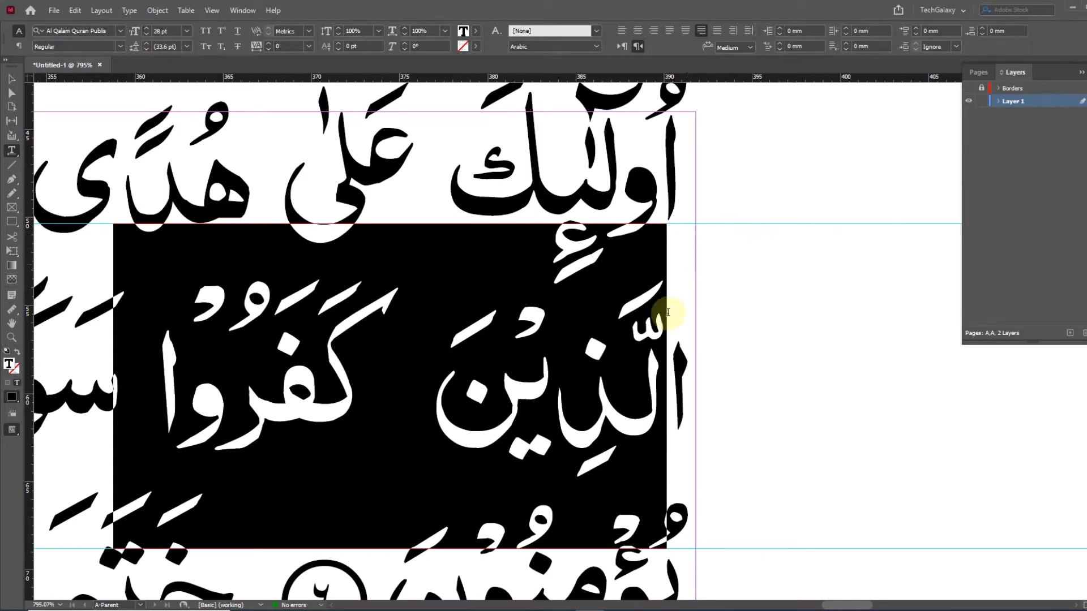
# Draw a rectangle about 8 by 18.45 mm between the two guides beside the text frame and give it a 1 pt stroke
pyautogui.click(12, 221)
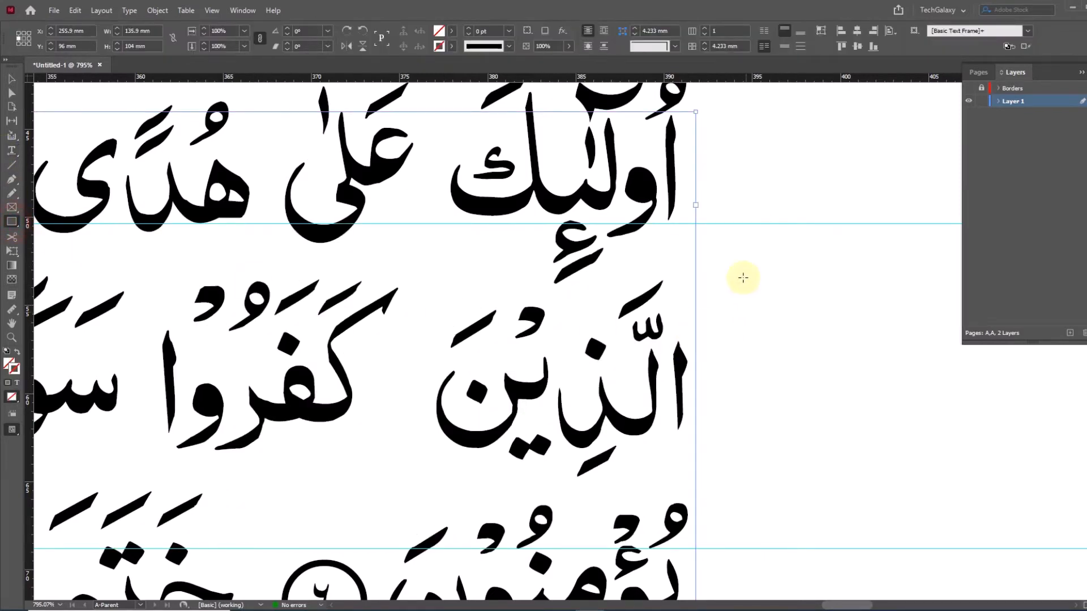
pyautogui.moveTo(726, 226); pyautogui.dragTo(866, 552)
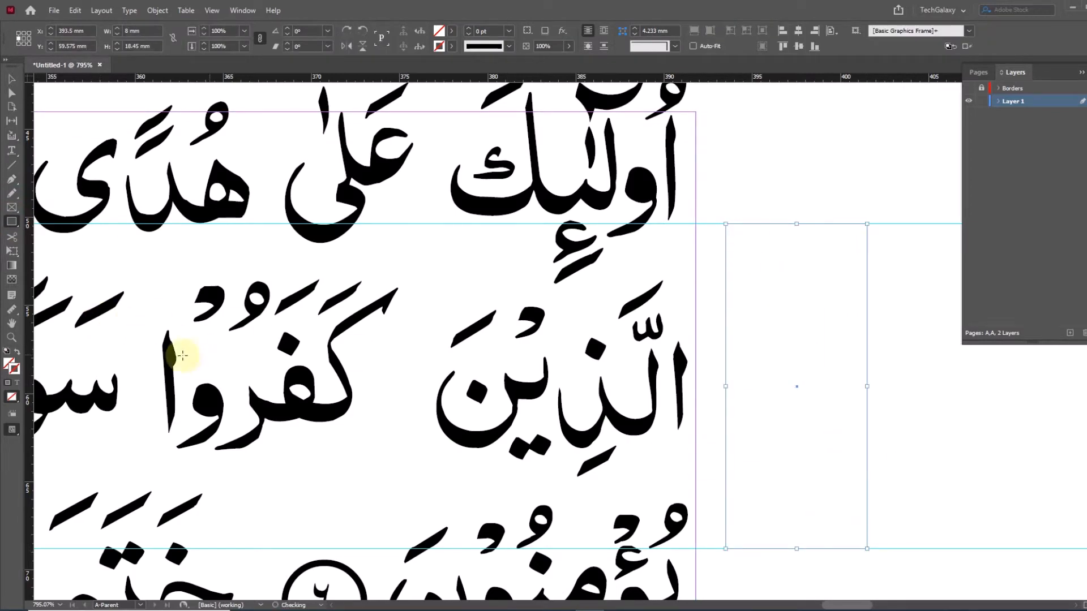
pyautogui.click(11, 150)
pyautogui.moveTo(210, 353); pyautogui.dragTo(498, 359)
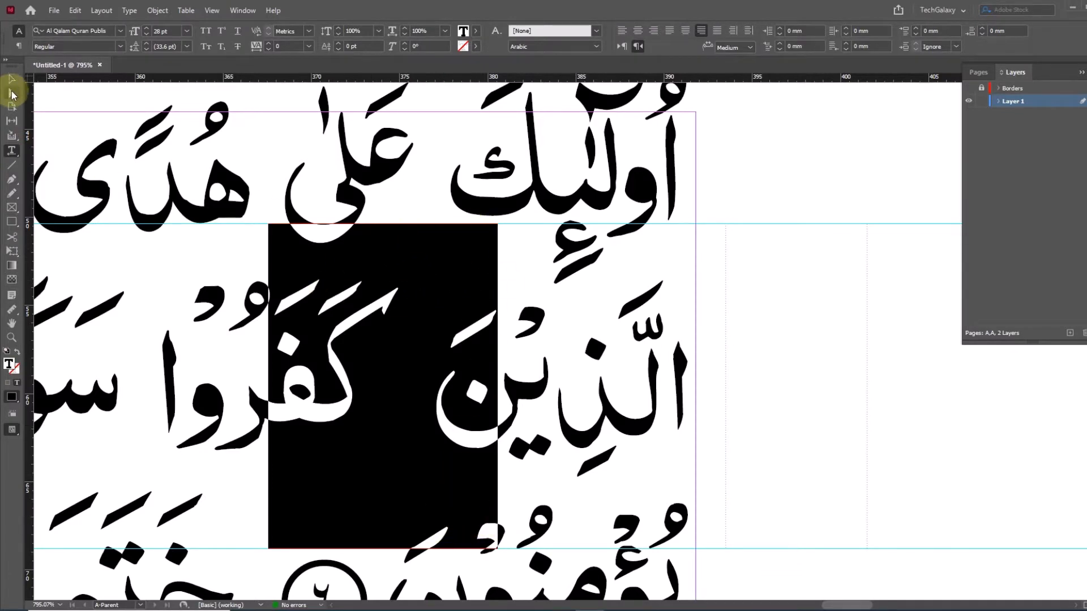
pyautogui.click(11, 79)
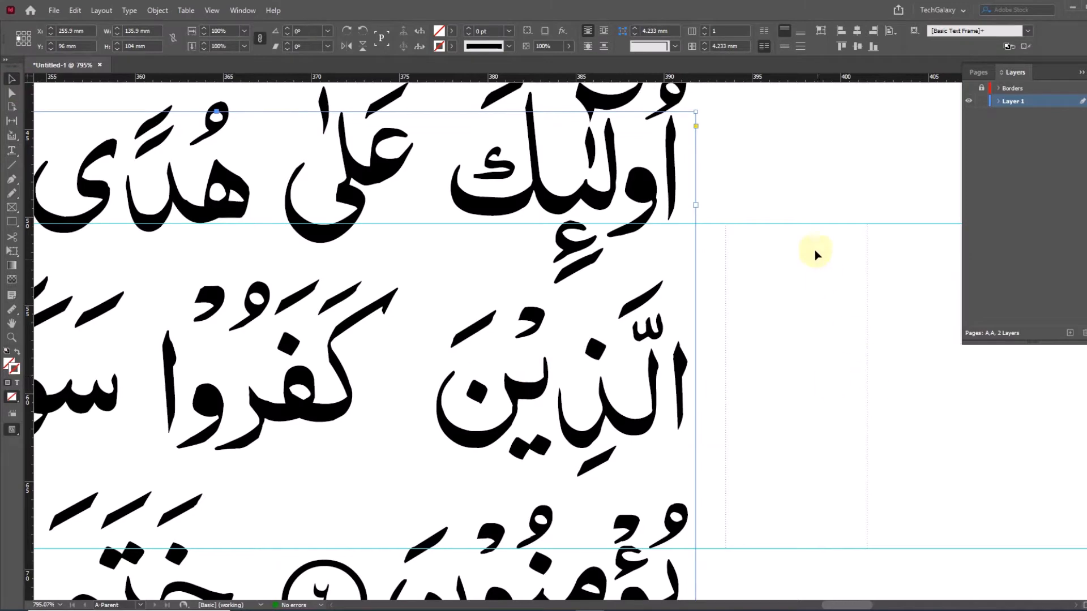
pyautogui.click(867, 323)
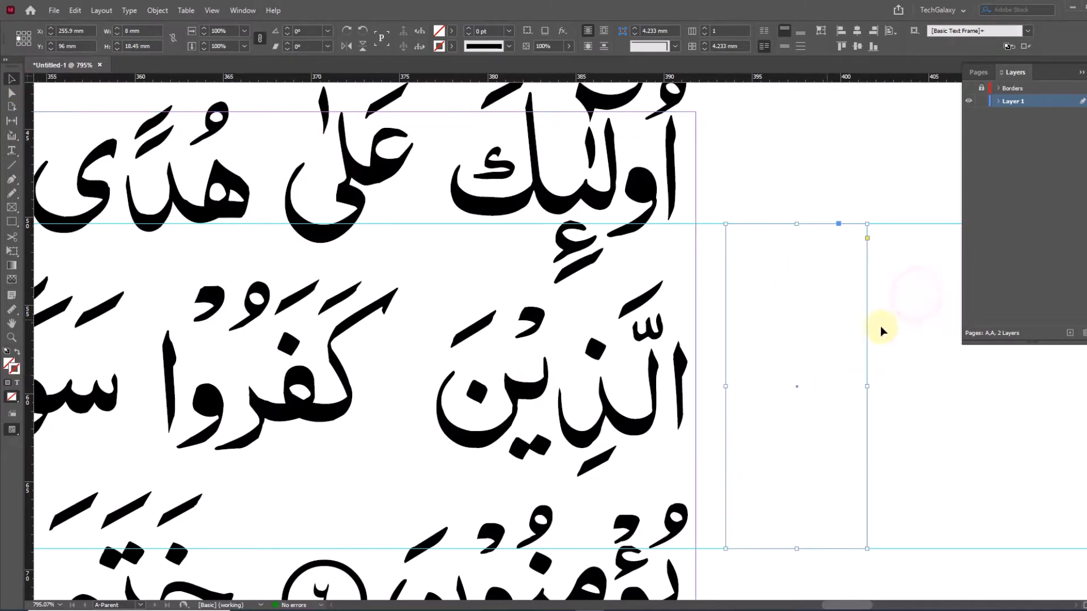
pyautogui.click(468, 30)
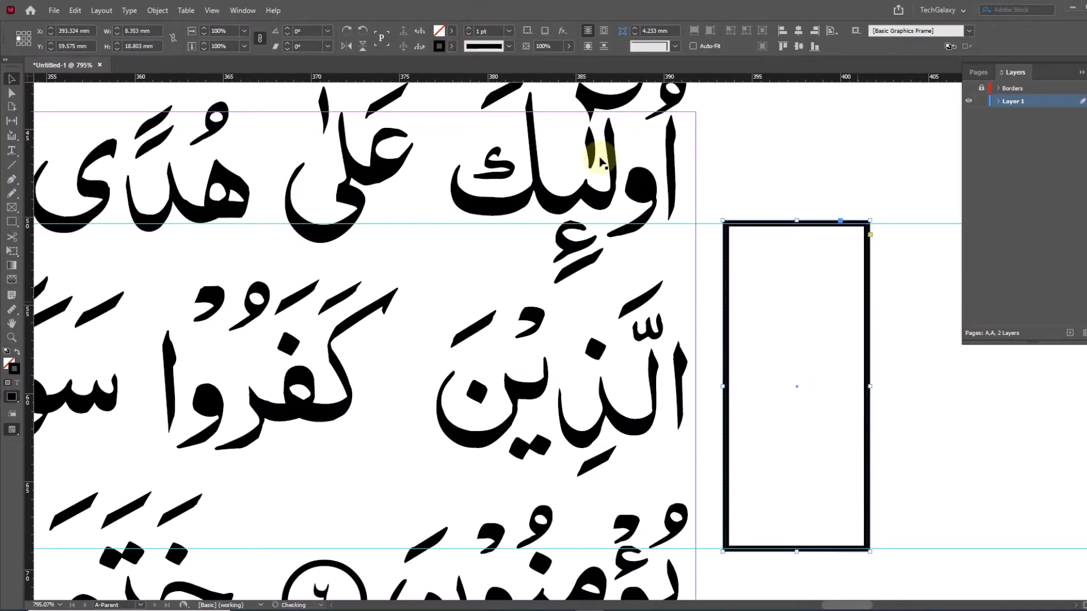
# Select and remove both horizontal guides, keeping the outlined rectangle beside the text frame
pyautogui.keyDown('ctrl'); pyautogui.keyDown('alt'); pyautogui.click(762, 362); pyautogui.keyUp('alt'); pyautogui.keyUp('ctrl')
pyautogui.keyDown('ctrl'); pyautogui.keyDown('alt'); pyautogui.click(757, 349); pyautogui.keyUp('alt'); pyautogui.keyUp('ctrl')
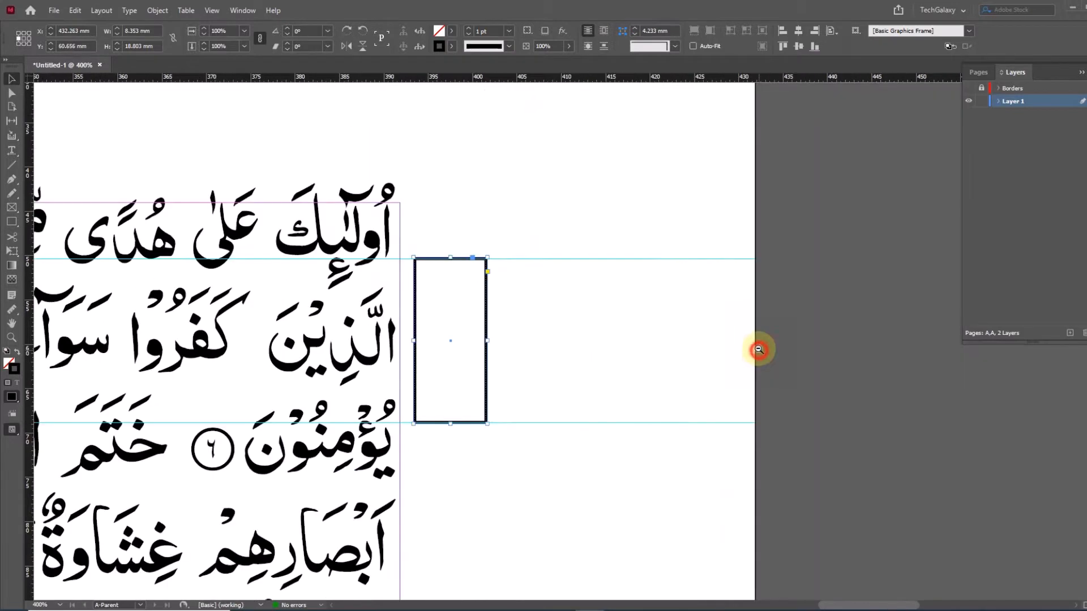
pyautogui.keyDown('ctrl'); pyautogui.keyDown('alt'); pyautogui.click(753, 348); pyautogui.keyUp('alt'); pyautogui.keyUp('ctrl')
pyautogui.keyDown('ctrl'); pyautogui.keyDown('alt'); pyautogui.click(747, 348); pyautogui.keyUp('alt'); pyautogui.keyUp('ctrl')
pyautogui.moveTo(270, 316); pyautogui.dragTo(615, 282)
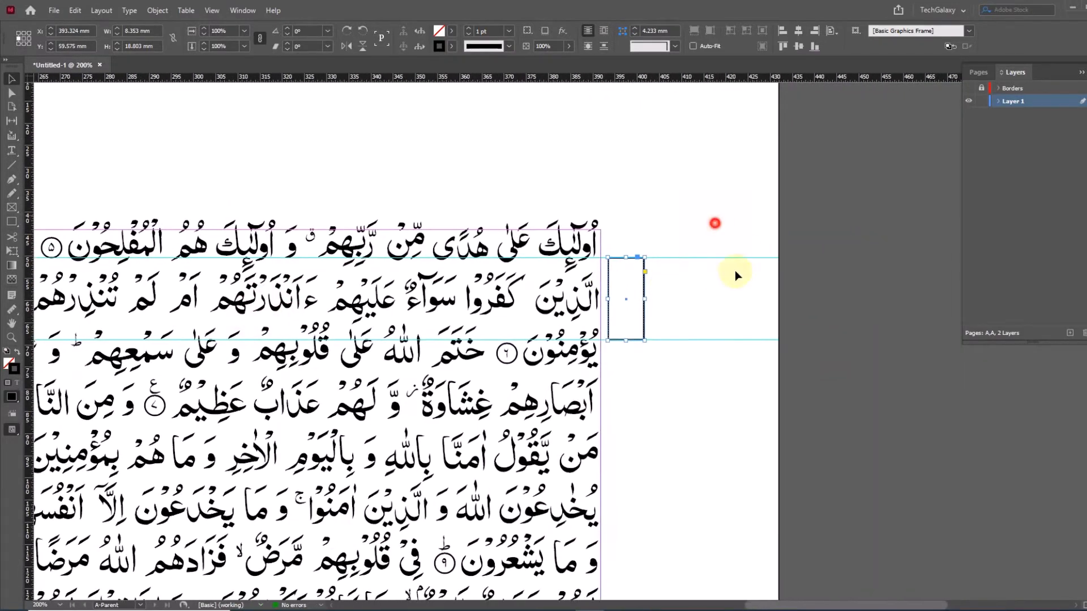
pyautogui.click(787, 451)
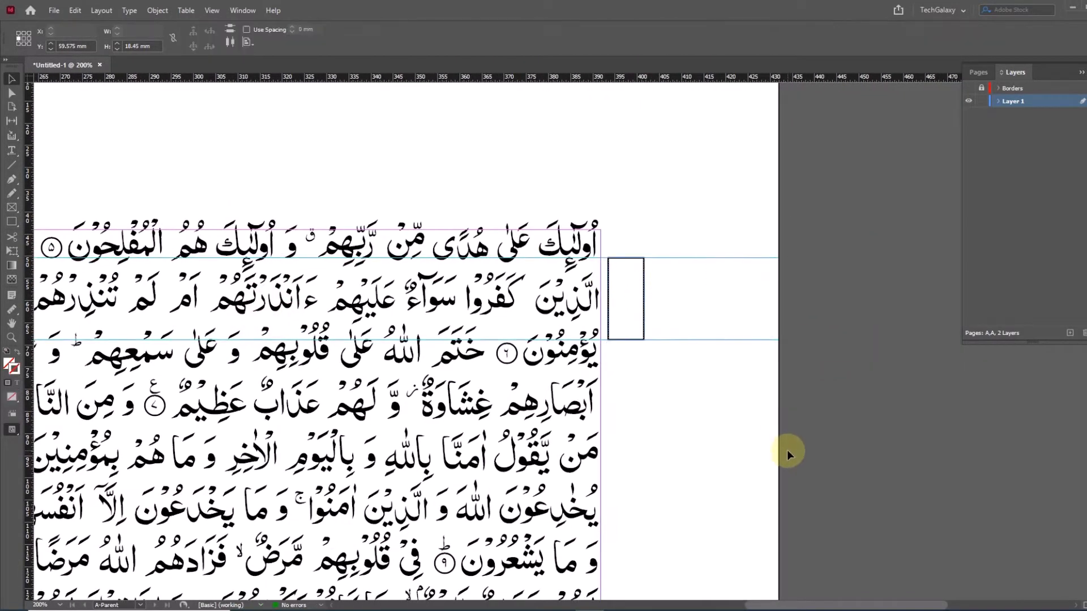
# Delete all the Arabic text from the text frame
pyautogui.click(12, 151)
pyautogui.click(298, 340)
pyautogui.hotkey('ctrl', 'a')
pyautogui.press('Delete')
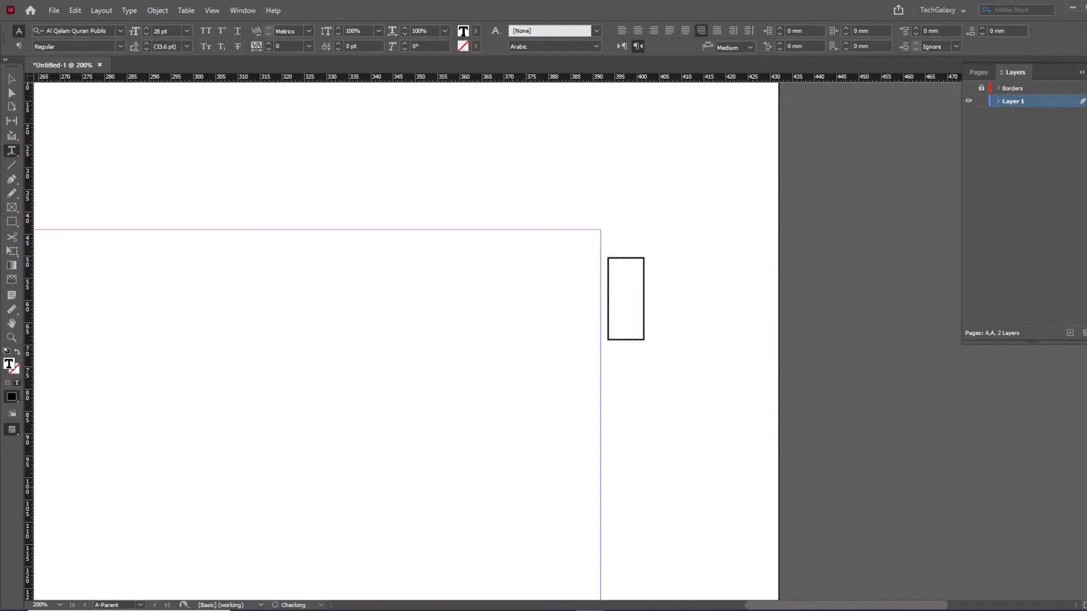
# Copy the Urdu verses 2|7 to 2|23 from URDU_Ayat_5_TO_46.txt in Notepad and paste them into the emptied InDesign text frame
pyautogui.click(1074, 8)
pyautogui.doubleClick(22, 201)
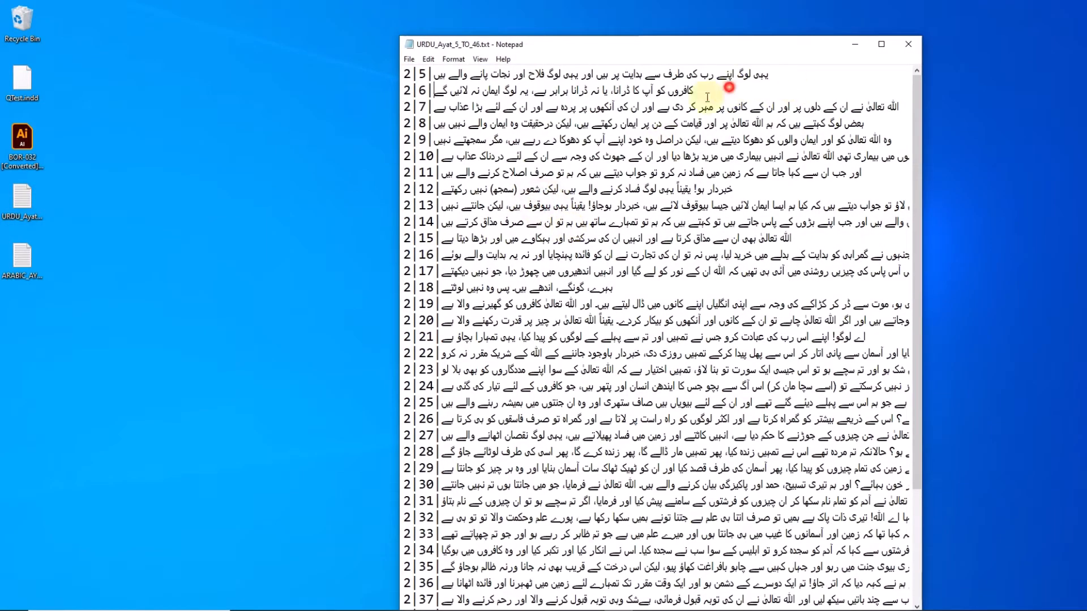
pyautogui.moveTo(707, 97); pyautogui.dragTo(358, 393)
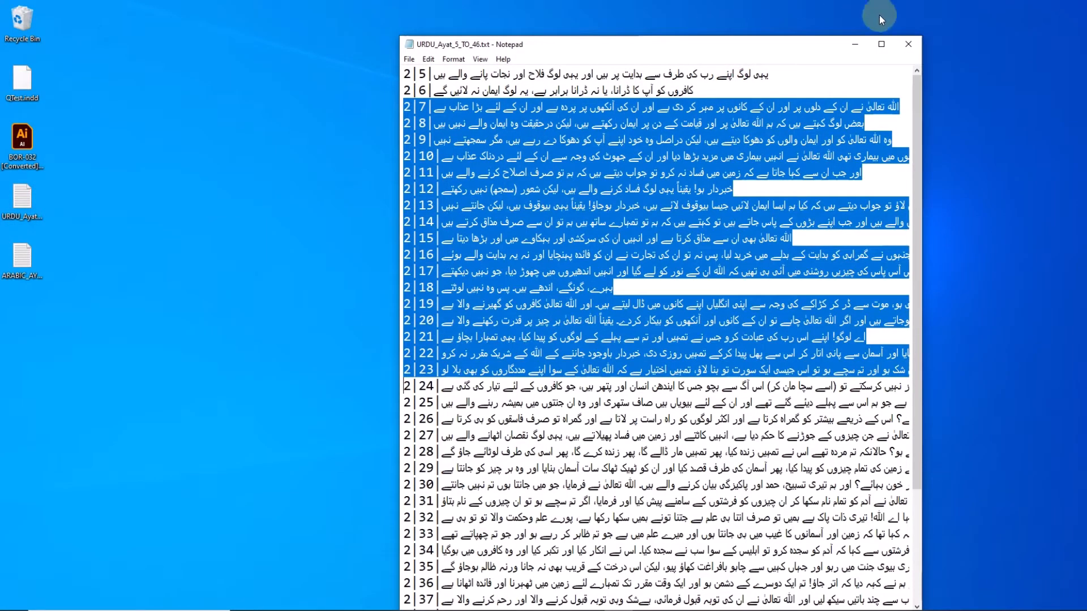
pyautogui.click(909, 45)
pyautogui.hotkey('alt', 'Tab')
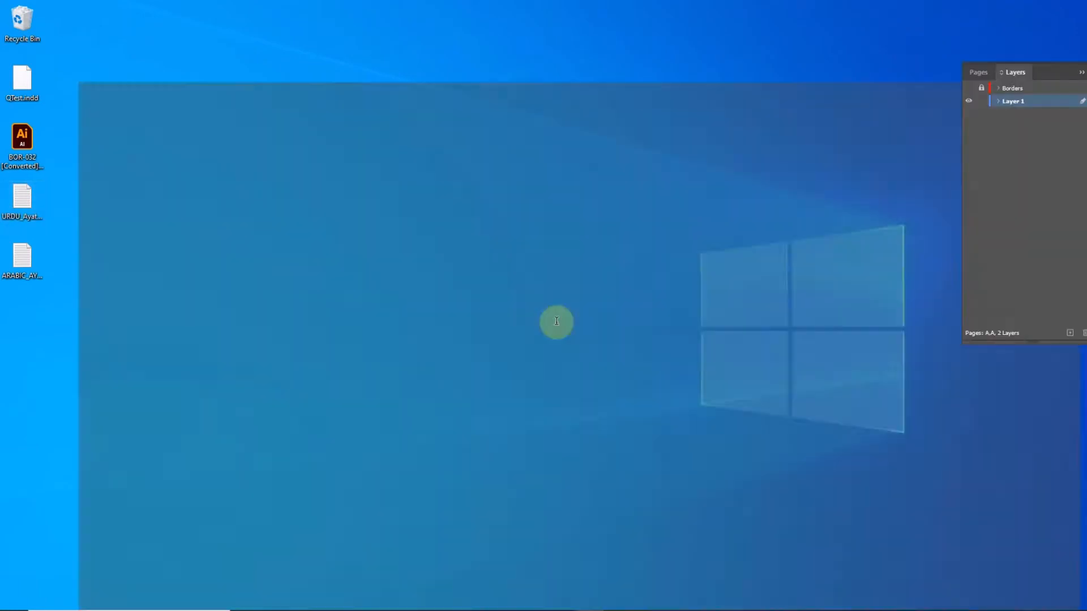
pyautogui.hotkey('ctrl', 'v')
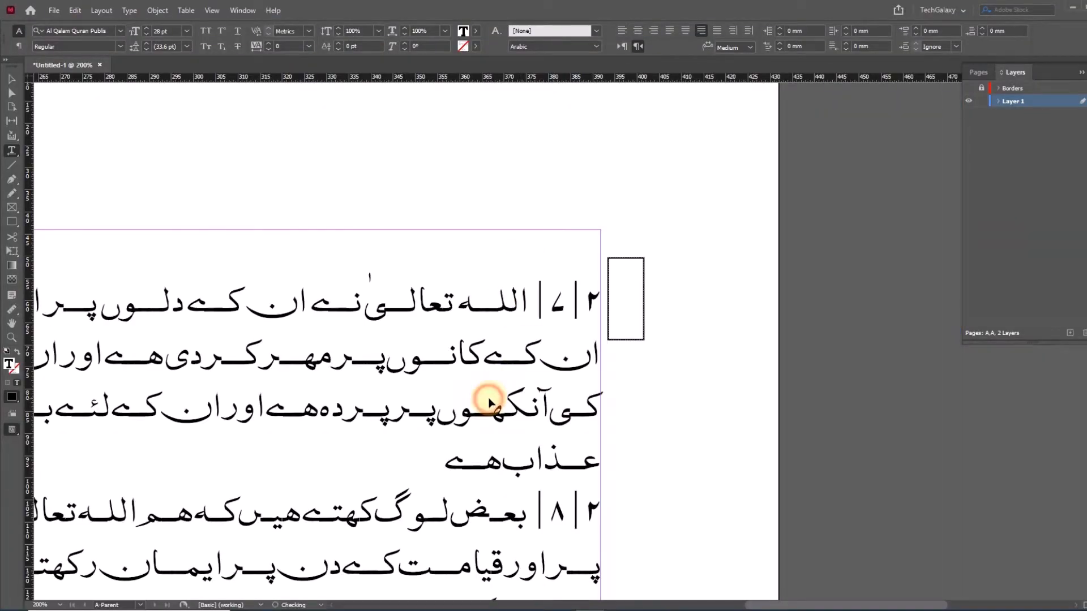
# Set all the Urdu text in the Jameel Noori Nastaleeq font and remove the blank line above verse 2|7
pyautogui.hotkey('ctrl', 'a')
pyautogui.click(121, 32)
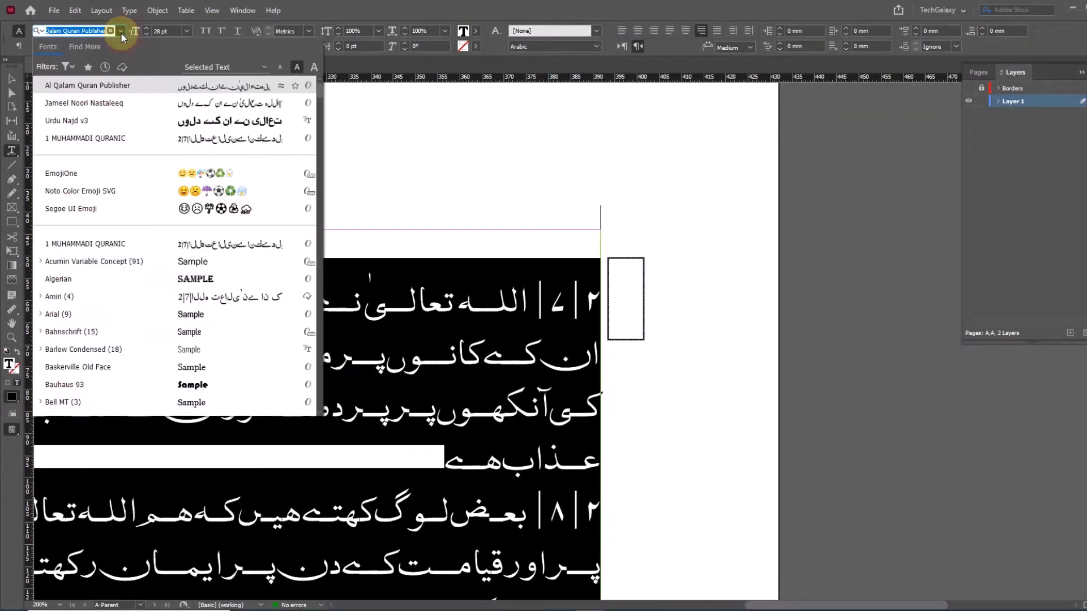
pyautogui.click(110, 102)
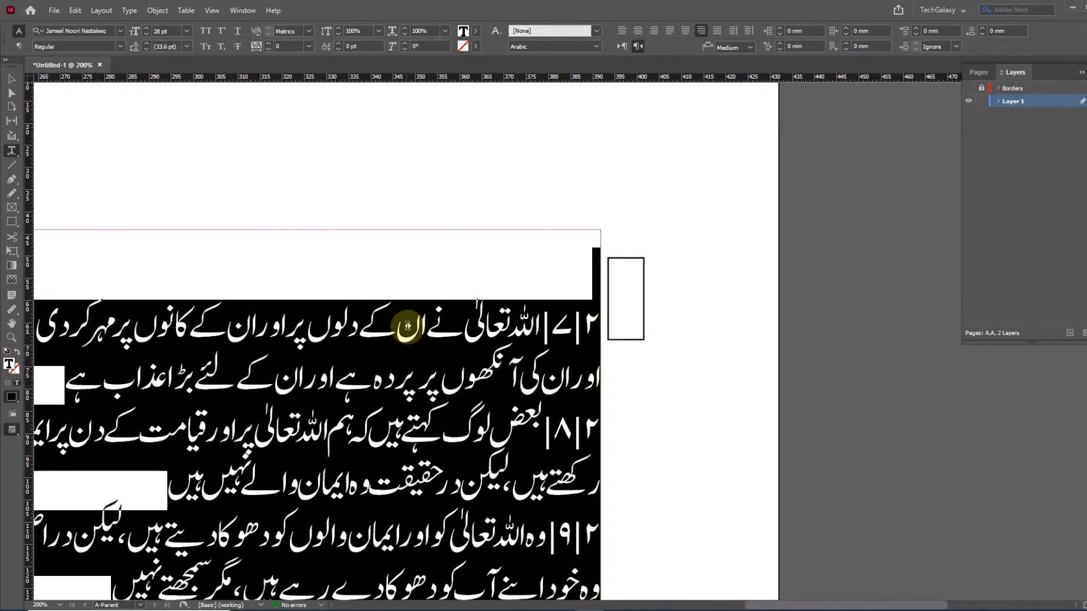
pyautogui.click(405, 326)
pyautogui.press('Home')
pyautogui.press('BackSpace')
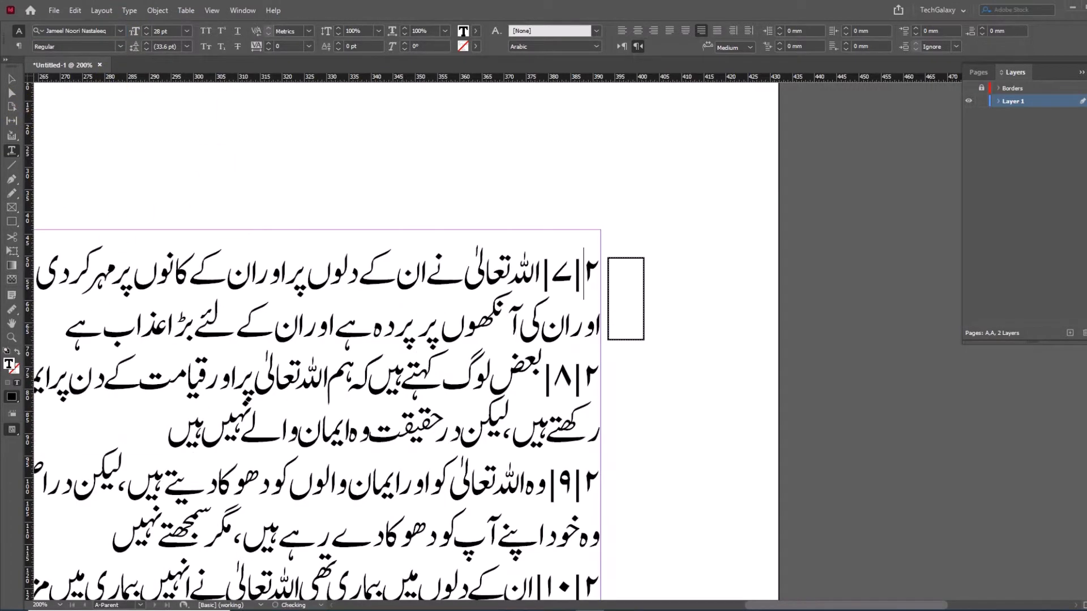
# Set the size of all the Urdu text to 14 pt
pyautogui.click(12, 79)
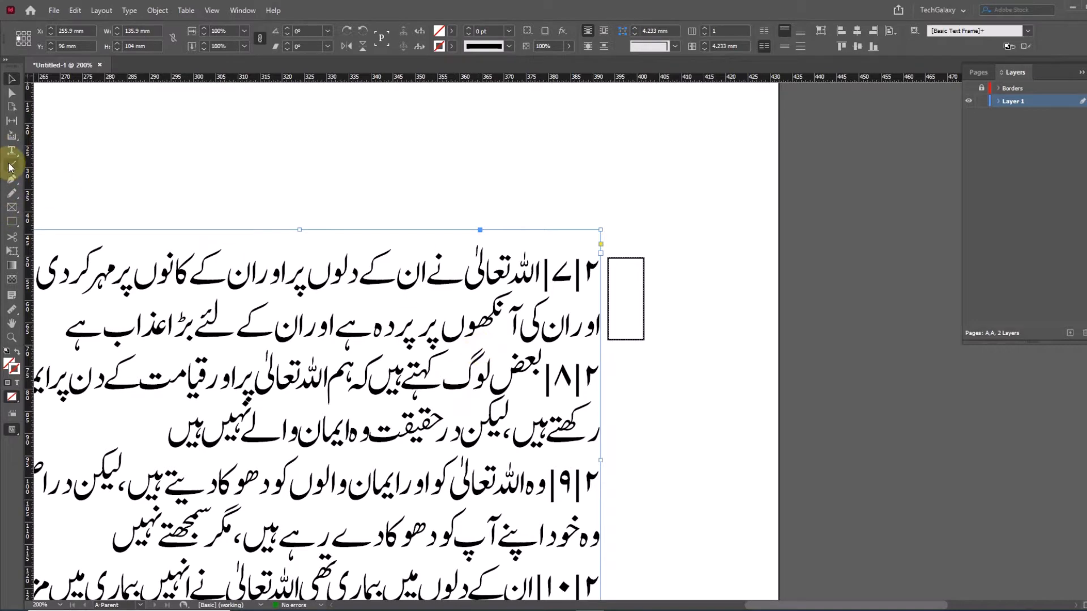
pyautogui.moveTo(384, 318); pyautogui.dragTo(543, 213)
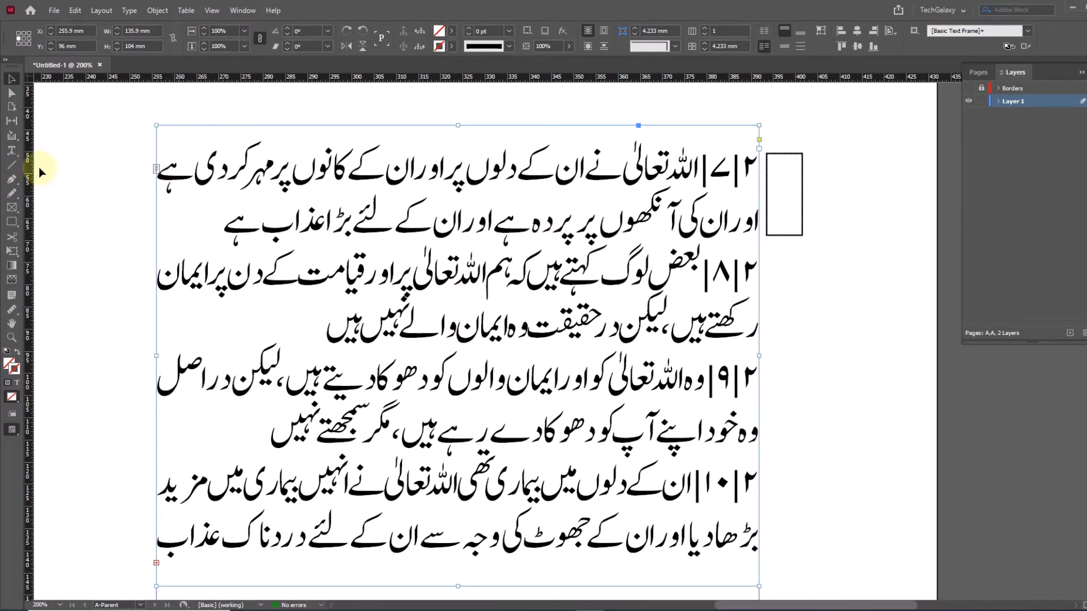
pyautogui.click(12, 150)
pyautogui.click(283, 164)
pyautogui.hotkey('ctrl', 'a')
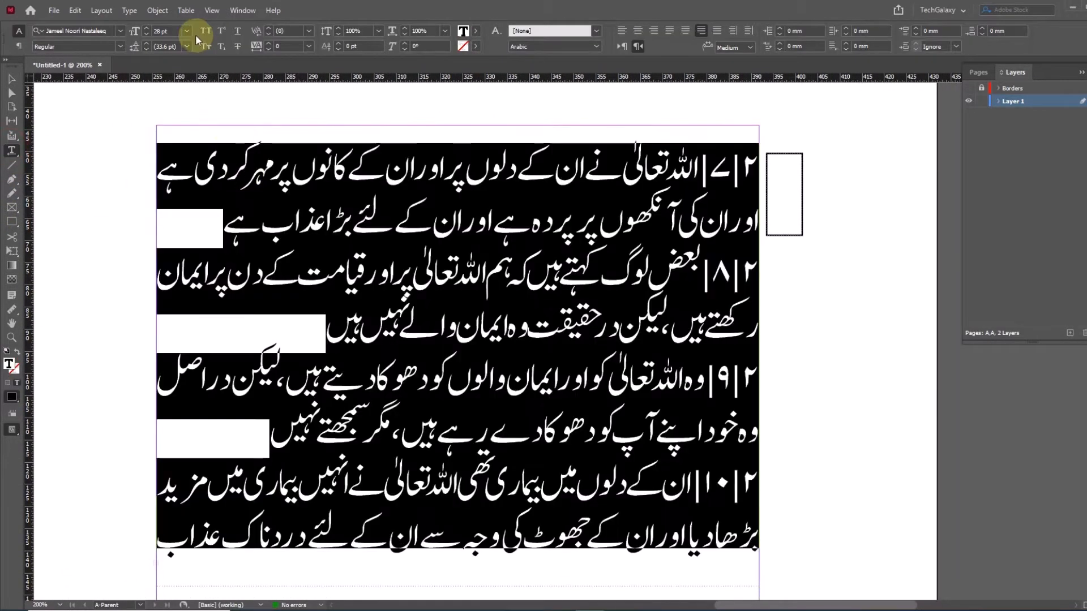
pyautogui.click(187, 30)
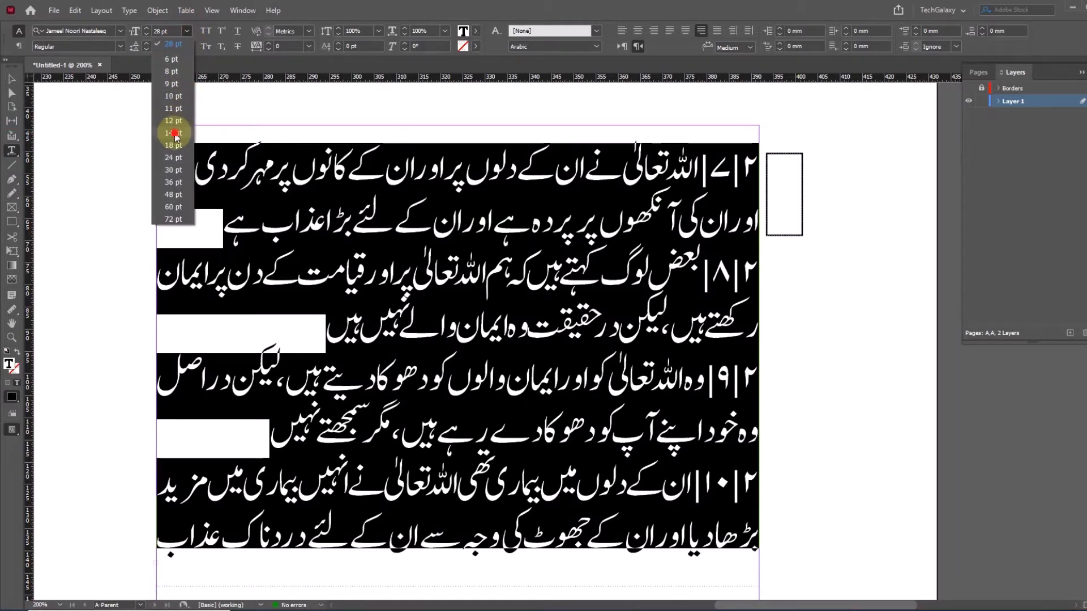
pyautogui.click(173, 133)
pyautogui.click(670, 216)
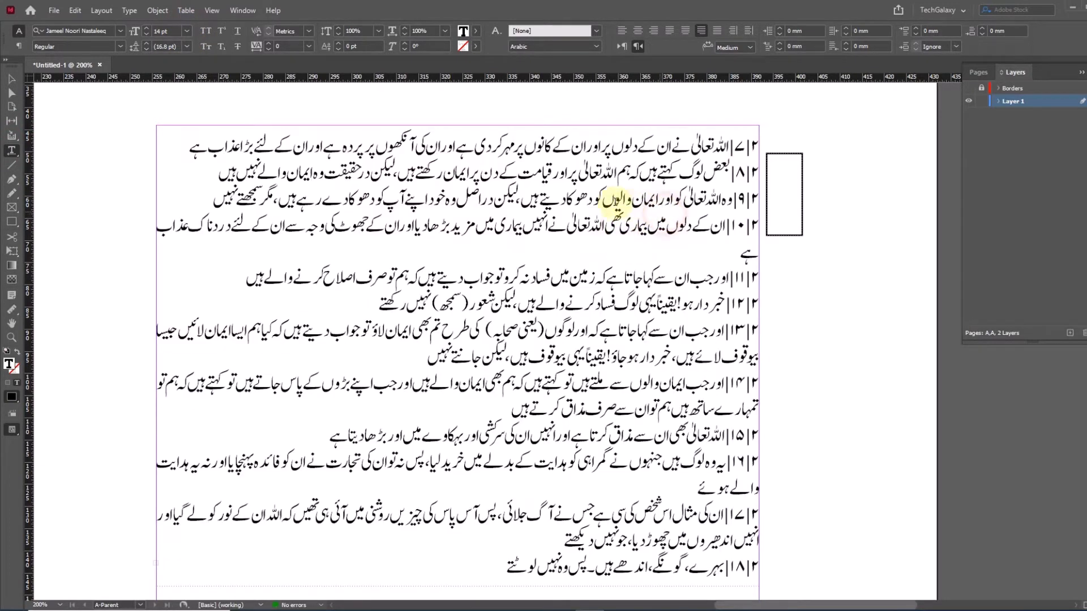
pyautogui.click(11, 79)
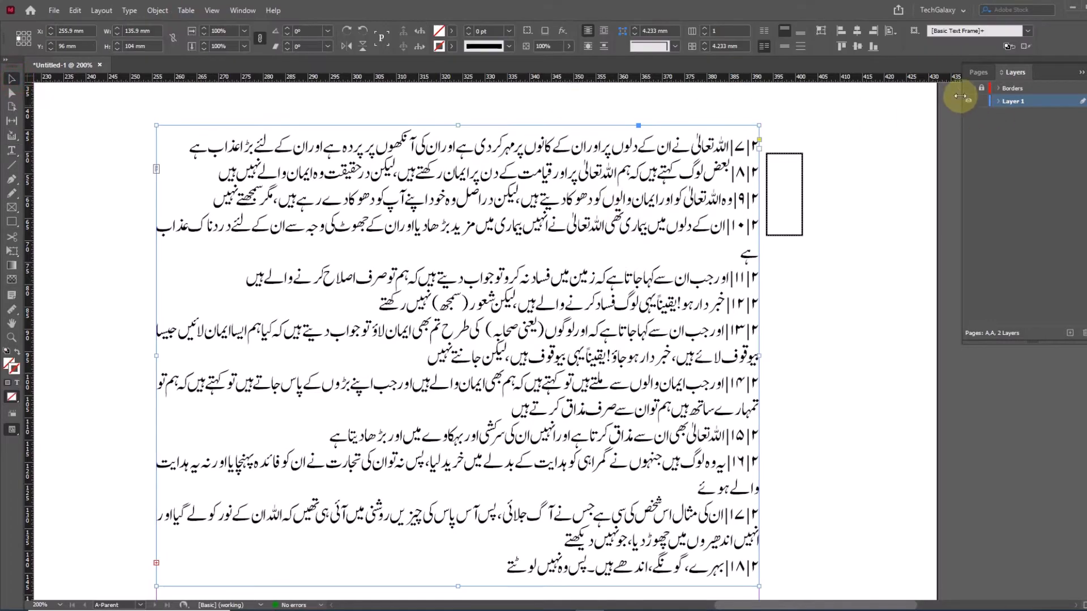
# Show the Borders layer to check the Urdu text against the page border, and hide the layer again
pyautogui.click(968, 88)
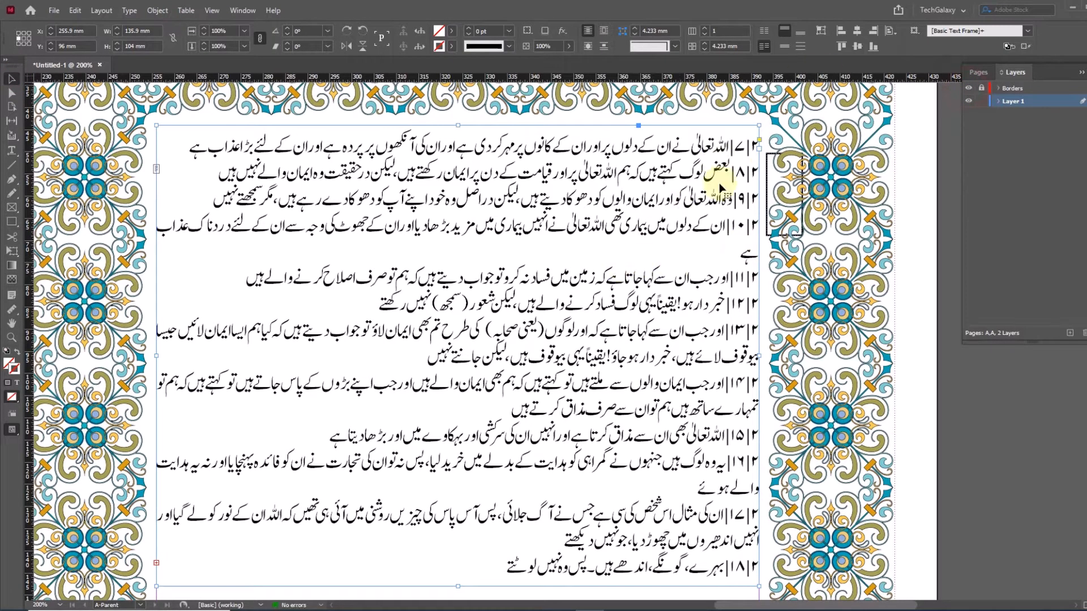
pyautogui.click(970, 91)
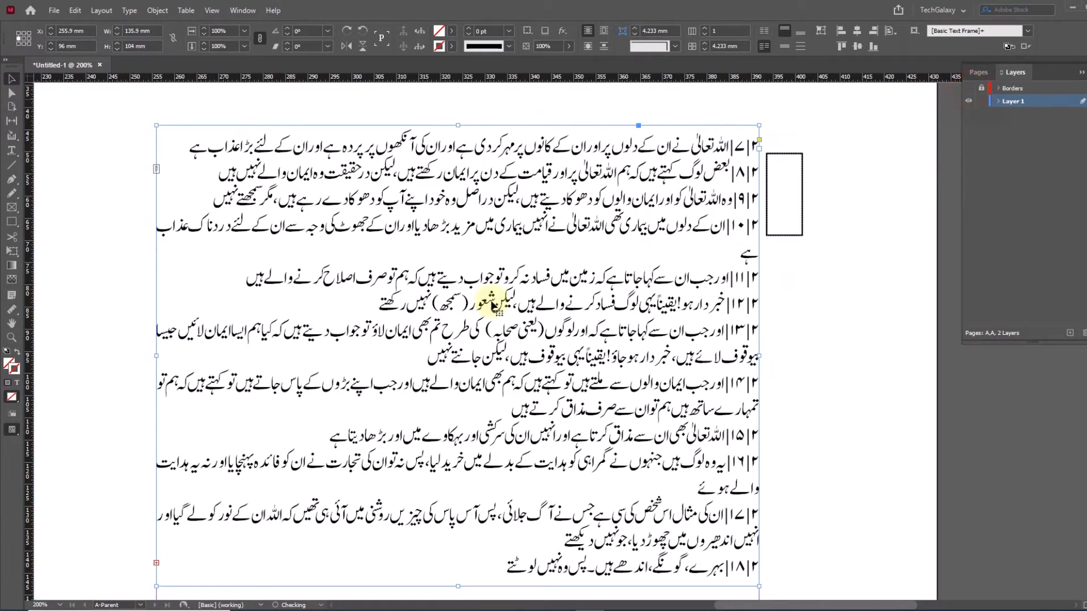
# Place two horizontal ruler guides at the upper and lower edges of the selection highlight on the first Urdu line
pyautogui.moveTo(644, 203); pyautogui.dragTo(499, 212)
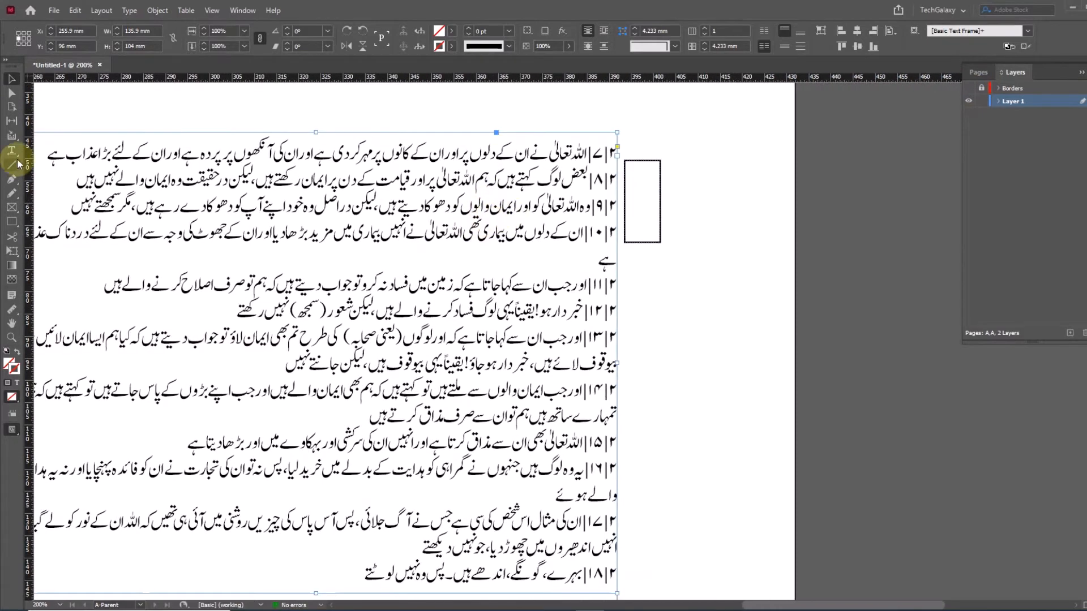
pyautogui.moveTo(397, 115); pyautogui.dragTo(656, 299)
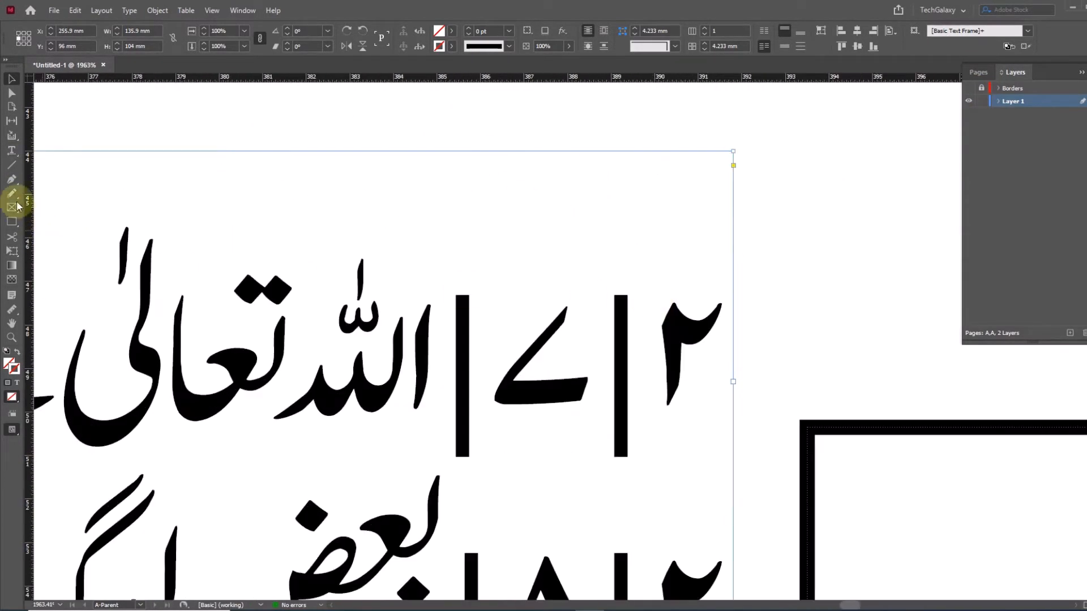
pyautogui.click(11, 150)
pyautogui.moveTo(388, 338); pyautogui.dragTo(623, 342)
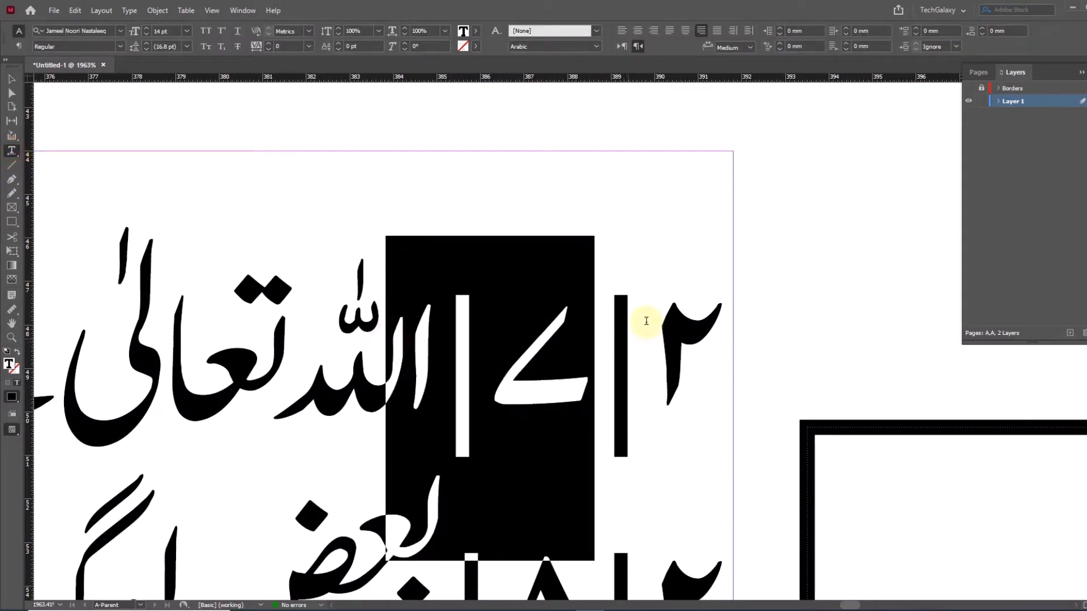
pyautogui.moveTo(668, 80); pyautogui.dragTo(705, 236)
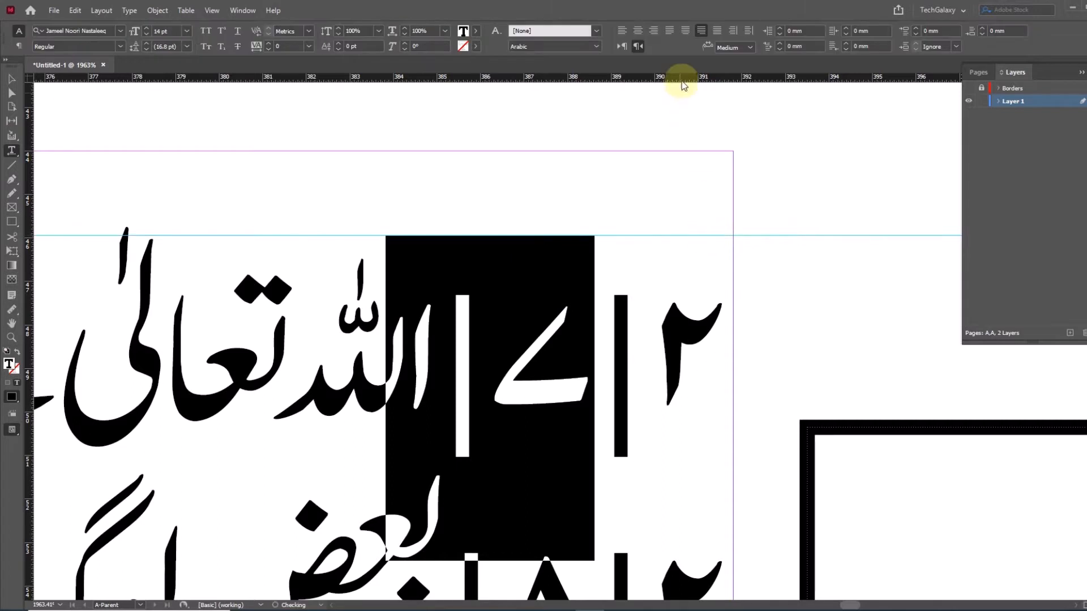
pyautogui.moveTo(680, 79); pyautogui.dragTo(724, 561)
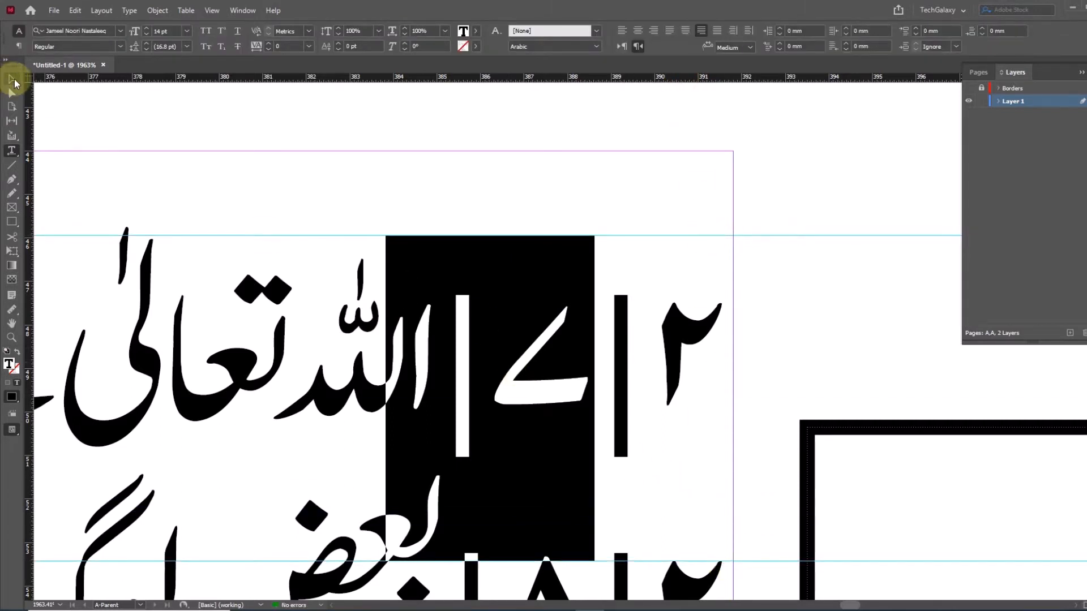
# Draw a rectangle about 6 mm wide and 7.48 mm high between the two guides, outside the text frame, with a 1 pt stroke
pyautogui.click(15, 83)
pyautogui.scroll(-5, 545, 368)
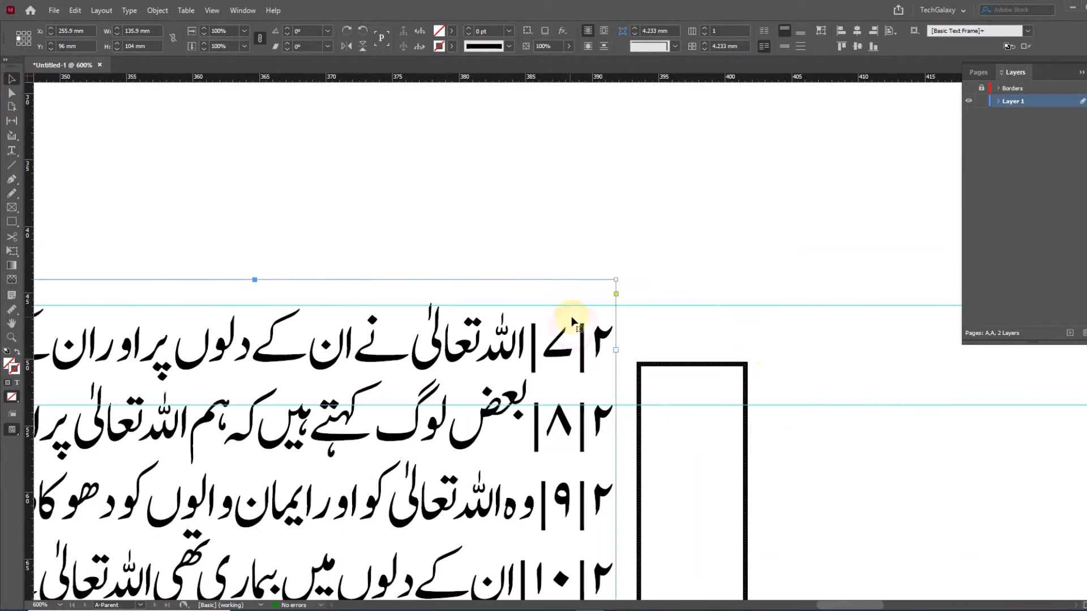
pyautogui.moveTo(769, 345); pyautogui.dragTo(723, 239)
pyautogui.click(11, 221)
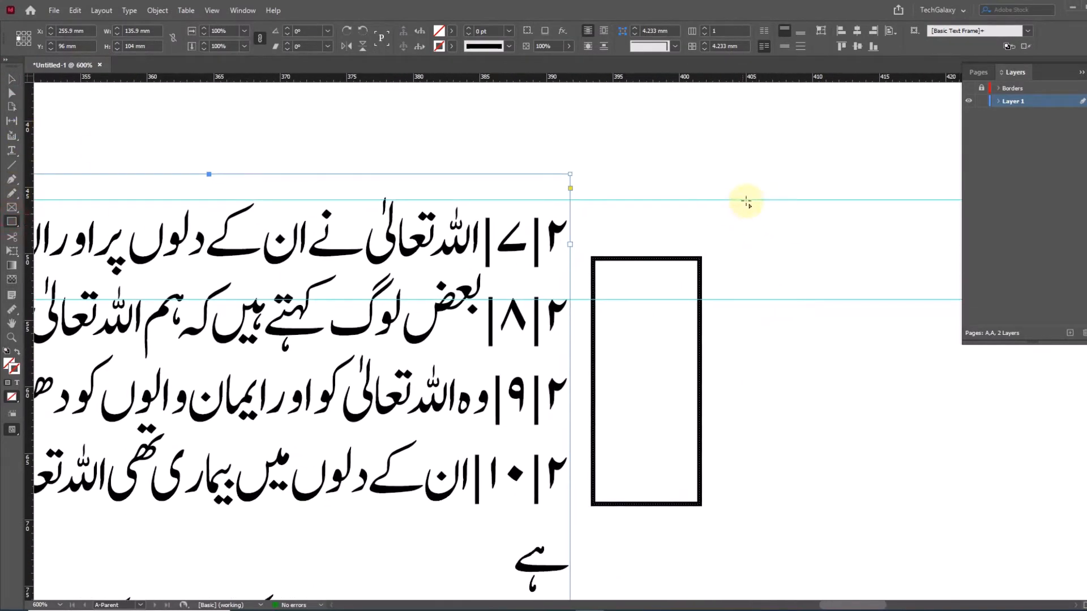
pyautogui.moveTo(761, 201); pyautogui.dragTo(841, 300)
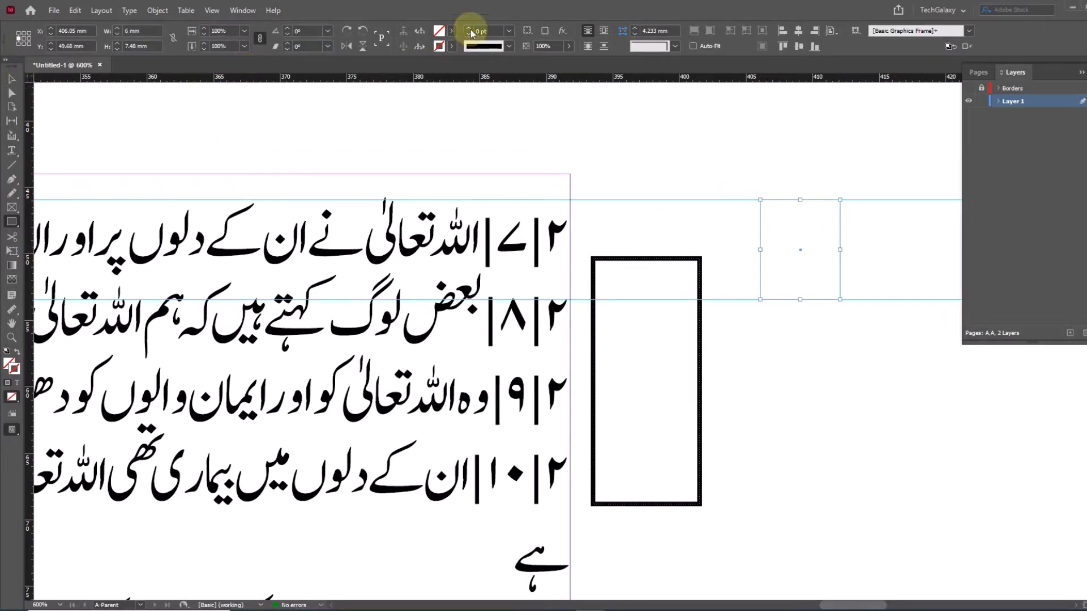
pyautogui.click(468, 28)
pyautogui.click(13, 79)
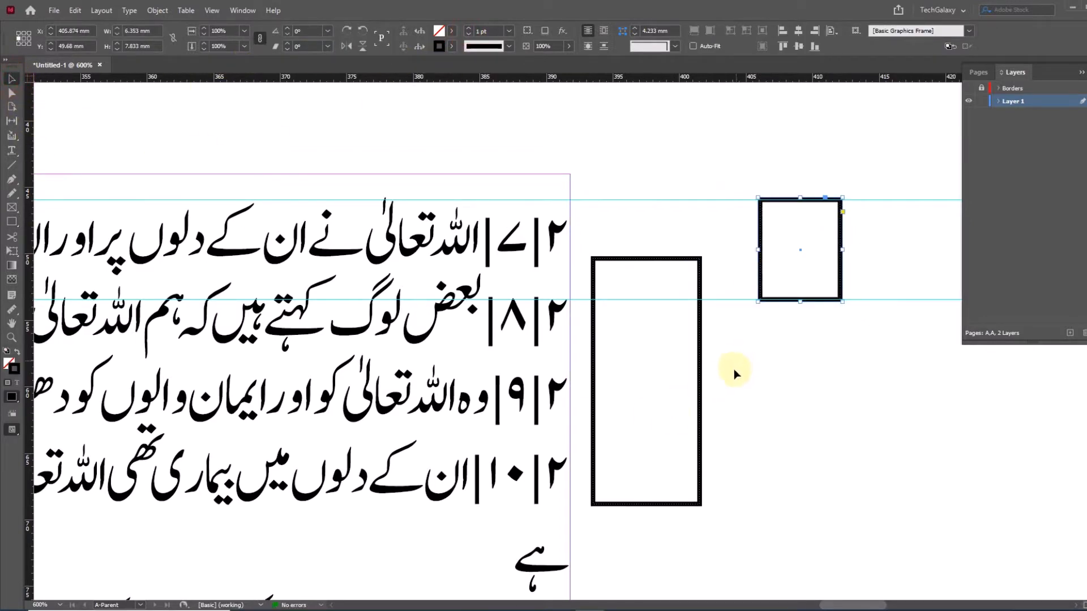
pyautogui.click(700, 404)
pyautogui.moveTo(845, 244); pyautogui.dragTo(744, 301)
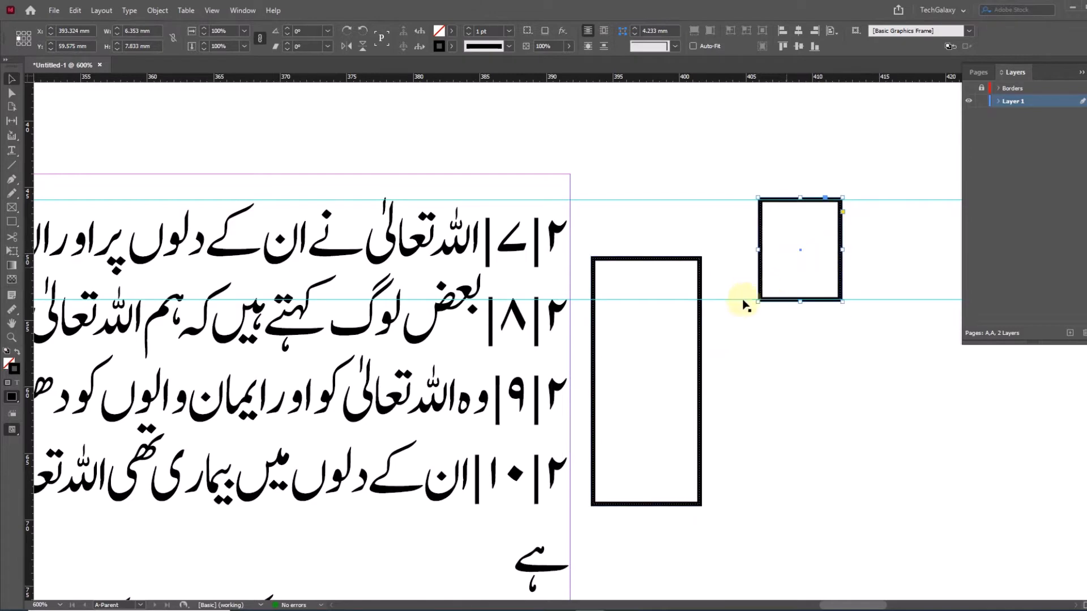
# Set the leading of all the Urdu text to 36 pt
pyautogui.keyDown('ctrl'); pyautogui.keyDown('alt'); pyautogui.click(449, 313); pyautogui.keyUp('alt'); pyautogui.keyUp('ctrl')
pyautogui.click(11, 151)
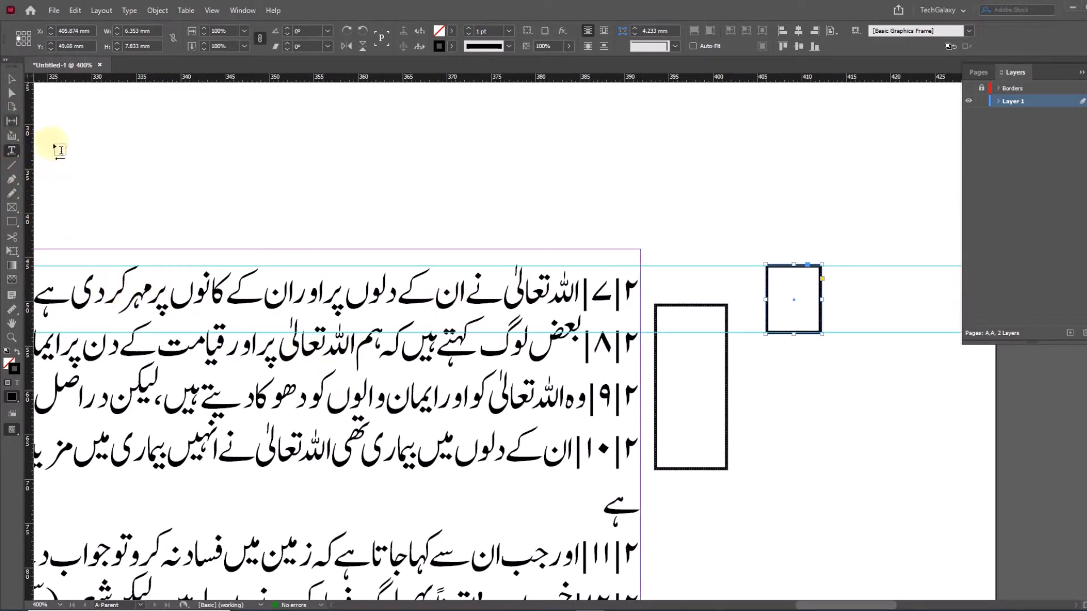
pyautogui.moveTo(196, 286); pyautogui.dragTo(382, 288)
pyautogui.click(456, 267)
pyautogui.click(415, 328)
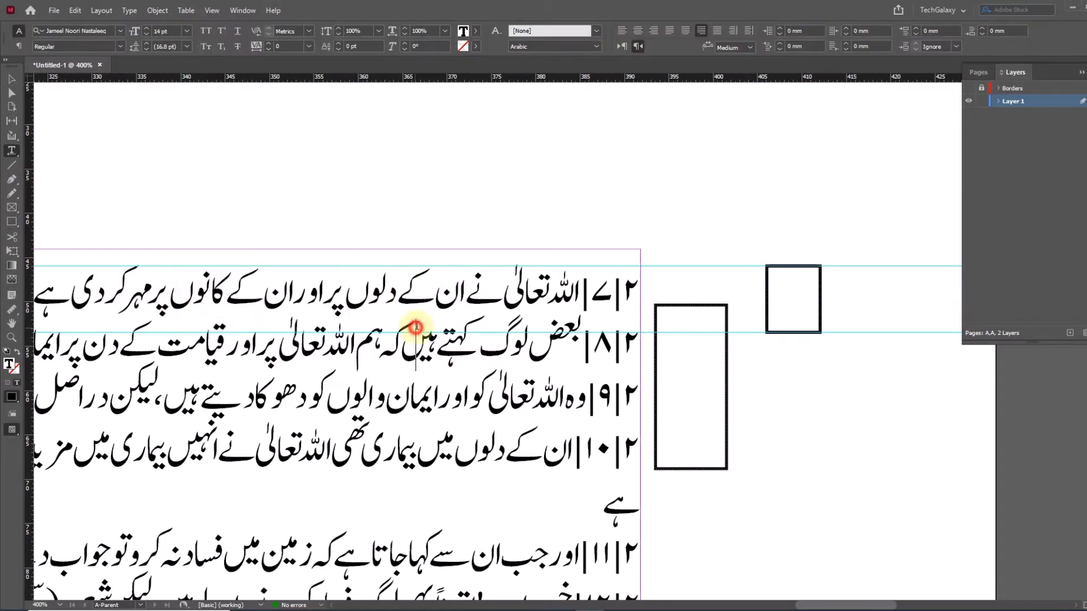
pyautogui.hotkey('ctrl', 'a')
pyautogui.click(187, 47)
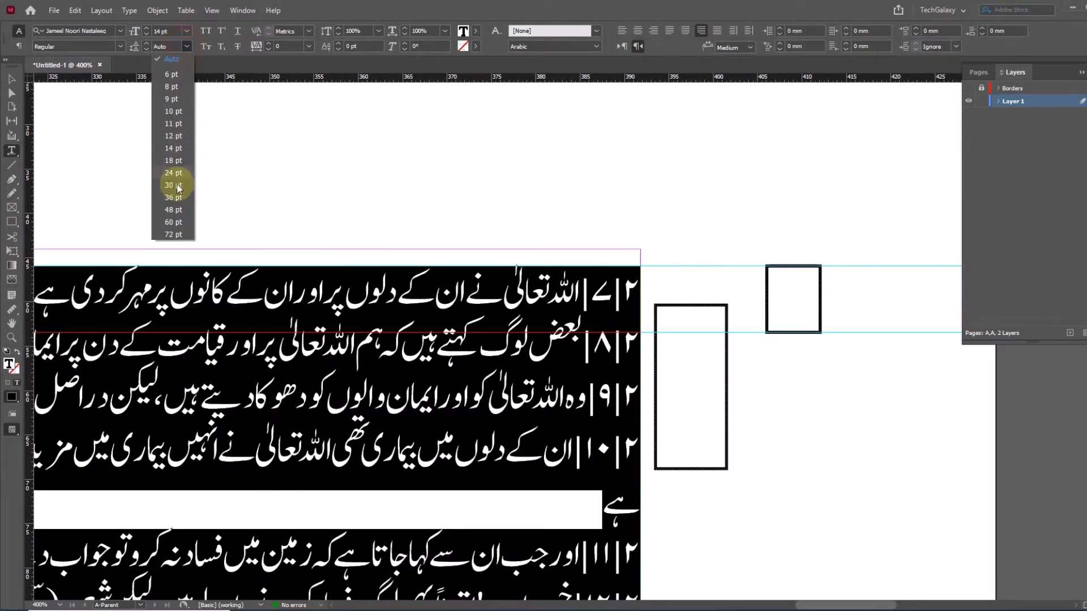
pyautogui.click(175, 199)
# Highlight parts of the first three Urdu verses to examine their line height and the gaps between lines
pyautogui.click(439, 313)
pyautogui.moveTo(347, 303); pyautogui.dragTo(517, 304)
pyautogui.moveTo(286, 399); pyautogui.dragTo(497, 406)
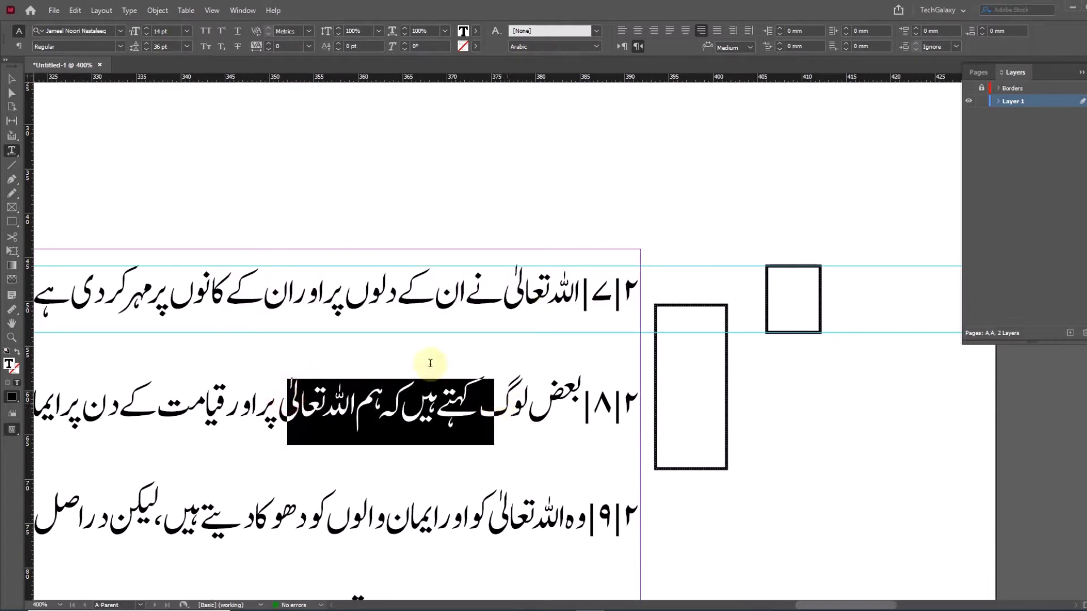
pyautogui.moveTo(148, 286); pyautogui.dragTo(411, 309)
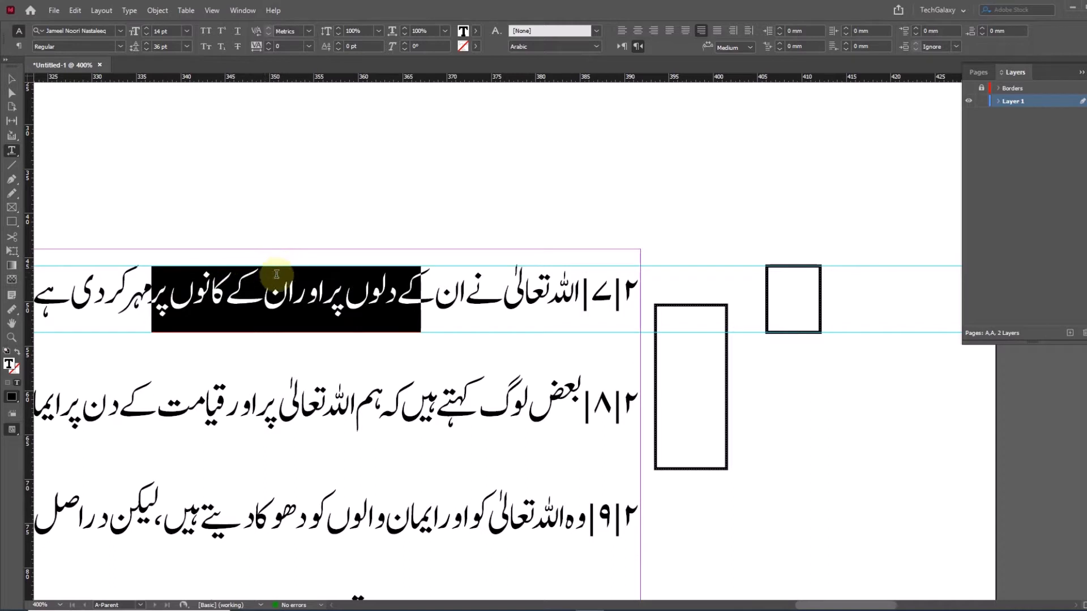
pyautogui.moveTo(230, 409); pyautogui.dragTo(475, 409)
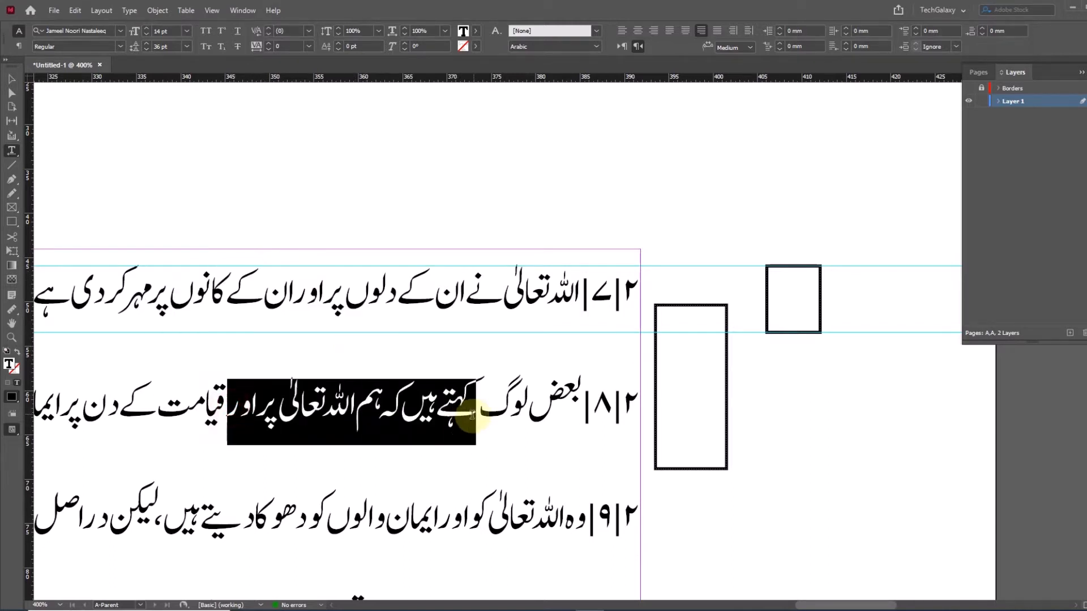
pyautogui.moveTo(297, 515); pyautogui.dragTo(518, 515)
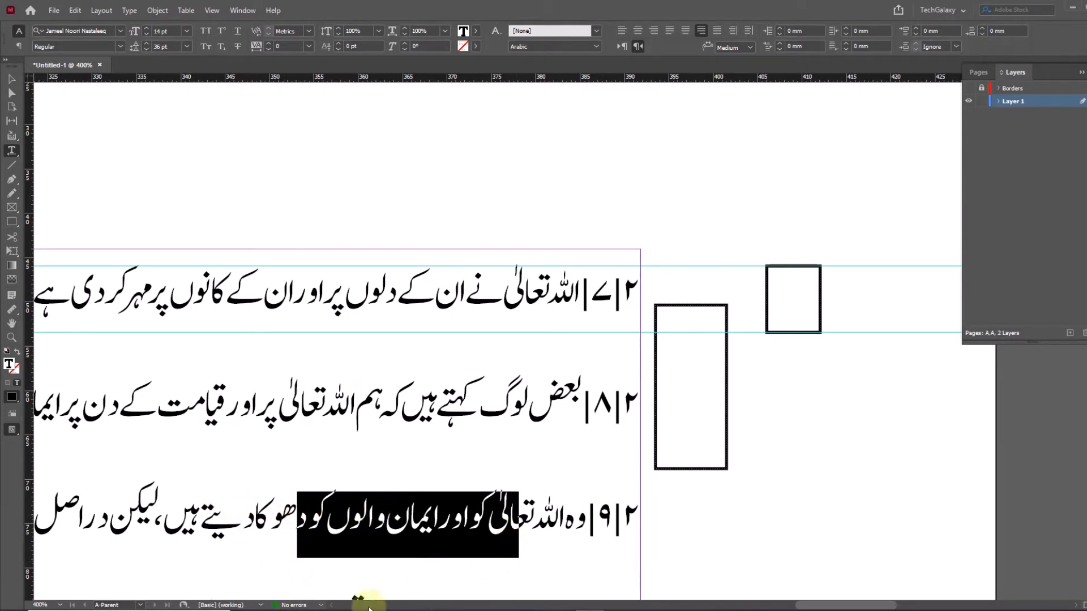
# Delete both horizontal ruler guides around the first line, keeping the two line-height rectangles
pyautogui.click(12, 78)
pyautogui.keyDown('ctrl'); pyautogui.keyDown('alt'); pyautogui.click(512, 386); pyautogui.keyUp('alt'); pyautogui.keyUp('ctrl')
pyautogui.keyDown('ctrl'); pyautogui.keyDown('alt'); pyautogui.click(512, 387); pyautogui.keyUp('alt'); pyautogui.keyUp('ctrl')
pyautogui.keyDown('ctrl'); pyautogui.keyDown('alt'); pyautogui.click(513, 386); pyautogui.keyUp('alt'); pyautogui.keyUp('ctrl')
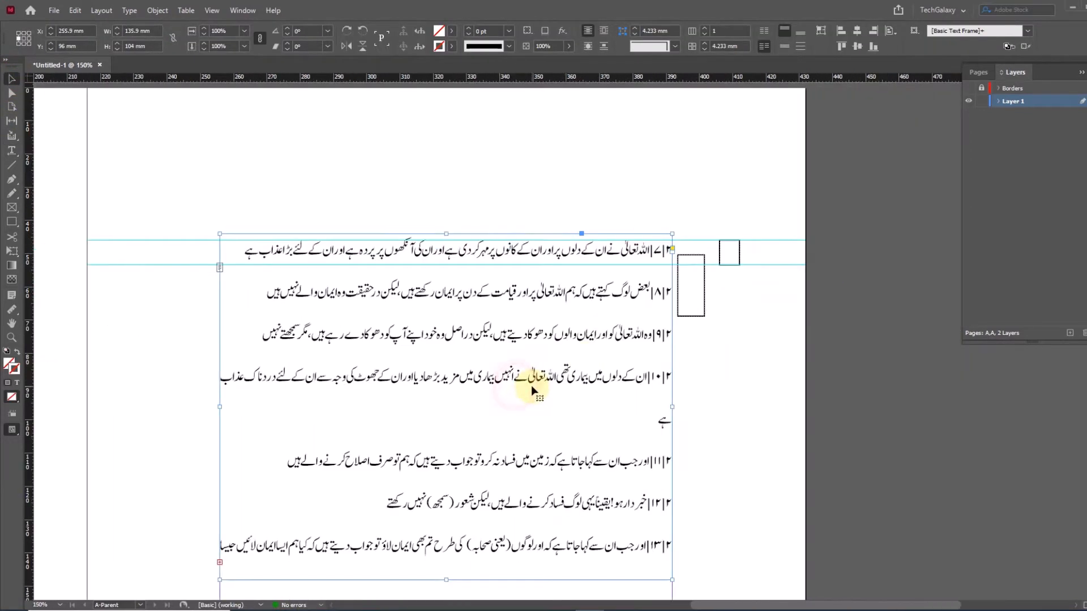
pyautogui.click(707, 311)
pyautogui.moveTo(725, 310); pyautogui.dragTo(703, 321)
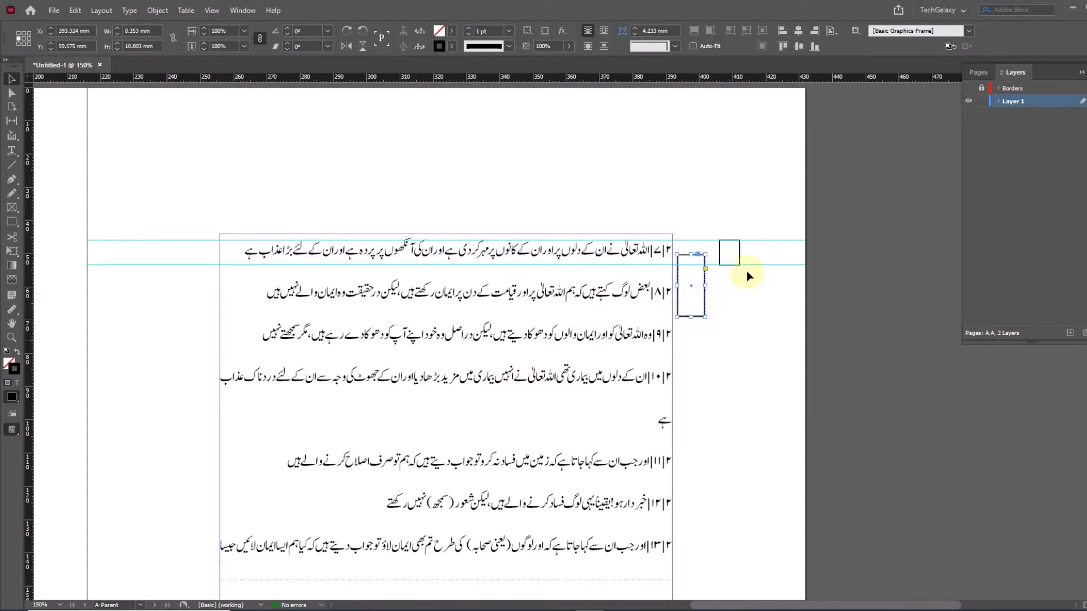
pyautogui.click(734, 404)
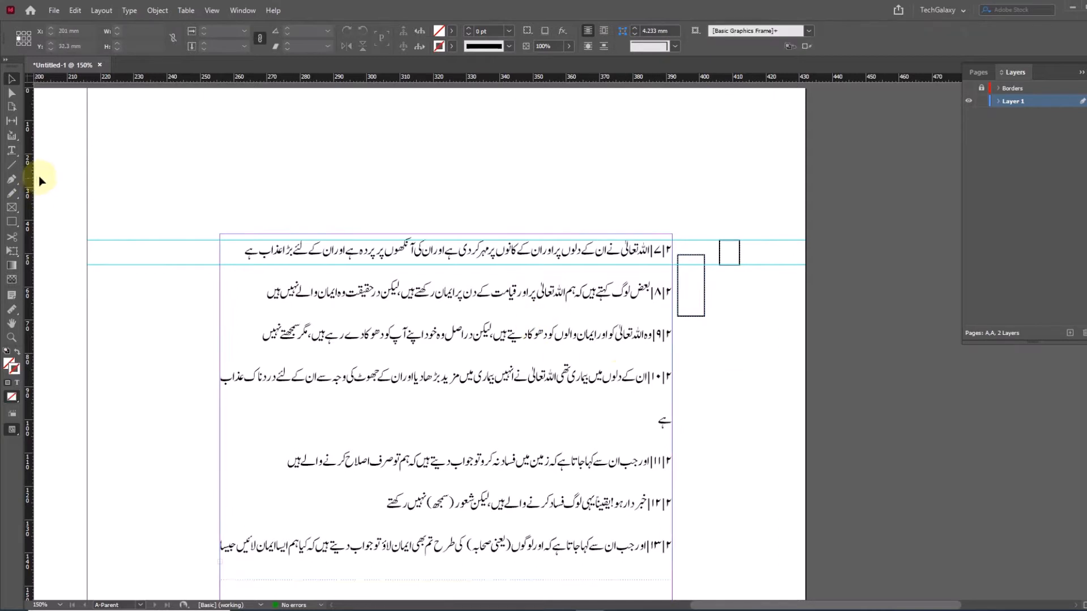
pyautogui.moveTo(788, 222); pyautogui.dragTo(808, 300)
pyautogui.press('Delete')
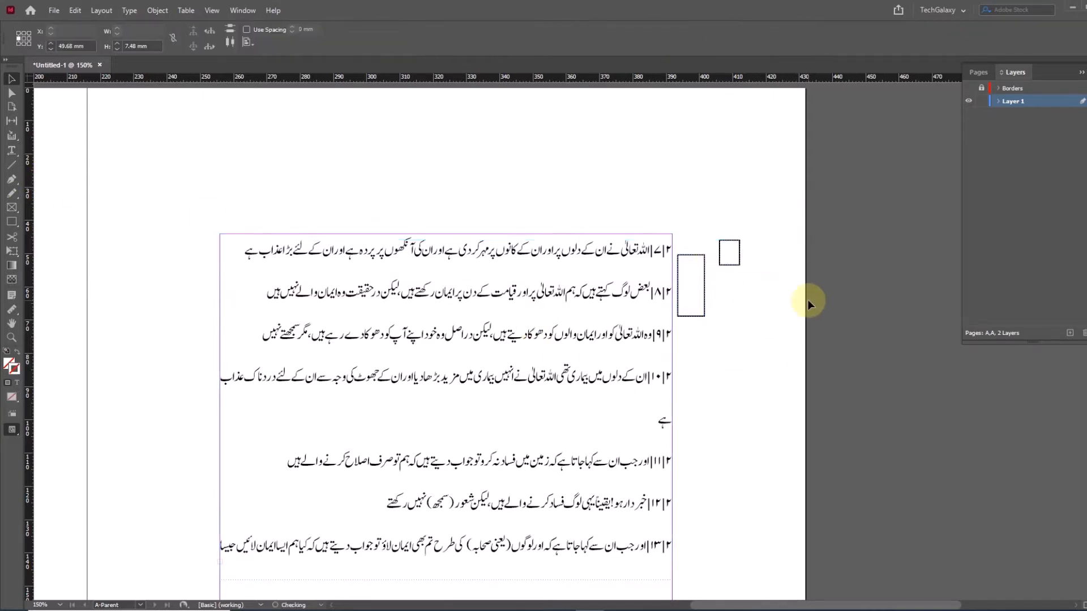
# Delete all the Urdu text from the text frame
pyautogui.click(11, 150)
pyautogui.click(388, 337)
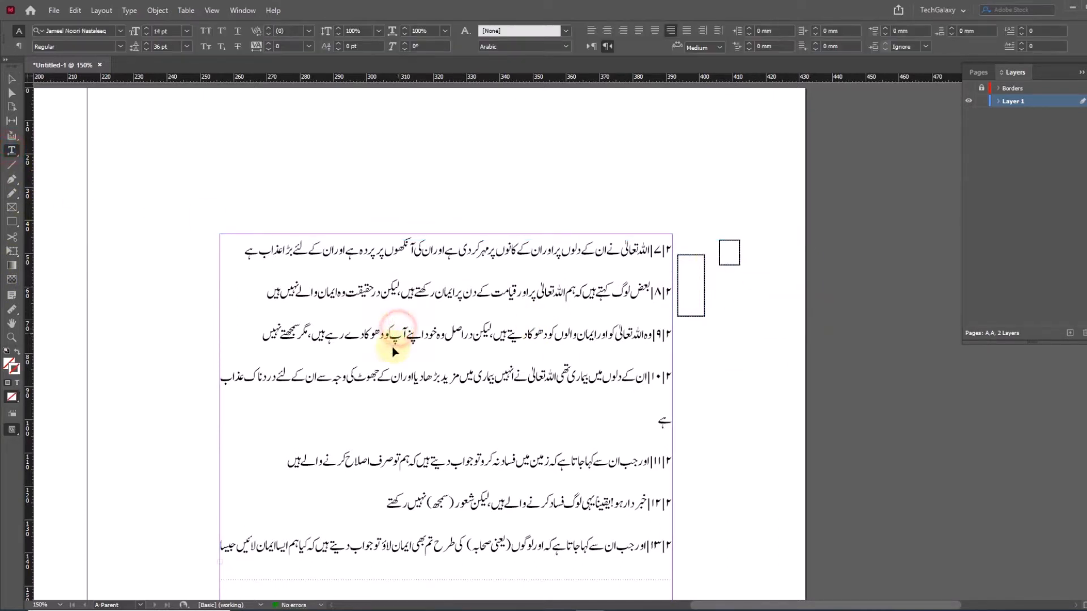
pyautogui.hotkey('ctrl', 'a')
pyautogui.press('Delete')
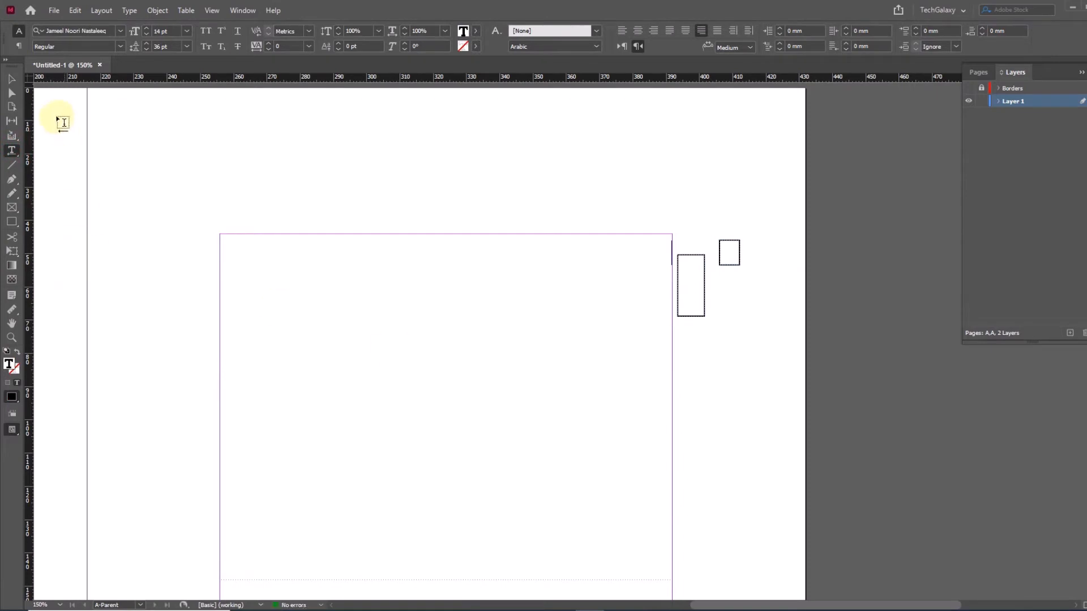
# Select the emptied text frame to check its width, and deselect it
pyautogui.click(11, 78)
pyautogui.click(610, 315)
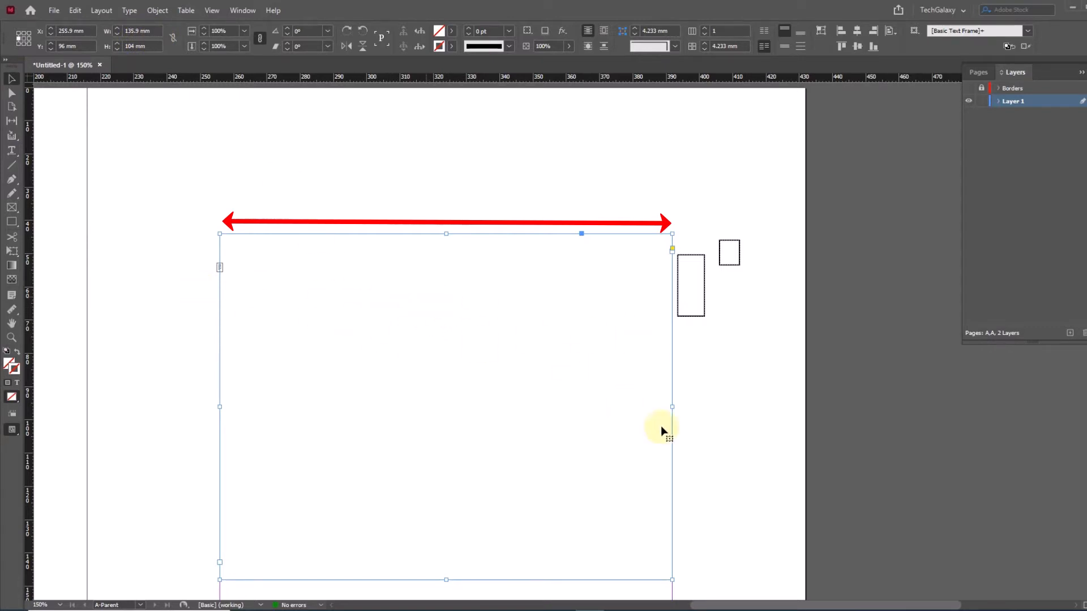
pyautogui.click(674, 432)
# Move both rectangles inside the text frame, the taller to about X 363 mm, Y 114 mm and the smaller to about X 377 mm, Y 85 mm
pyautogui.keyDown('ctrl'); pyautogui.keyDown('alt'); pyautogui.click(537, 357); pyautogui.keyUp('alt'); pyautogui.keyUp('ctrl')
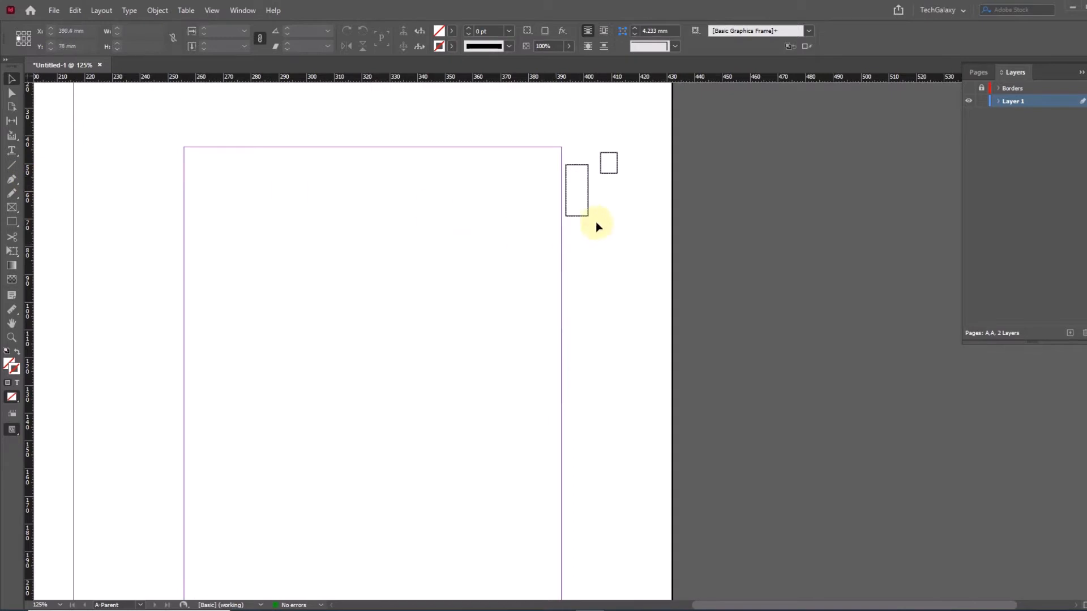
pyautogui.moveTo(586, 214); pyautogui.dragTo(504, 367)
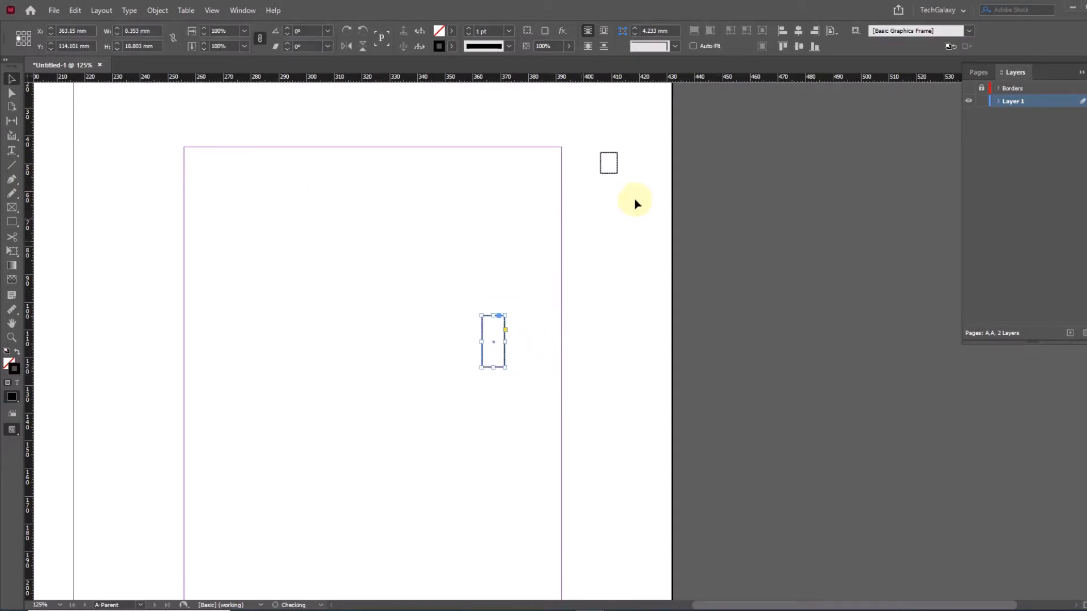
pyautogui.moveTo(617, 168); pyautogui.dragTo(538, 264)
pyautogui.moveTo(665, 213); pyautogui.dragTo(475, 405)
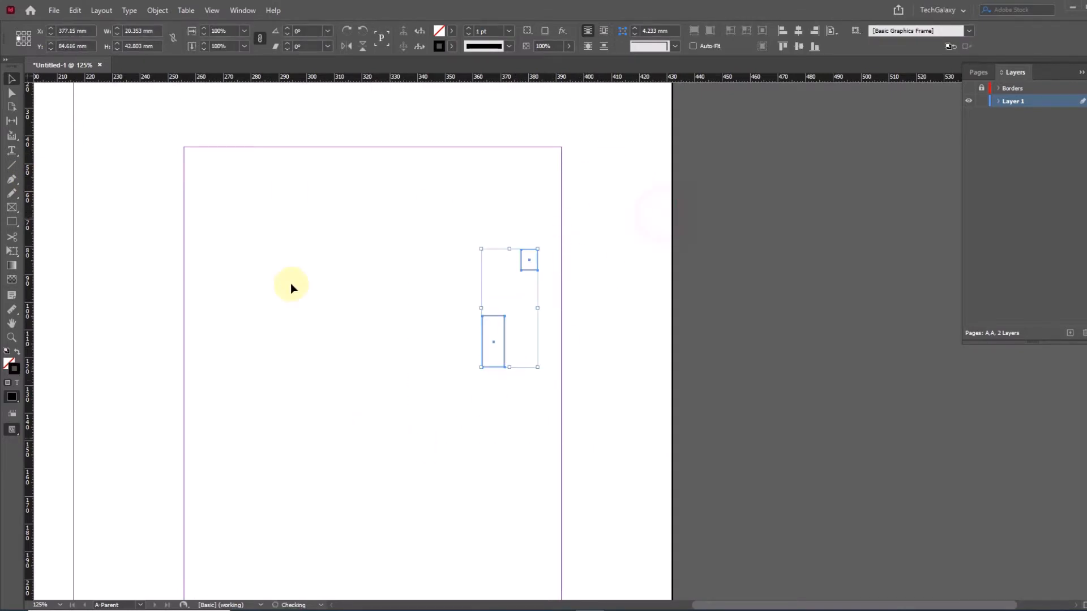
pyautogui.click(656, 309)
pyautogui.moveTo(625, 225); pyautogui.dragTo(475, 423)
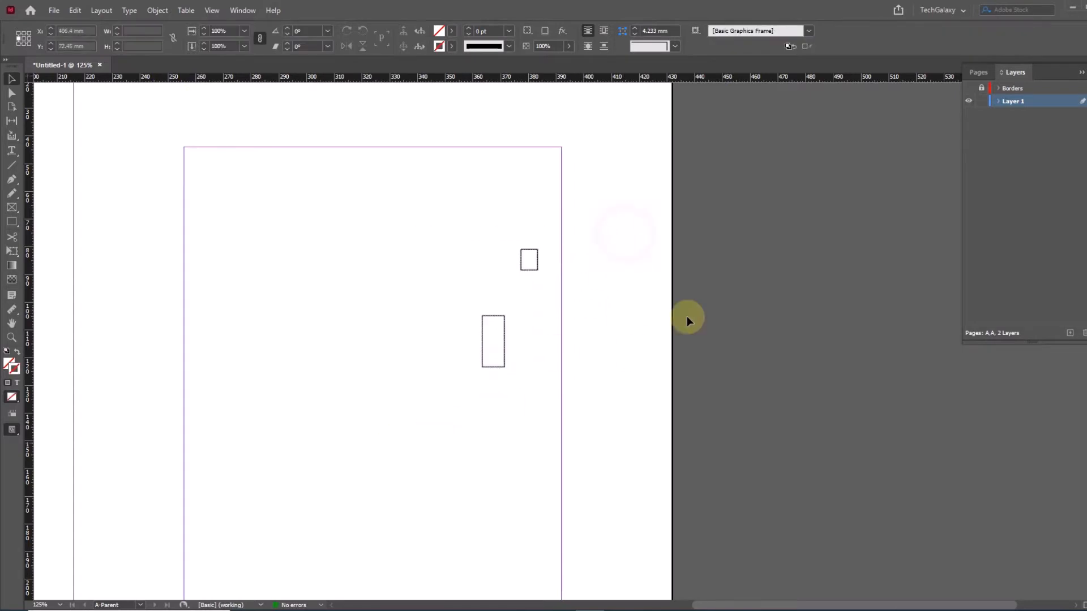
pyautogui.click(697, 322)
# Set the taller rectangle's width to 135.9 mm
pyautogui.moveTo(641, 340); pyautogui.dragTo(419, 382)
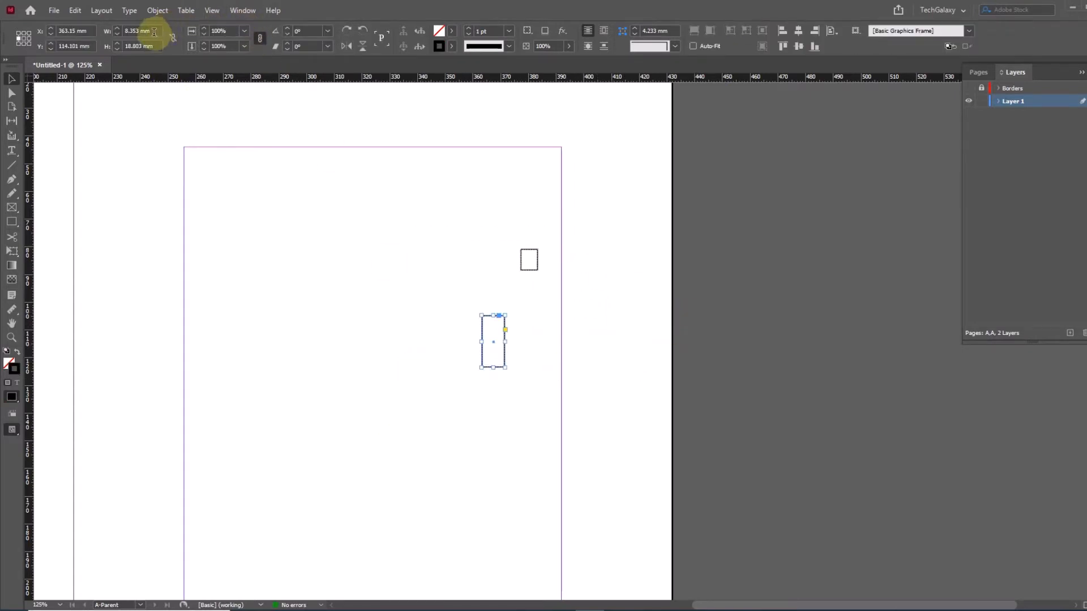
pyautogui.click(154, 31)
pyautogui.write('13')
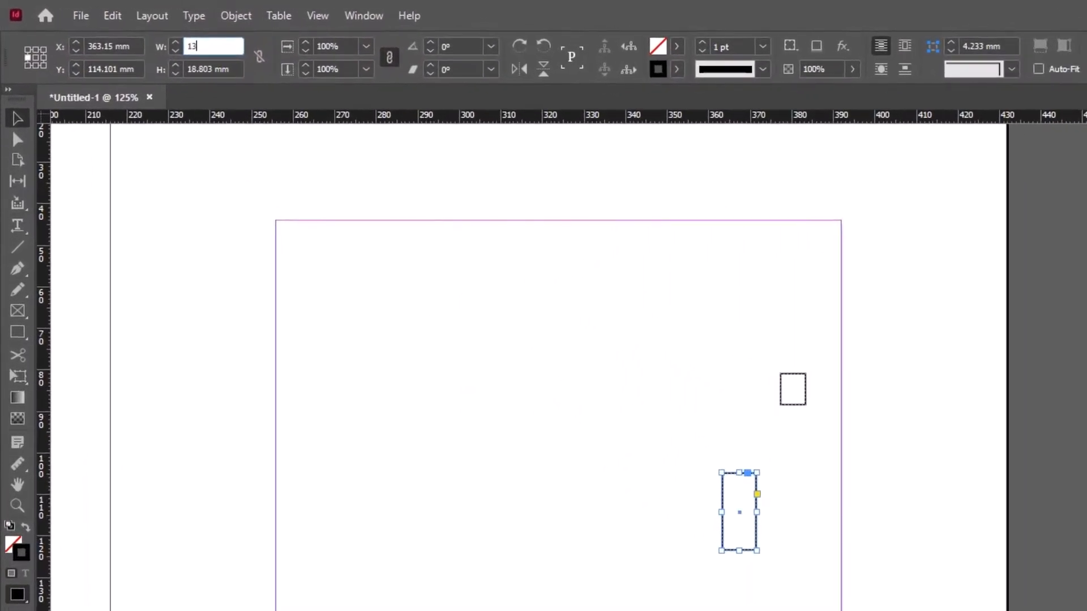
pyautogui.write('5.9')
pyautogui.press('Return')
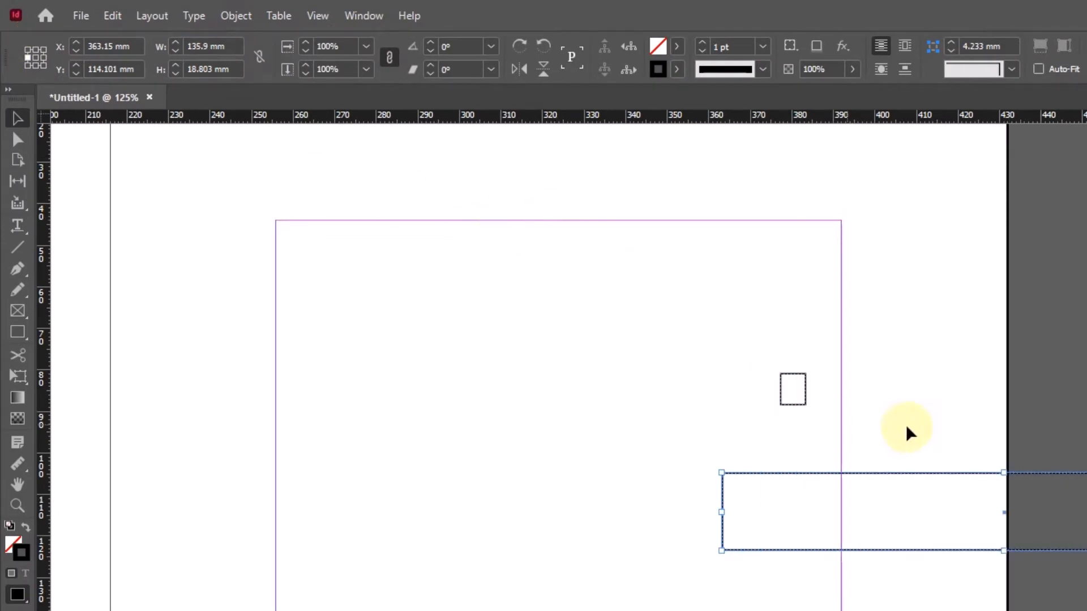
pyautogui.click(938, 371)
# Set the smaller rectangle's width to 135.9 mm
pyautogui.click(793, 389)
pyautogui.click(221, 46)
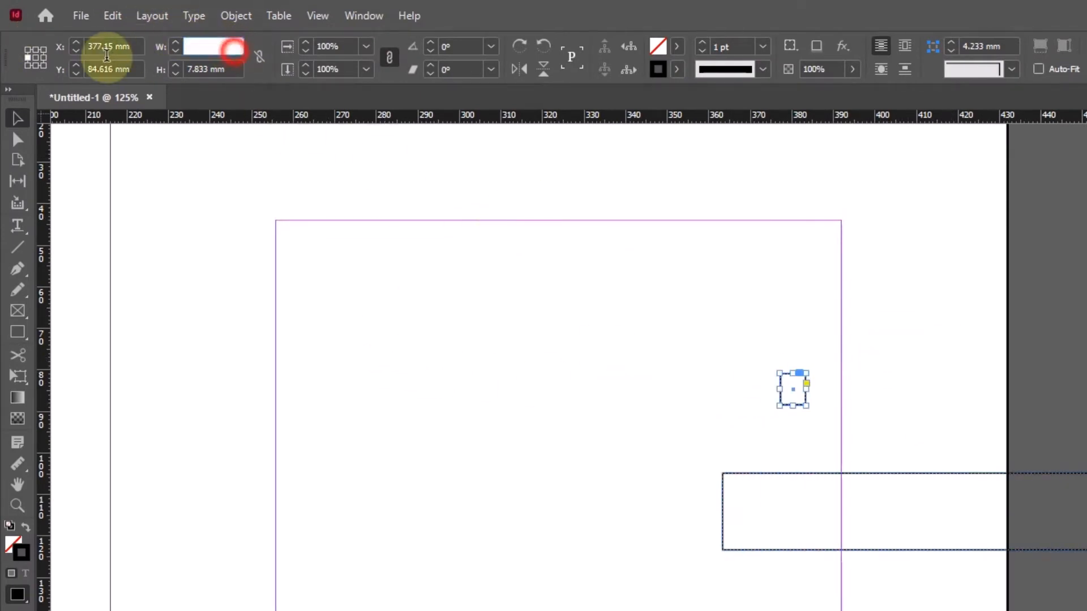
pyautogui.write('135.')
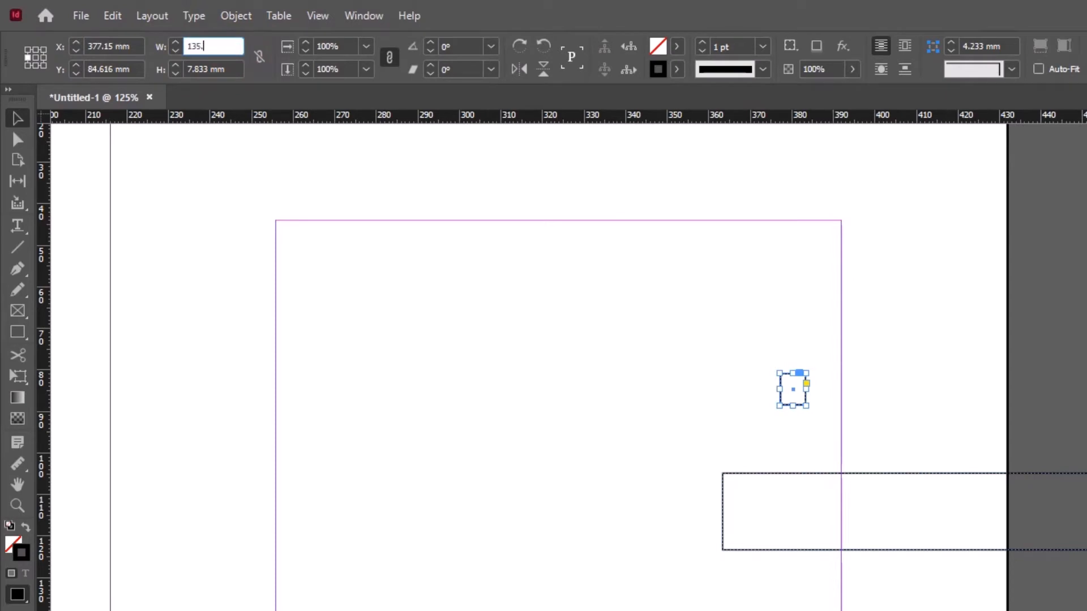
pyautogui.write('9')
pyautogui.press('Return')
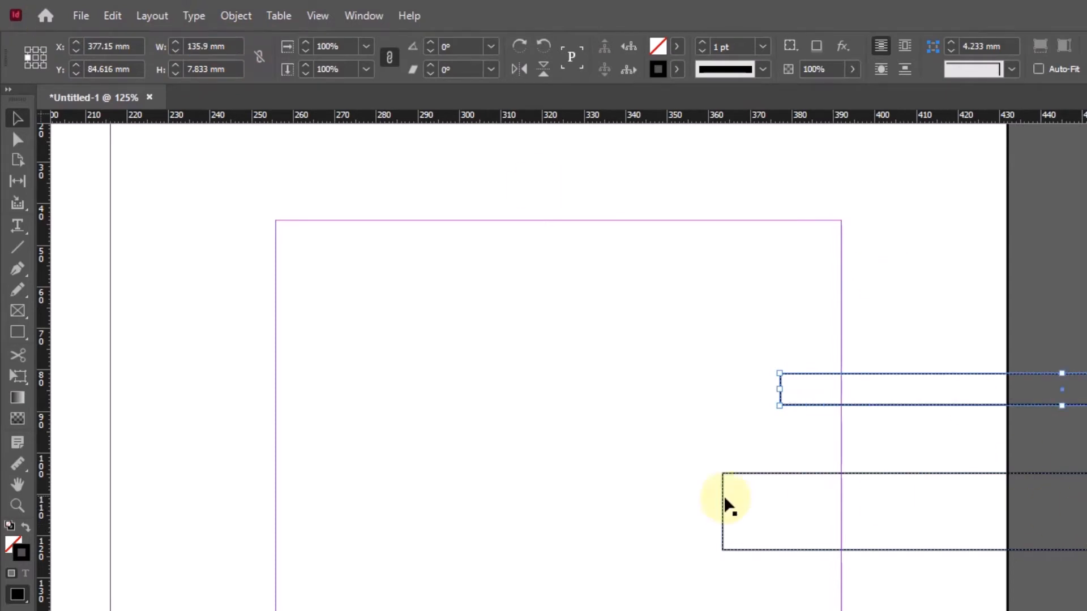
# Align the taller rectangle to the margins at their left and top edges
pyautogui.click(934, 477)
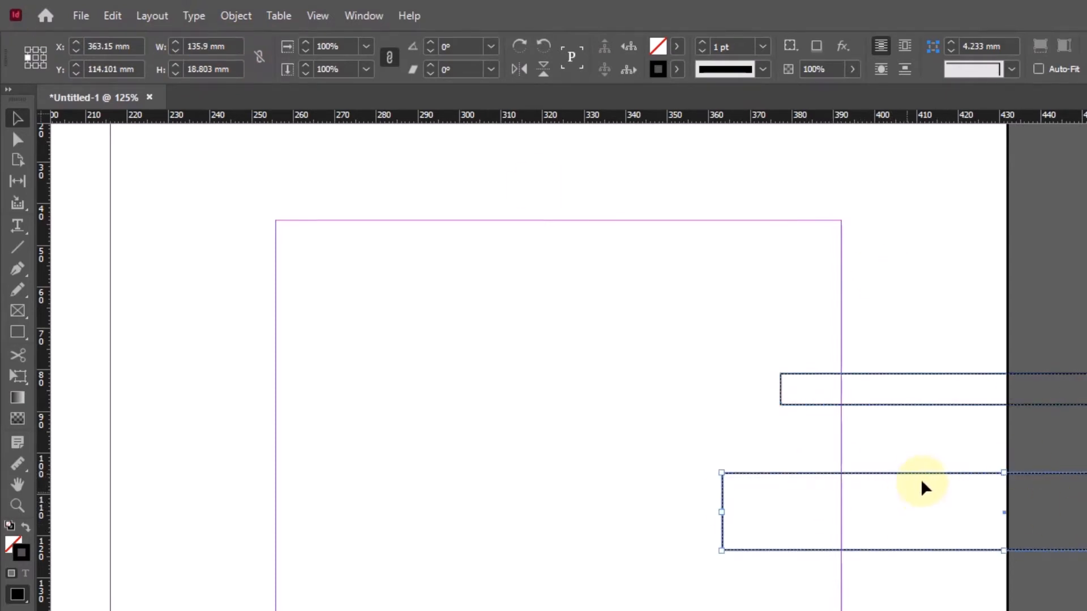
pyautogui.click(892, 39)
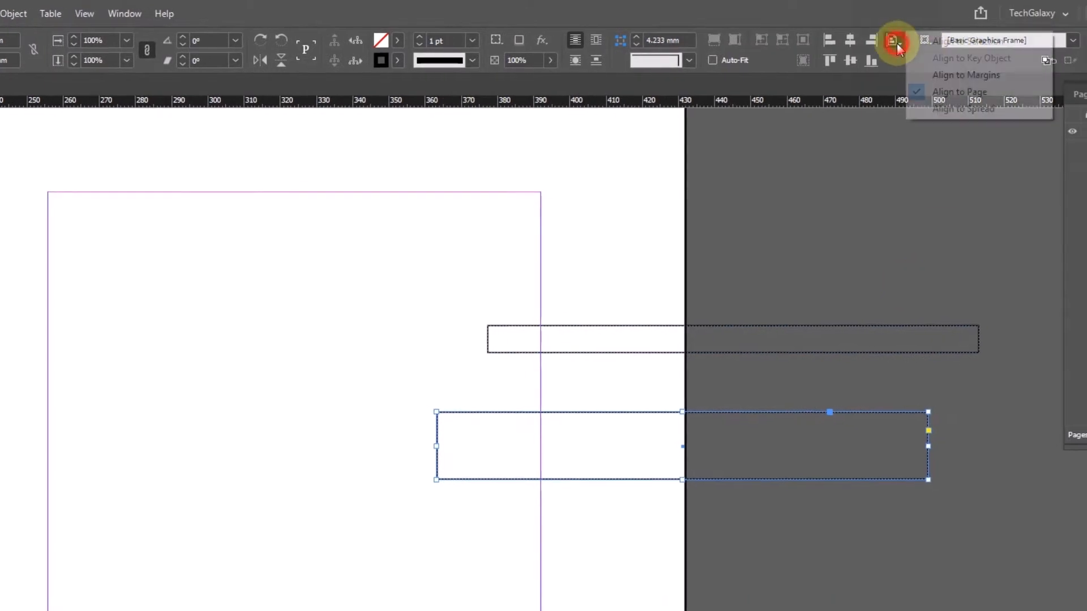
pyautogui.click(955, 77)
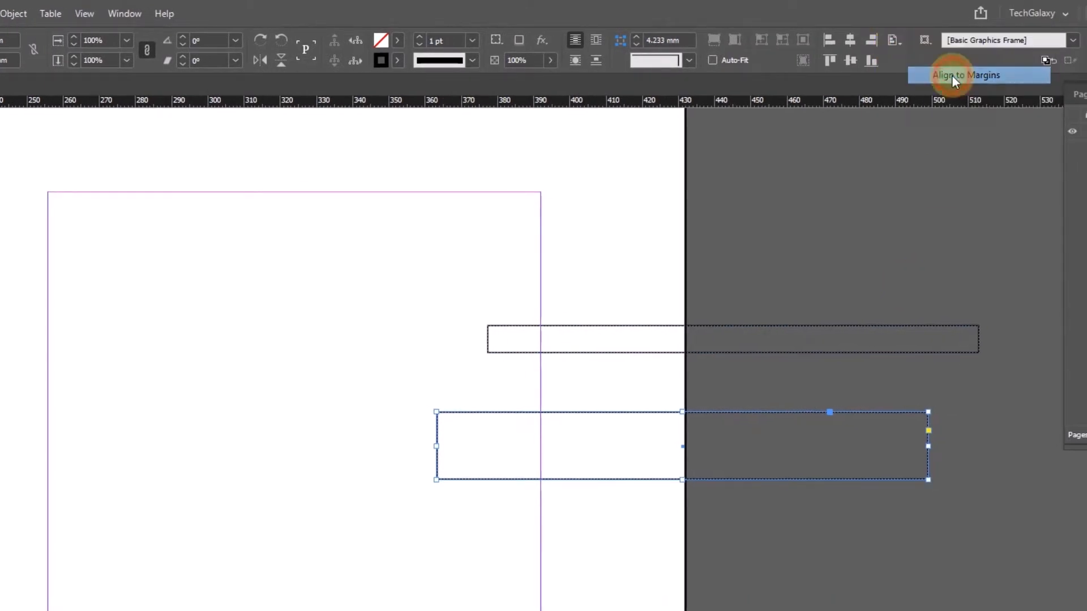
pyautogui.click(828, 41)
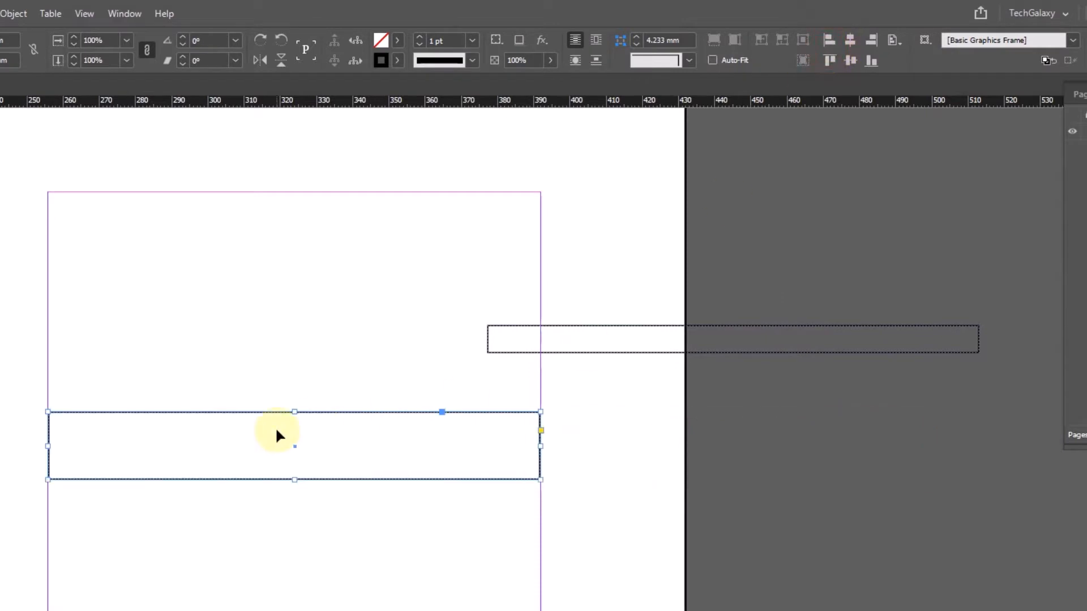
pyautogui.click(830, 61)
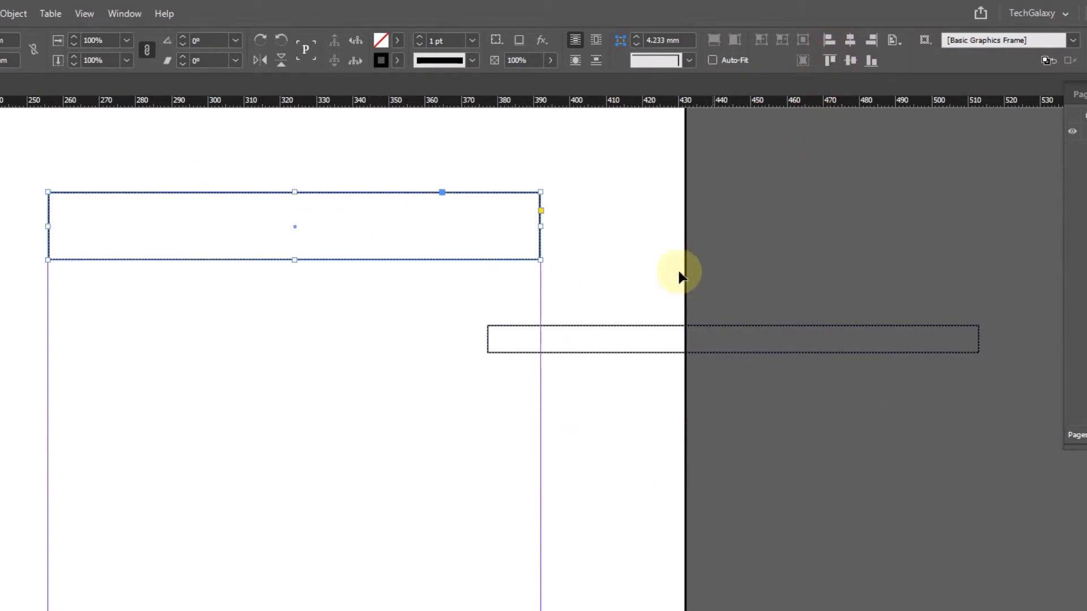
# Align the smaller rectangle to the left margin and move it up directly beneath the taller one, at about Y 66.7 mm
pyautogui.moveTo(615, 267); pyautogui.dragTo(725, 529)
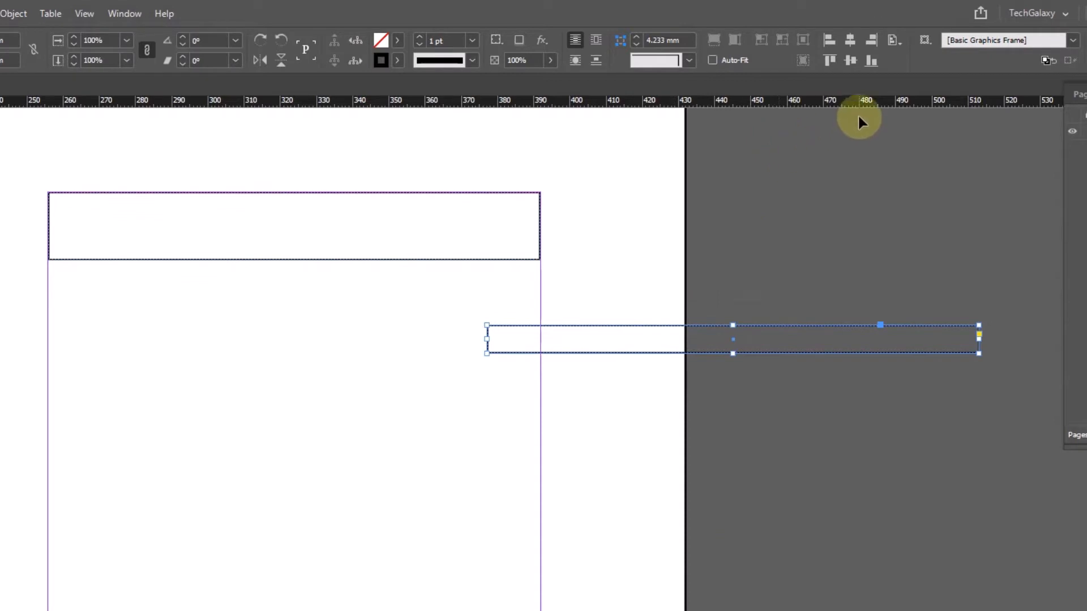
pyautogui.click(829, 41)
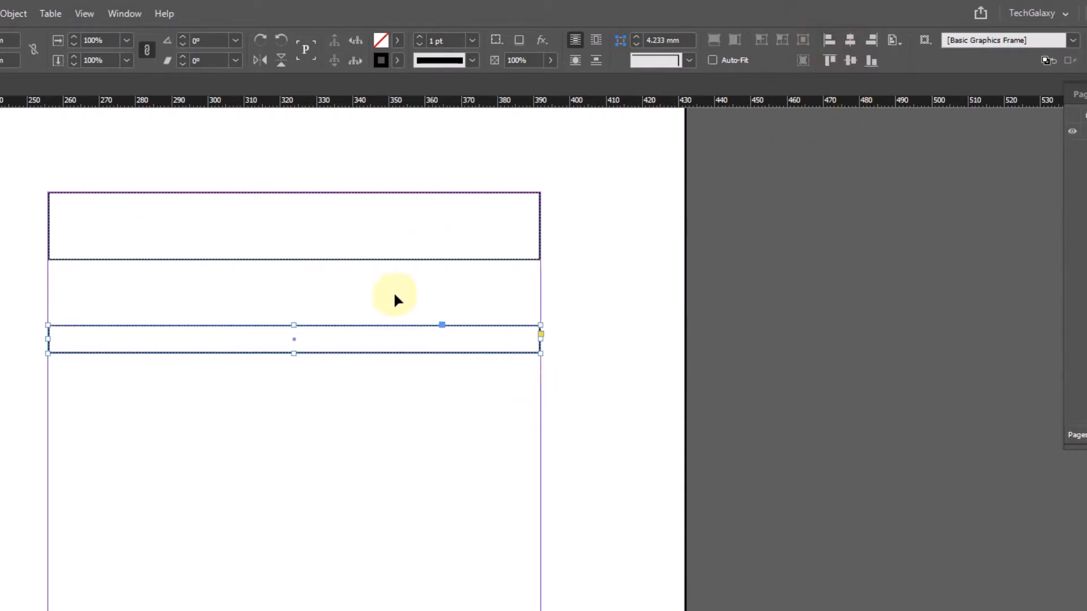
pyautogui.click(639, 359)
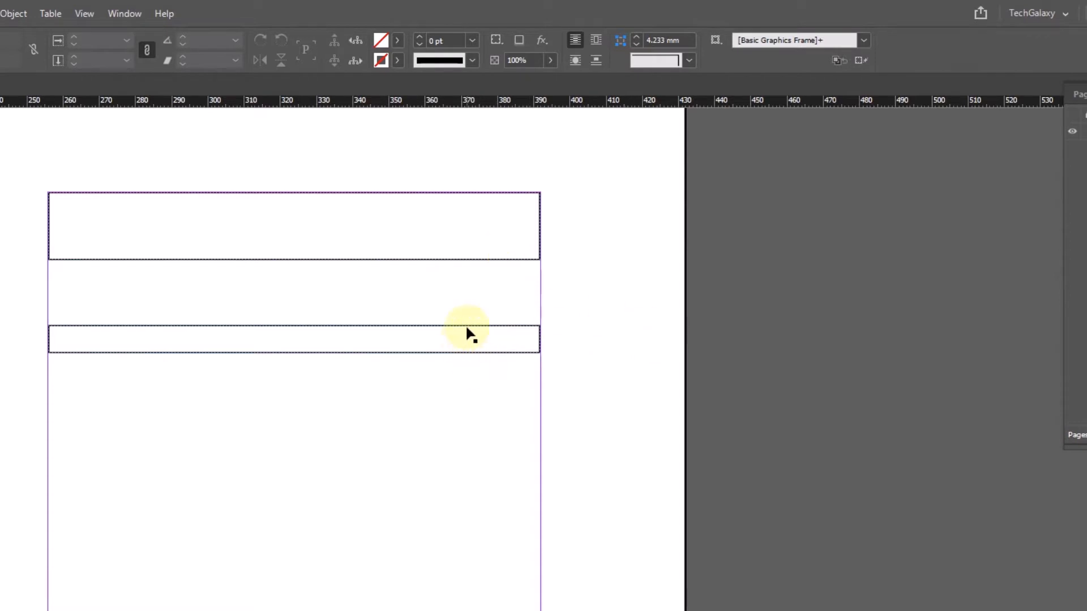
pyautogui.moveTo(467, 327); pyautogui.dragTo(473, 268)
pyautogui.click(603, 272)
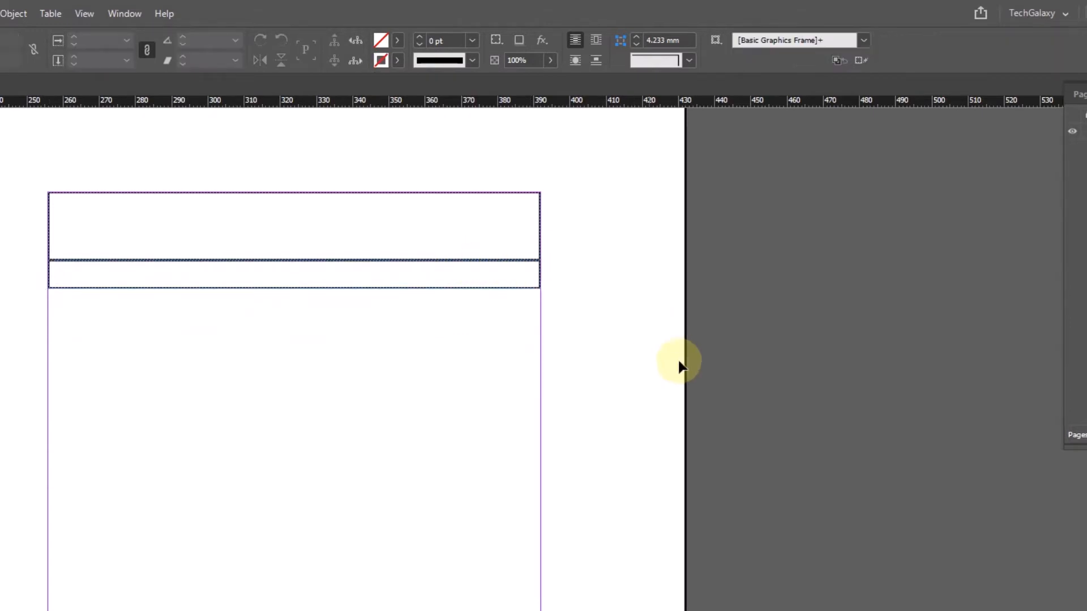
# Preview the page without guides and examine up close the shared edge where the two rectangles' strokes meet
pyautogui.press('w')
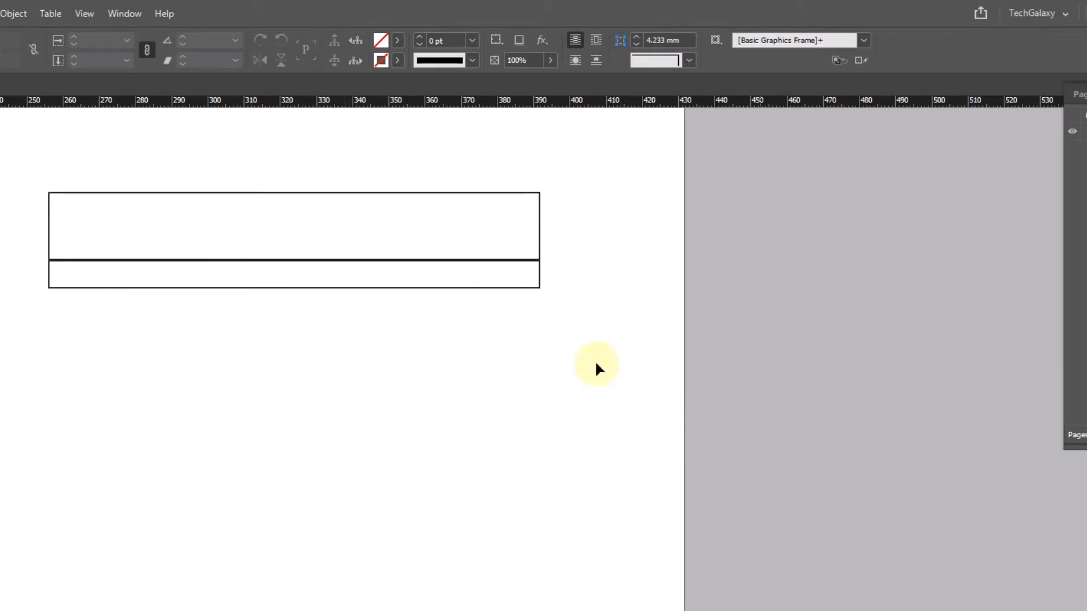
pyautogui.press('z')
pyautogui.moveTo(24, 239); pyautogui.dragTo(128, 286)
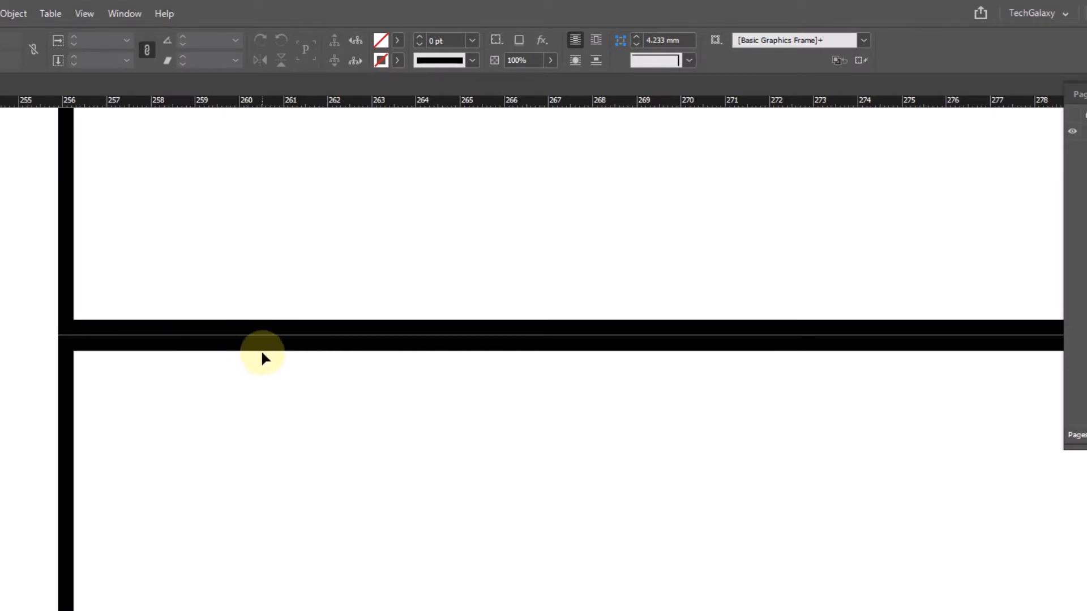
pyautogui.press('z')
pyautogui.keyDown('alt'); pyautogui.click(406, 383); pyautogui.keyUp('alt')
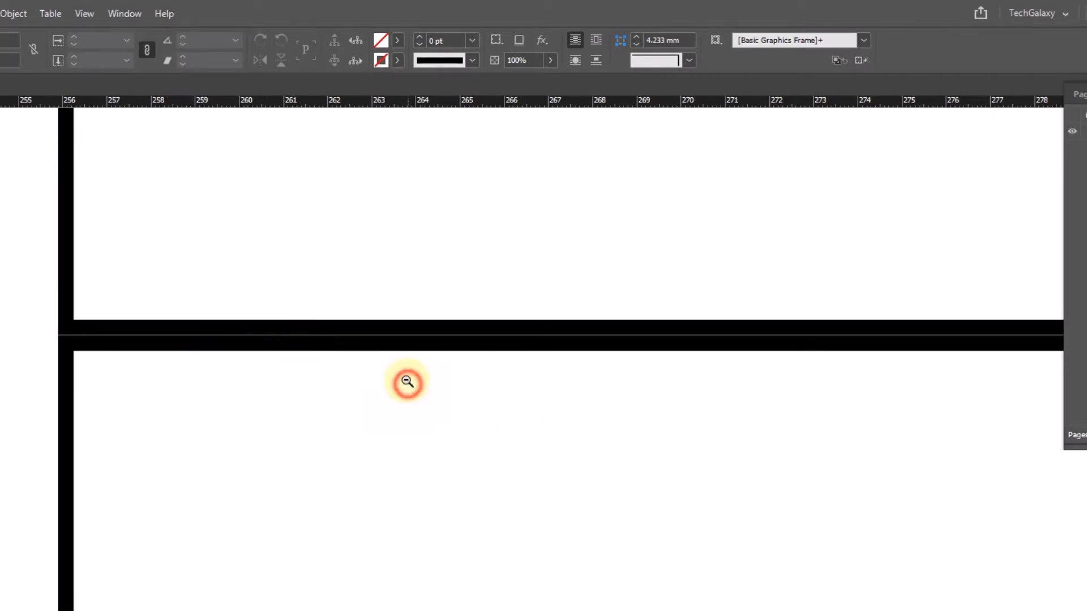
pyautogui.keyDown('alt'); pyautogui.click(405, 383); pyautogui.keyUp('alt')
pyautogui.keyDown('alt'); pyautogui.click(402, 382); pyautogui.keyUp('alt')
pyautogui.keyDown('alt'); pyautogui.click(400, 381); pyautogui.keyUp('alt')
pyautogui.keyDown('alt'); pyautogui.click(641, 463); pyautogui.keyUp('alt')
pyautogui.keyDown('alt'); pyautogui.click(640, 453); pyautogui.keyUp('alt')
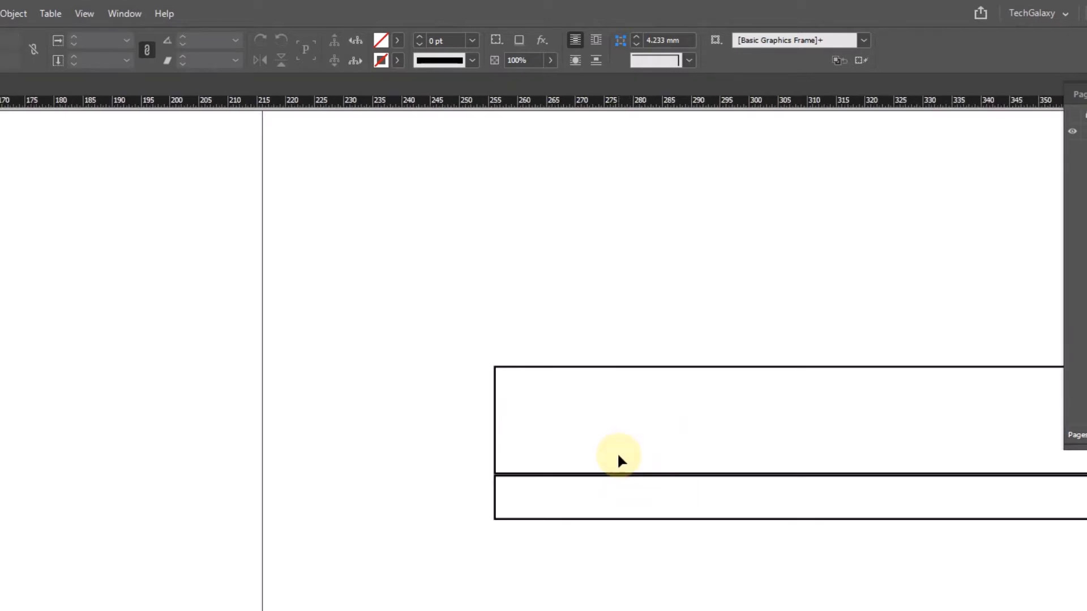
pyautogui.moveTo(853, 510); pyautogui.dragTo(278, 347)
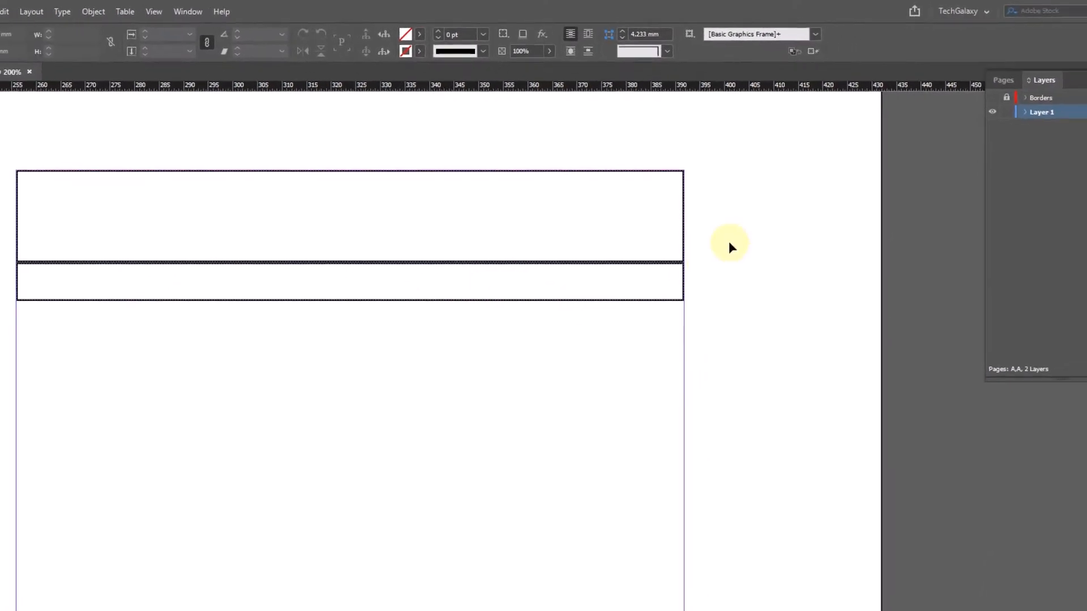
# Show the Align options and place them below the rectangles
pyautogui.click(218, 11)
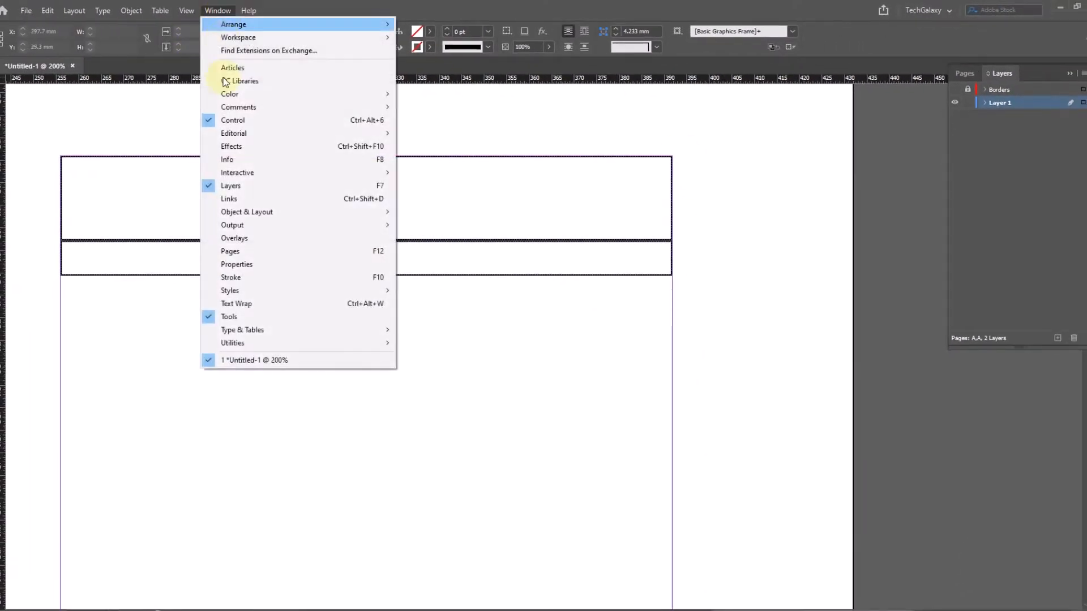
pyautogui.moveTo(248, 227)
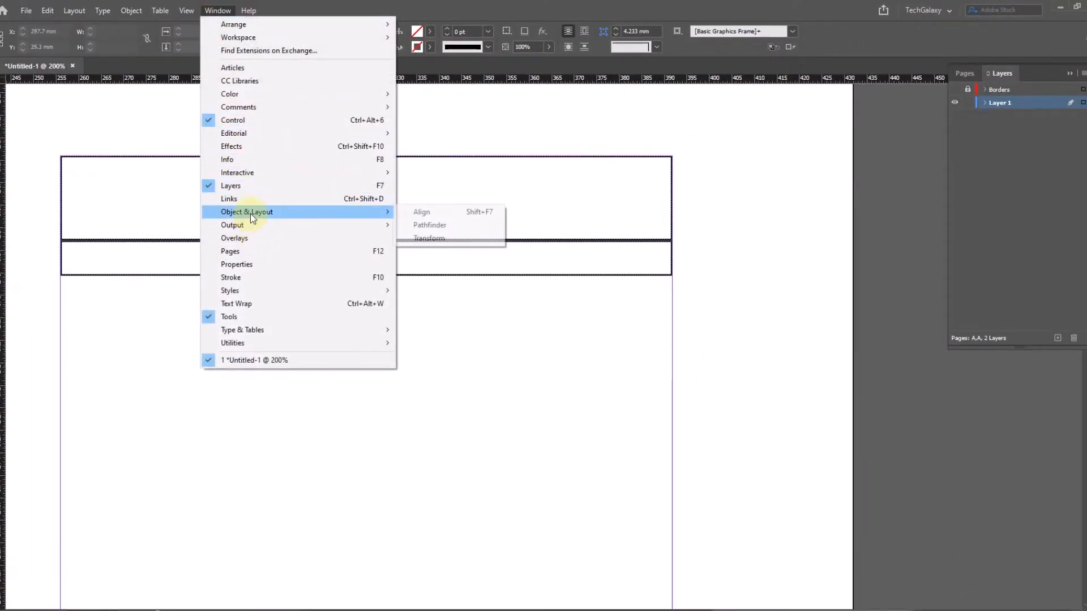
pyautogui.click(428, 216)
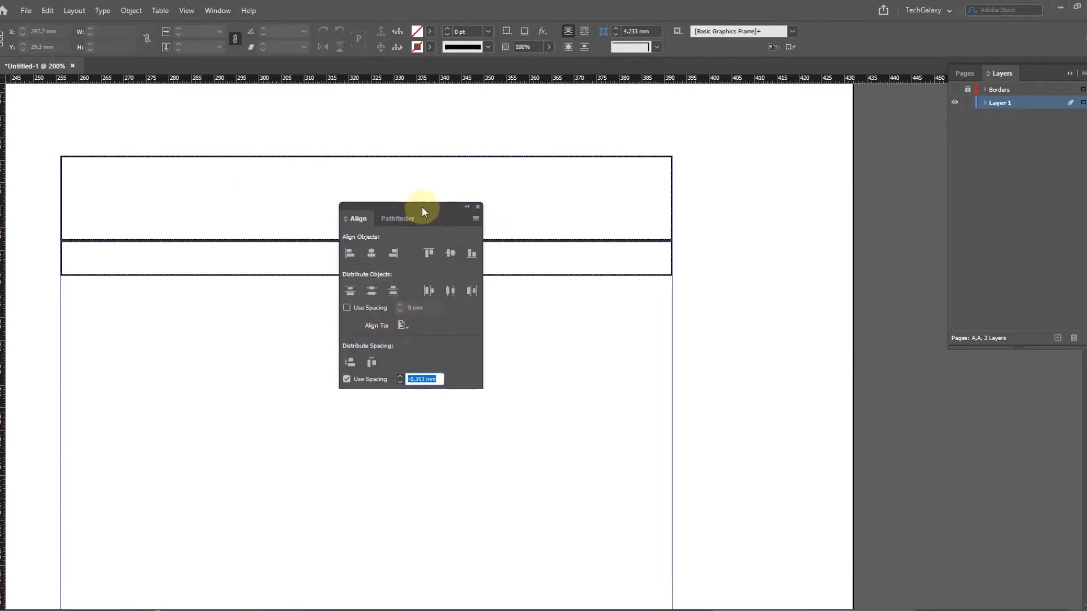
pyautogui.moveTo(421, 205); pyautogui.dragTo(492, 376)
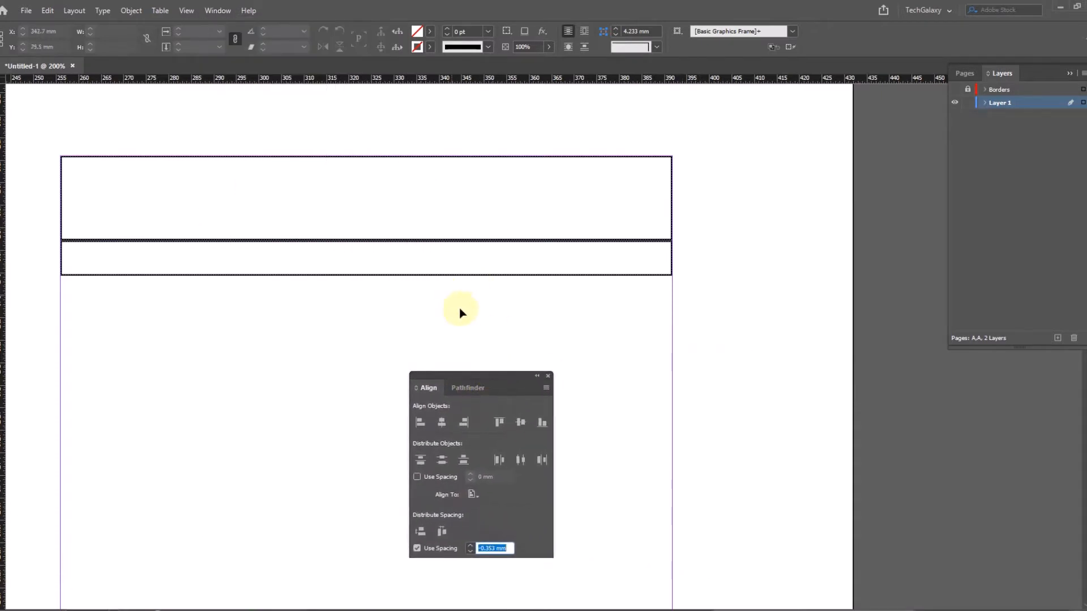
# Select the smaller and the taller rectangle in turn to check their stroke weights, and deselect them
pyautogui.moveTo(459, 308); pyautogui.dragTo(444, 227)
pyautogui.click(349, 286)
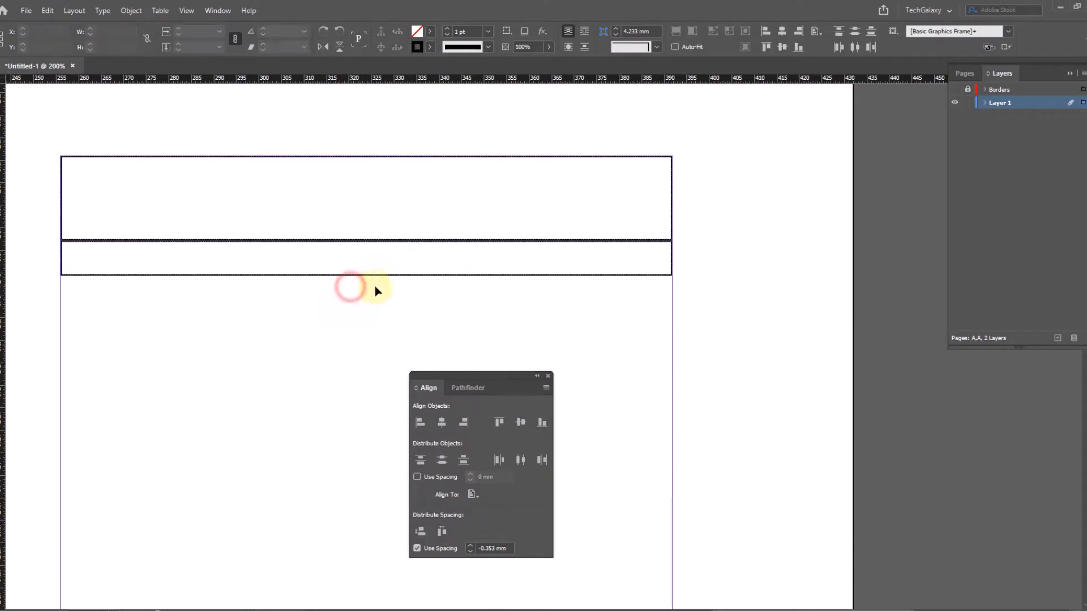
pyautogui.moveTo(496, 335); pyautogui.dragTo(428, 268)
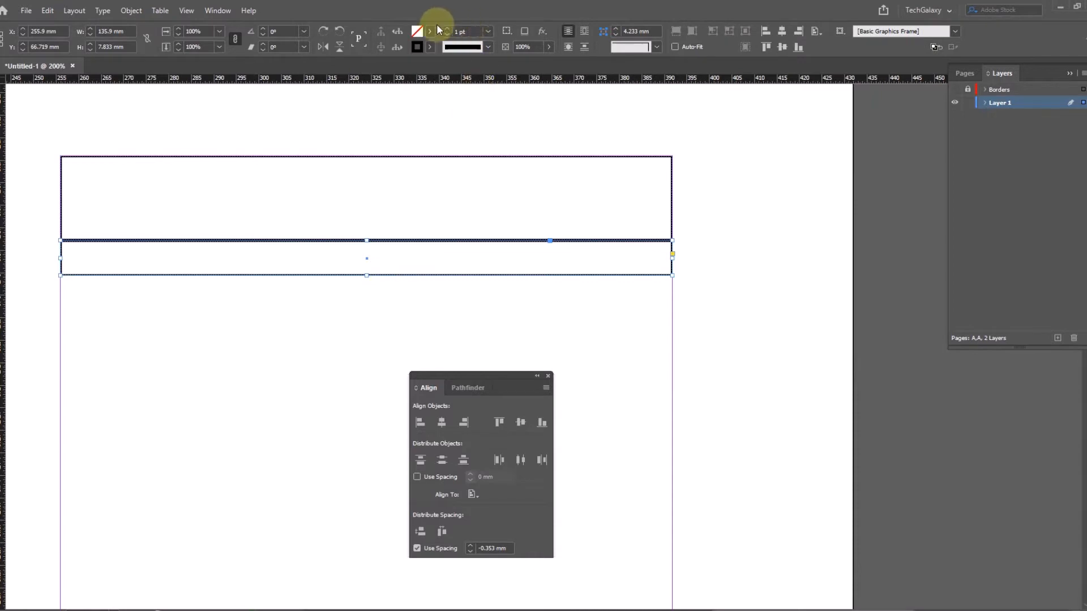
pyautogui.moveTo(392, 124); pyautogui.dragTo(428, 187)
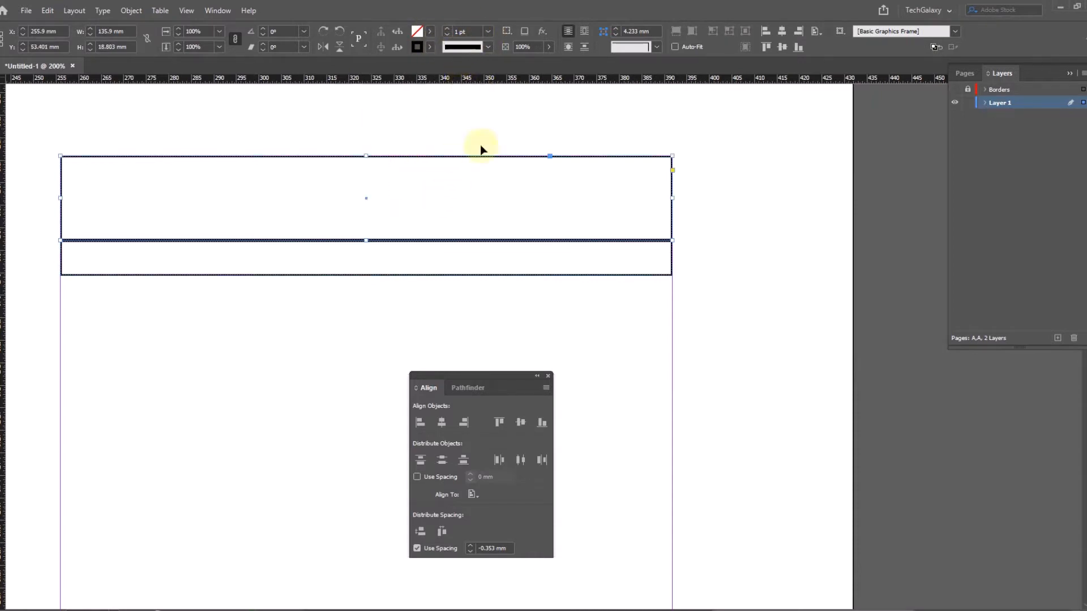
pyautogui.click(601, 396)
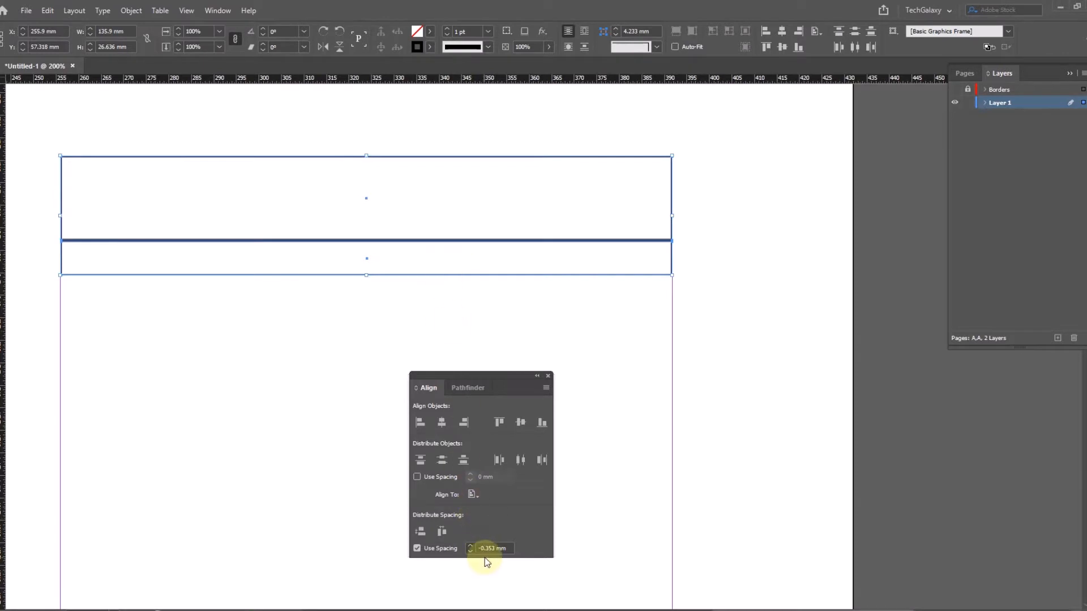
# Distribute the vertical spacing of both rectangles at -0.353 mm so their strokes overlap, and move the Align options beside them
pyautogui.click(509, 549)
pyautogui.write('8')
pyautogui.press('Tab')
pyautogui.click(420, 531)
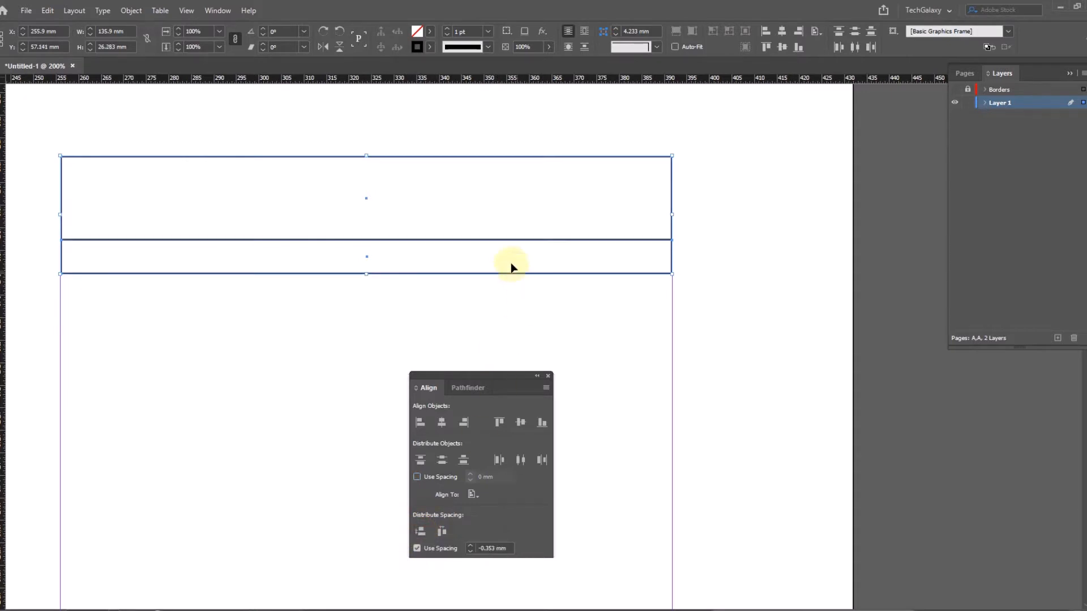
pyautogui.moveTo(478, 375); pyautogui.dragTo(748, 159)
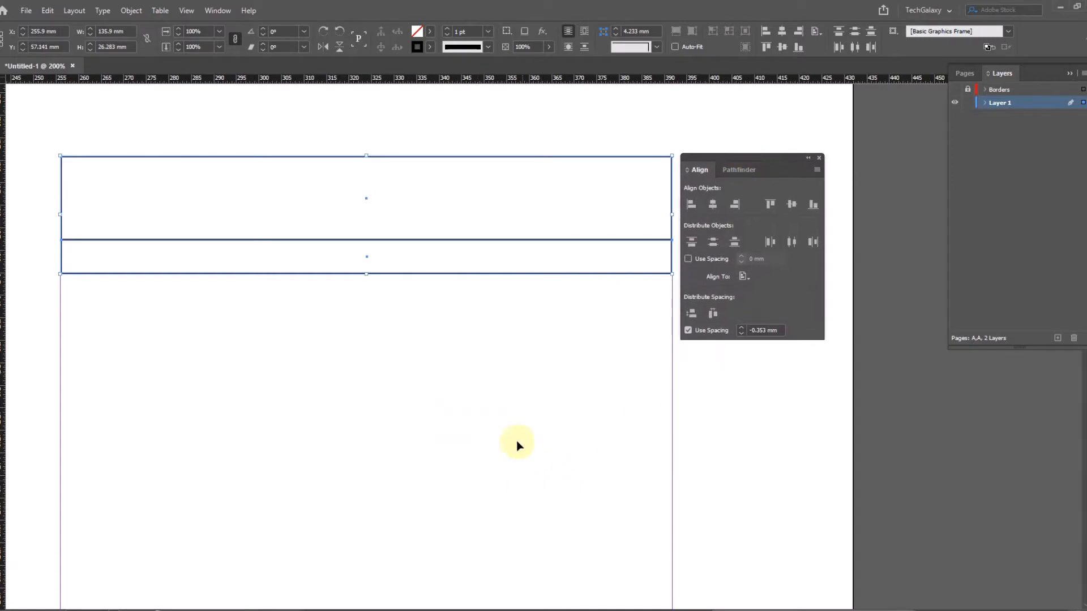
# Examine how much of the page's margin area the pair of rectangles occupies
pyautogui.click(512, 433)
pyautogui.keyDown('ctrl'); pyautogui.keyDown('alt'); pyautogui.click(480, 380); pyautogui.keyUp('alt'); pyautogui.keyUp('ctrl')
pyautogui.keyDown('ctrl'); pyautogui.keyDown('alt'); pyautogui.click(477, 380); pyautogui.keyUp('alt'); pyautogui.keyUp('ctrl')
pyautogui.moveTo(553, 459); pyautogui.dragTo(317, 389)
pyautogui.keyDown('ctrl'); pyautogui.keyDown('alt'); pyautogui.click(351, 319); pyautogui.keyUp('alt'); pyautogui.keyUp('ctrl')
pyautogui.moveTo(513, 402); pyautogui.dragTo(335, 345)
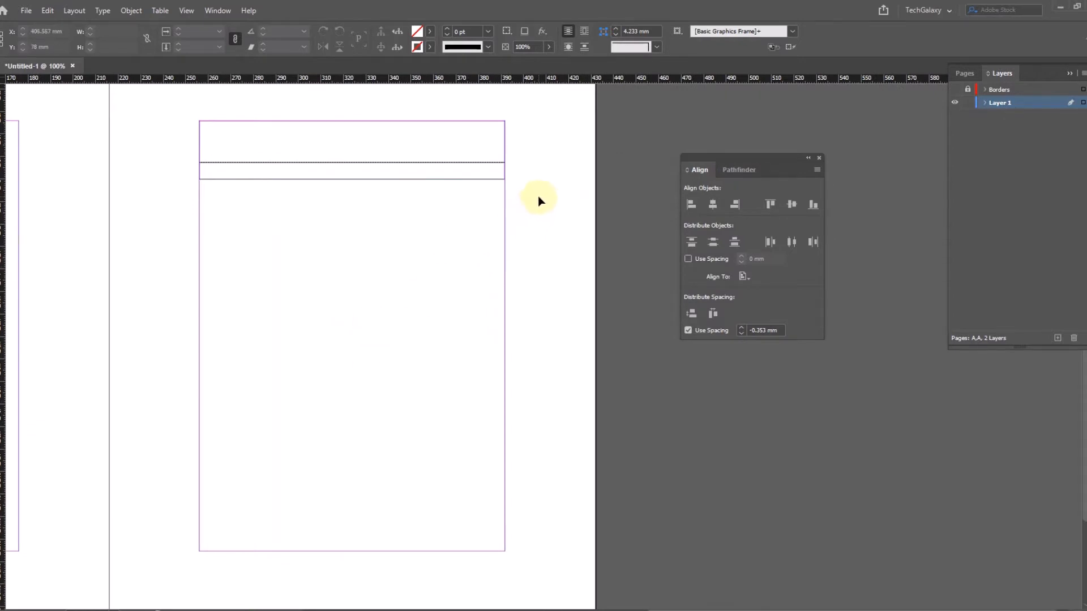
pyautogui.moveTo(189, 112); pyautogui.dragTo(532, 258)
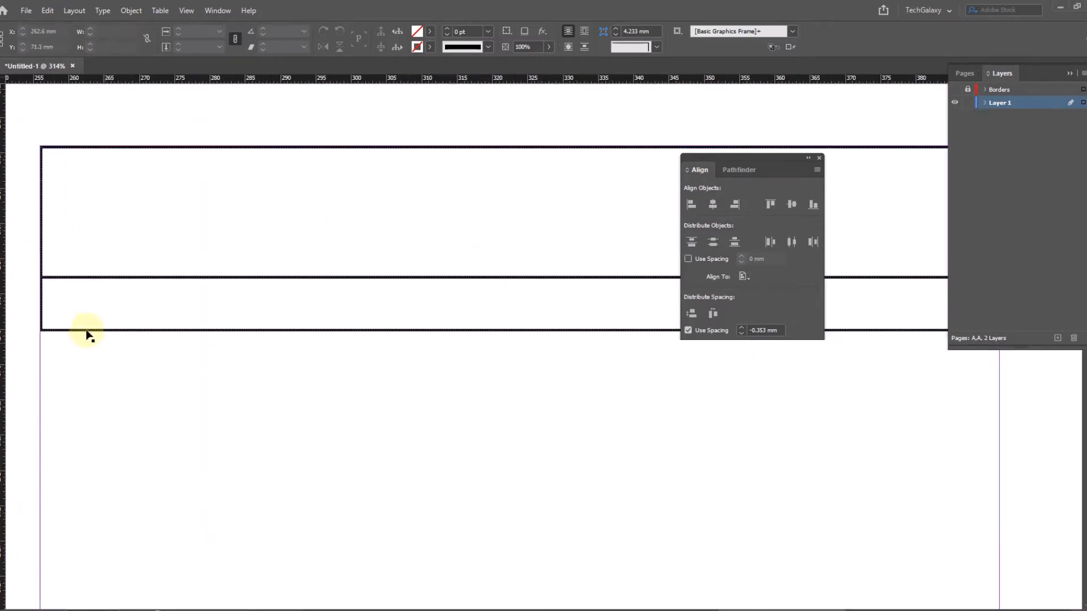
# Set the taller rectangle's height to 17 mm
pyautogui.click(29, 228)
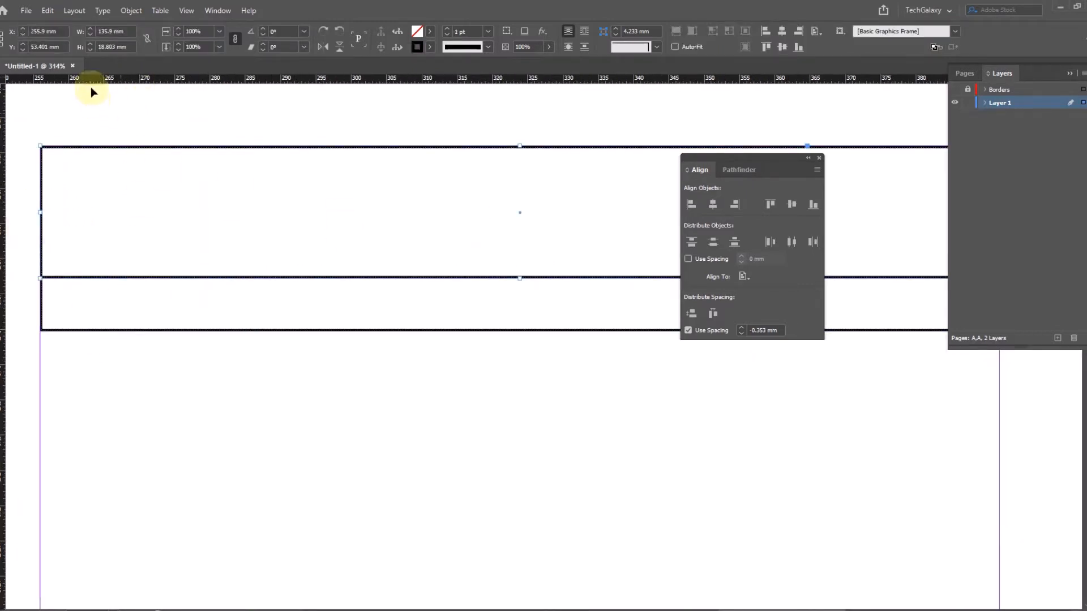
pyautogui.click(223, 424)
pyautogui.click(29, 219)
pyautogui.click(116, 47)
pyautogui.write('17')
pyautogui.press('Return')
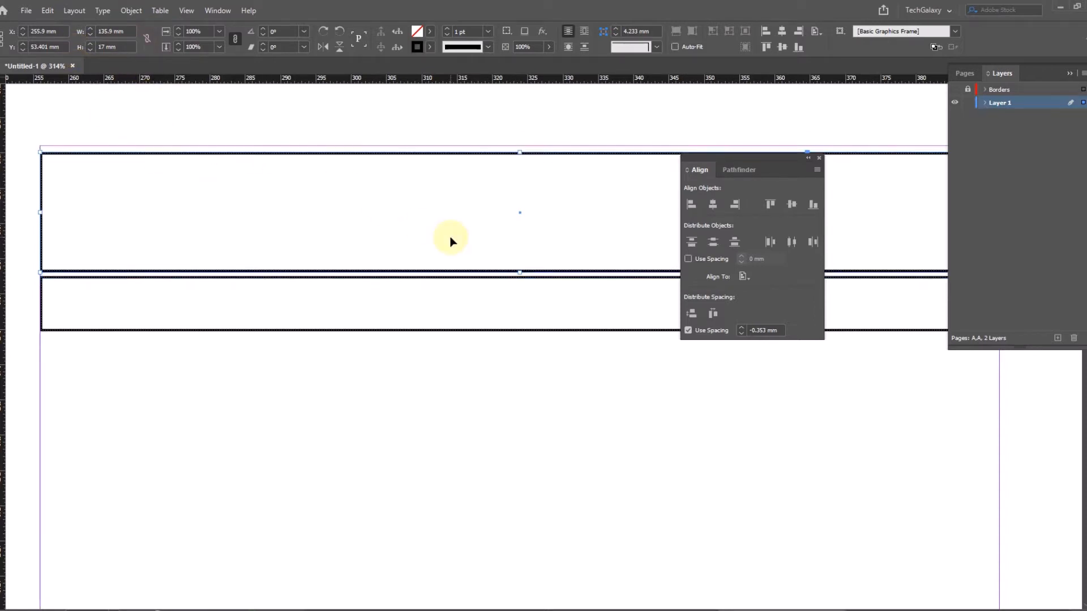
# Set the smaller rectangle's height to 10 mm
pyautogui.moveTo(438, 415); pyautogui.dragTo(338, 317)
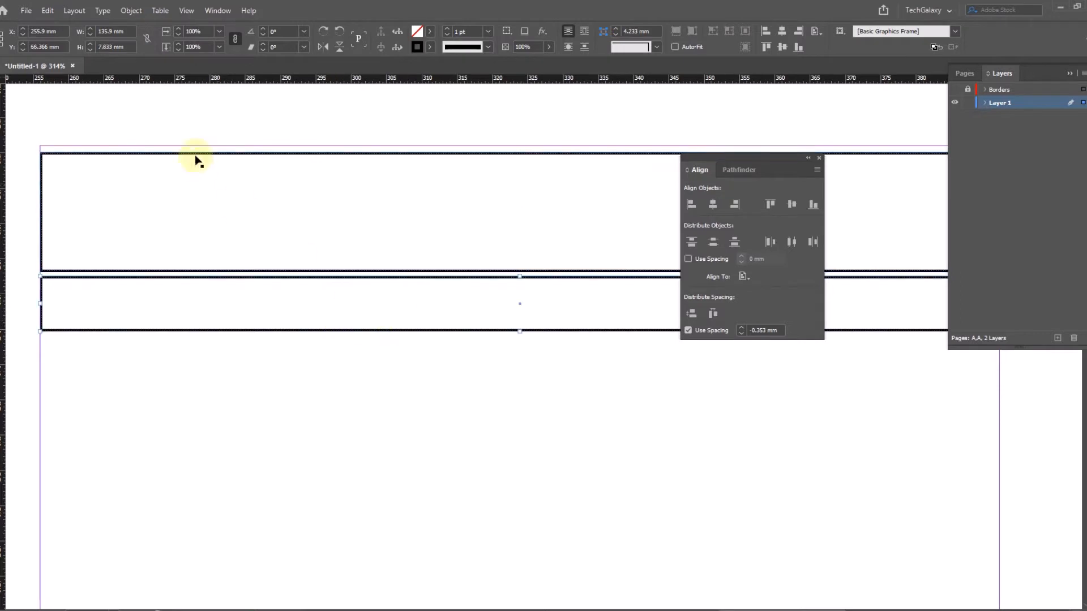
pyautogui.tripleClick(113, 47)
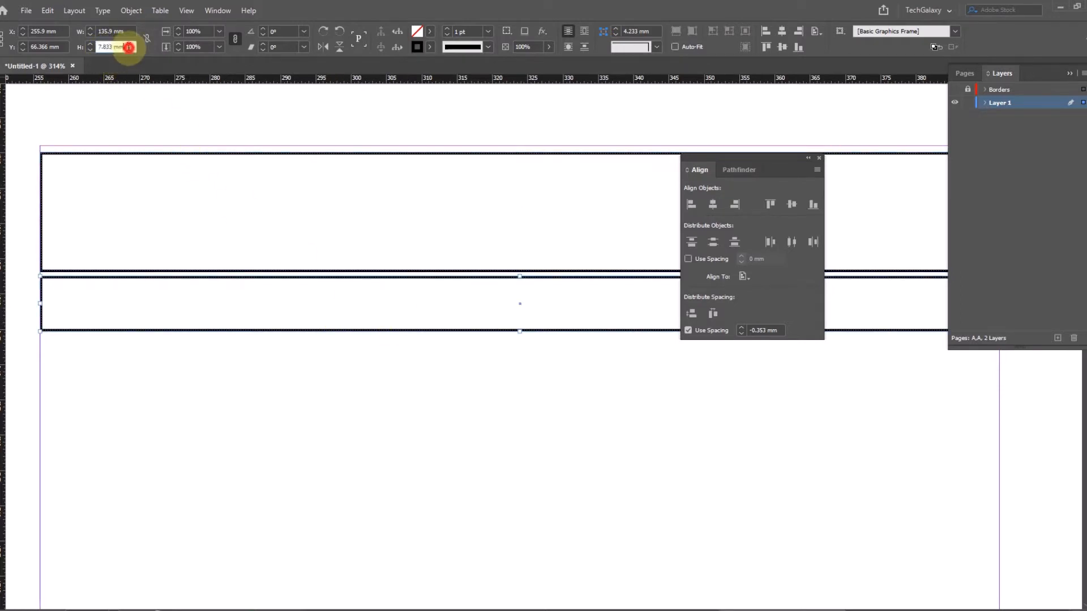
pyautogui.write('10')
pyautogui.press('Return')
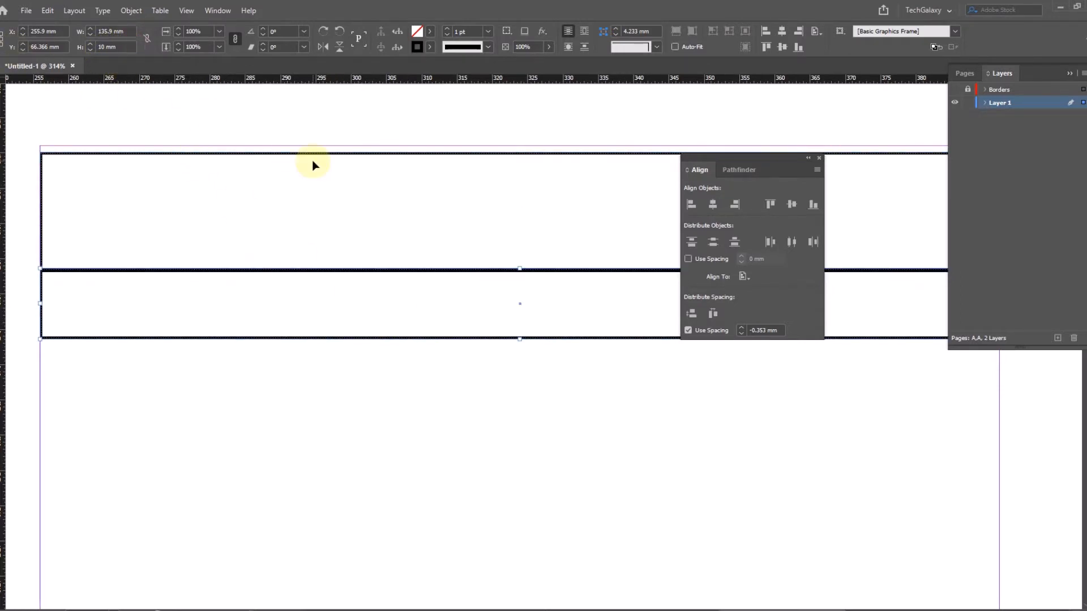
# Redistribute the vertical spacing of both resized rectangles at -0.353 mm, starting from the top margin
pyautogui.click(491, 467)
pyautogui.hotkey('ctrl', 'a')
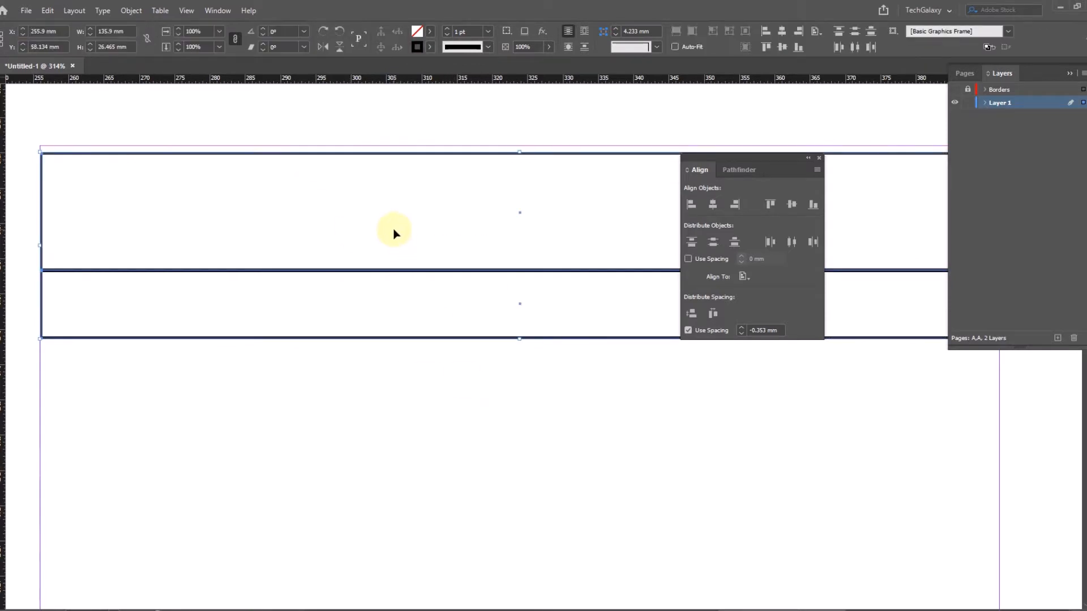
pyautogui.click(693, 317)
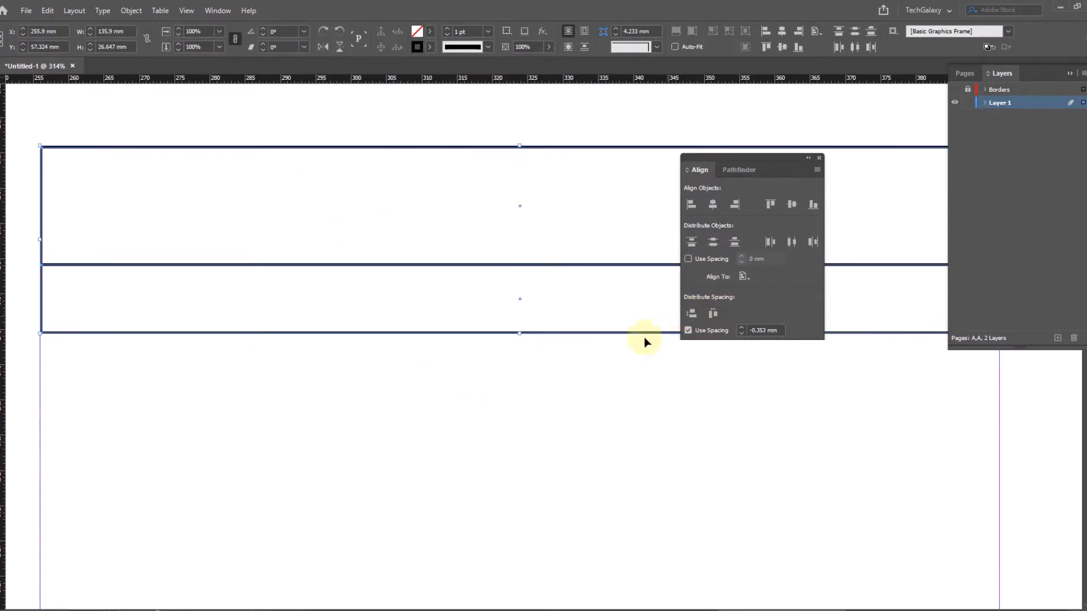
pyautogui.click(522, 389)
# Select both rectangles together and check their combined height
pyautogui.press('z')
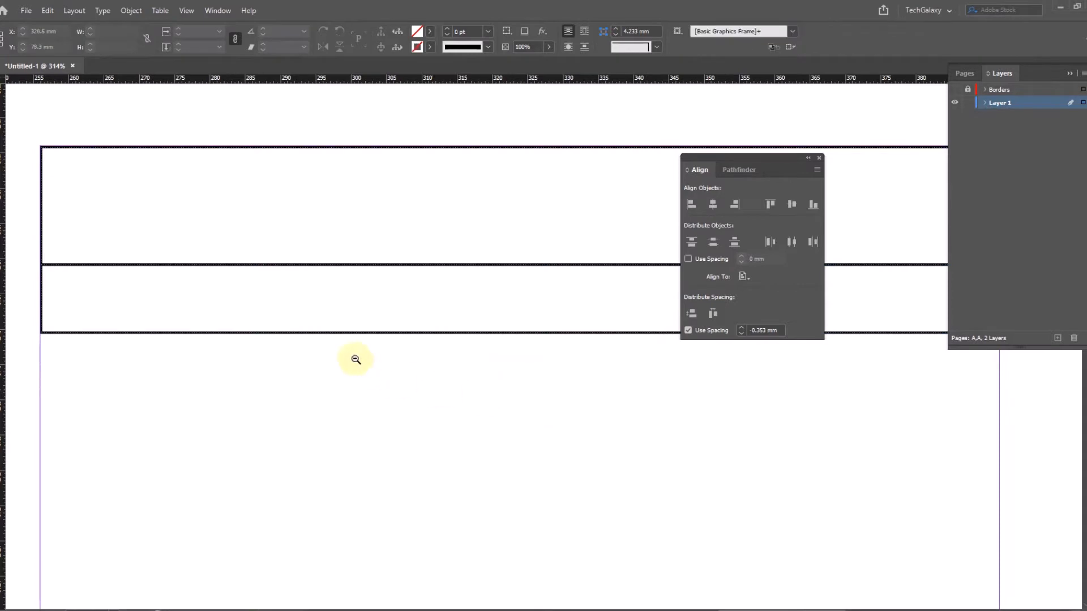
pyautogui.keyDown('alt'); pyautogui.click(355, 345); pyautogui.keyUp('alt')
pyautogui.keyDown('alt'); pyautogui.click(564, 368); pyautogui.keyUp('alt')
pyautogui.keyDown('alt'); pyautogui.click(564, 368); pyautogui.keyUp('alt')
pyautogui.keyDown('alt'); pyautogui.click(582, 352); pyautogui.keyUp('alt')
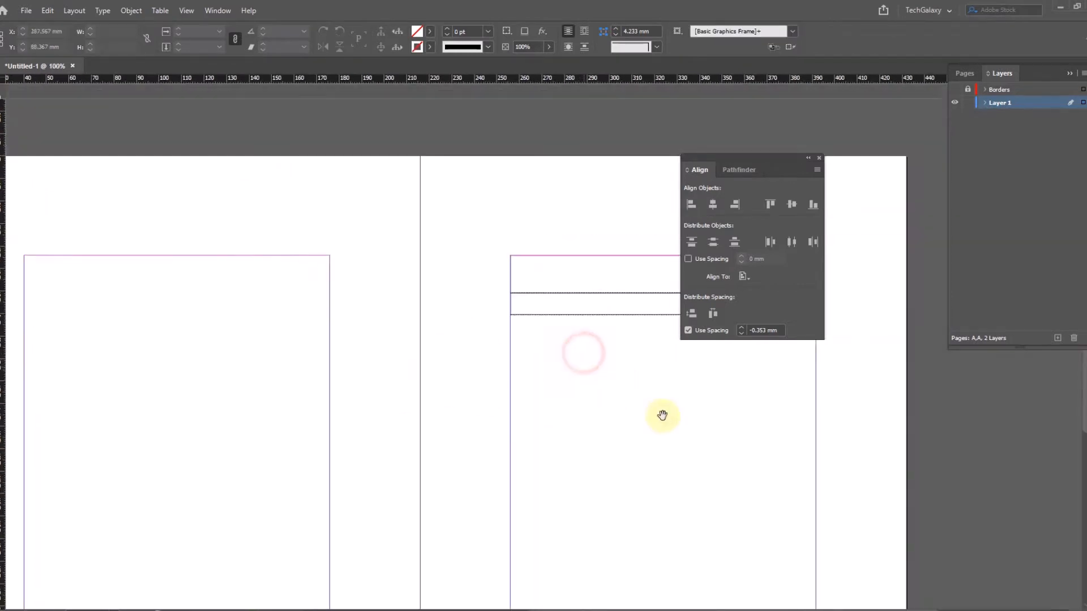
pyautogui.moveTo(704, 430); pyautogui.dragTo(334, 311)
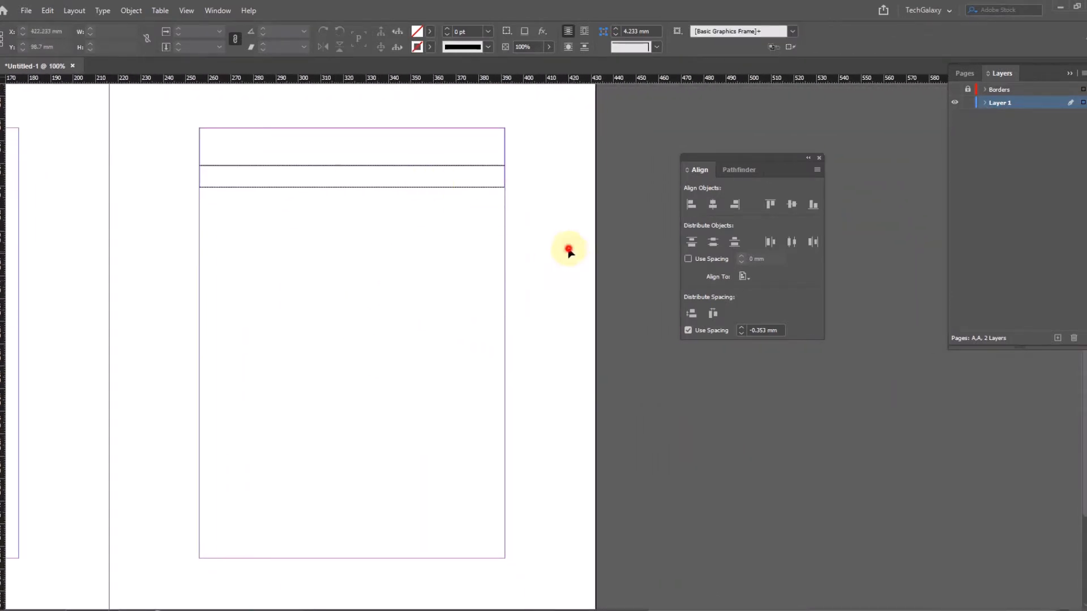
pyautogui.moveTo(565, 245); pyautogui.dragTo(487, 175)
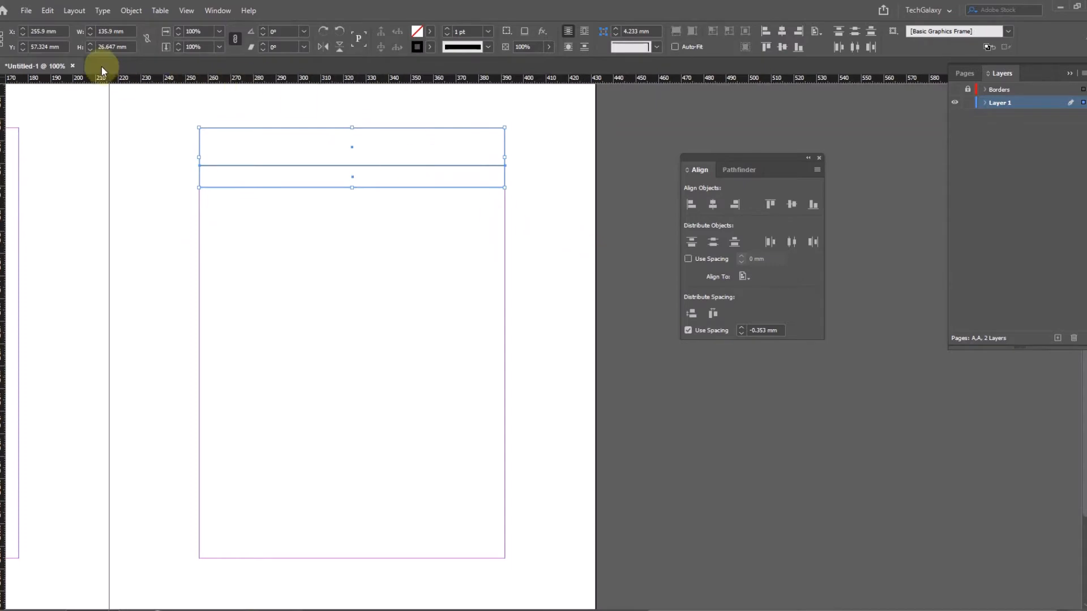
pyautogui.moveTo(435, 263); pyautogui.dragTo(375, 156)
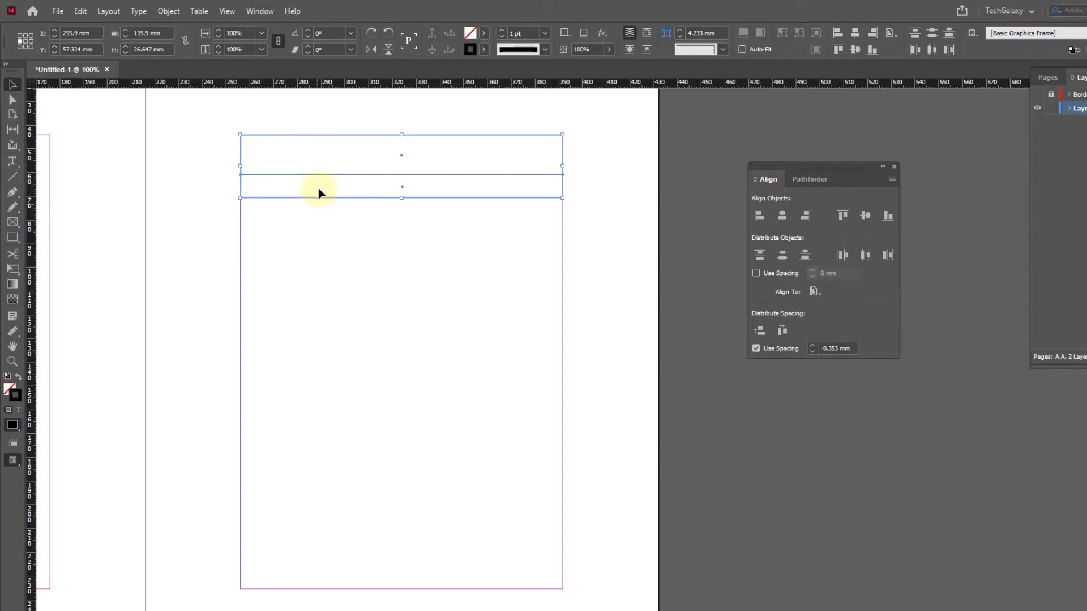
# Switch to Calculator and subtract 0.3527 from the pair's combined height of 26.647
pyautogui.press('super')
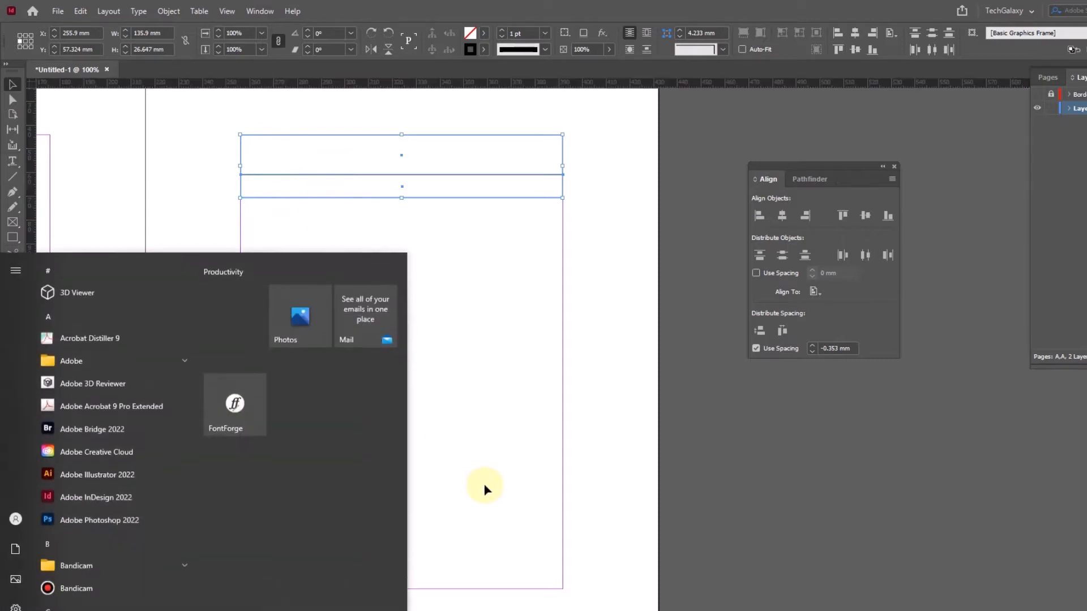
pyautogui.write('calc')
pyautogui.press('Return')
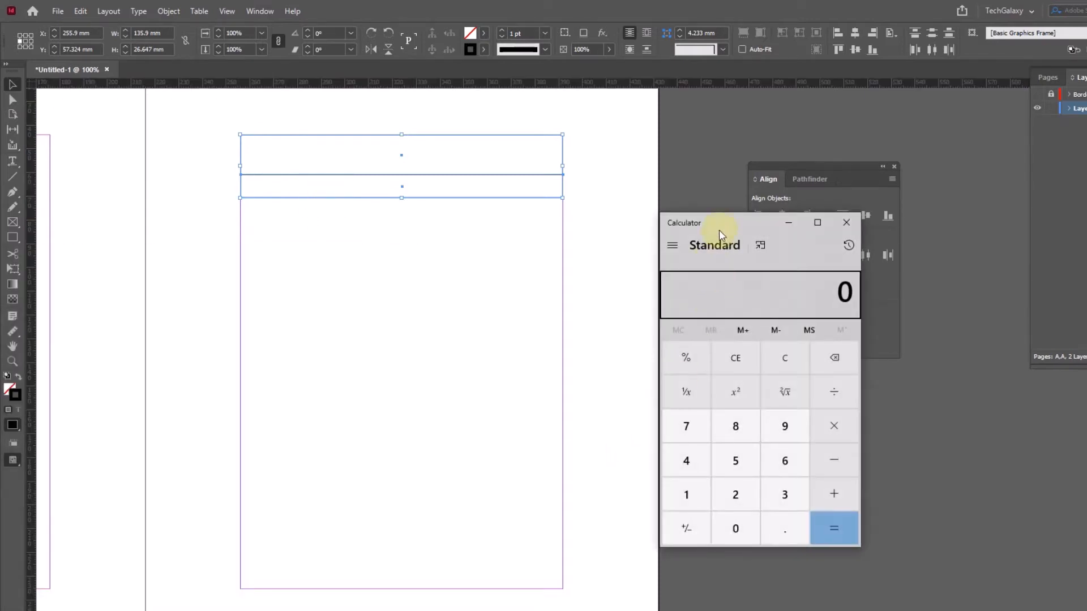
pyautogui.moveTo(722, 226); pyautogui.dragTo(357, 243)
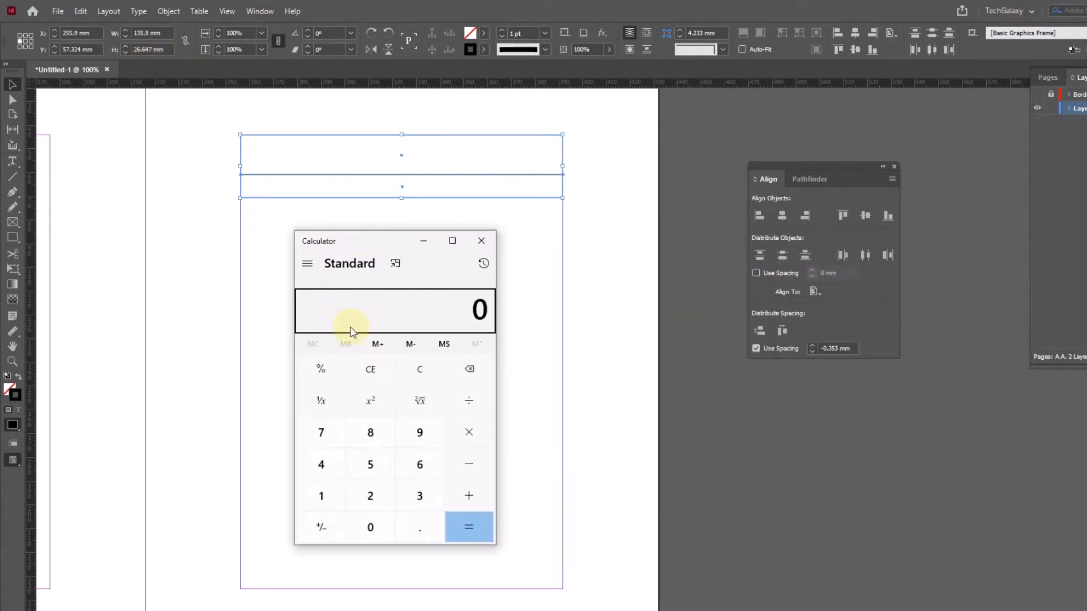
pyautogui.write('26.')
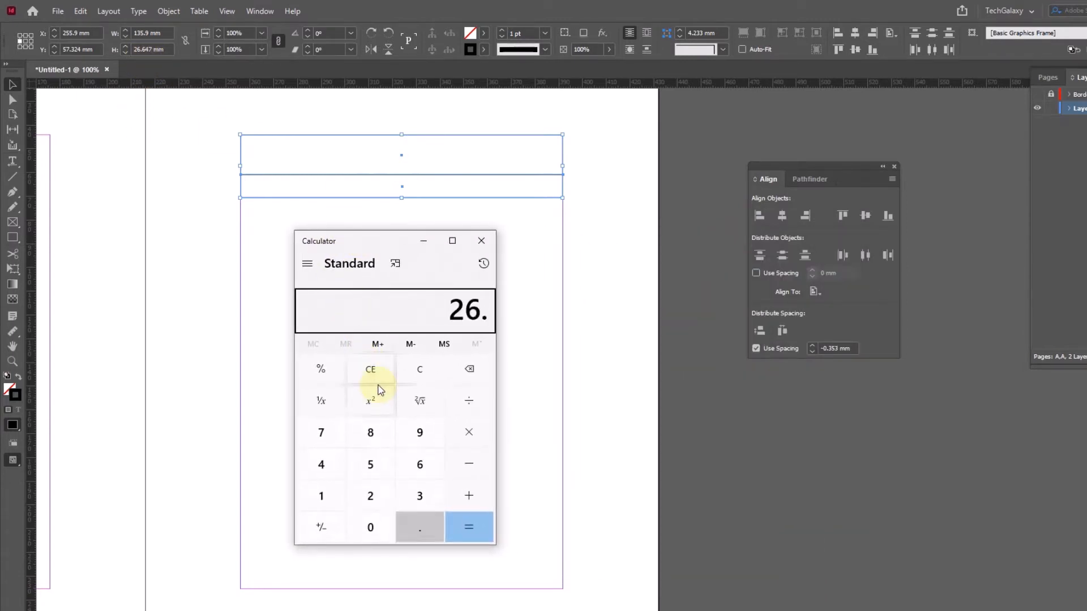
pyautogui.write('647')
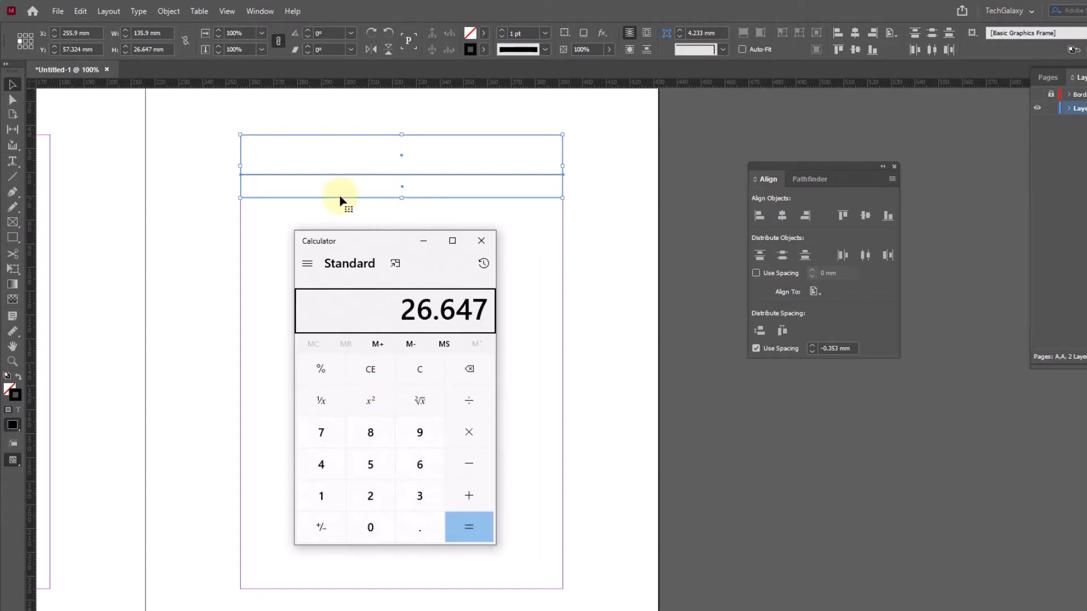
pyautogui.write('-.3')
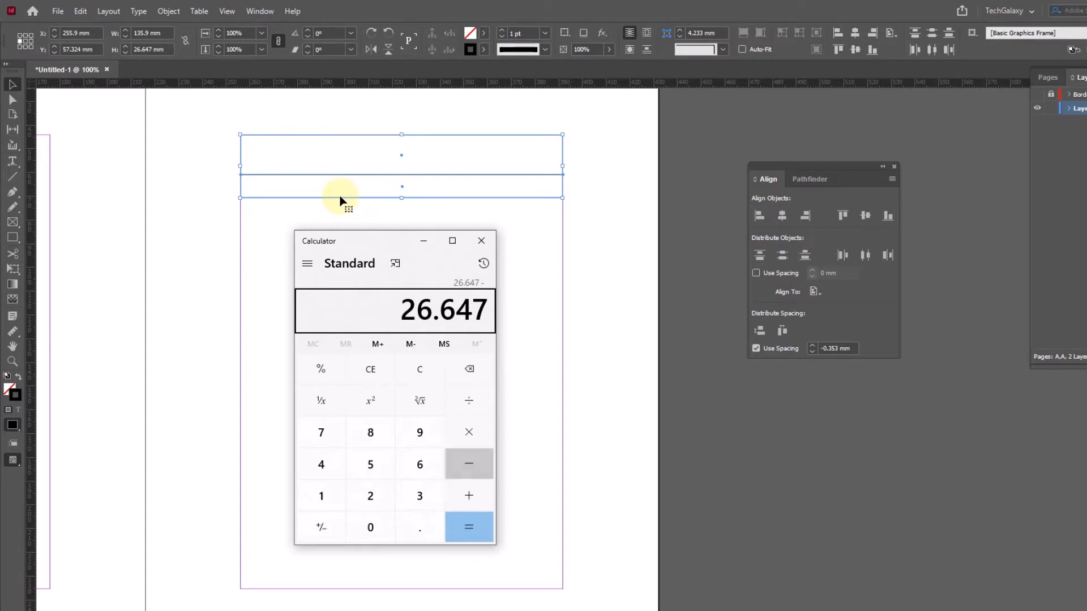
pyautogui.write('527')
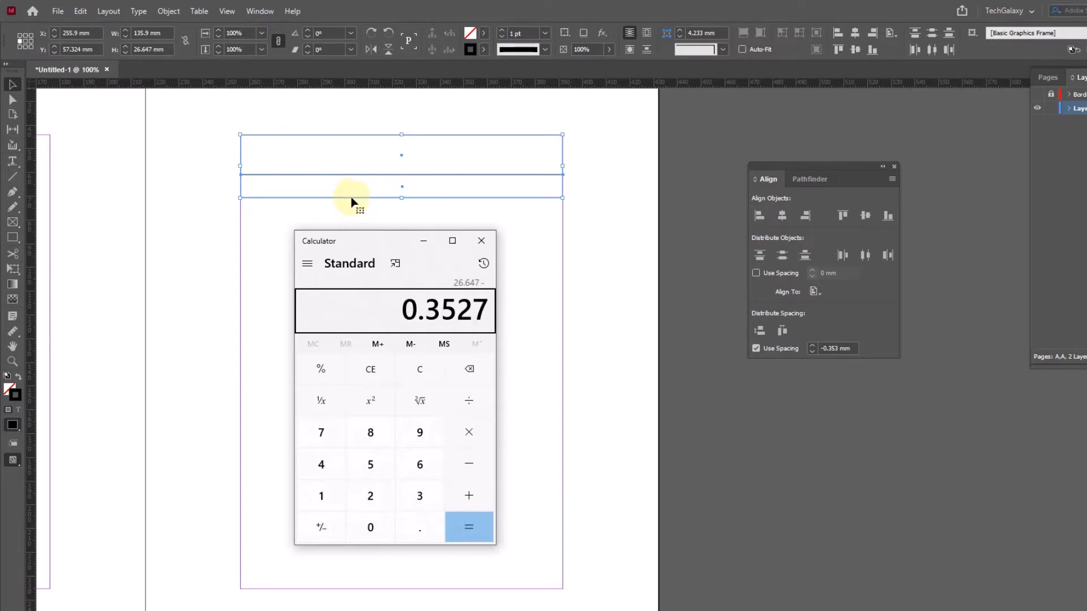
pyautogui.click(489, 535)
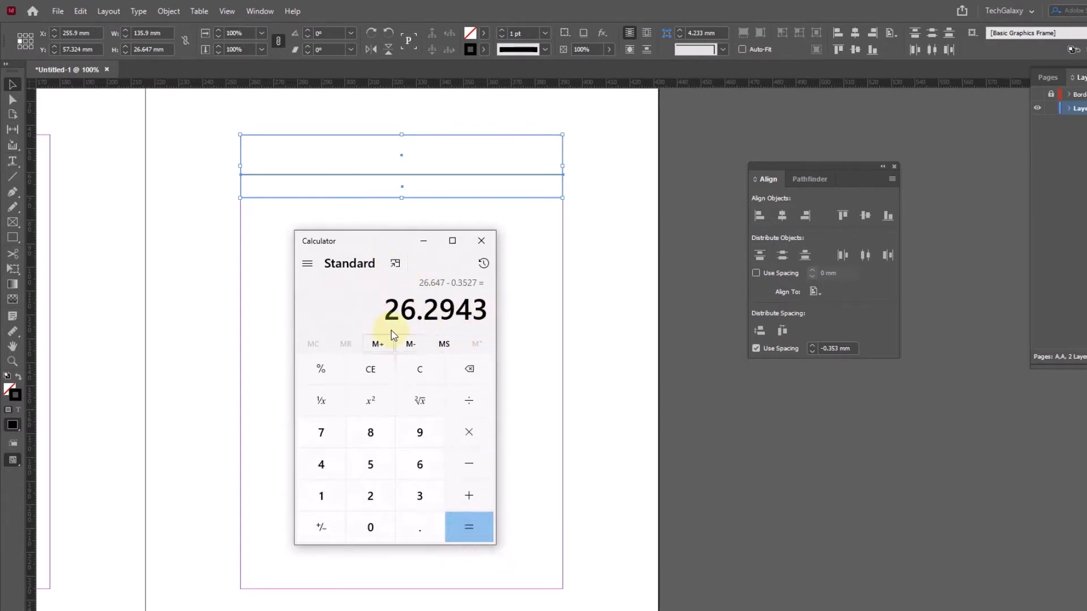
pyautogui.moveTo(371, 235); pyautogui.dragTo(666, 303)
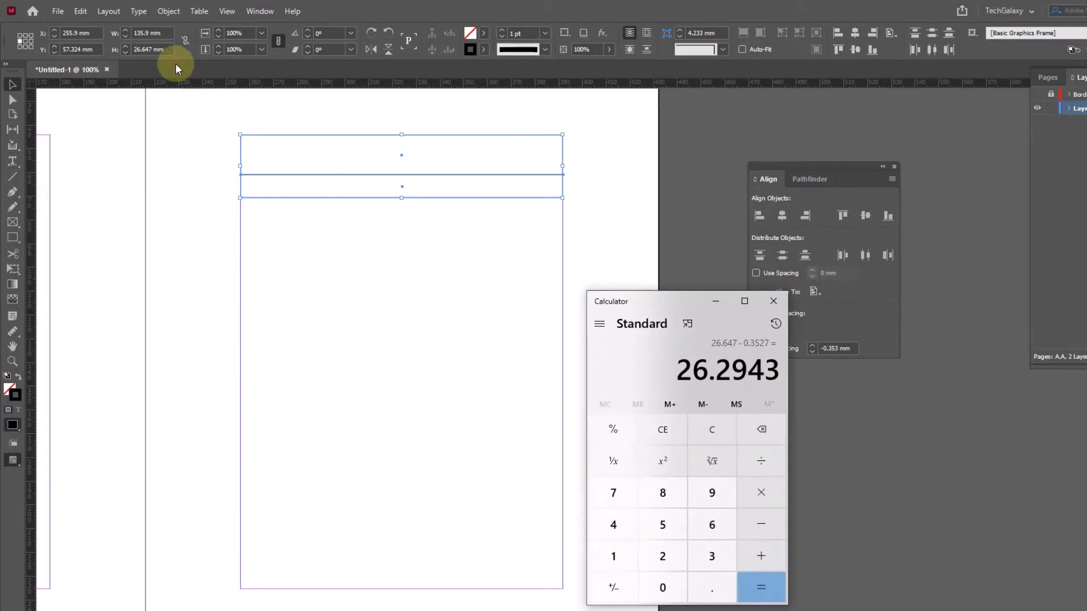
# Set up a previewed Step and Repeat of the pair with a 0 mm horizontal and 26.2943 mm vertical offset
pyautogui.click(81, 11)
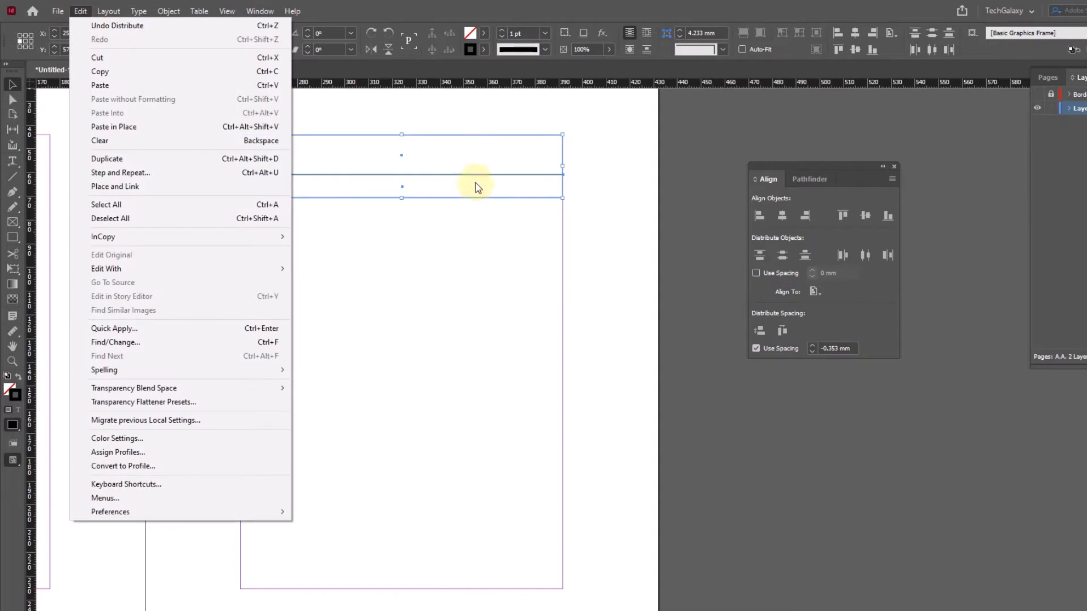
pyautogui.click(145, 173)
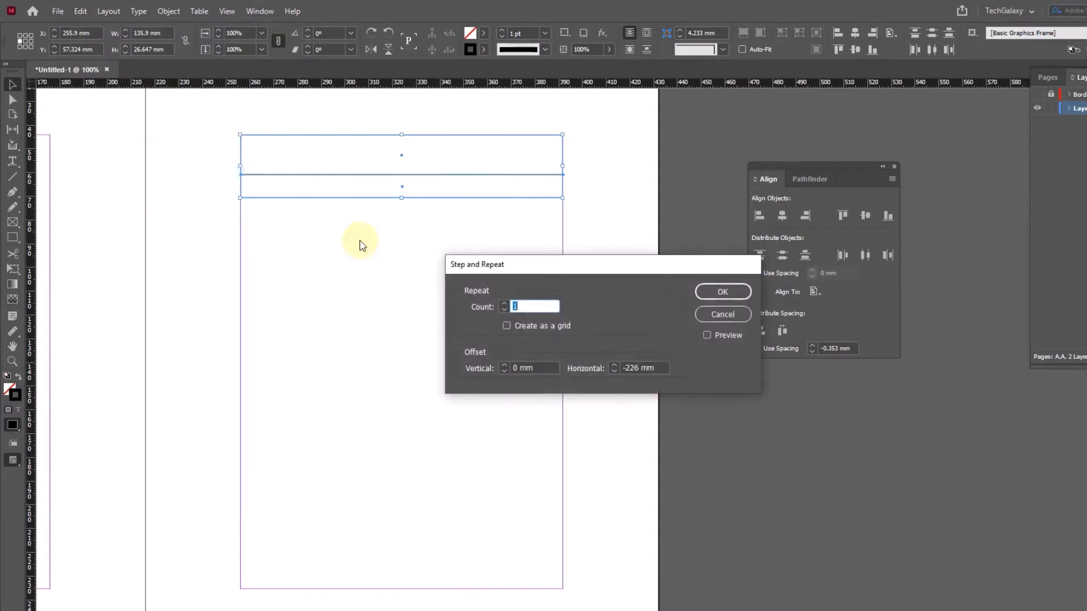
pyautogui.tripleClick(646, 368)
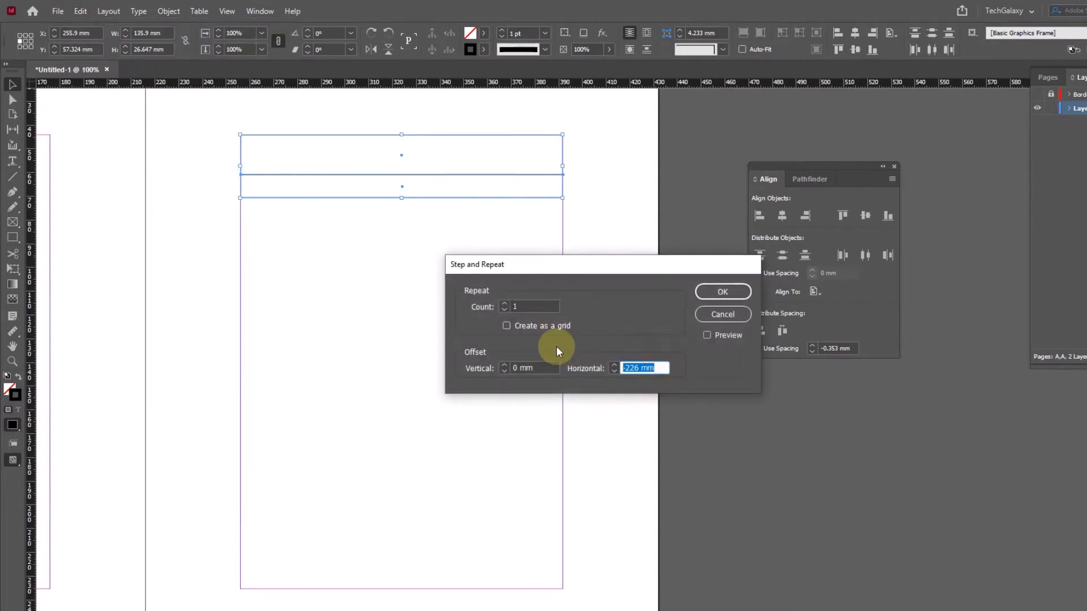
pyautogui.write('0')
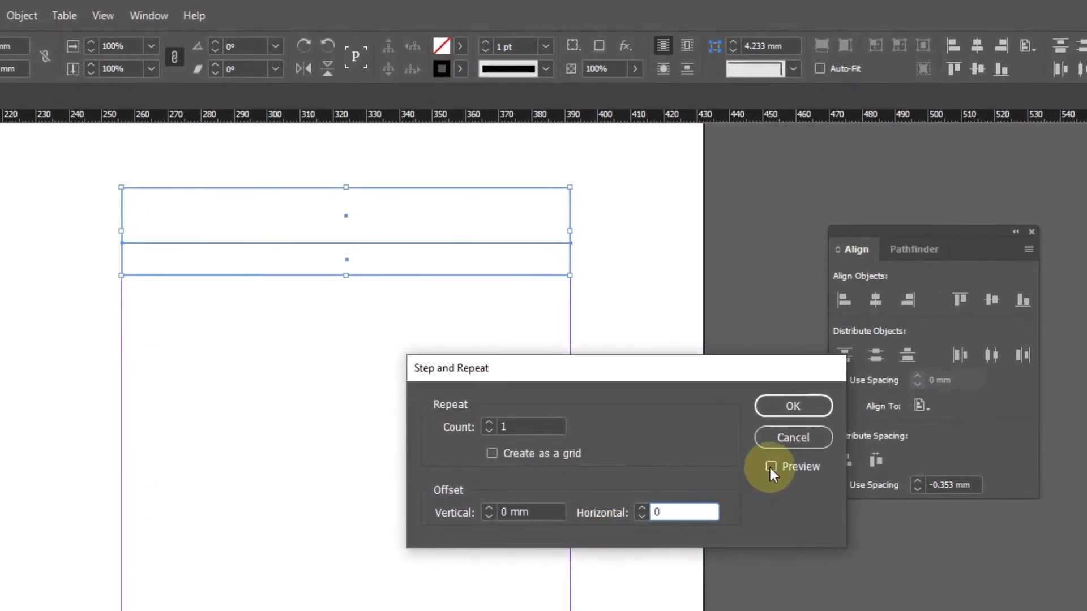
pyautogui.click(771, 468)
pyautogui.tripleClick(542, 511)
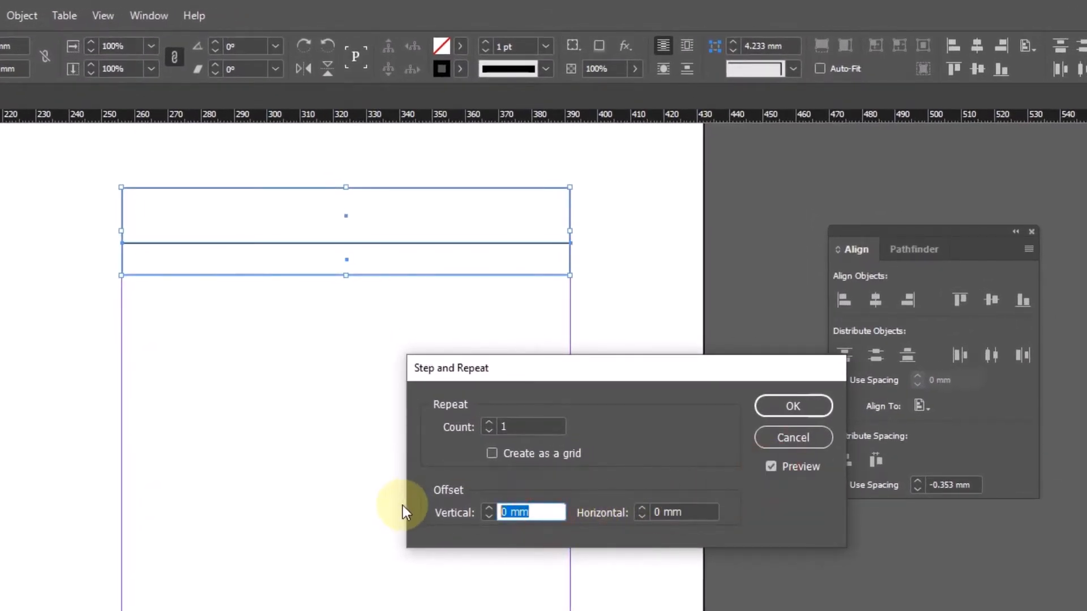
pyautogui.write('26.2943')
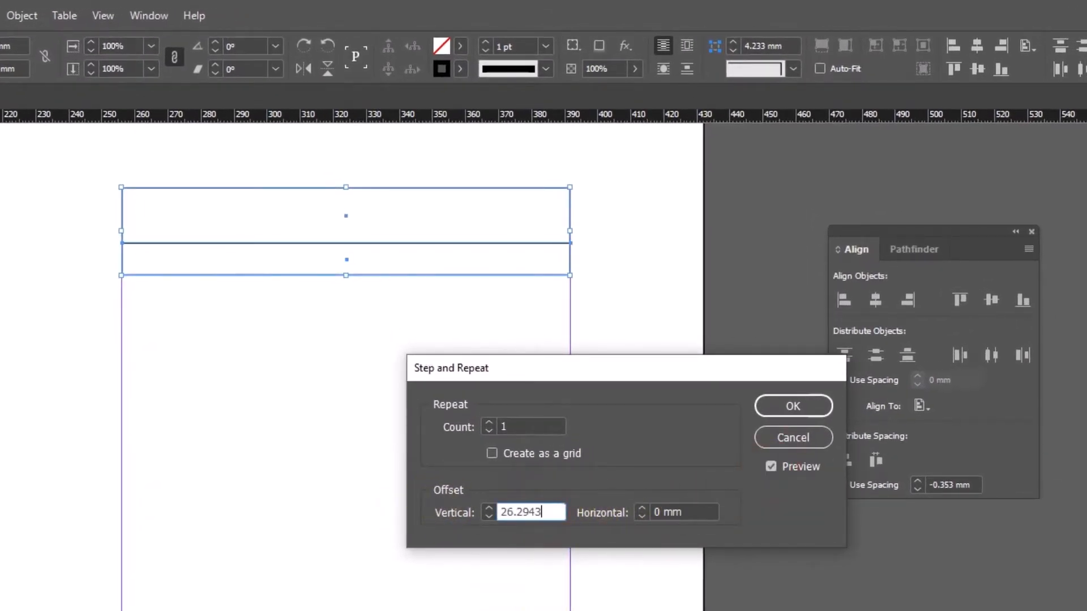
pyautogui.hotkey('alt', 'Tab')
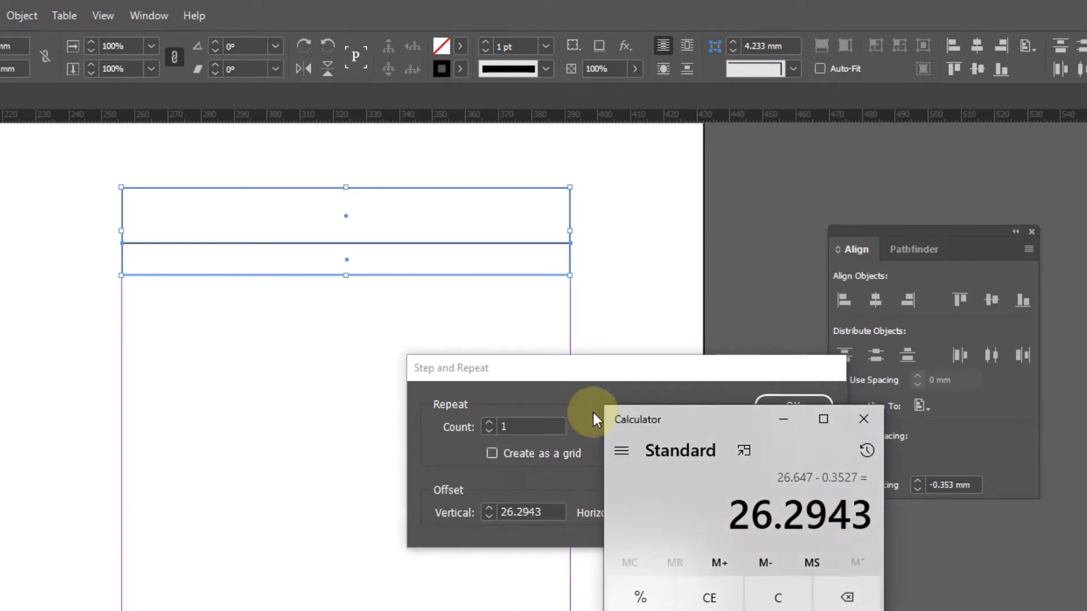
pyautogui.moveTo(576, 366); pyautogui.dragTo(154, 399)
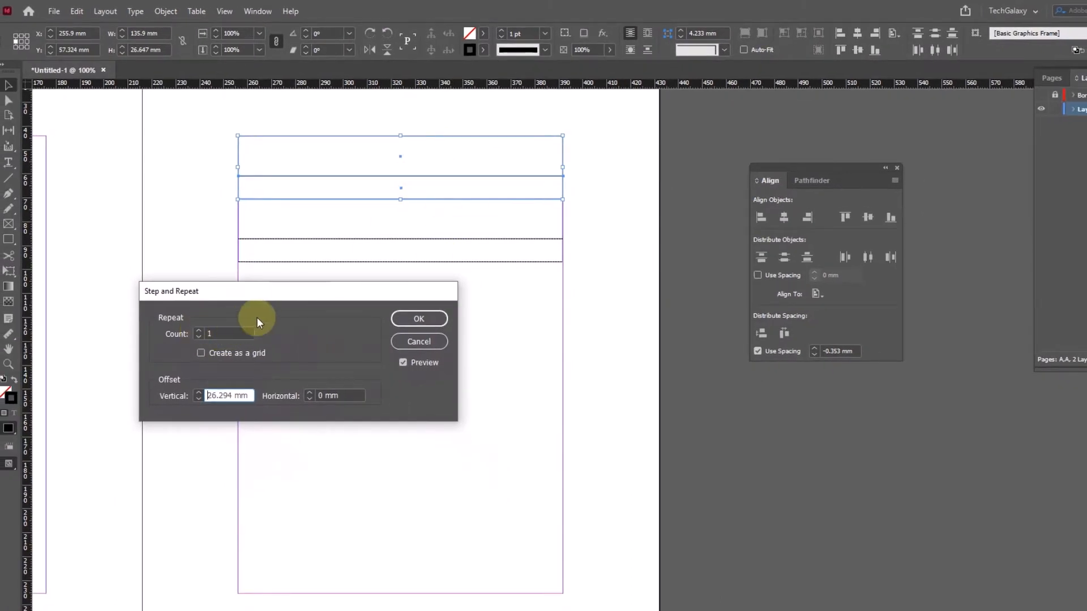
pyautogui.moveTo(284, 292); pyautogui.dragTo(274, 300)
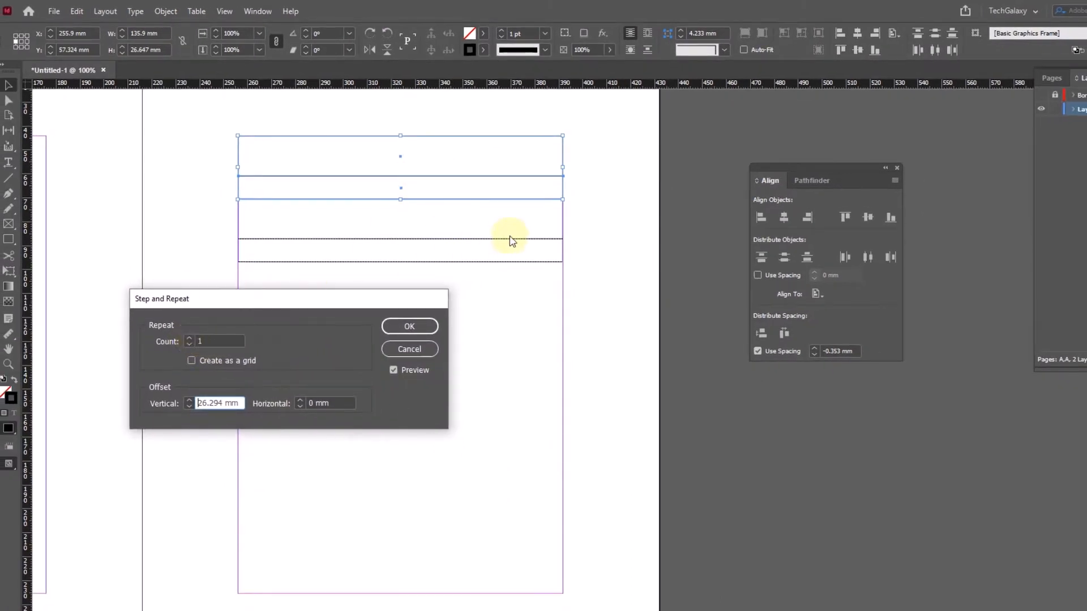
# Set the repeat count to 7 and create the copies down the page
pyautogui.click(190, 338)
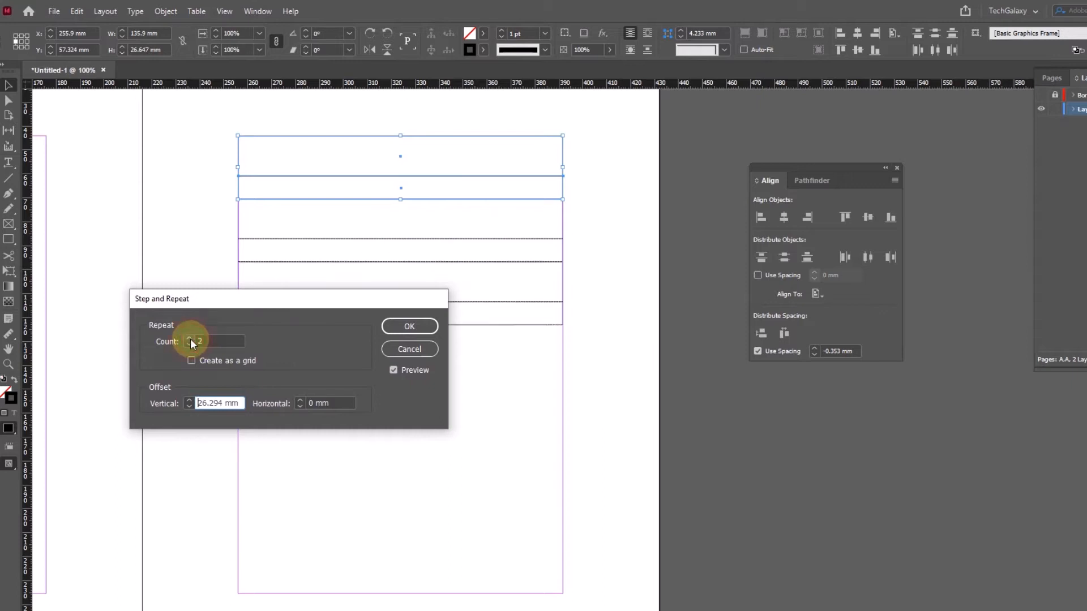
pyautogui.click(190, 338)
pyautogui.click(189, 339)
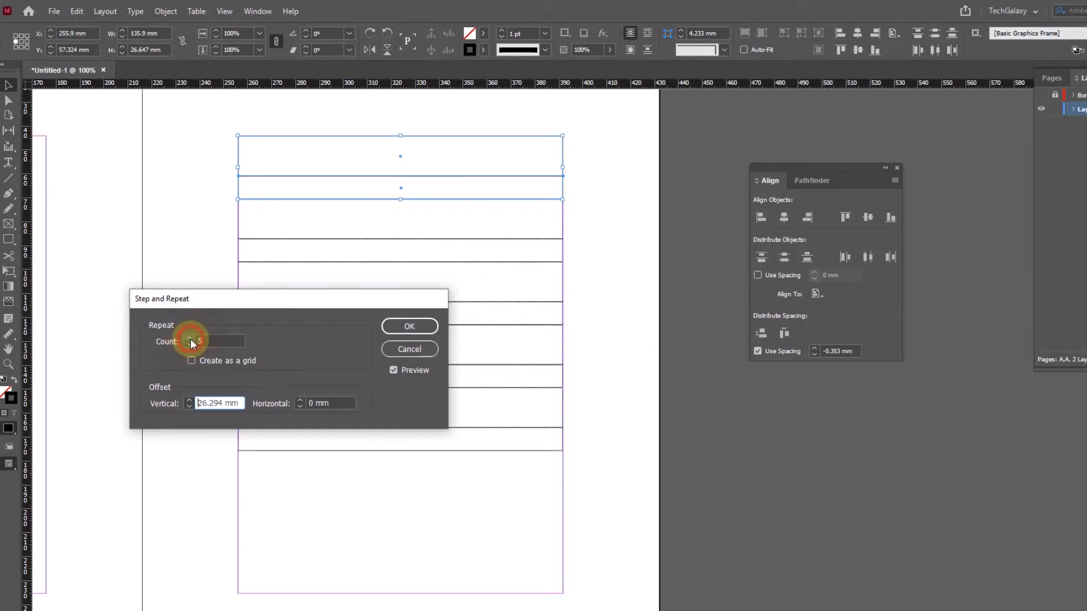
pyautogui.click(190, 338)
pyautogui.click(190, 339)
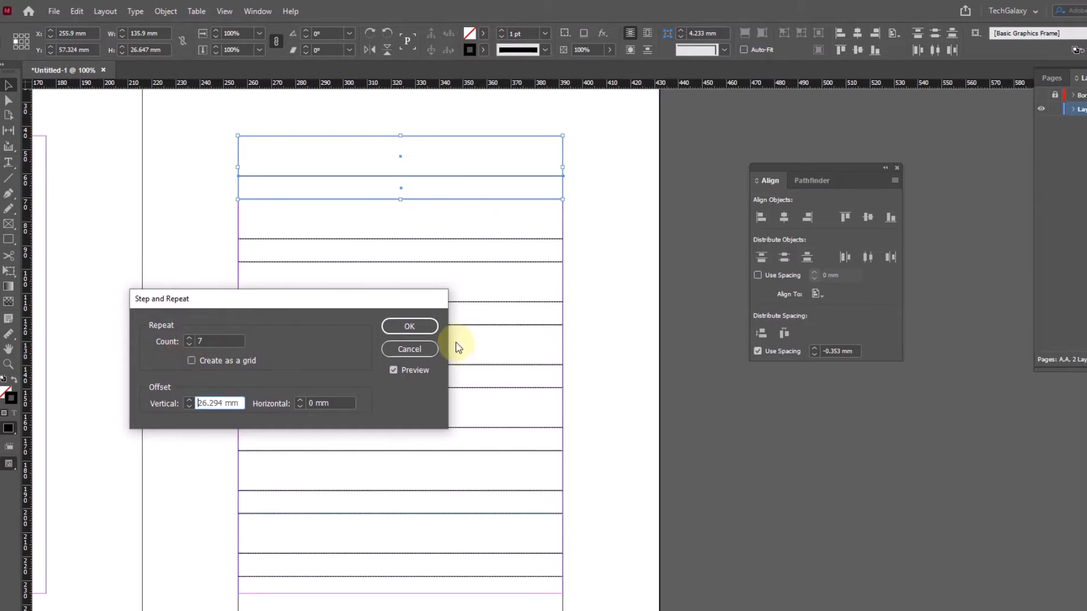
pyautogui.click(409, 326)
pyautogui.scroll(-5, 597, 357)
pyautogui.click(623, 497)
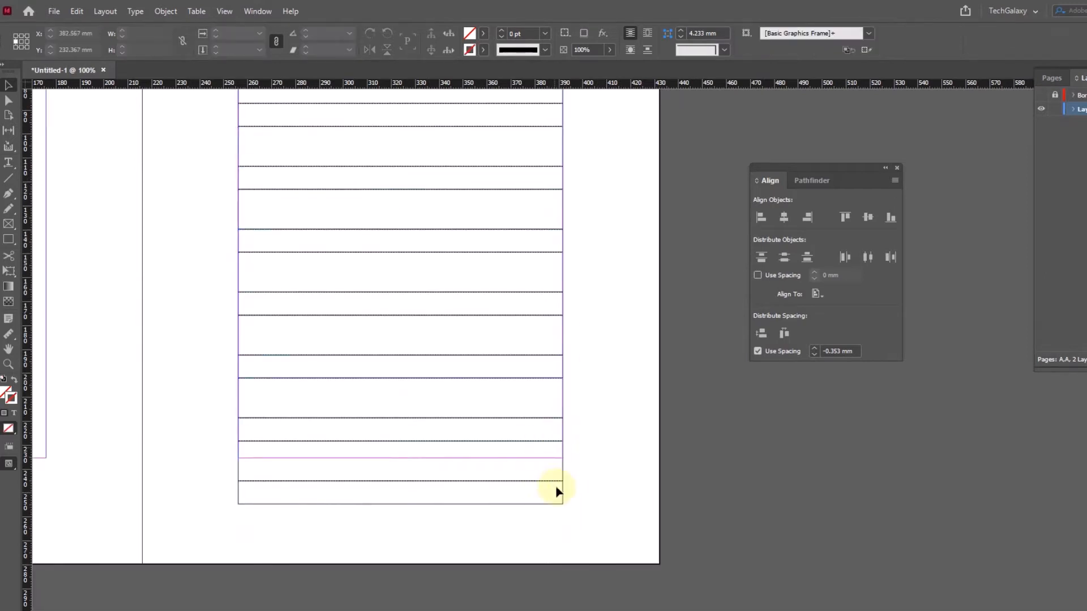
# Select all the stacked rectangles and shrink their overall height to 191.4 mm to end at the bottom margin
pyautogui.keyDown('ctrl'); pyautogui.keyDown('alt'); pyautogui.click(453, 408); pyautogui.keyUp('alt'); pyautogui.keyUp('ctrl')
pyautogui.click(604, 298)
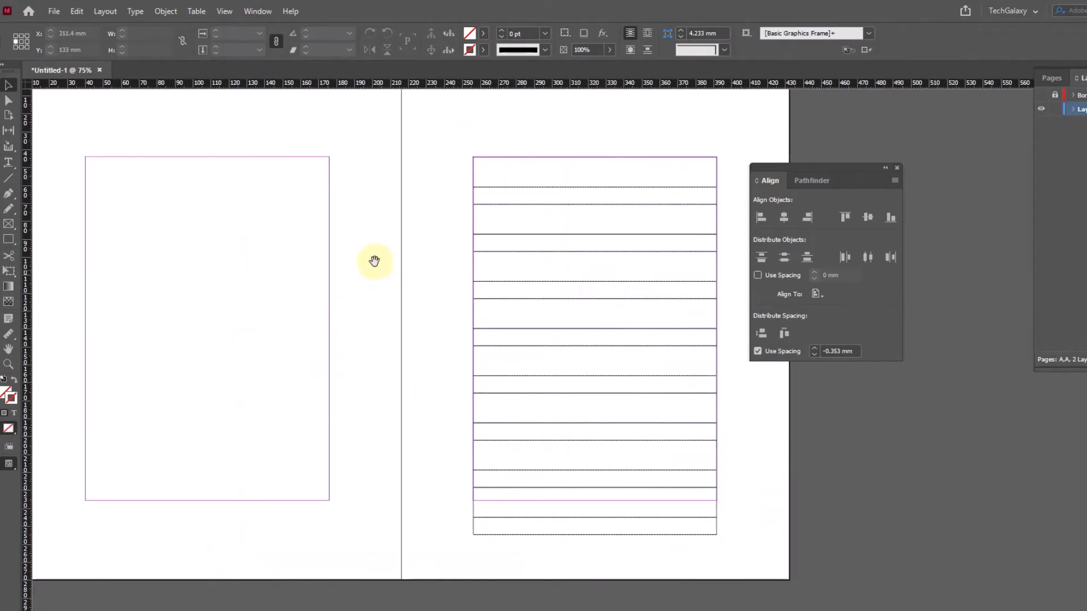
pyautogui.moveTo(432, 136); pyautogui.dragTo(623, 541)
pyautogui.moveTo(481, 134); pyautogui.dragTo(628, 610)
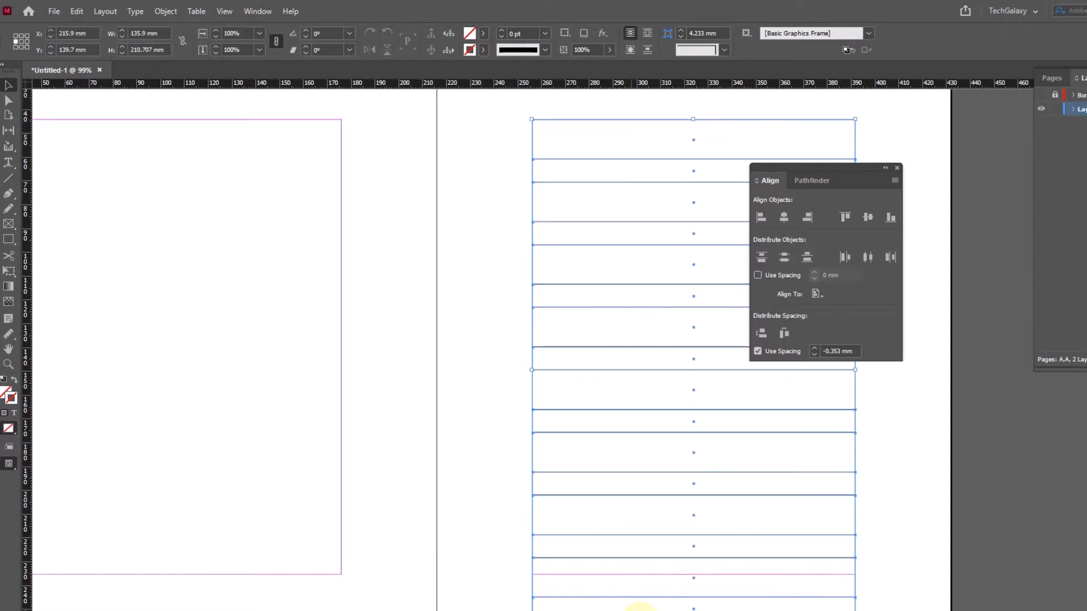
pyautogui.moveTo(496, 129); pyautogui.dragTo(709, 575)
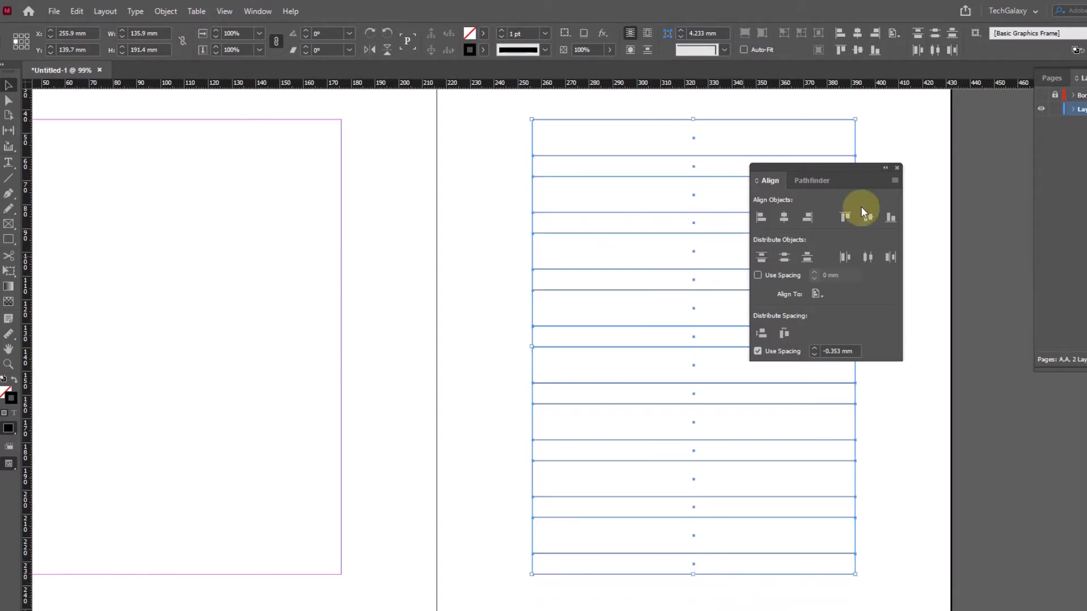
# Move the Align options clear of the page and check the heights of the first tall and first small rectangles
pyautogui.moveTo(843, 168); pyautogui.dragTo(1008, 403)
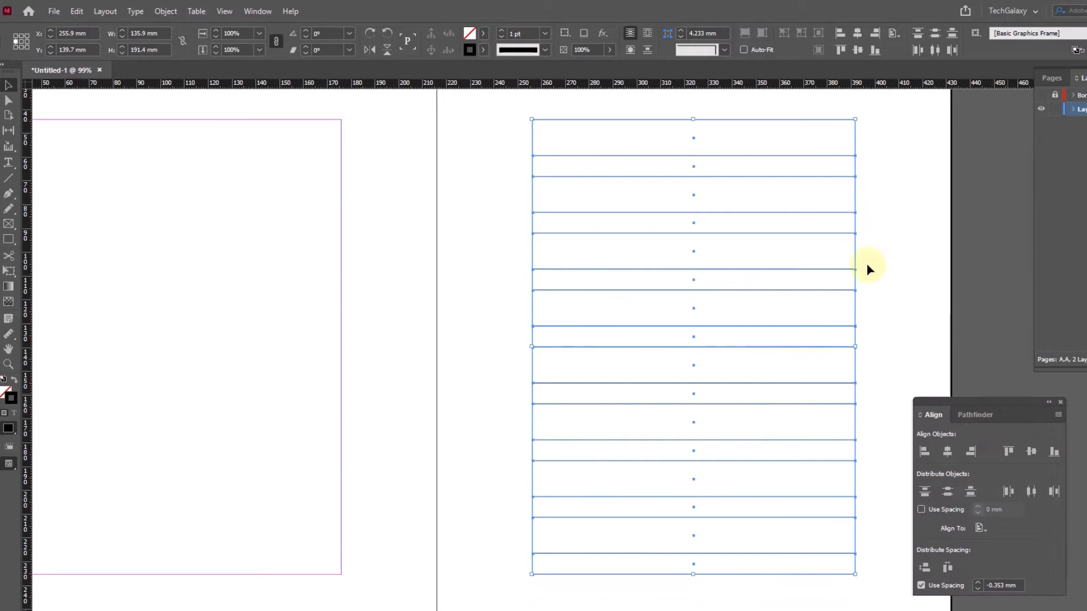
pyautogui.click(484, 196)
pyautogui.moveTo(510, 121); pyautogui.dragTo(548, 137)
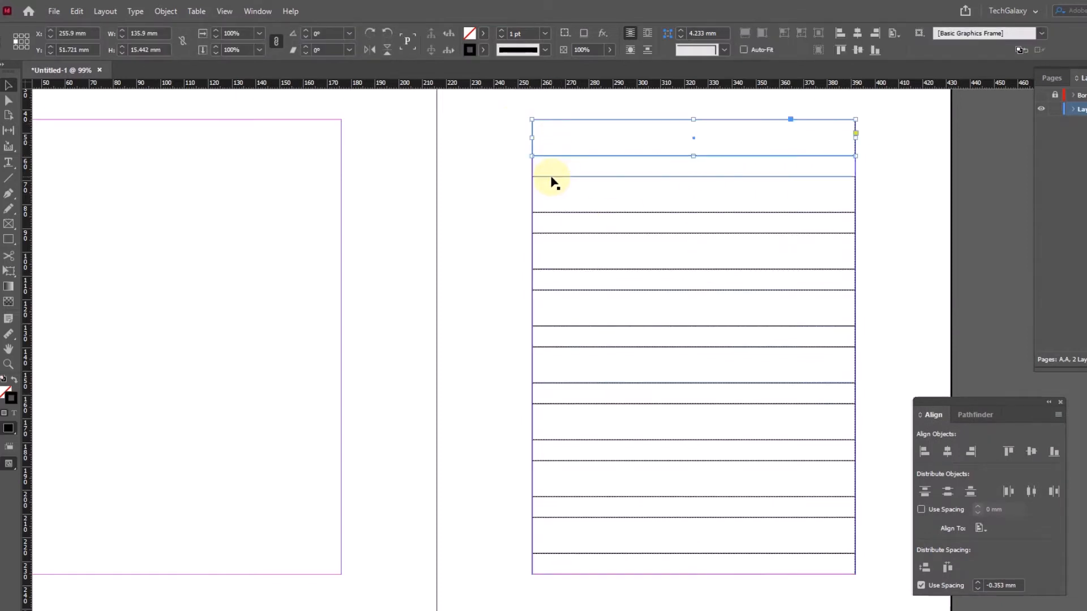
pyautogui.click(553, 166)
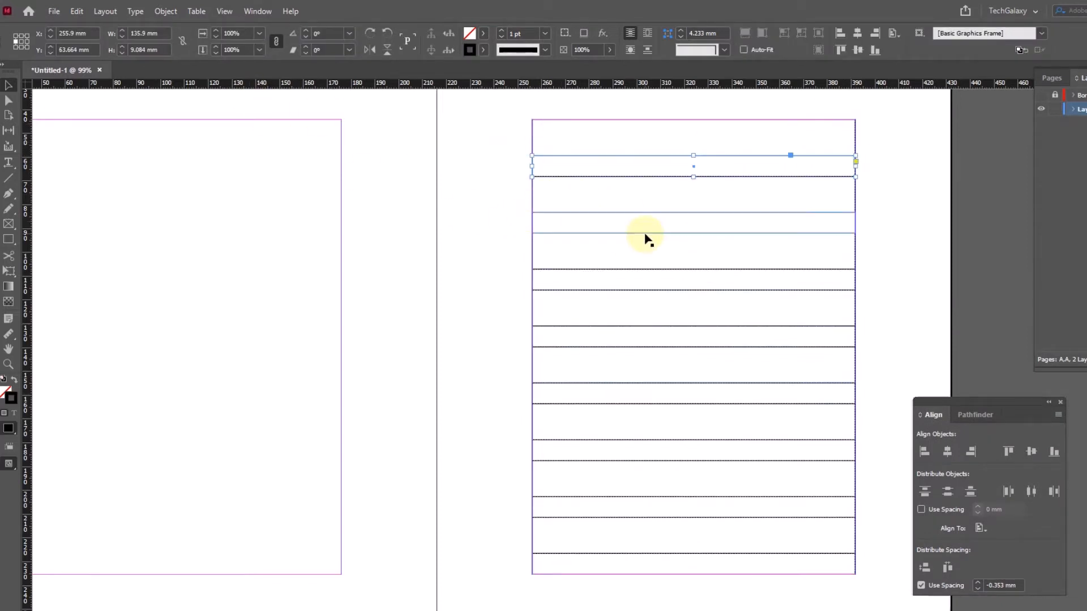
# Duplicate the whole stack of tall and small rectangles onto the left page's margins and close the Align options
pyautogui.moveTo(752, 216); pyautogui.dragTo(650, 202)
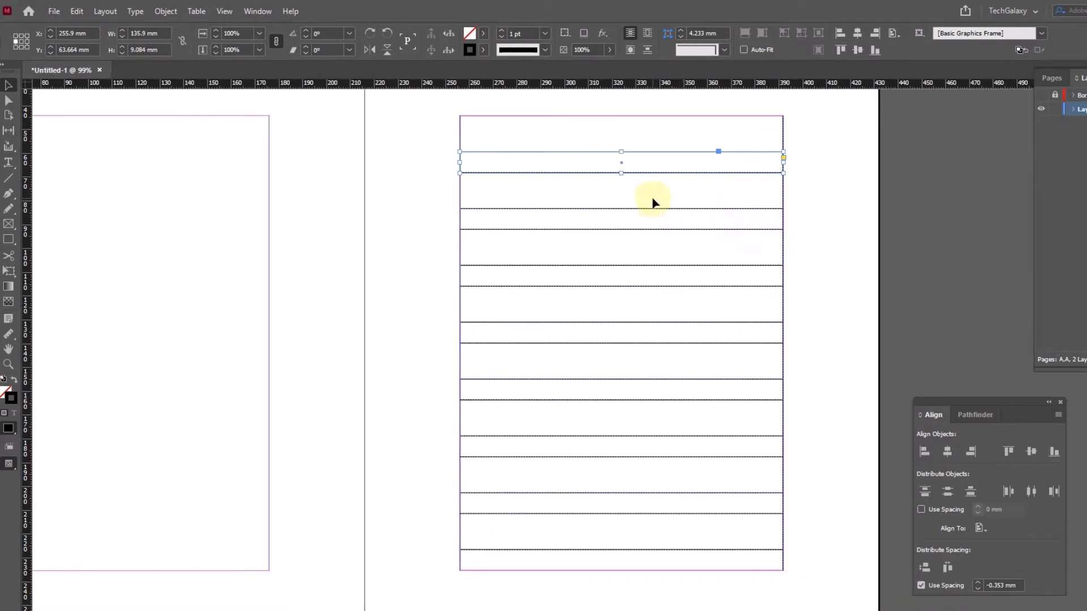
pyautogui.click(524, 260)
pyautogui.moveTo(521, 219); pyautogui.dragTo(620, 592)
pyautogui.moveTo(777, 243); pyautogui.dragTo(394, 263)
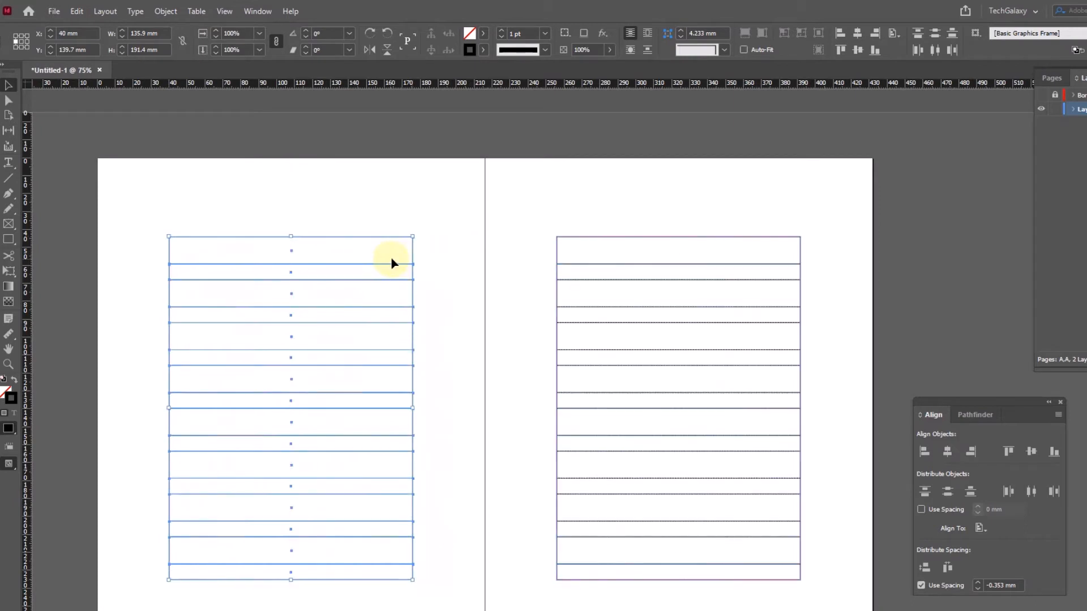
pyautogui.click(457, 201)
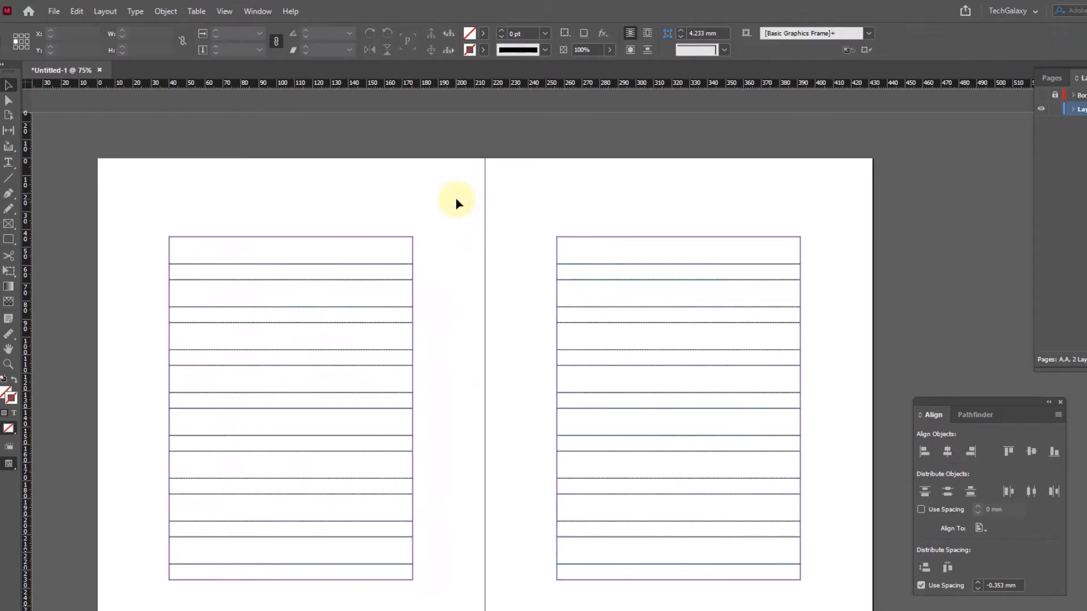
pyautogui.click(1060, 403)
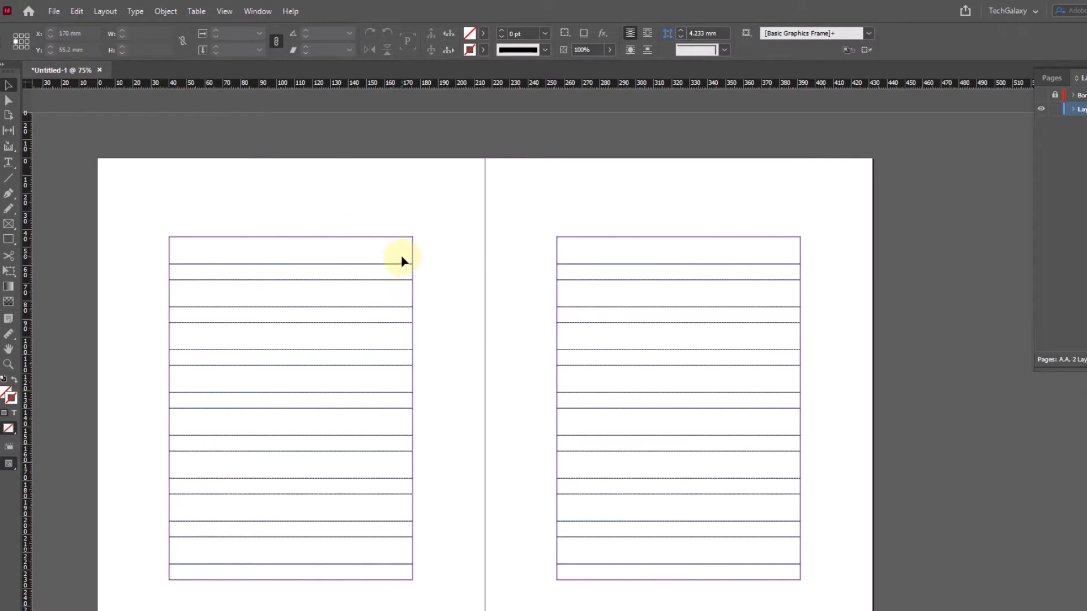
# Select every tall rectangle on both pages, leaving the small ones out, and cut them
pyautogui.moveTo(376, 206); pyautogui.dragTo(577, 248)
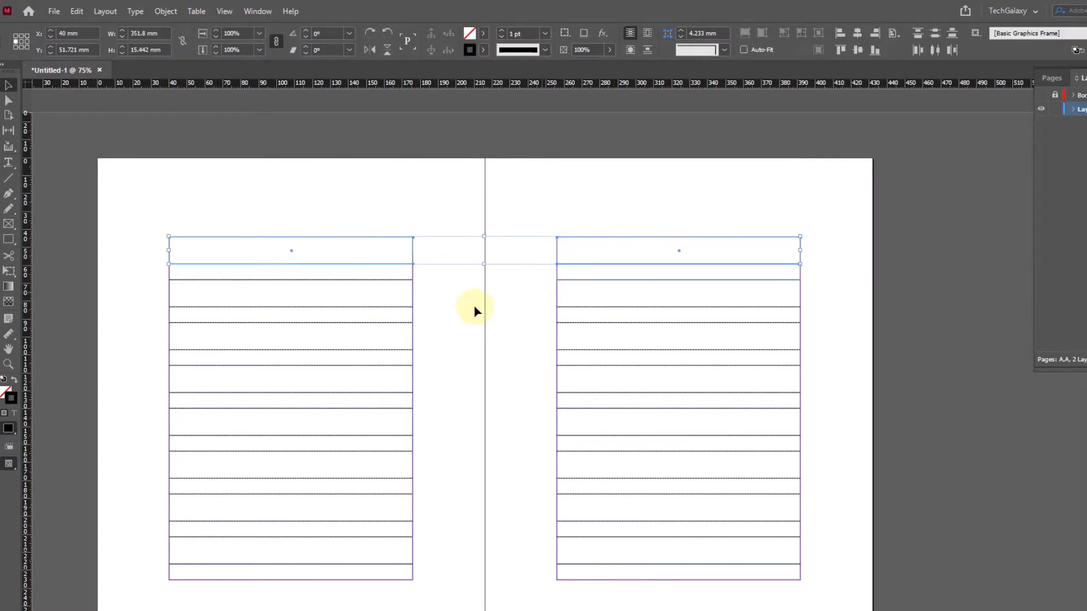
pyautogui.moveTo(449, 291); pyautogui.dragTo(401, 295)
pyautogui.moveTo(542, 292); pyautogui.dragTo(573, 294)
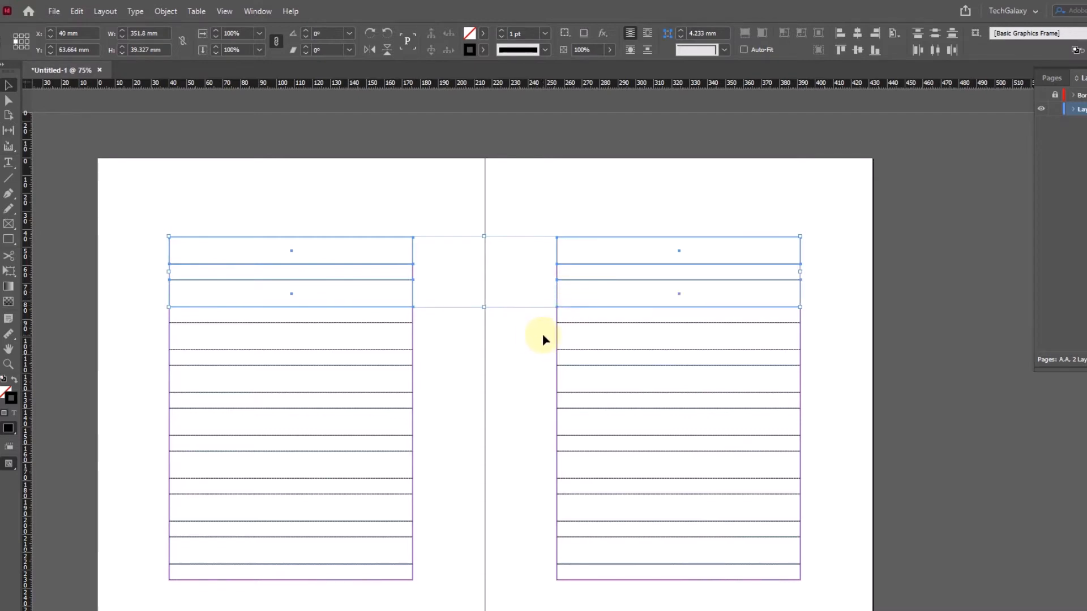
pyautogui.moveTo(552, 332); pyautogui.dragTo(553, 347)
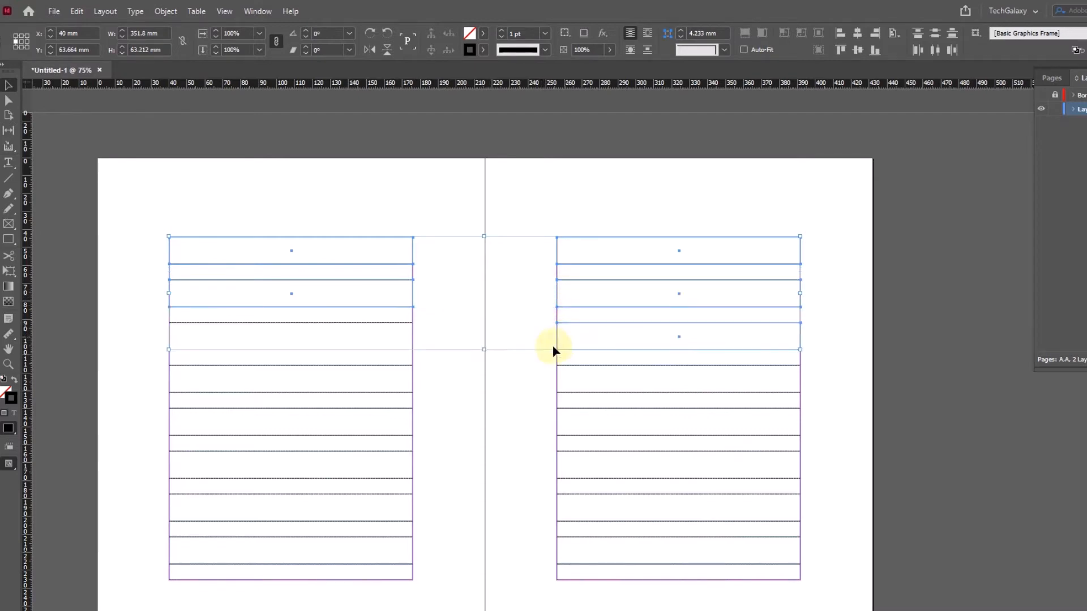
pyautogui.moveTo(412, 339); pyautogui.dragTo(464, 400)
pyautogui.moveTo(551, 377); pyautogui.dragTo(566, 382)
pyautogui.moveTo(408, 427); pyautogui.dragTo(406, 428)
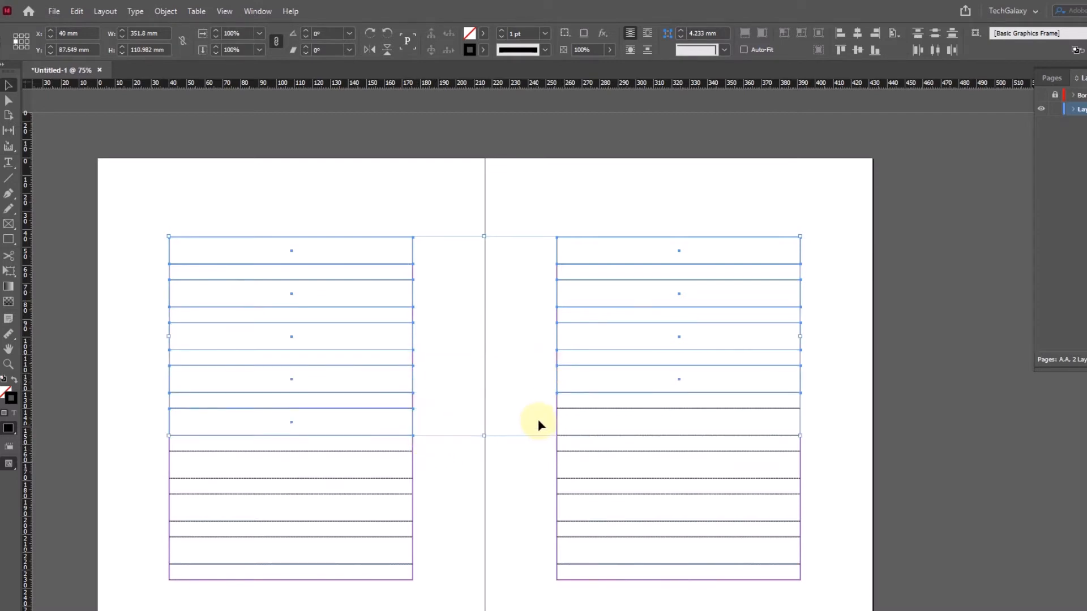
pyautogui.moveTo(539, 421); pyautogui.dragTo(565, 427)
pyautogui.moveTo(425, 461); pyautogui.dragTo(415, 466)
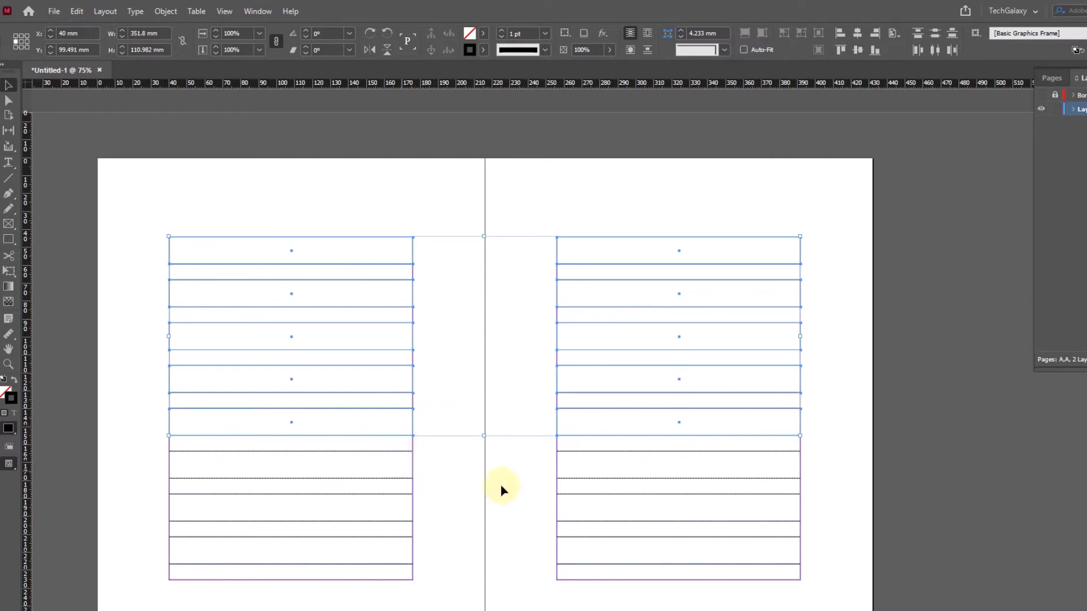
pyautogui.moveTo(547, 456); pyautogui.dragTo(569, 448)
pyautogui.moveTo(427, 514); pyautogui.dragTo(408, 499)
pyautogui.keyDown('shift'); pyautogui.click(558, 518); pyautogui.keyUp('shift')
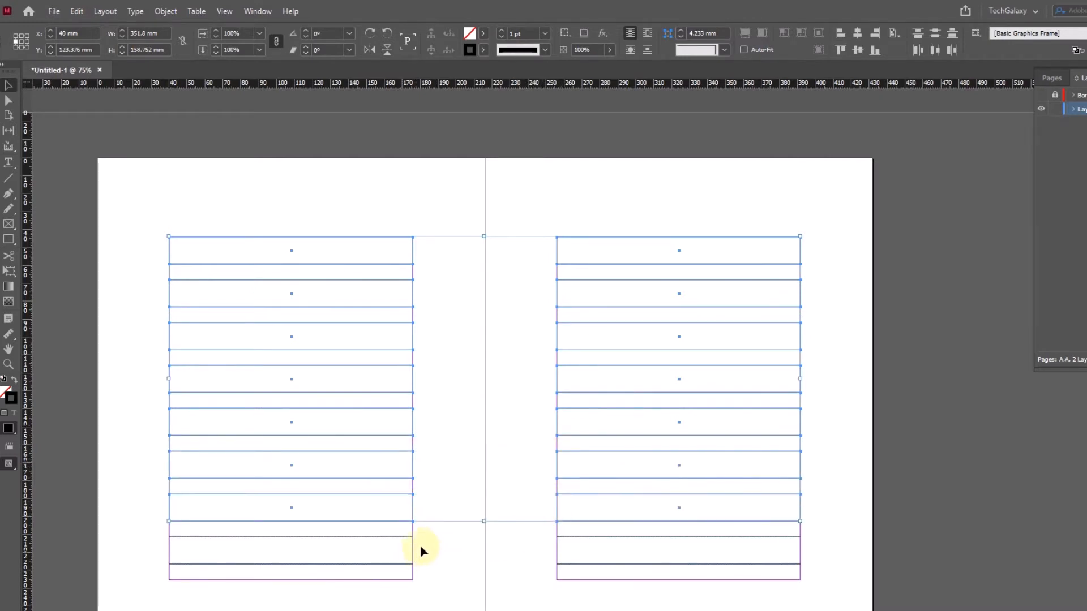
pyautogui.moveTo(426, 544); pyautogui.dragTo(408, 555)
pyautogui.moveTo(542, 542); pyautogui.dragTo(562, 562)
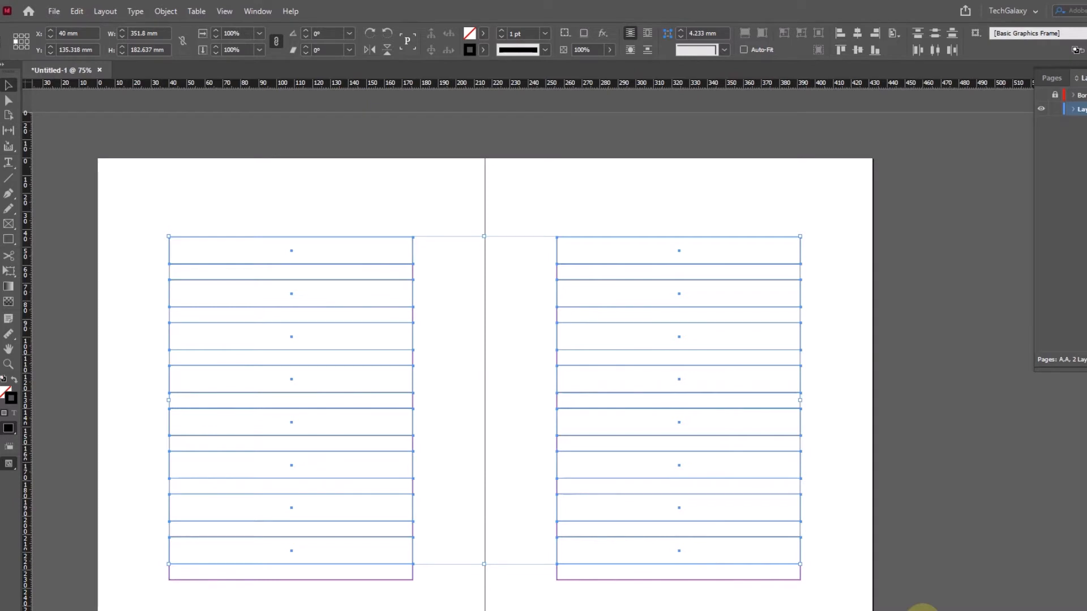
pyautogui.click(923, 609)
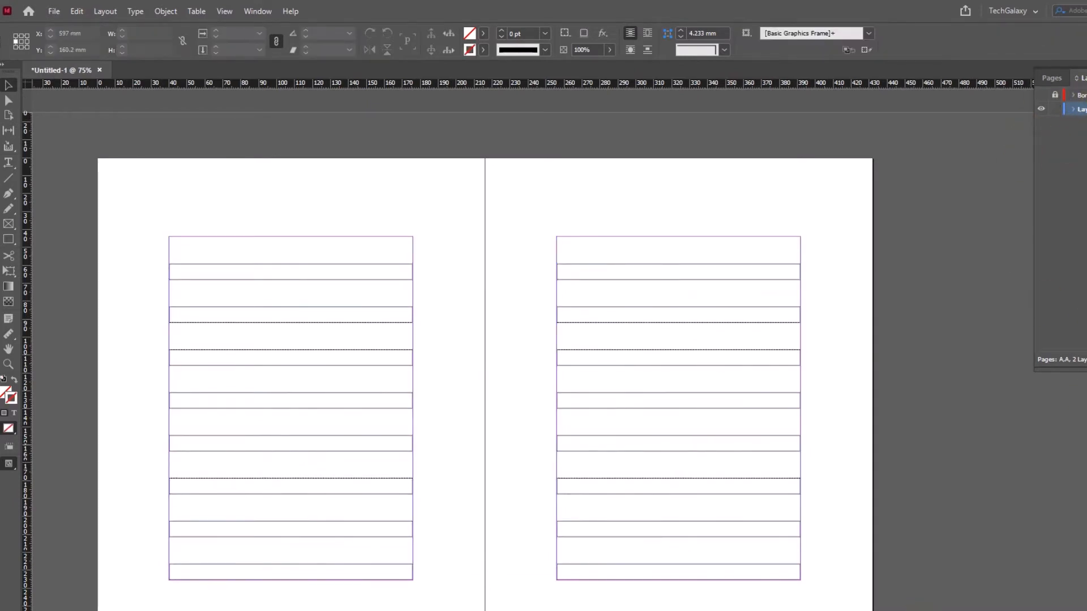
# Create a new layer and name it Arabic Box
pyautogui.click(1042, 361)
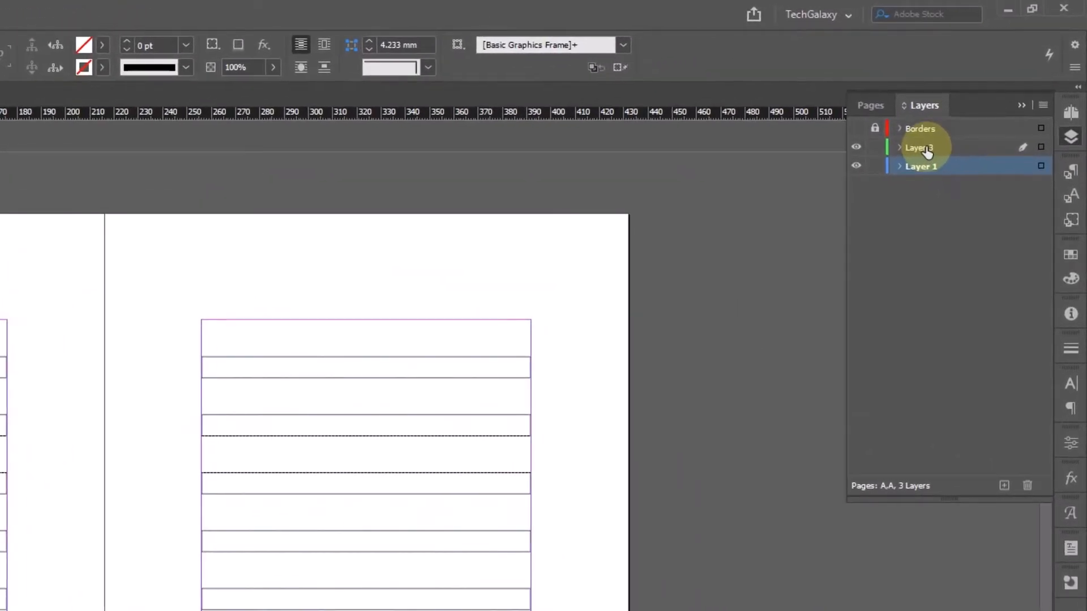
pyautogui.click(924, 149)
pyautogui.doubleClick(925, 148)
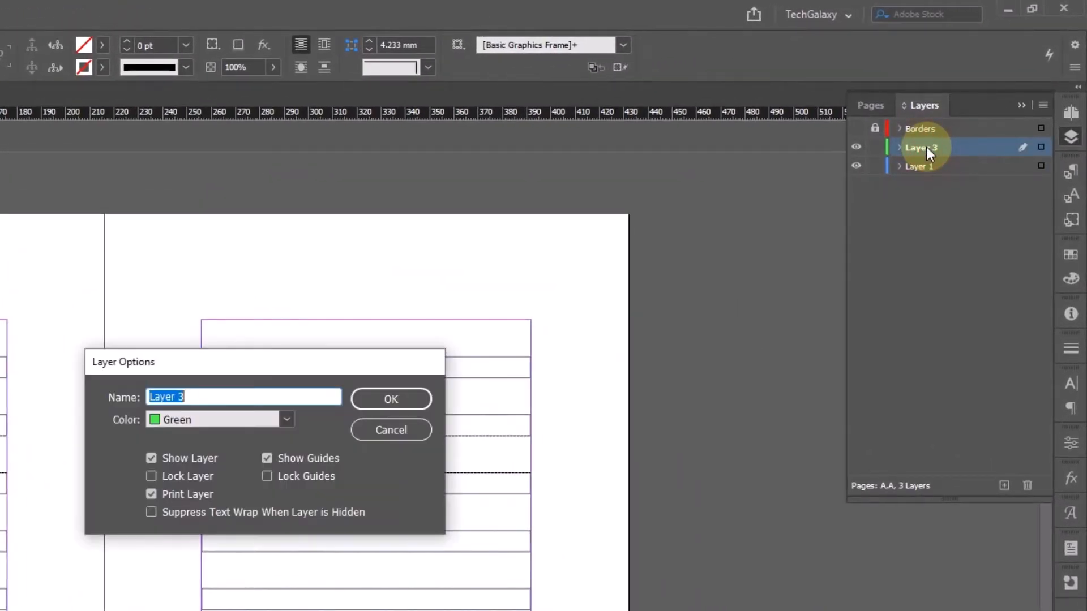
pyautogui.write('Arabic Box')
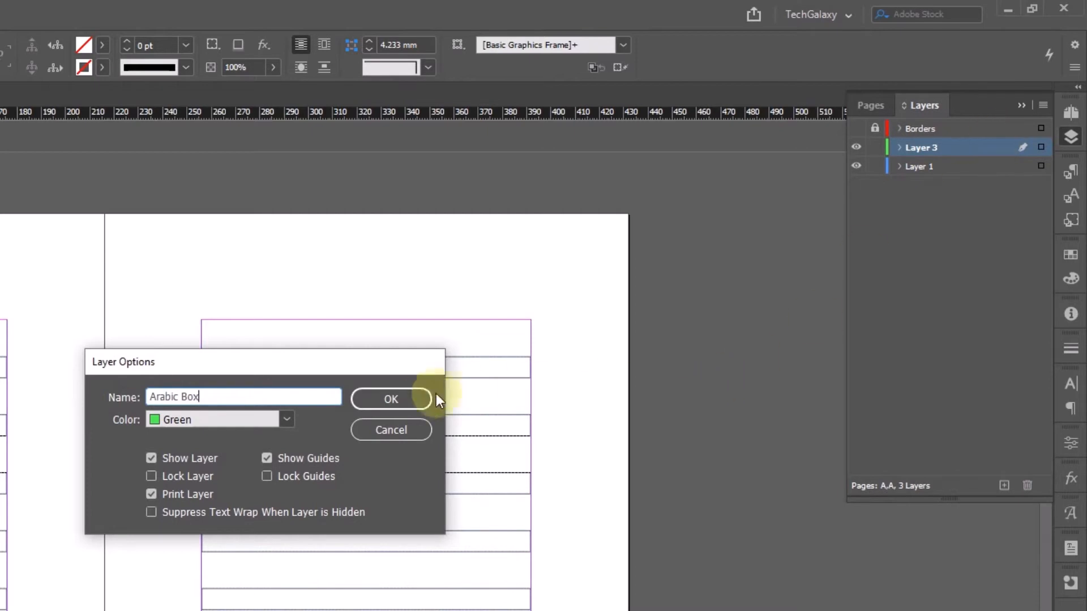
pyautogui.click(428, 399)
# Paste the cut tall rectangles in place on the Arabic Box layer and lock that layer
pyautogui.click(63, 15)
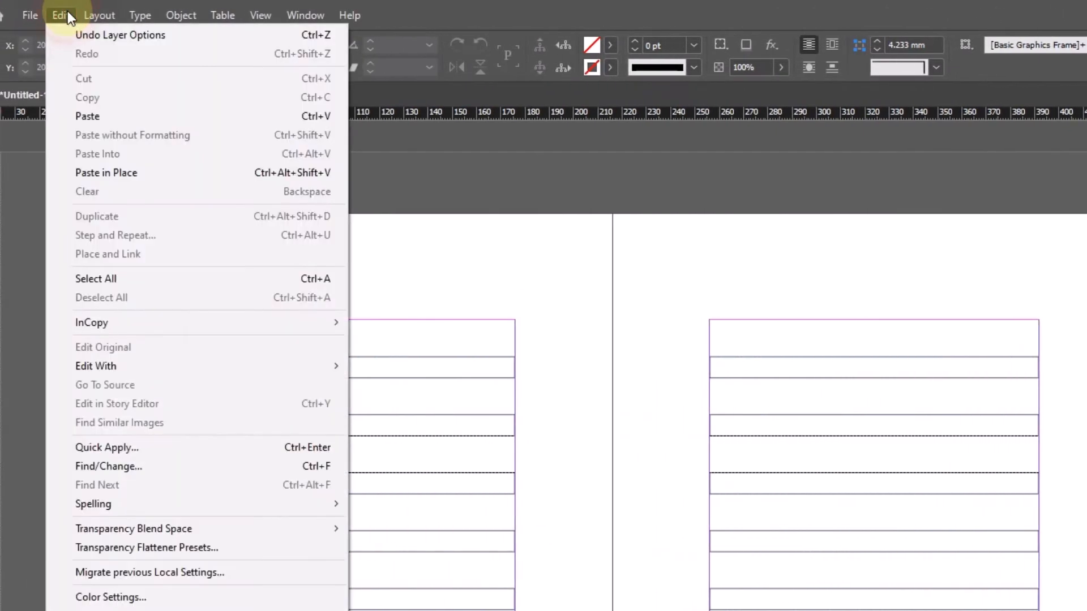
pyautogui.click(113, 173)
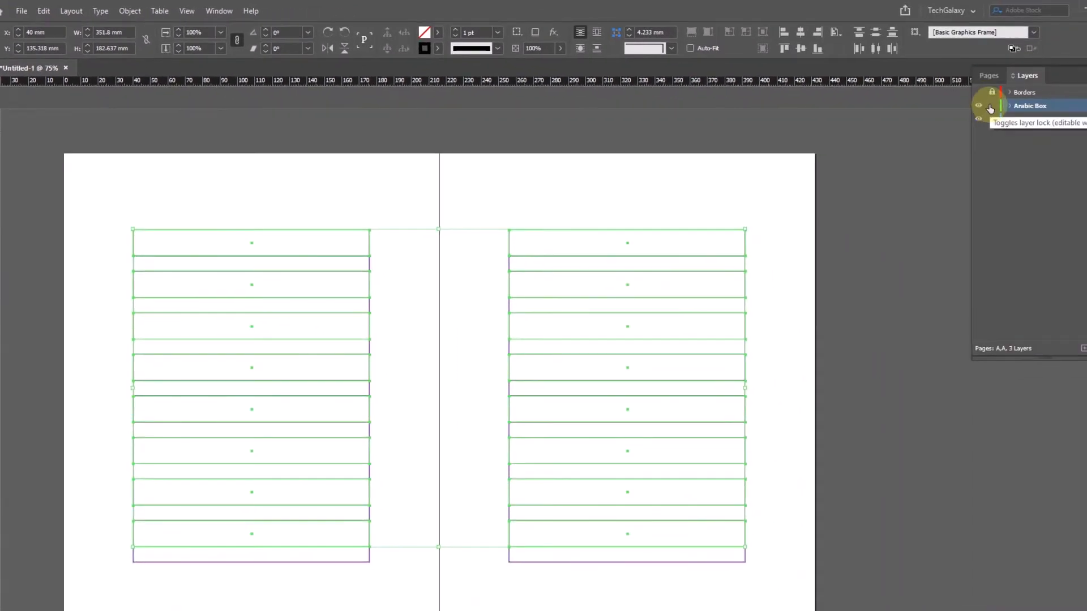
pyautogui.click(991, 107)
# Make Layer 1 active, select all the small rectangles on both pages and cut them
pyautogui.click(1031, 121)
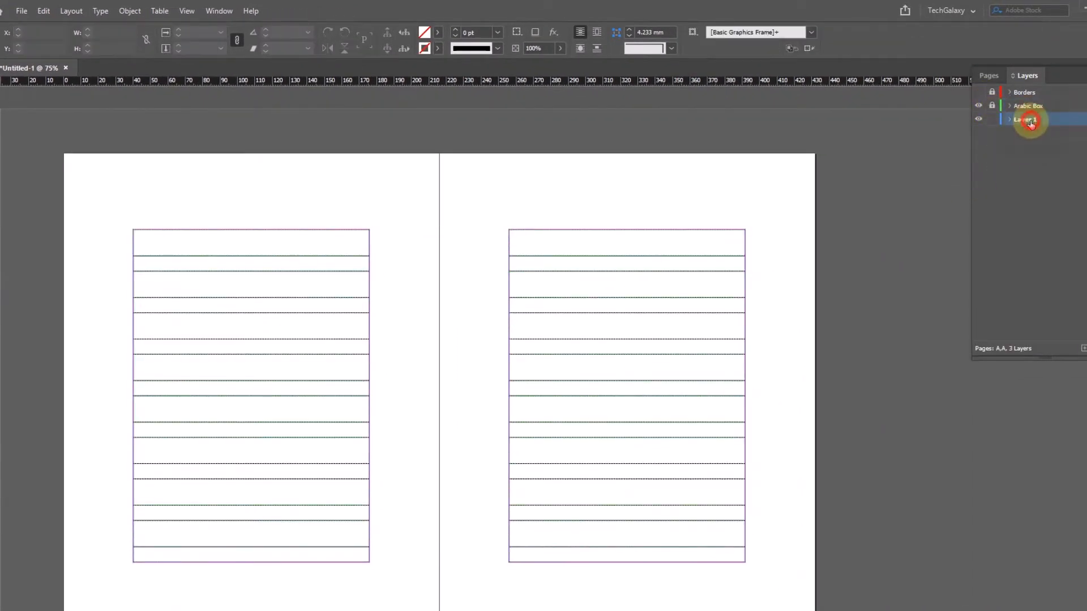
pyautogui.moveTo(792, 236); pyautogui.dragTo(275, 578)
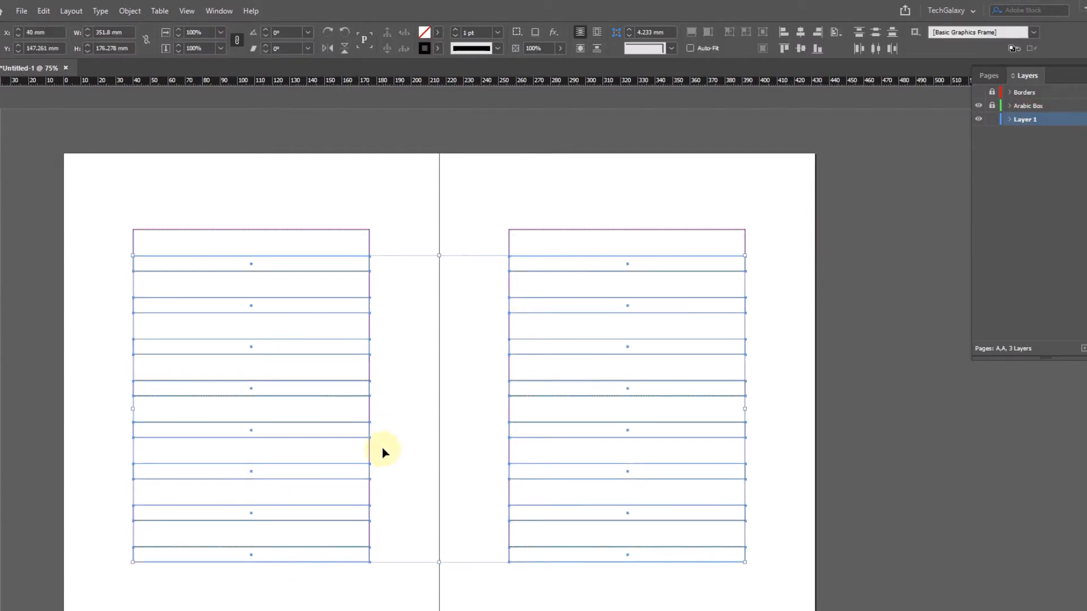
pyautogui.click(43, 11)
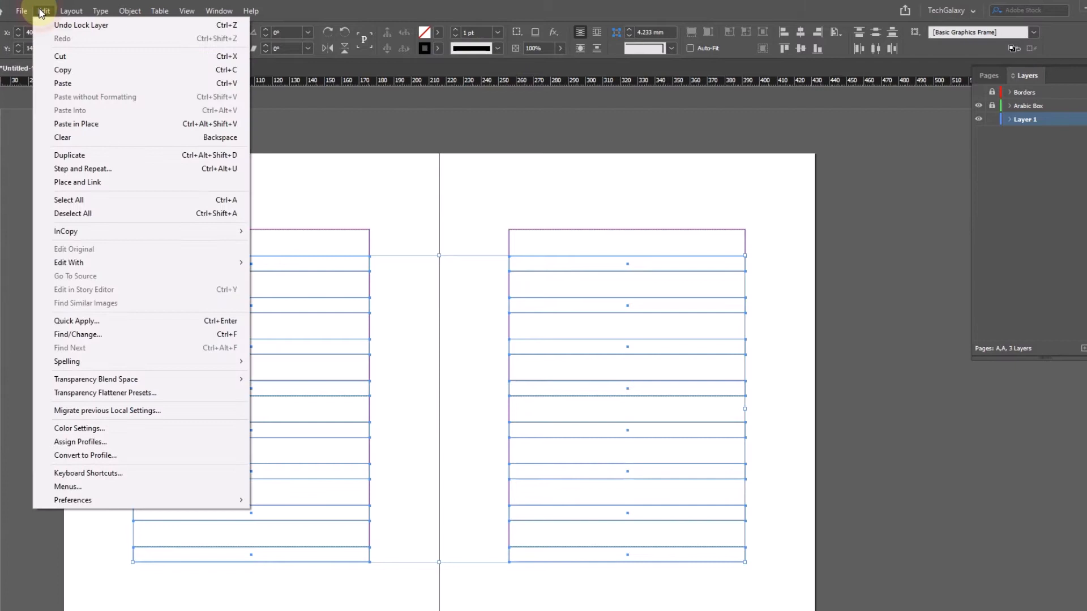
pyautogui.click(57, 59)
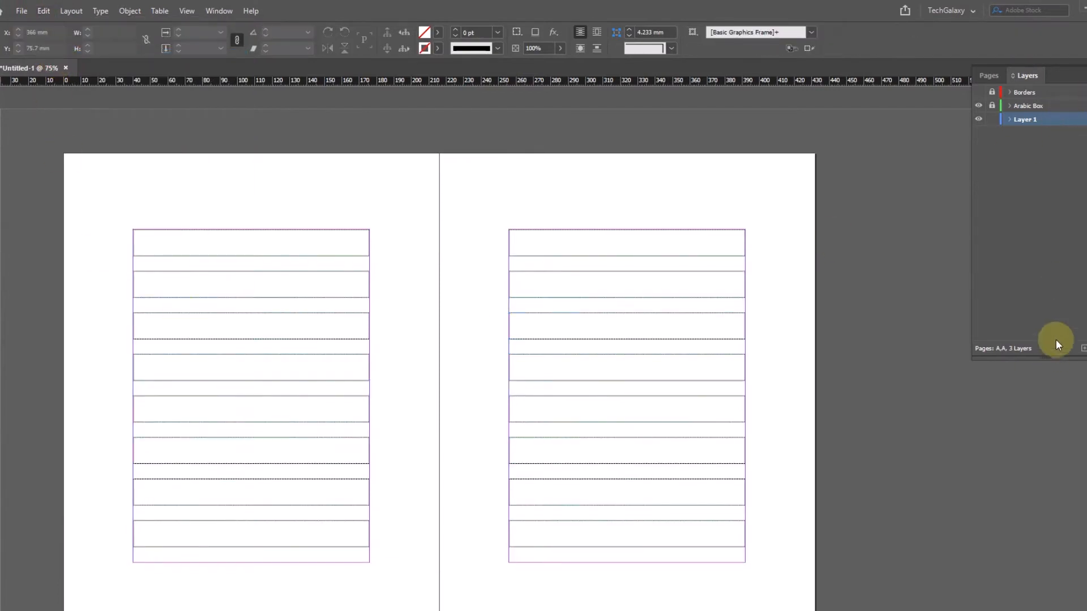
# Create a new layer named Urdu Box and paste the cut small rectangles in place on it
pyautogui.click(1083, 350)
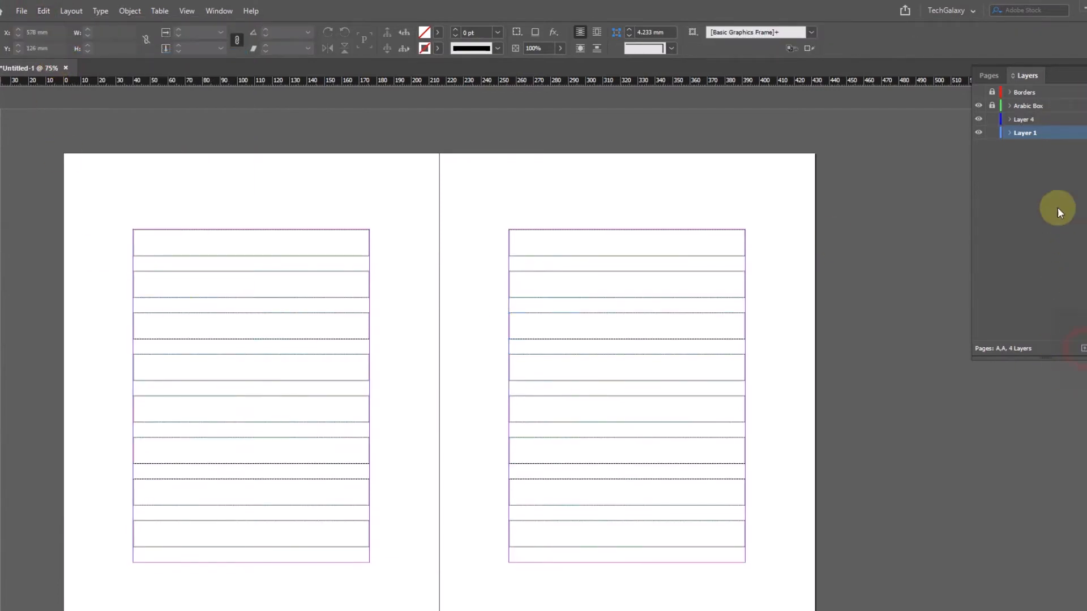
pyautogui.doubleClick(1021, 120)
pyautogui.write('Urdu Box')
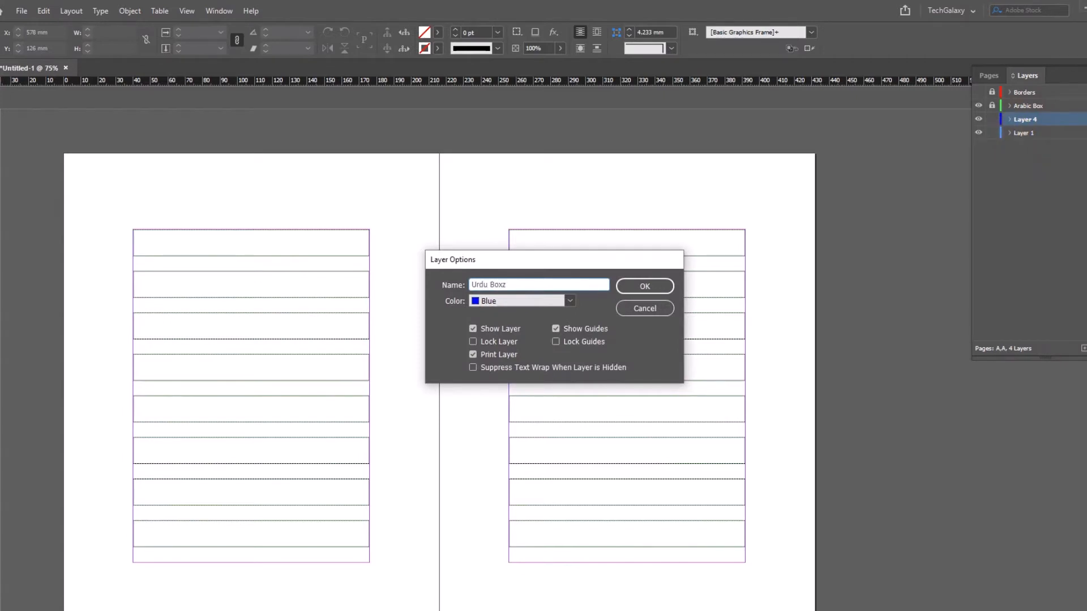
pyautogui.click(649, 286)
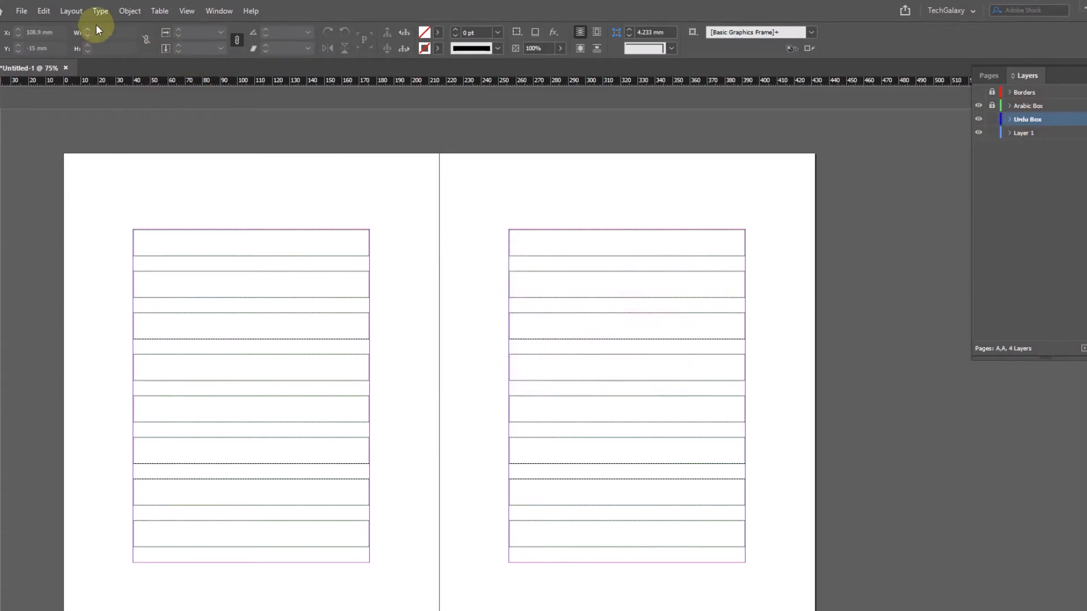
pyautogui.click(44, 10)
pyautogui.click(62, 119)
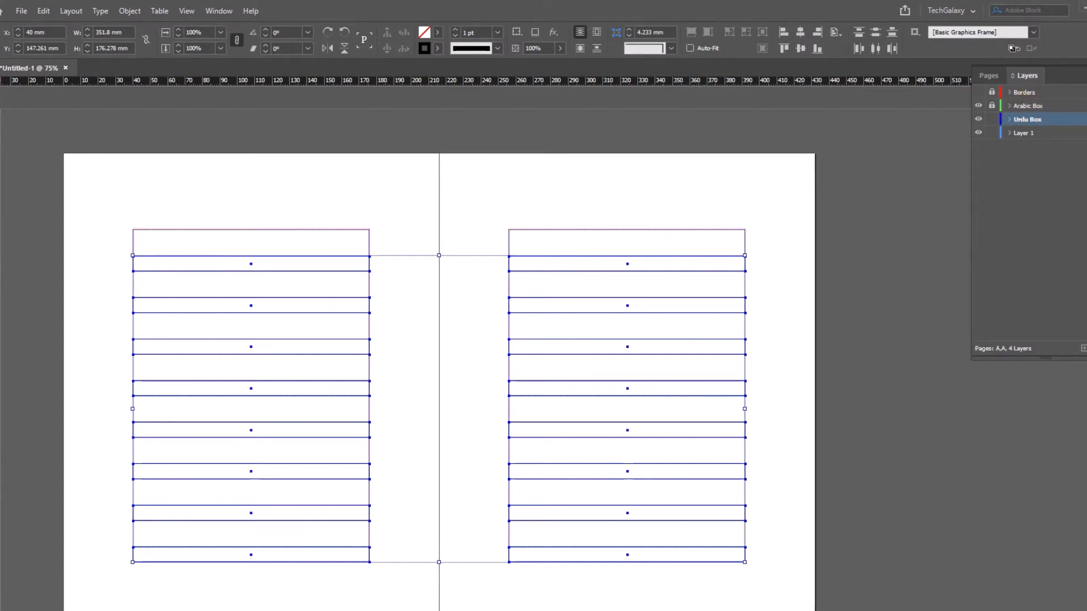
# Float the Object Styles list over the left page and set up a new style named UrduBox, applied to the selected small rectangles
pyautogui.click(1075, 158)
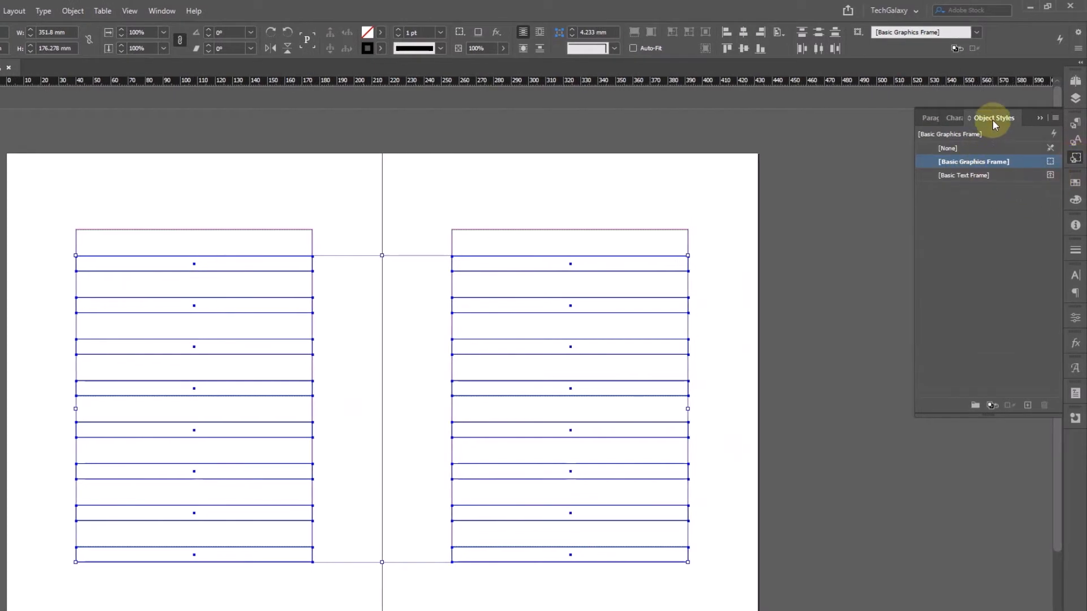
pyautogui.moveTo(993, 120); pyautogui.dragTo(93, 301)
pyautogui.moveTo(0, 196); pyautogui.dragTo(50, 107)
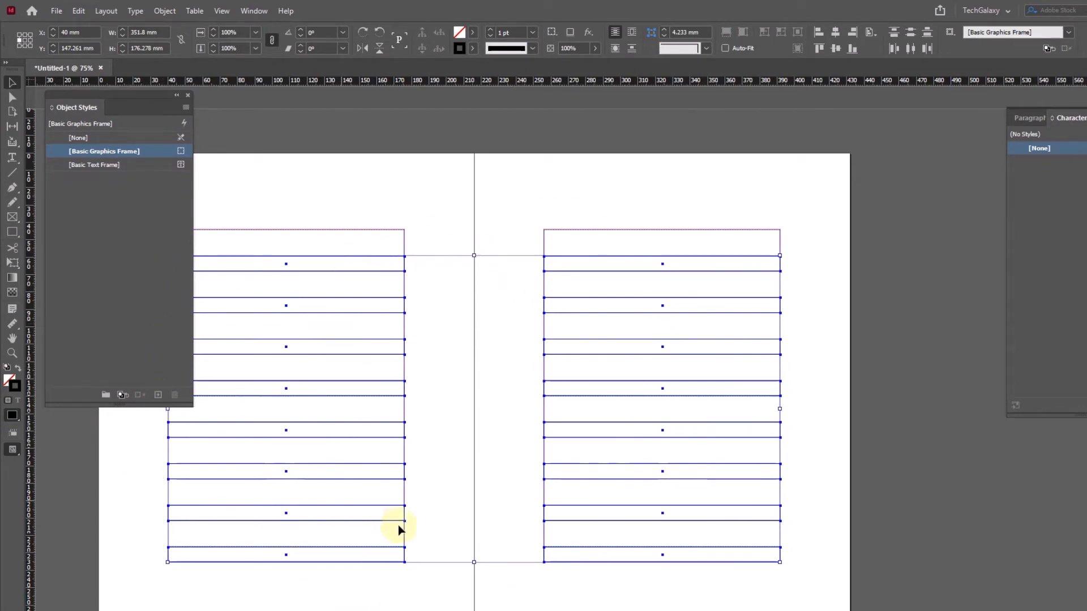
pyautogui.click(159, 395)
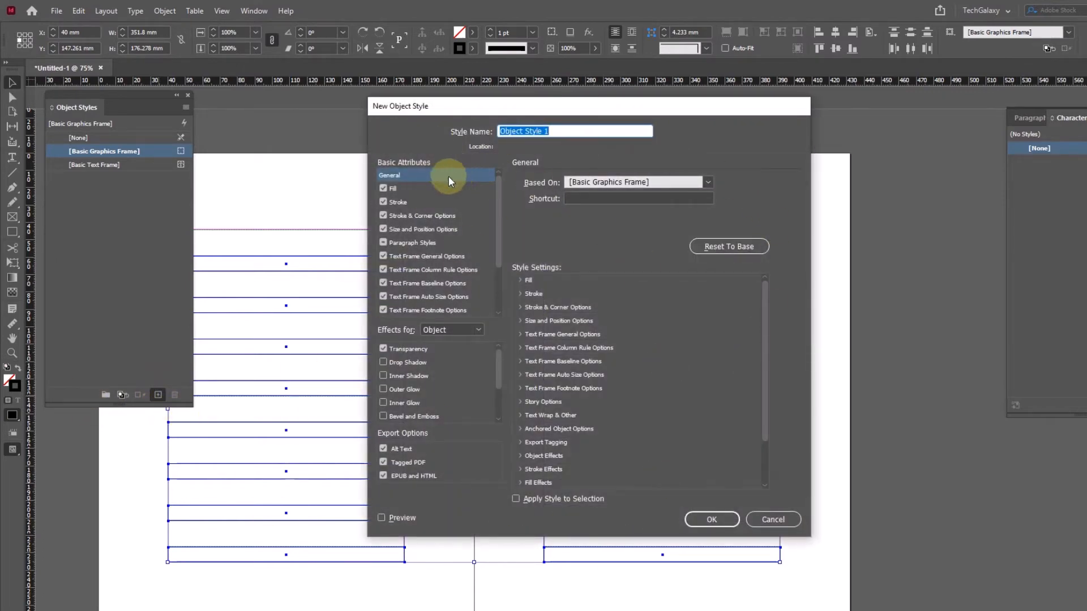
pyautogui.write('UrduBox')
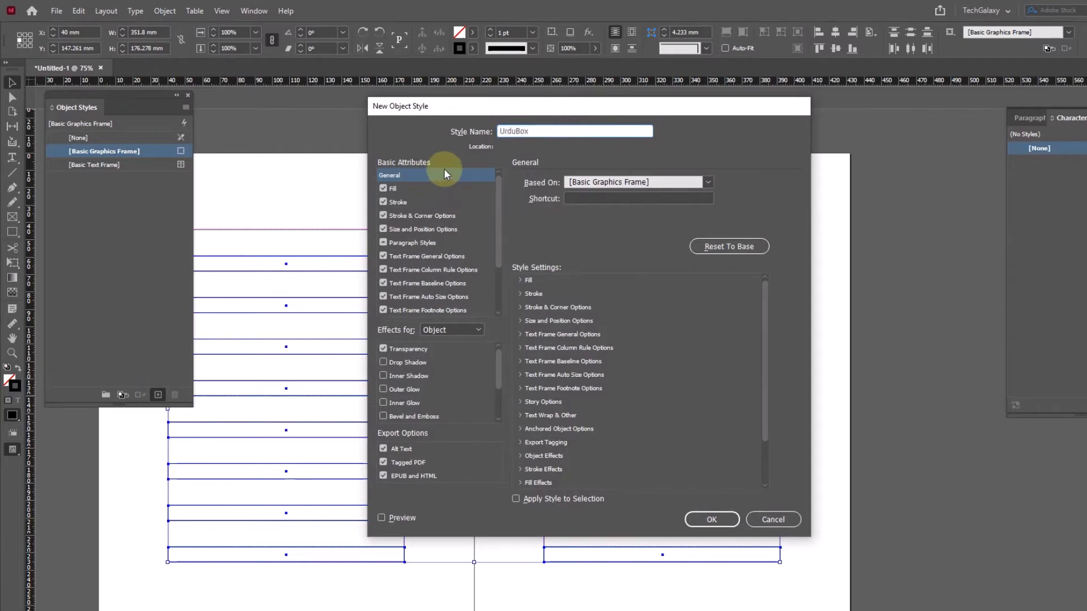
pyautogui.click(516, 498)
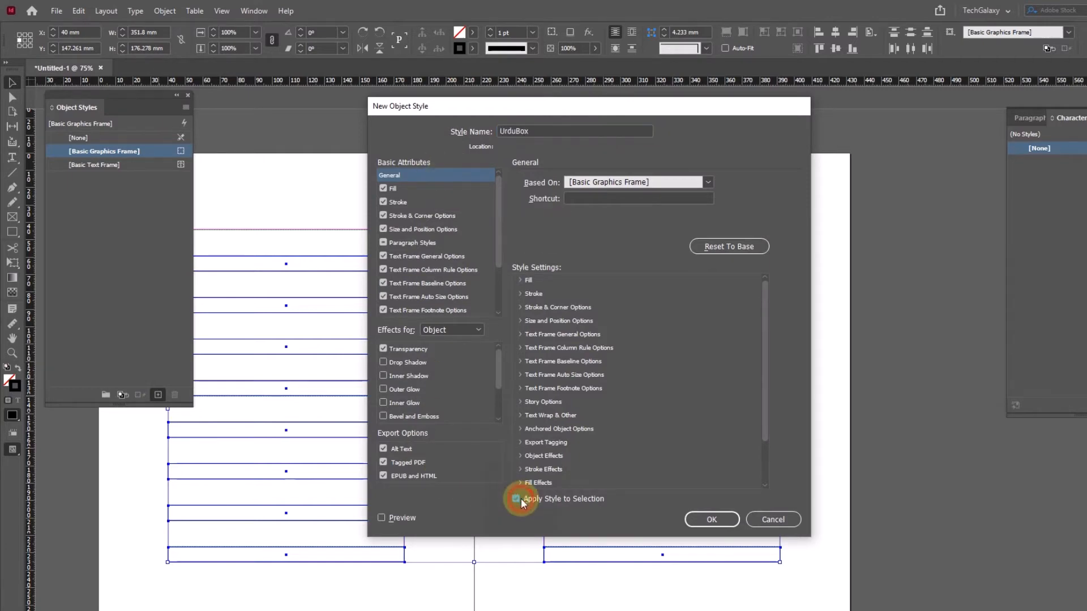
# Create the UrduBox object style from the selected frames and lock the Urdu Box layer
pyautogui.click(713, 520)
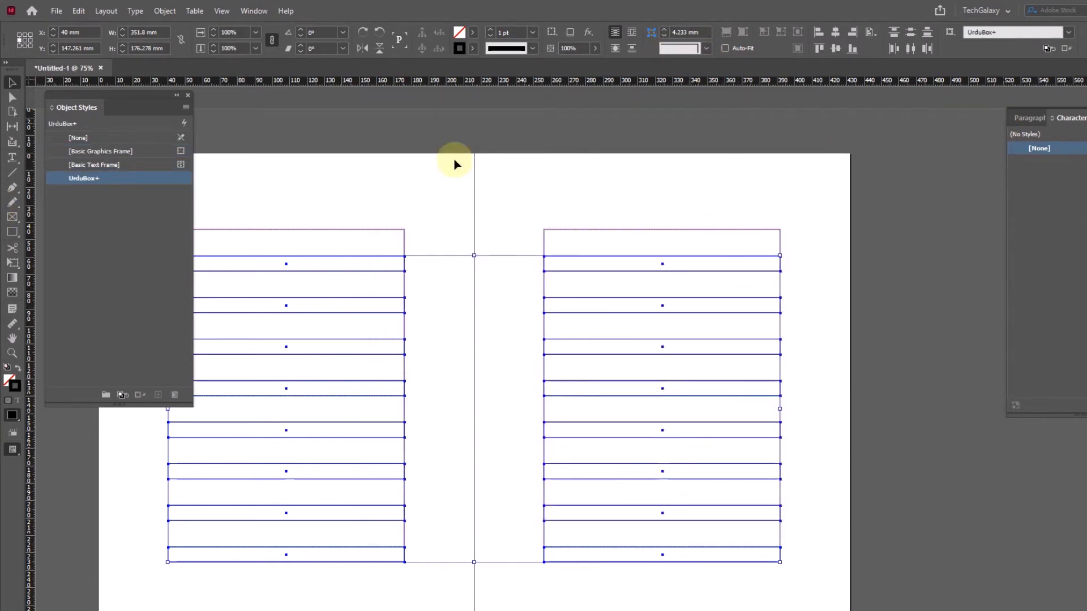
pyautogui.click(1076, 136)
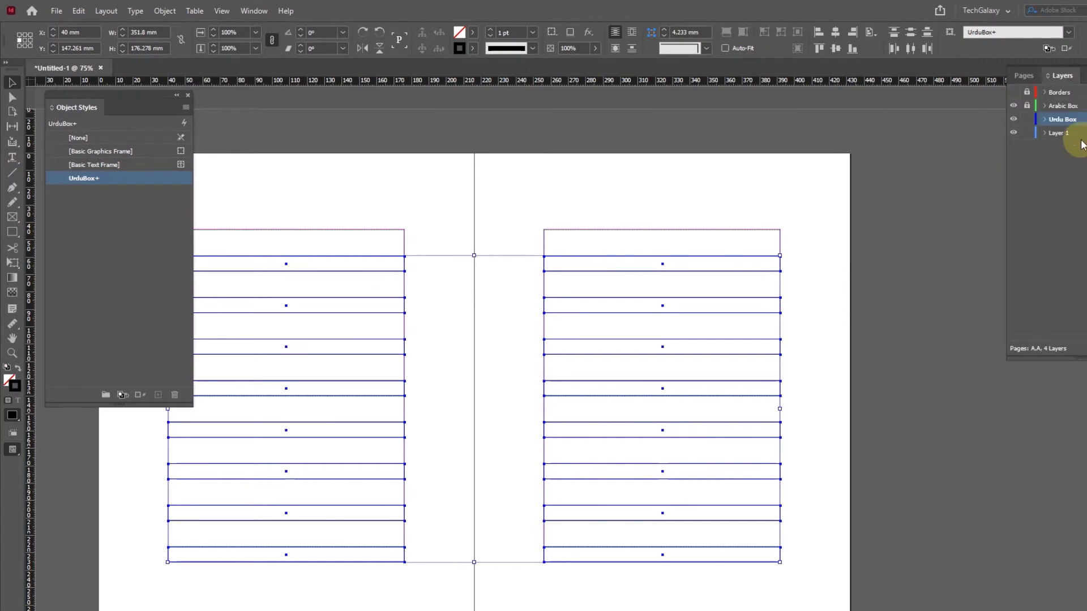
pyautogui.click(1027, 119)
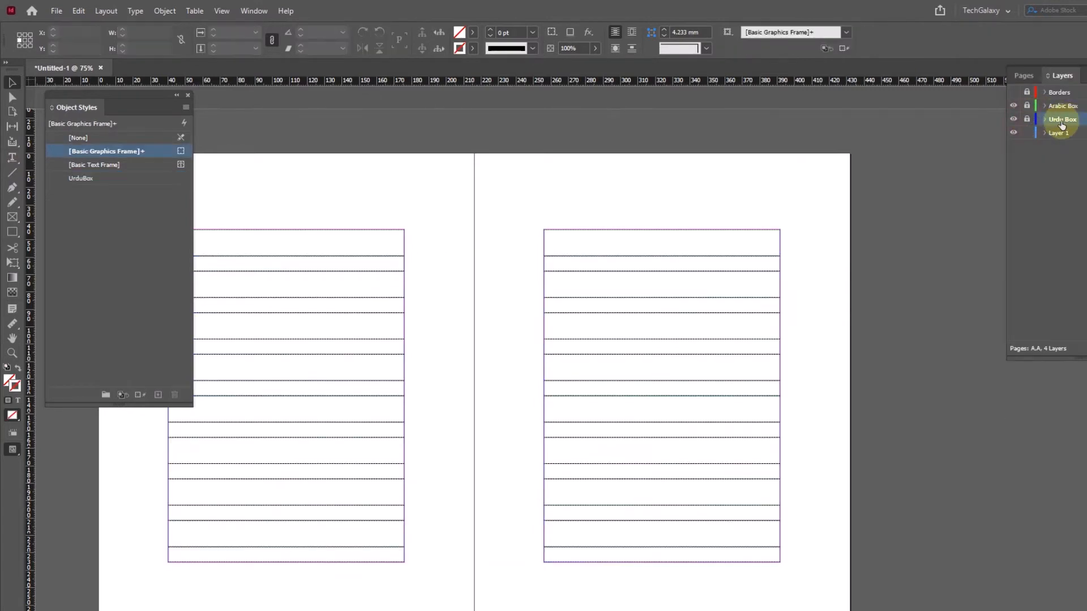
# Unlock the Arabic Box layer, select all its frames on both pages and create an object style named Arabic Box applied to them
pyautogui.click(1027, 105)
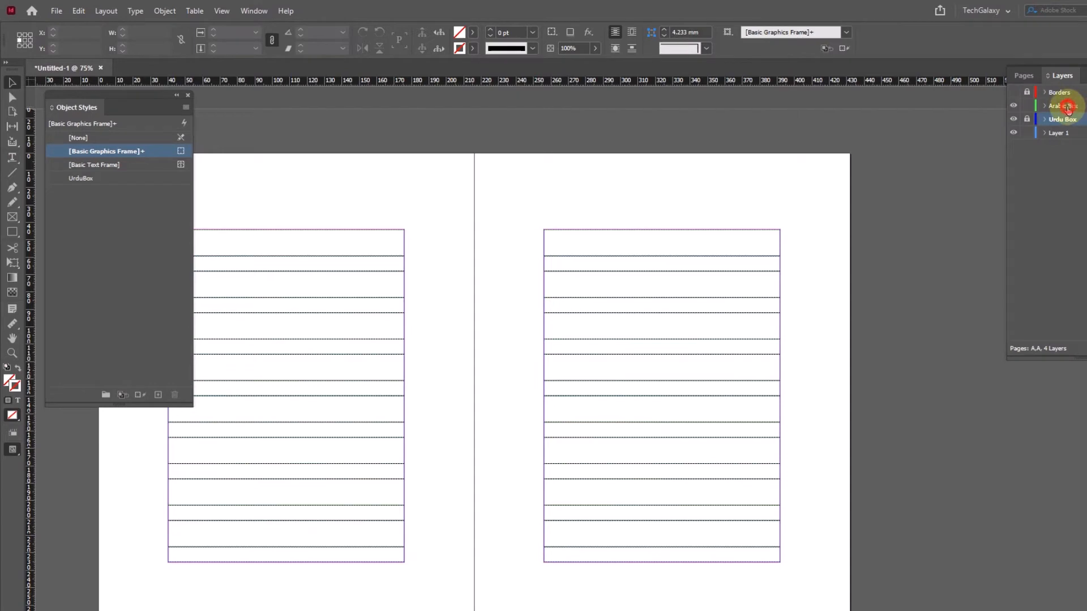
pyautogui.click(1064, 106)
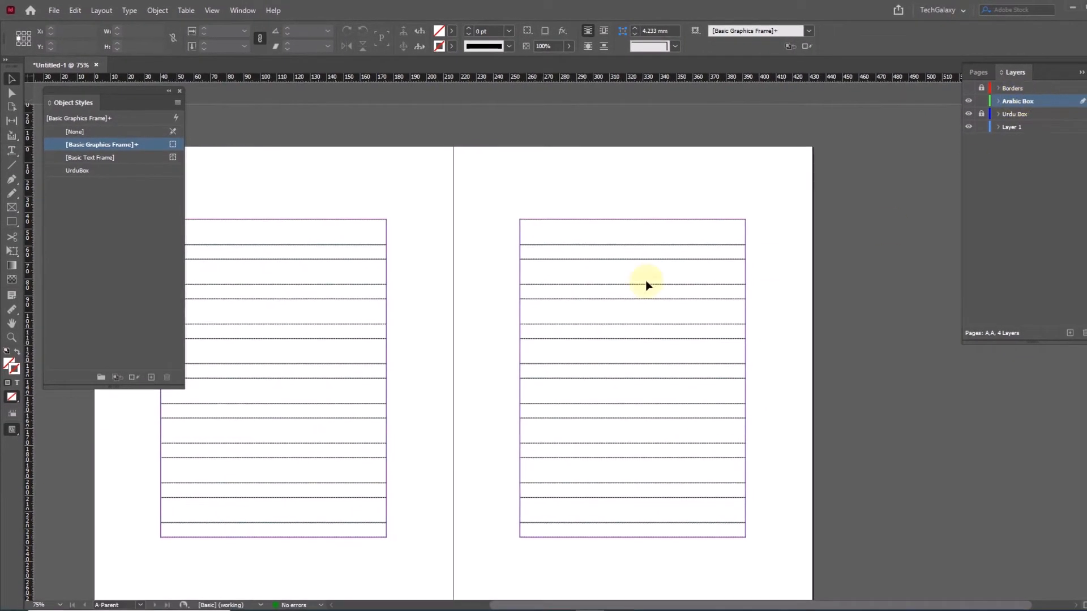
pyautogui.moveTo(327, 194); pyautogui.dragTo(586, 558)
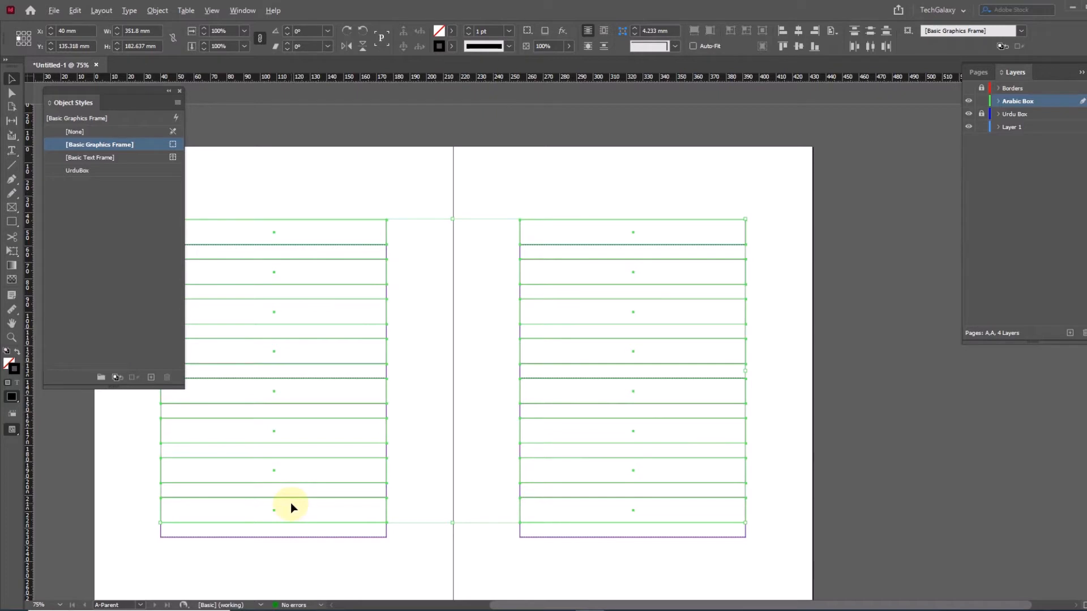
pyautogui.click(152, 378)
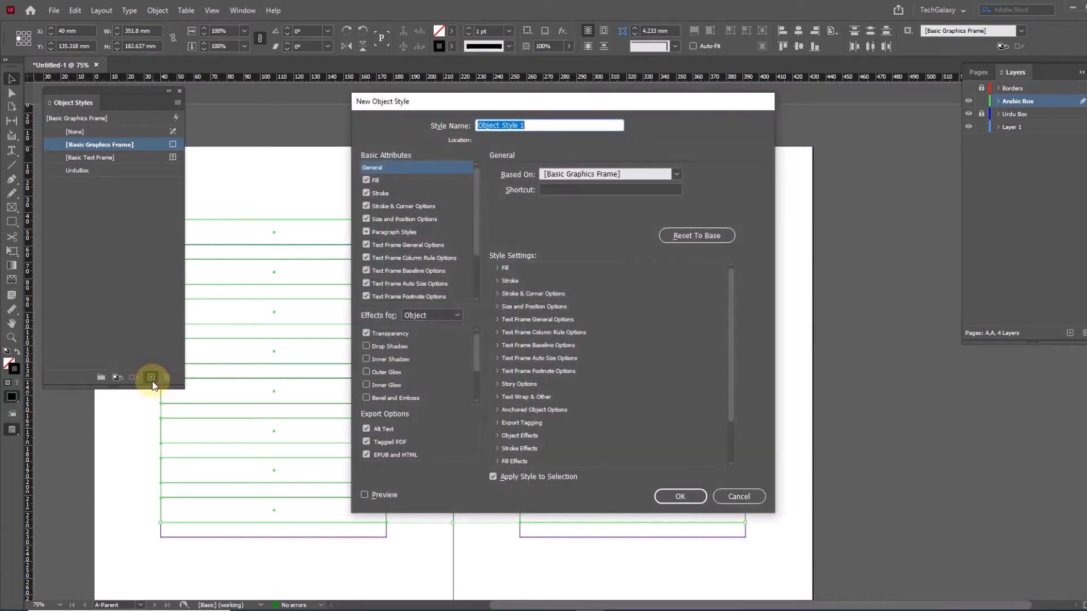
pyautogui.write('ARAra')
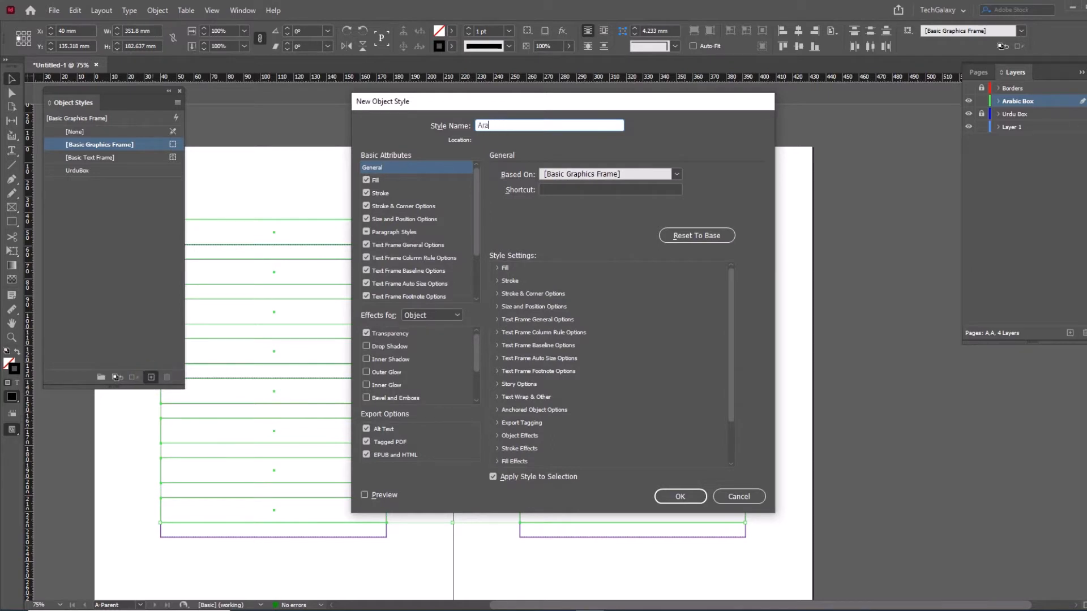
pyautogui.write('bic Box')
pyautogui.click(679, 498)
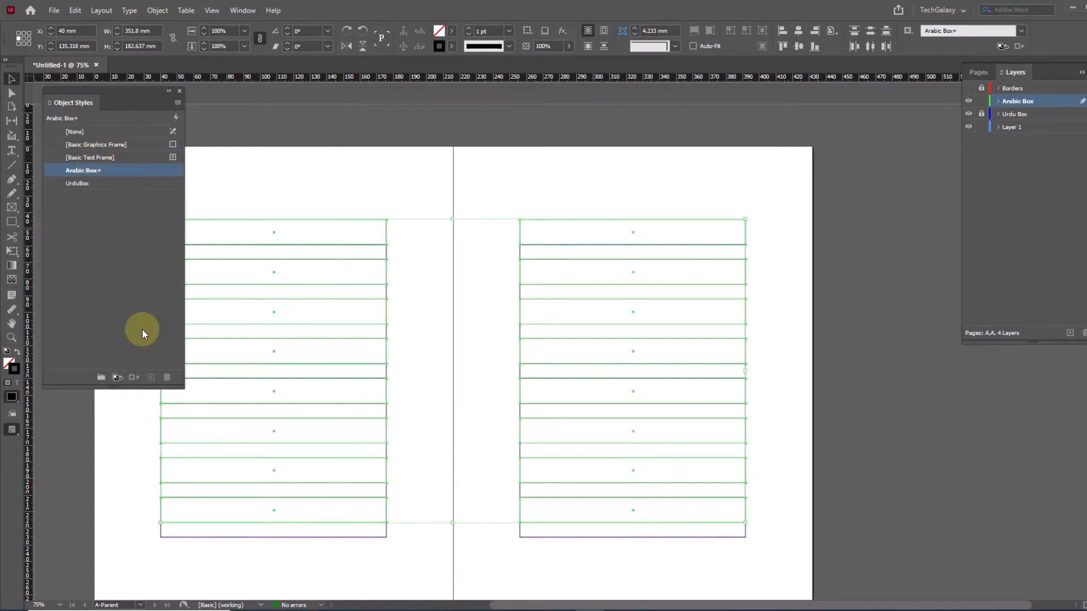
# Deselect the frames, lock the Arabic Box layer and show the Borders layer
pyautogui.click(549, 179)
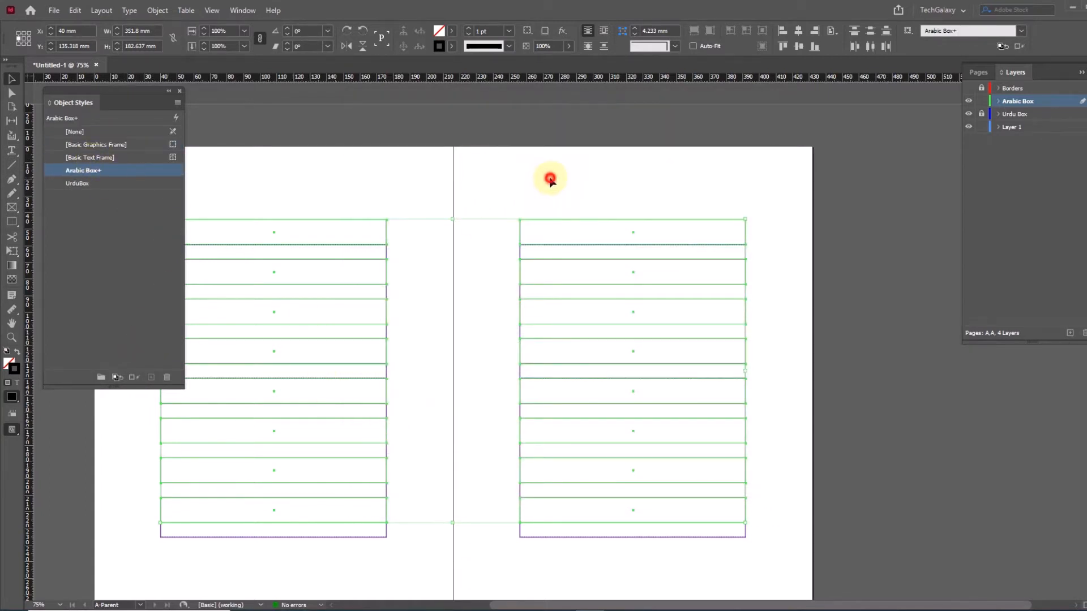
pyautogui.click(981, 102)
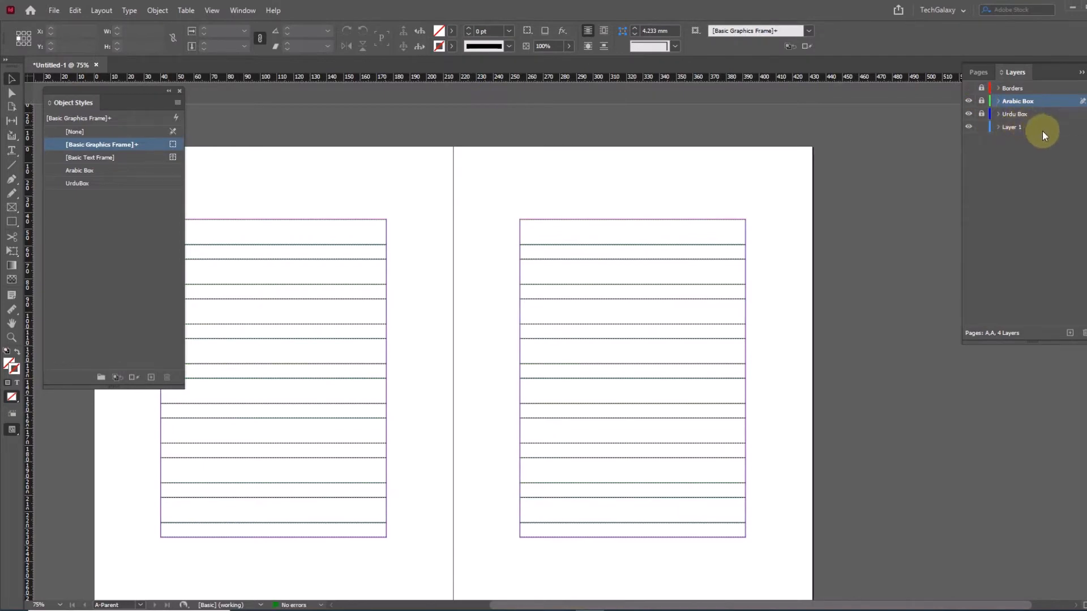
pyautogui.click(969, 89)
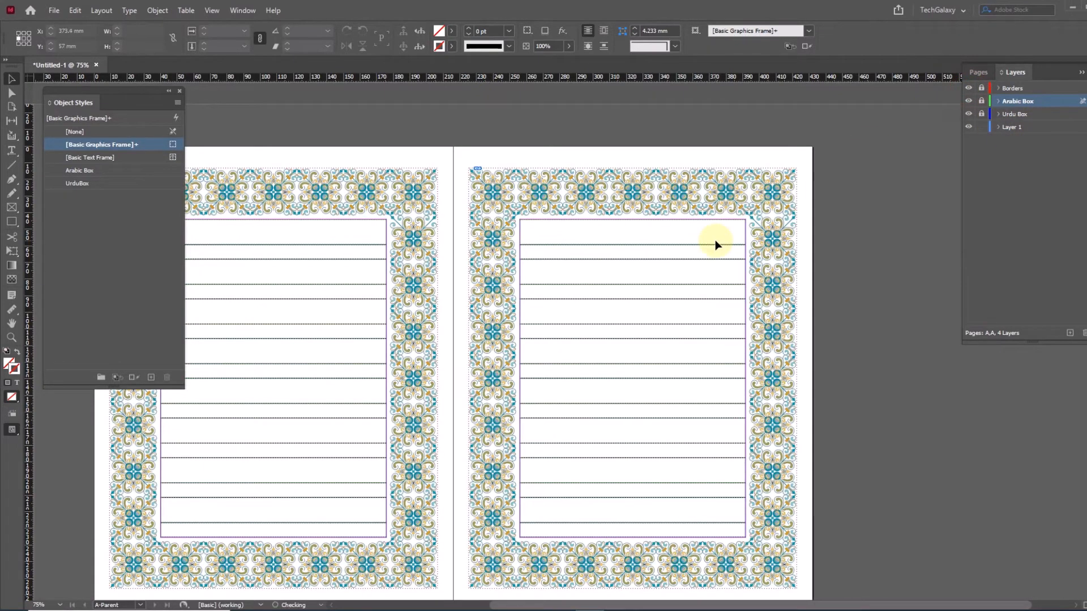
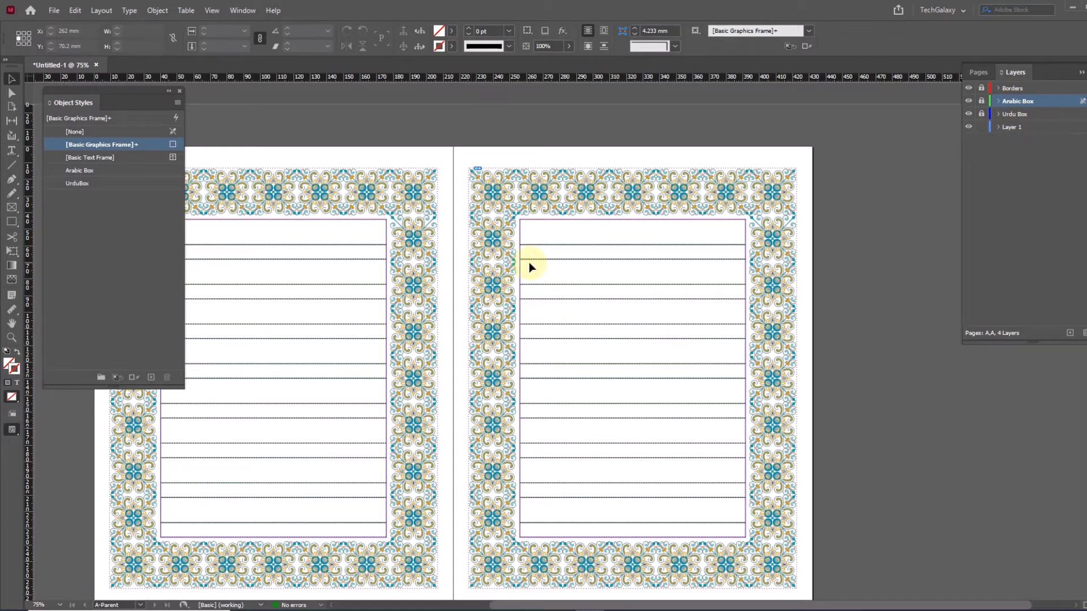
# Make Layer 1 the active layer and move the floating Object Styles panel off the page, beneath the Layers panel
pyautogui.click(1007, 127)
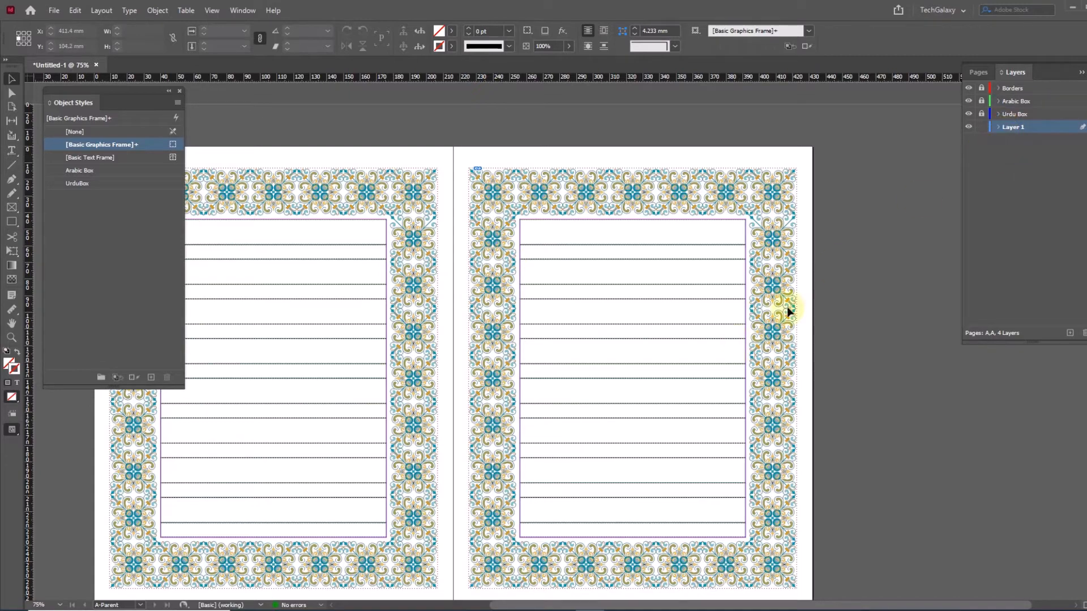
pyautogui.hotkey('ctrl', 'space')
pyautogui.moveTo(826, 168); pyautogui.dragTo(490, 431)
pyautogui.moveTo(682, 287); pyautogui.dragTo(637, 237)
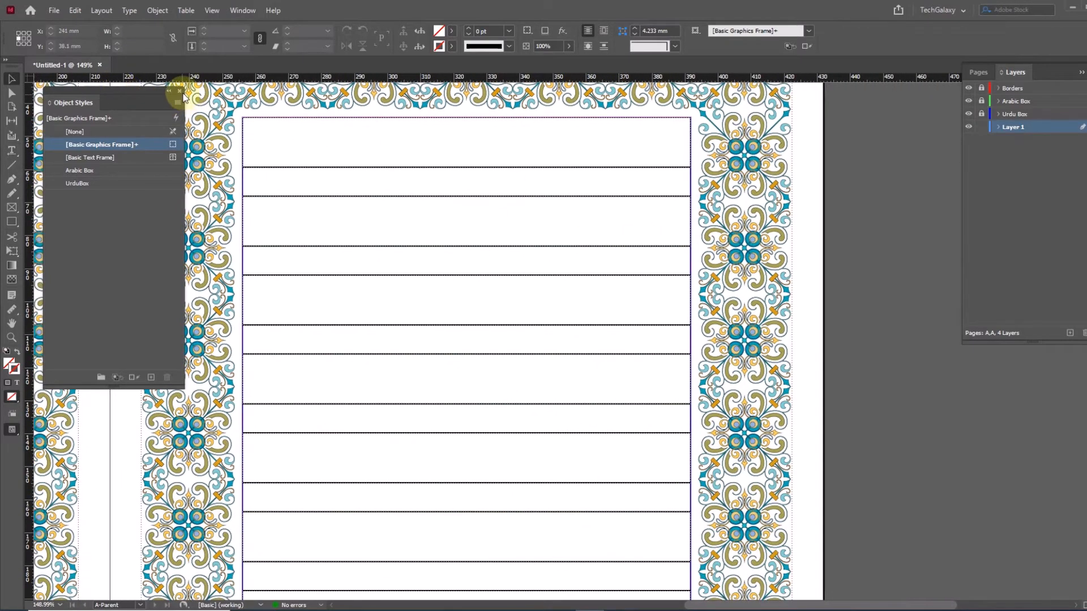
pyautogui.moveTo(123, 93); pyautogui.dragTo(1038, 352)
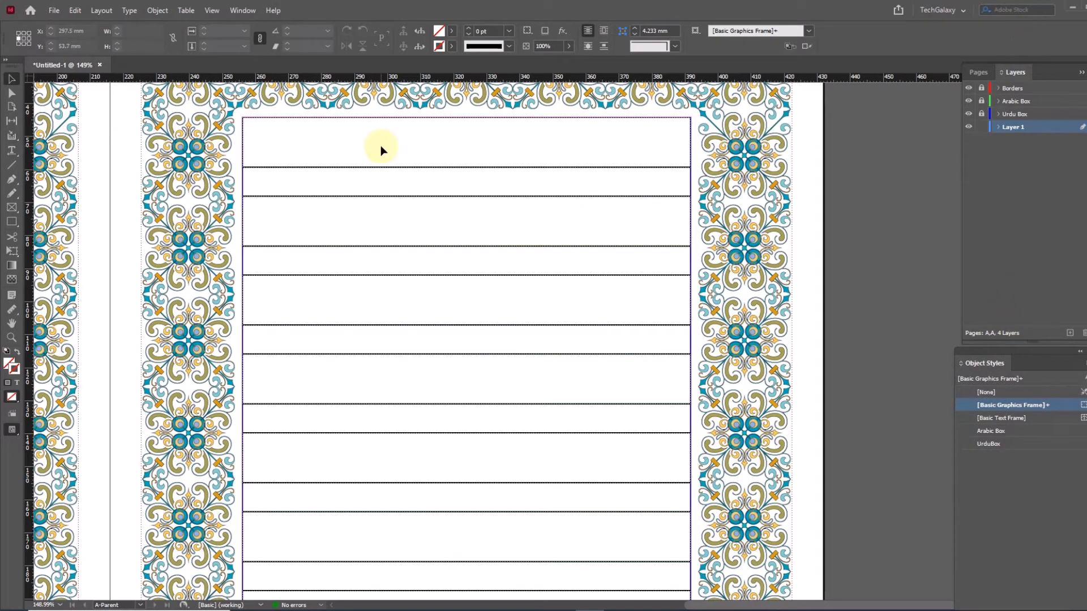
pyautogui.keyDown('ctrl'); pyautogui.keyDown('alt'); pyautogui.click(430, 295); pyautogui.keyUp('alt'); pyautogui.keyUp('ctrl')
pyautogui.moveTo(724, 297); pyautogui.dragTo(428, 213)
pyautogui.keyDown('ctrl'); pyautogui.keyDown('alt'); pyautogui.click(428, 302); pyautogui.keyUp('alt'); pyautogui.keyUp('ctrl')
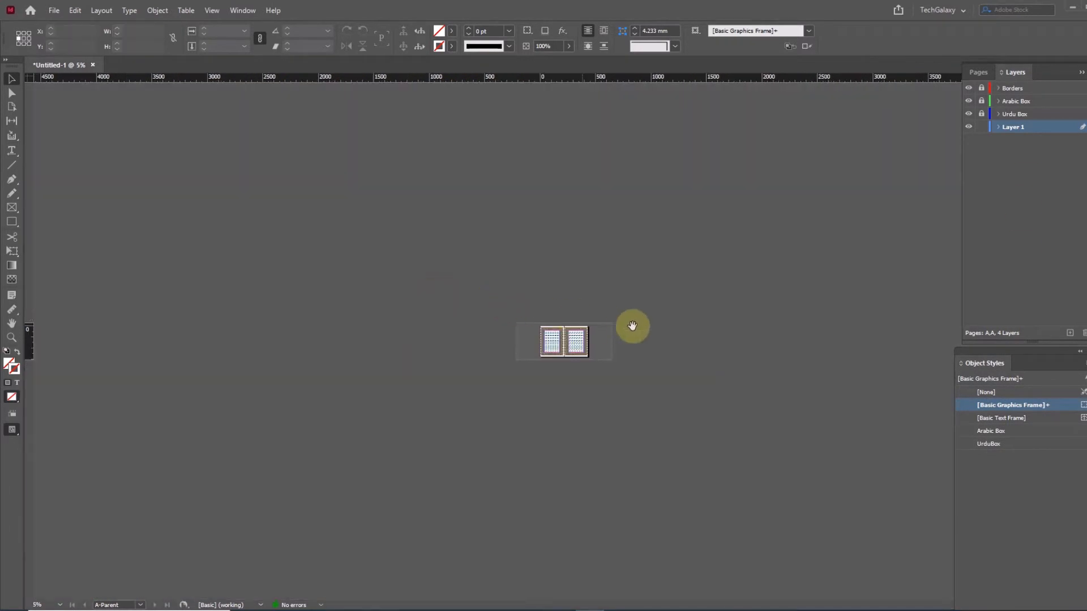
pyautogui.moveTo(565, 329); pyautogui.dragTo(590, 359)
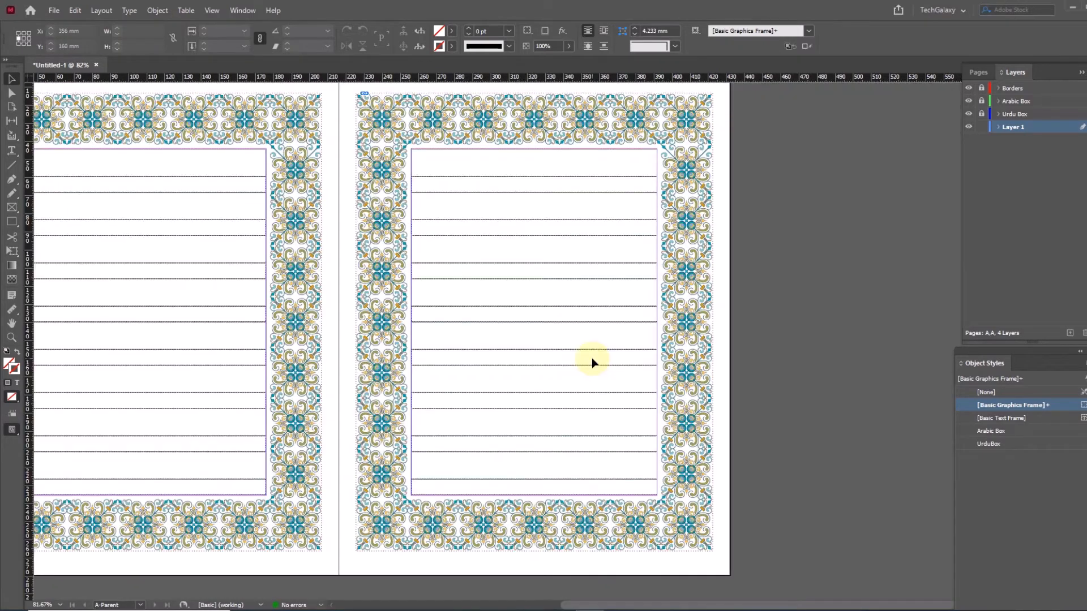
pyautogui.moveTo(551, 310); pyautogui.dragTo(510, 295)
pyautogui.keyDown('ctrl'); pyautogui.click(563, 289); pyautogui.keyUp('ctrl')
pyautogui.moveTo(668, 306); pyautogui.dragTo(544, 294)
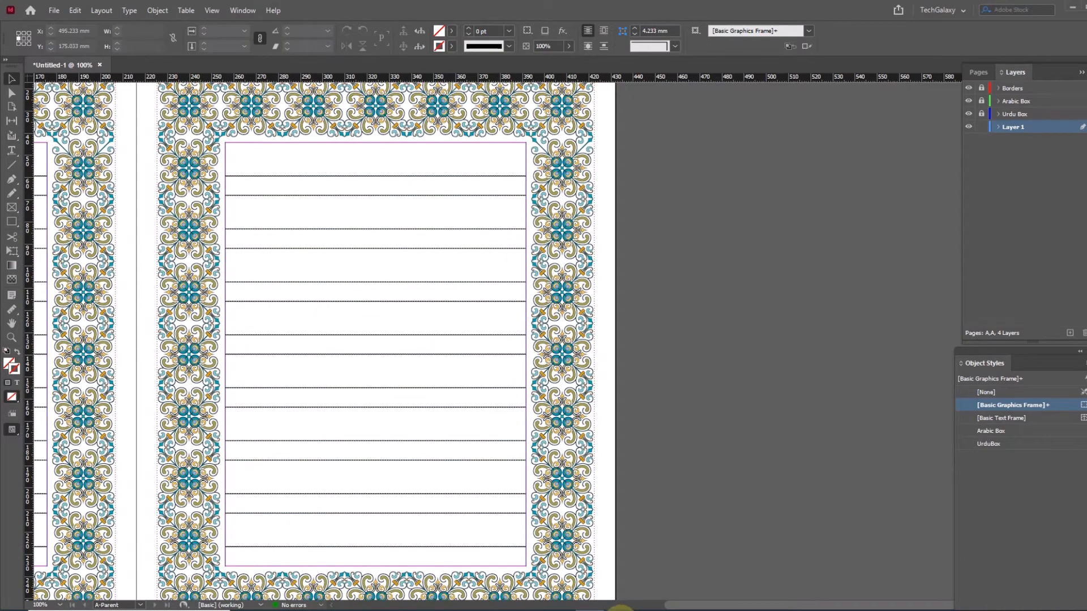
# Switch to the desktop, open ARABIC_AYAT_5_T_46.txt in Notepad, copy all of its text and close the file
pyautogui.click(620, 609)
pyautogui.click(730, 280)
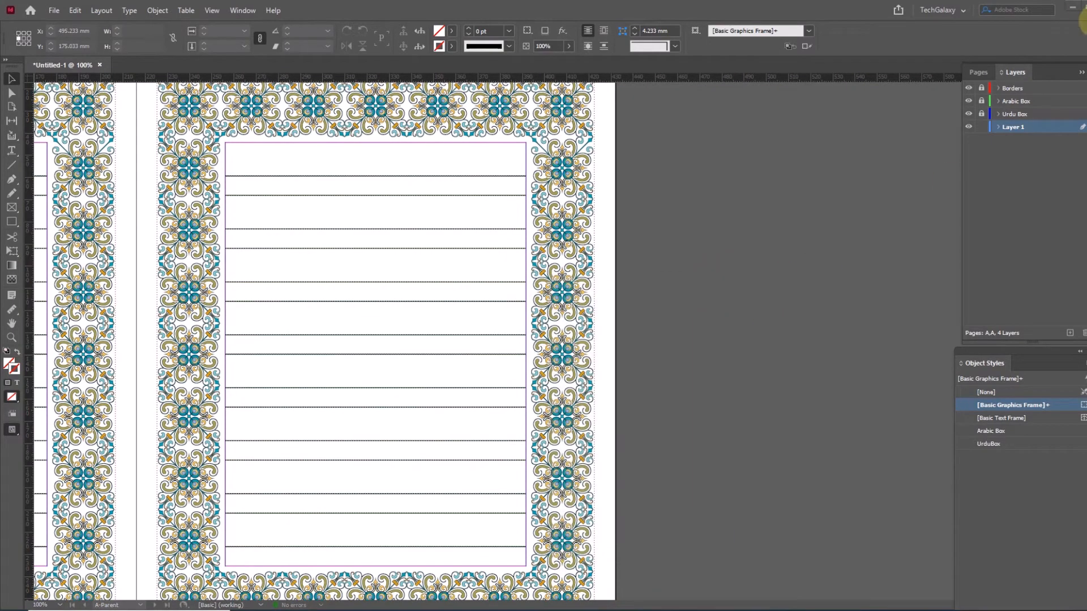
pyautogui.click(1072, 7)
pyautogui.doubleClick(22, 258)
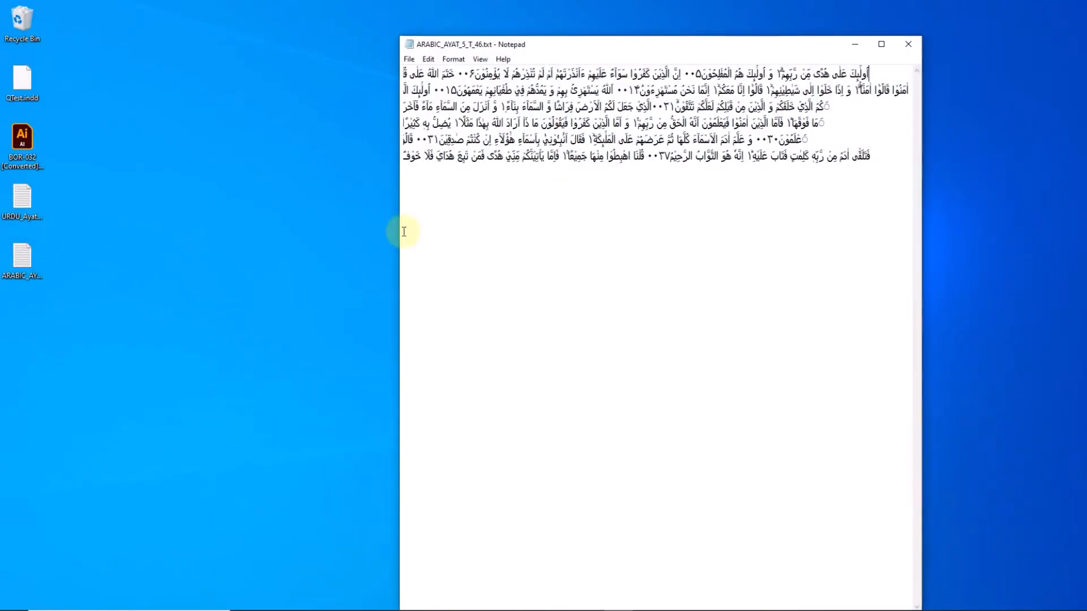
pyautogui.click(618, 157)
pyautogui.hotkey('ctrl', 'a')
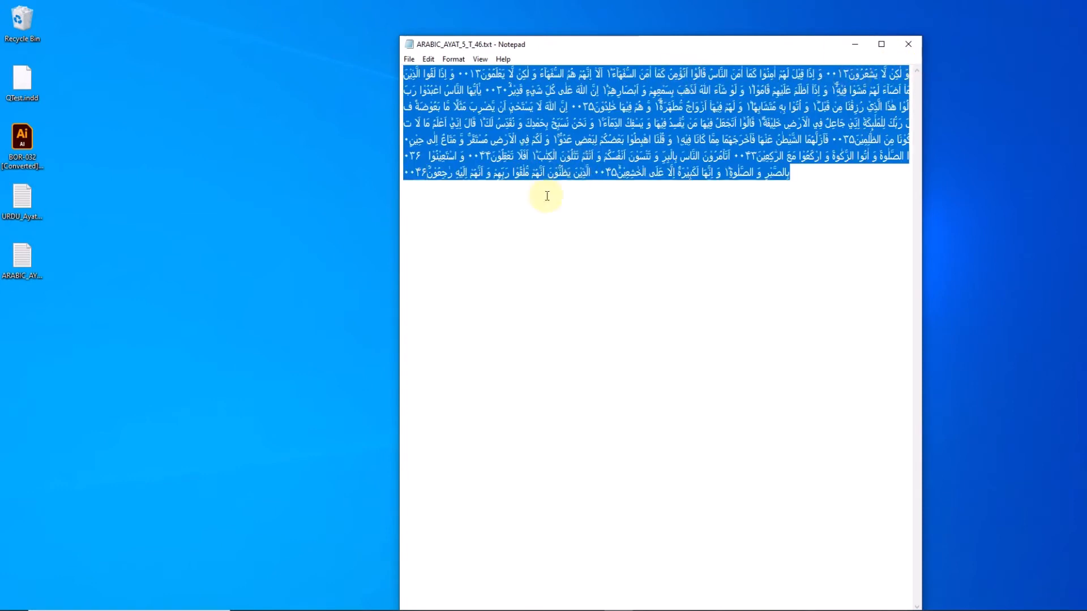
pyautogui.click(907, 46)
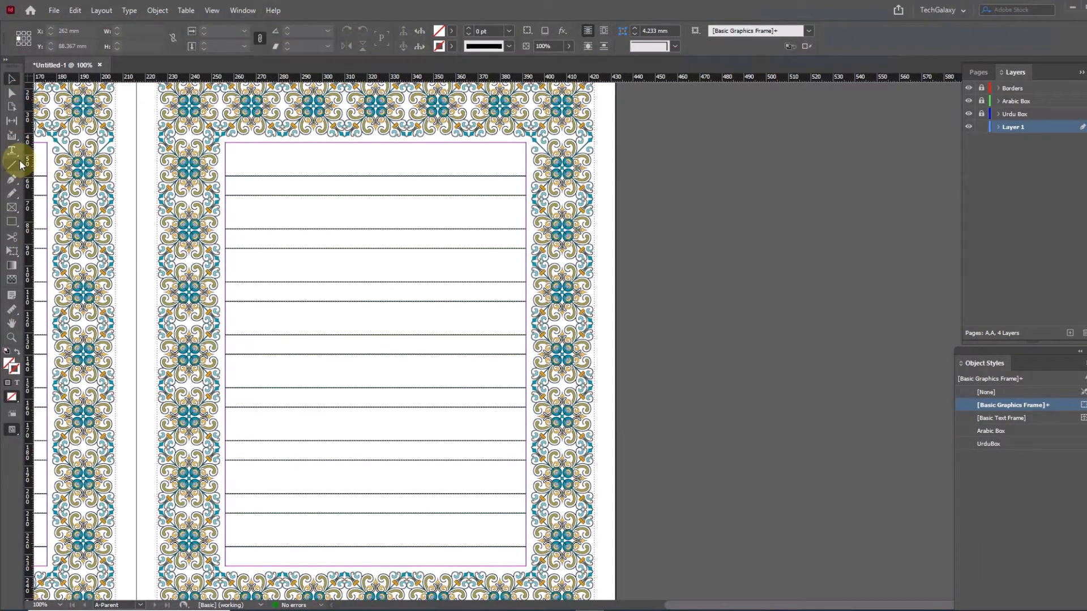
# Draw a text frame about 93 by 93 mm on the pasteboard beside the right-hand page and paste the Arabic text into it
pyautogui.click(12, 150)
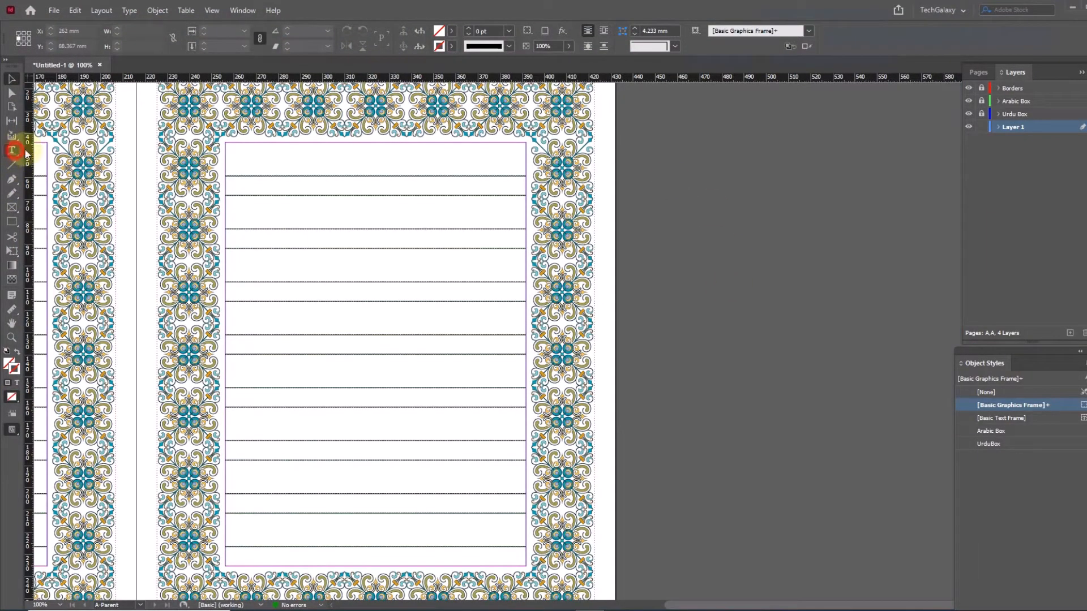
pyautogui.moveTo(628, 178); pyautogui.dragTo(832, 384)
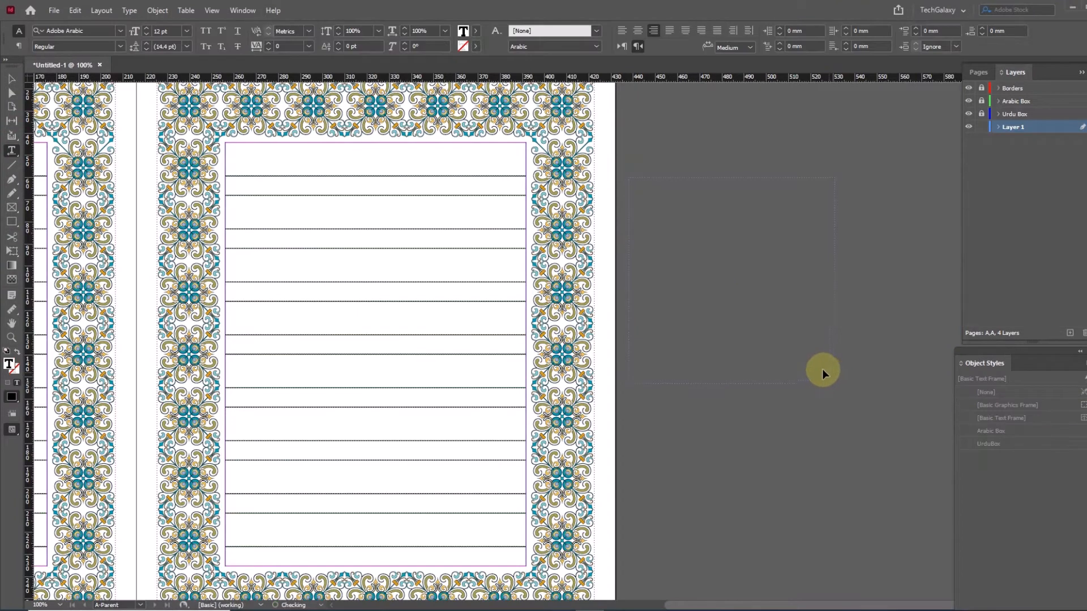
pyautogui.hotkey('ctrl', 'v')
pyautogui.click(12, 80)
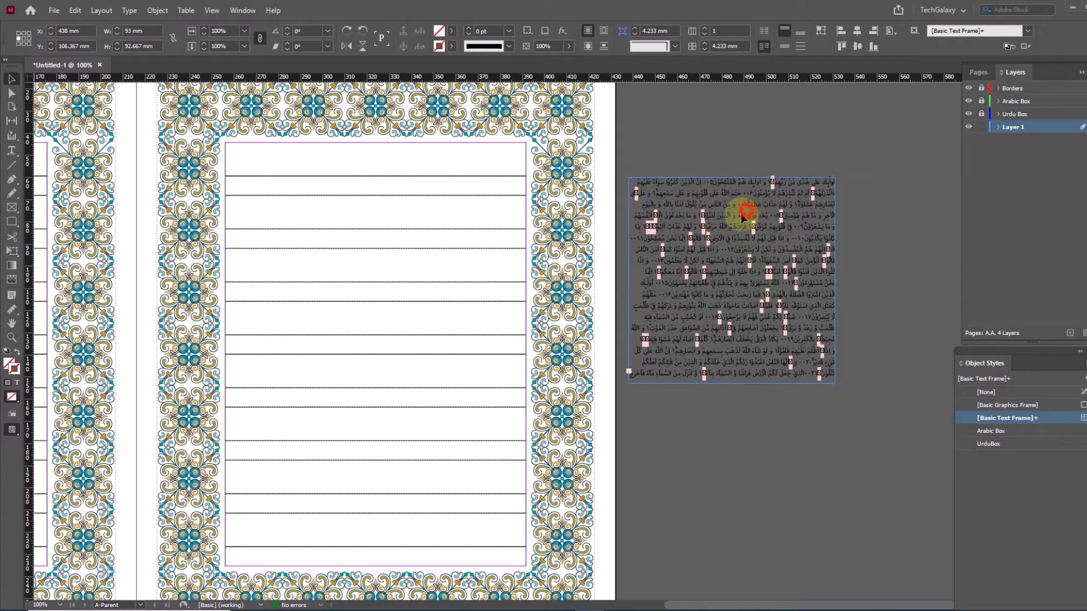
# Move the Arabic text frame onto the right-hand page and align its top edge with the top margin
pyautogui.moveTo(740, 216); pyautogui.dragTo(491, 201)
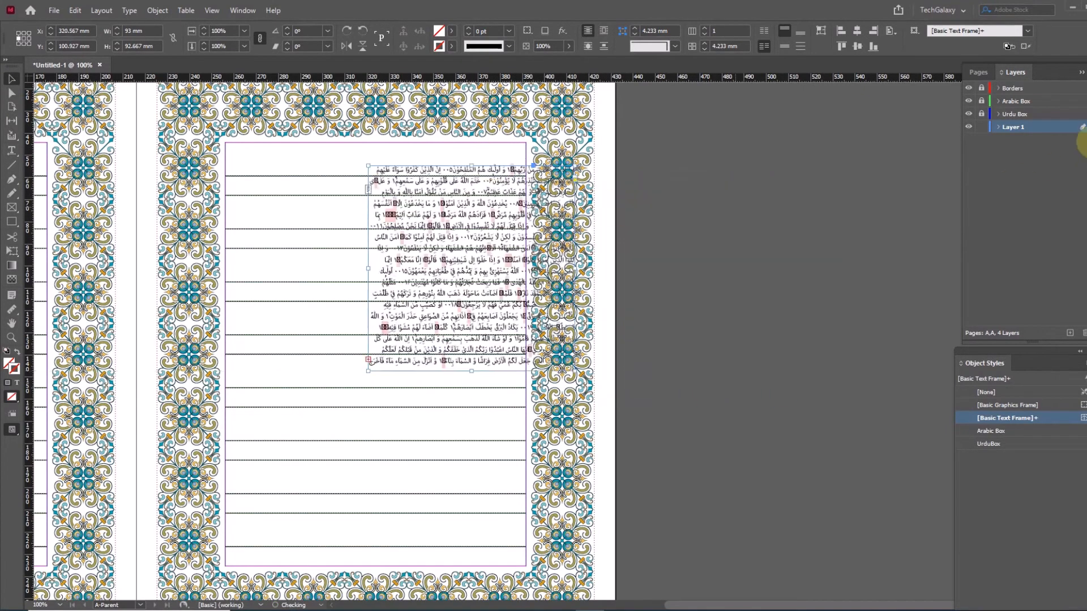
pyautogui.click(982, 114)
pyautogui.click(822, 34)
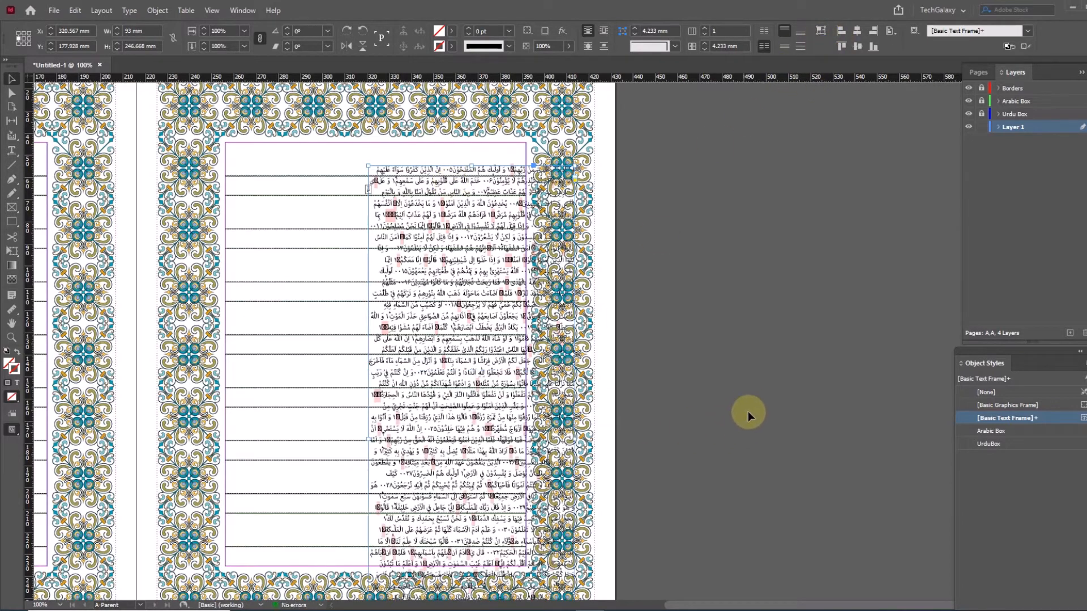
pyautogui.hotkey('ctrl', 'z')
pyautogui.click(891, 33)
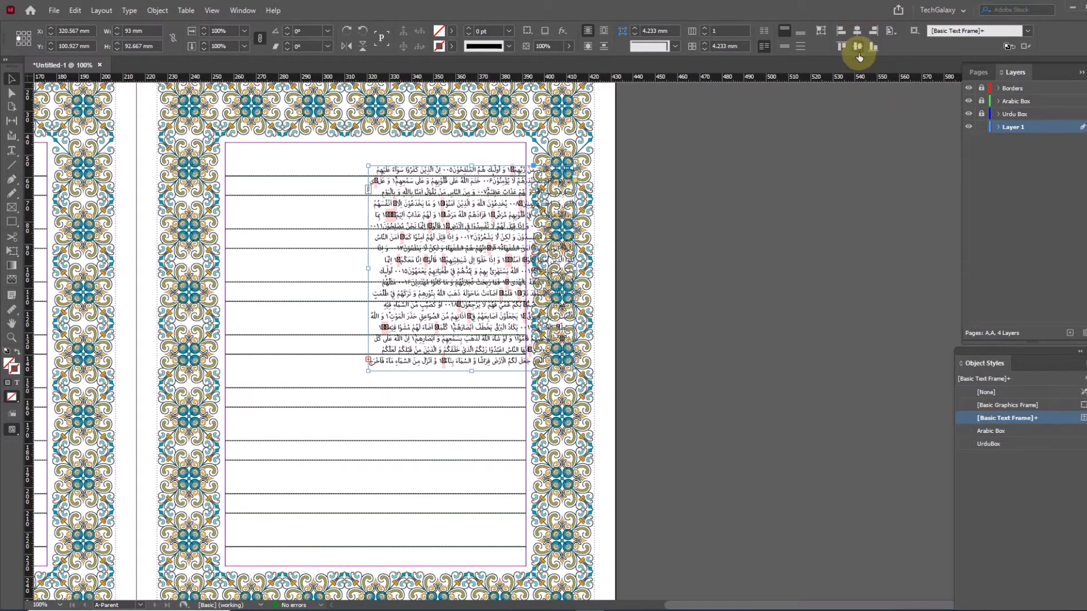
pyautogui.click(841, 46)
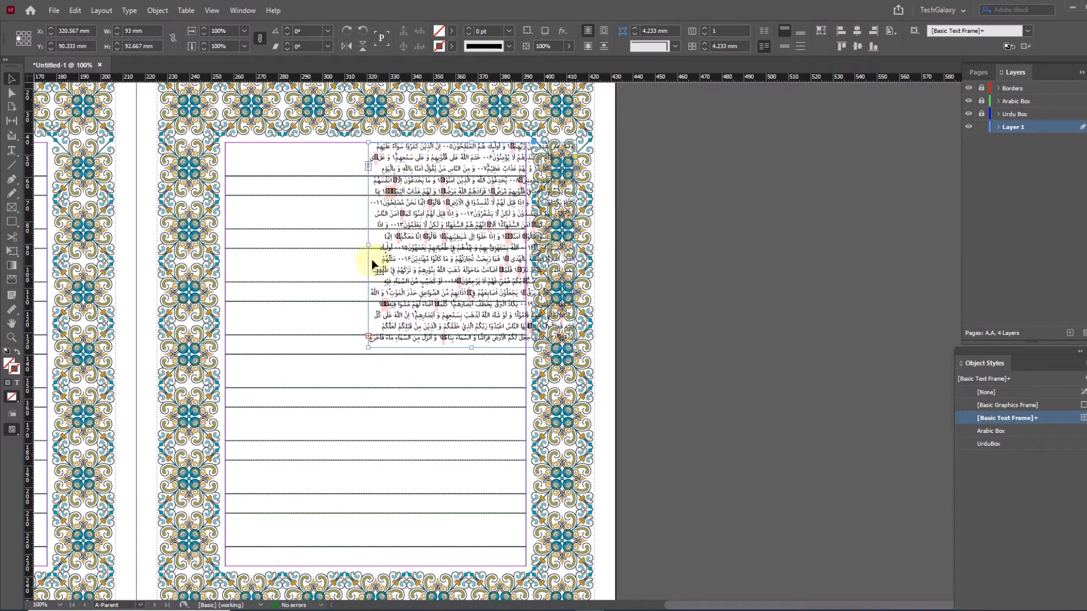
# Stretch the Arabic text frame to span the right-hand page between its side margins, 135.9 mm wide
pyautogui.moveTo(368, 247); pyautogui.dragTo(224, 246)
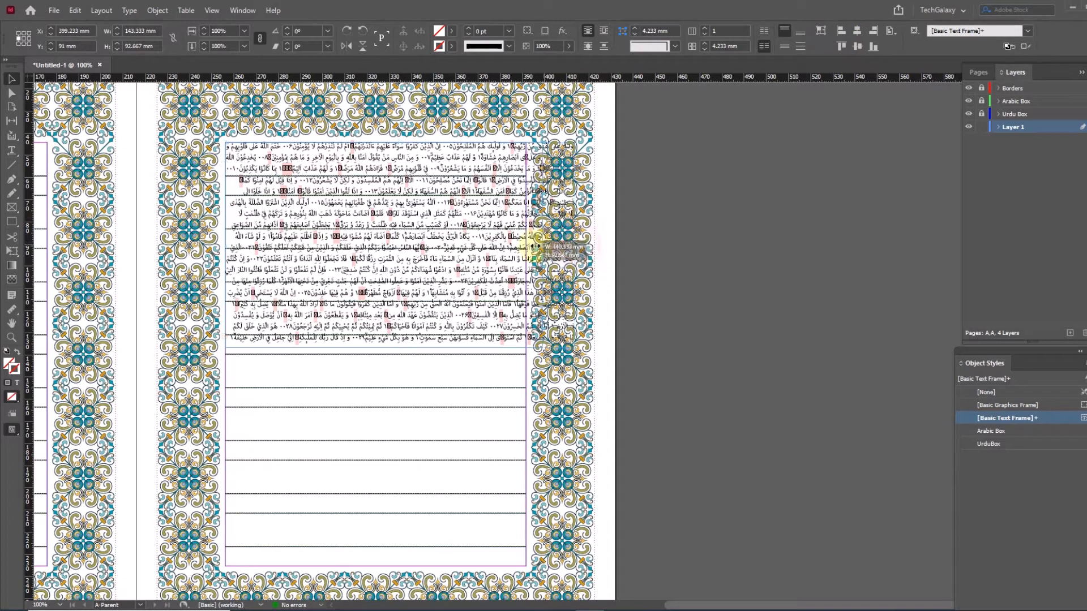
pyautogui.click(541, 241)
pyautogui.moveTo(558, 229); pyautogui.dragTo(258, 228)
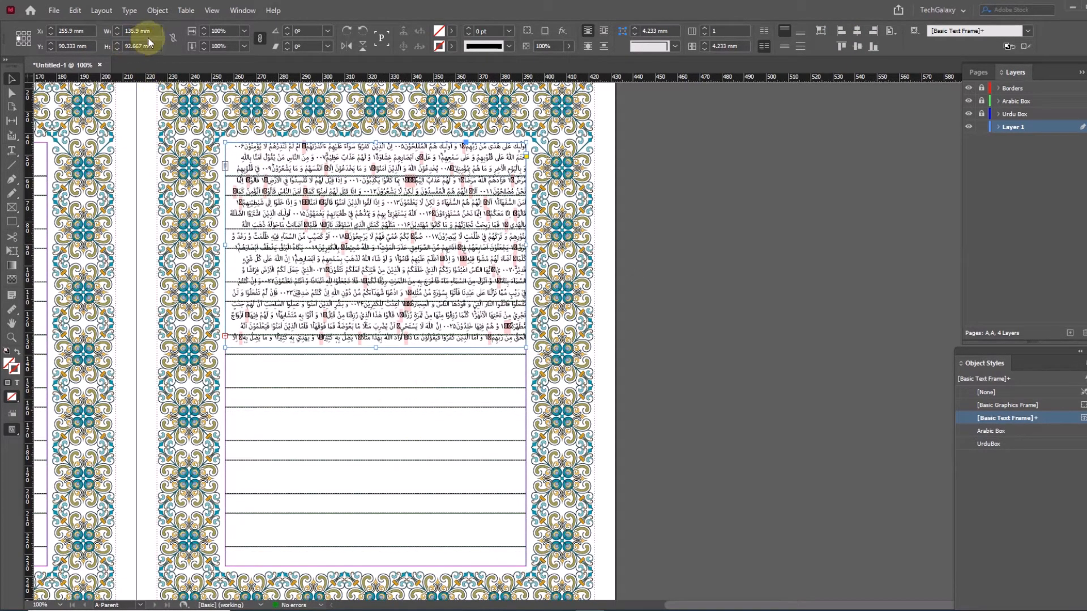
pyautogui.click(691, 300)
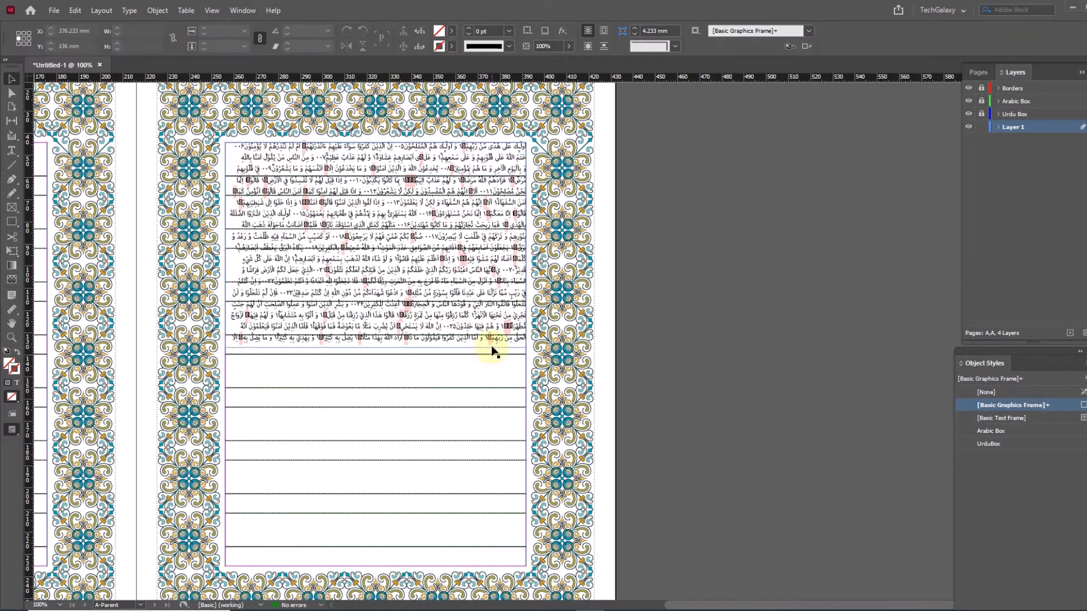
# Extend the Arabic text frame down to the lower edge of the last Arabic box, about 182.6 mm high
pyautogui.scroll(-2, 487, 340)
pyautogui.click(379, 306)
pyautogui.moveTo(378, 305); pyautogui.dragTo(402, 505)
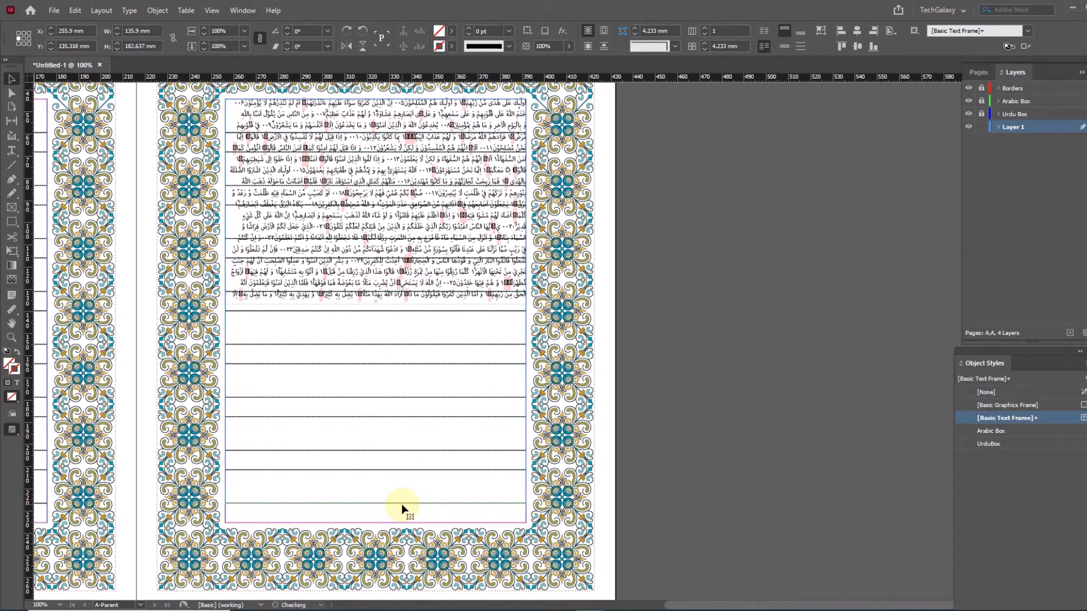
pyautogui.scroll(2, 704, 347)
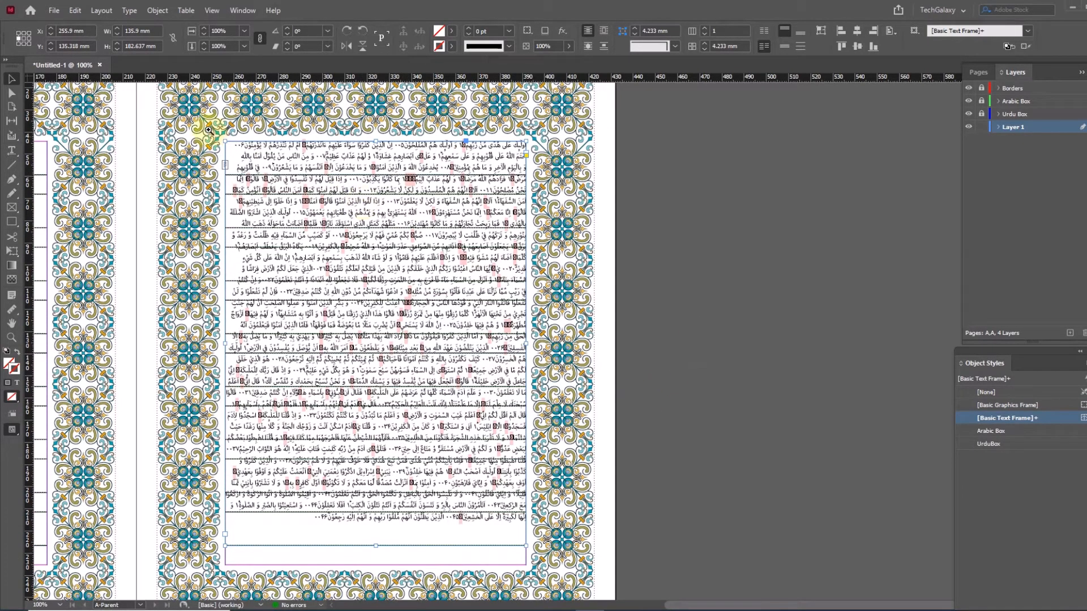
# Change the font of all the Arabic text in the right-hand page's frame to Al Qalam Quran Publisher
pyautogui.hotkey('ctrl', 'space')
pyautogui.moveTo(201, 130); pyautogui.dragTo(536, 552)
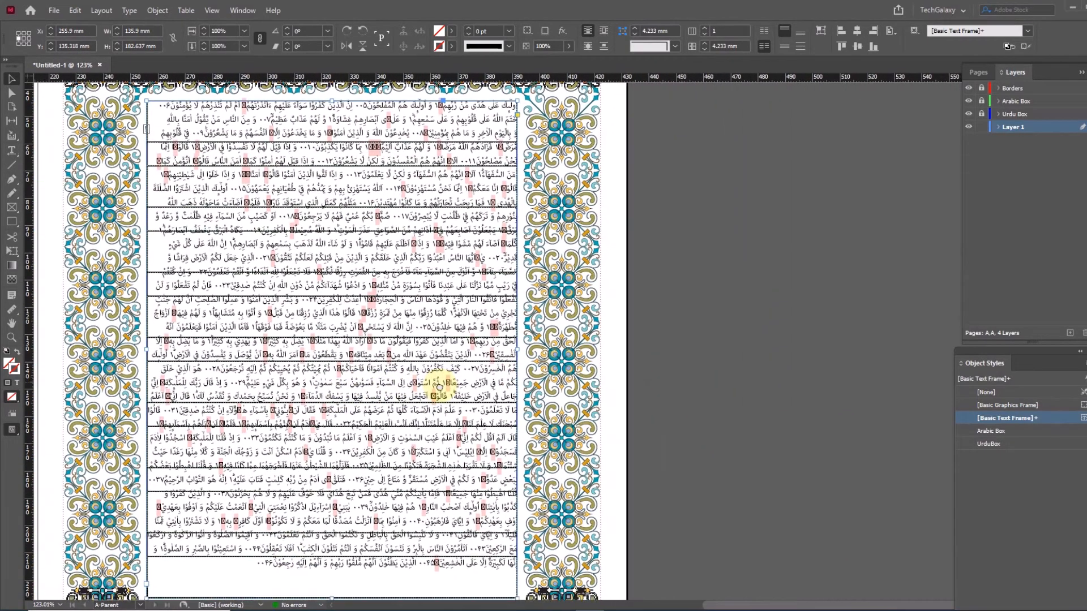
pyautogui.click(10, 150)
pyautogui.hotkey('ctrl', 'a')
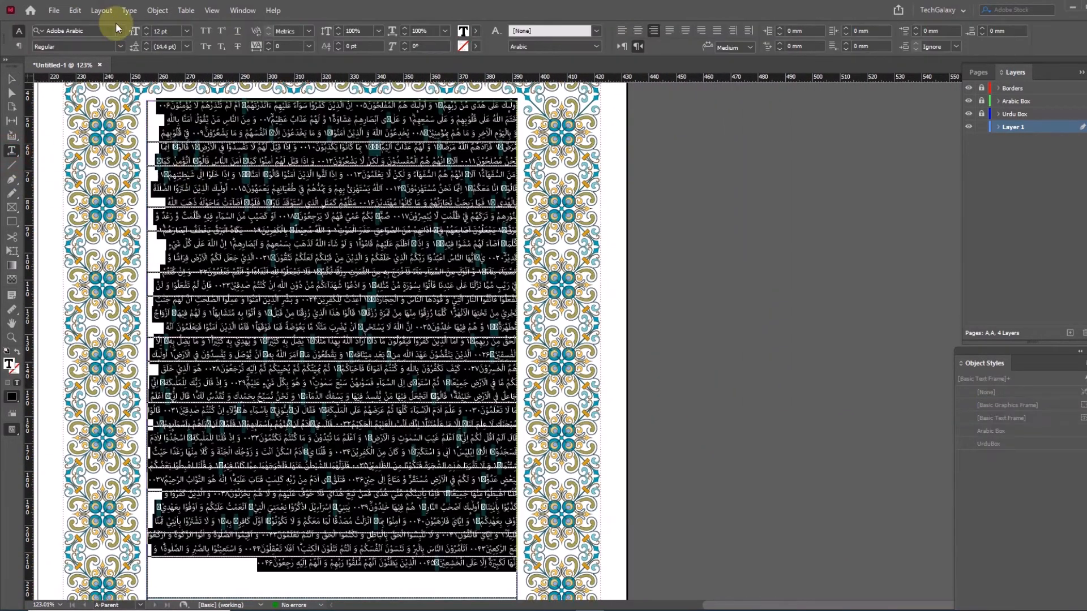
pyautogui.click(121, 31)
pyautogui.scroll(10, 220, 148)
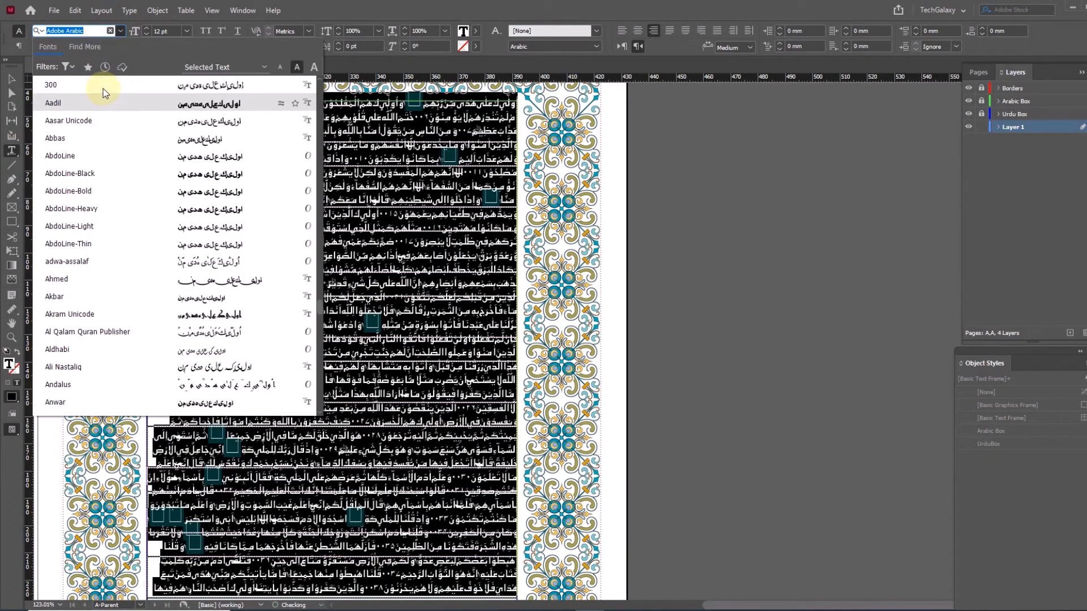
pyautogui.scroll(2, 221, 148)
pyautogui.moveTo(319, 286); pyautogui.dragTo(320, 80)
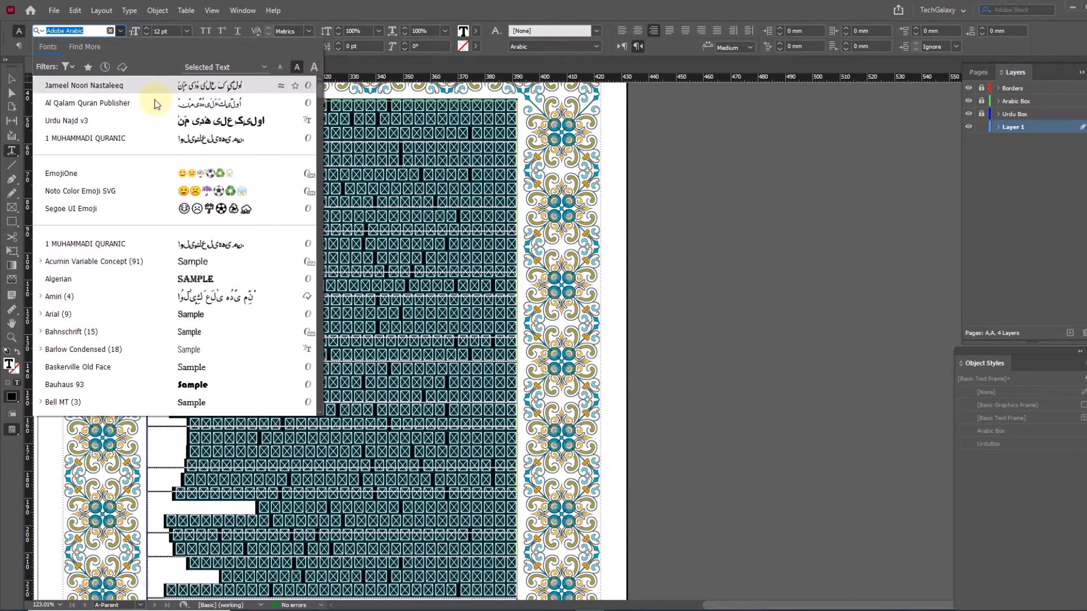
pyautogui.click(154, 102)
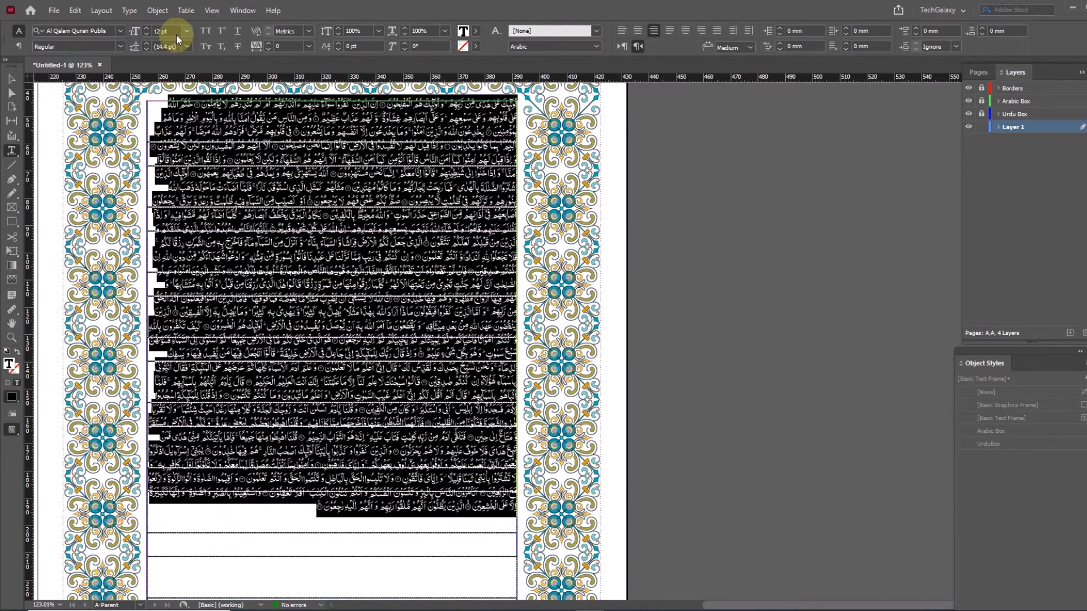
# Format the Arabic text at 28 pt with 48 pt leading, justified with the last line aligned right
pyautogui.click(167, 31)
pyautogui.write('28')
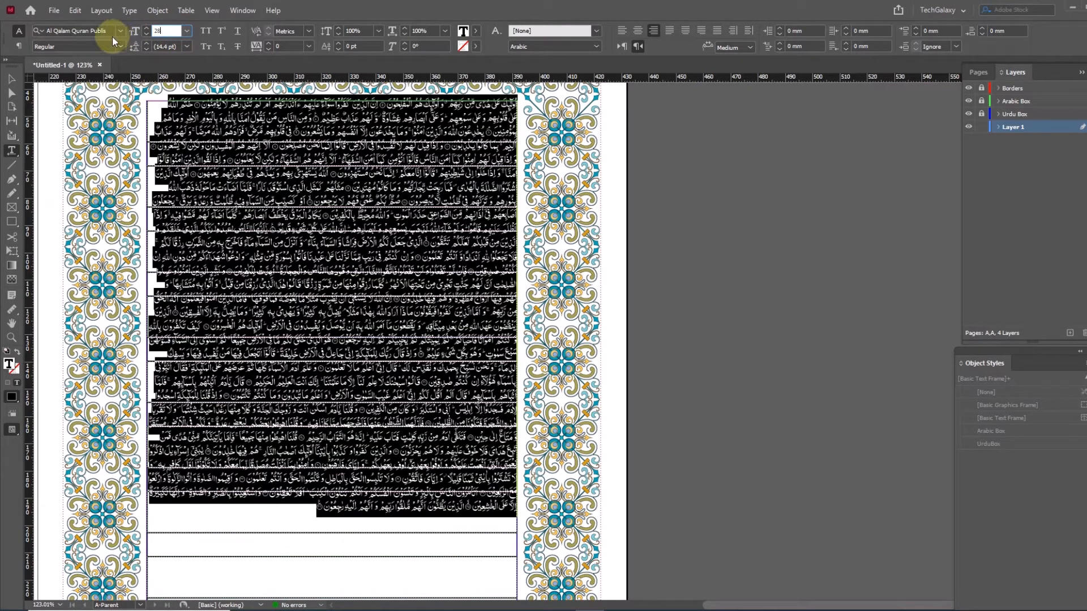
pyautogui.press('Tab')
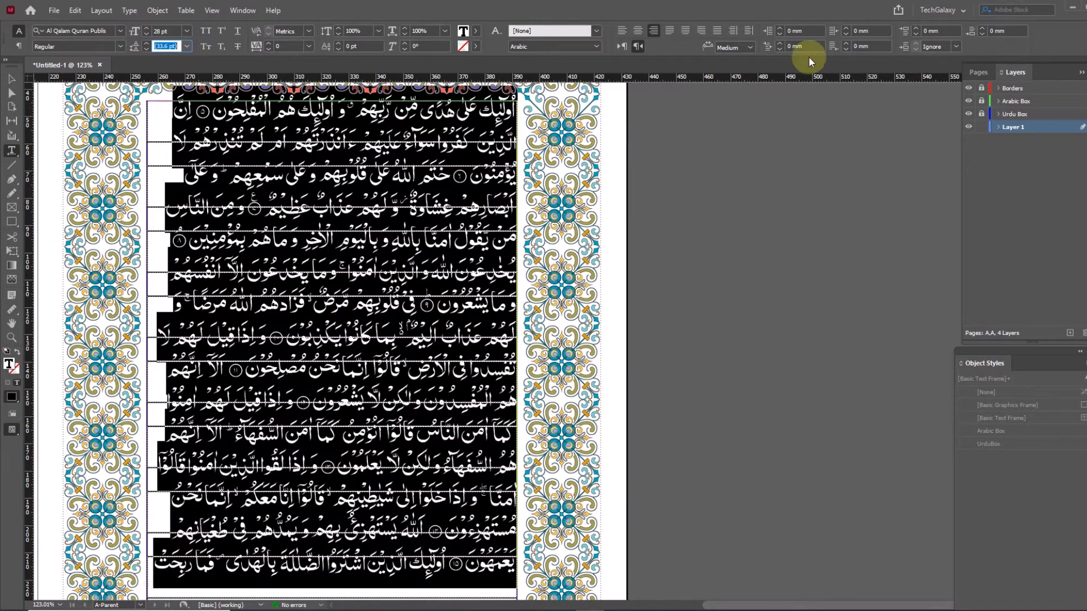
pyautogui.click(699, 30)
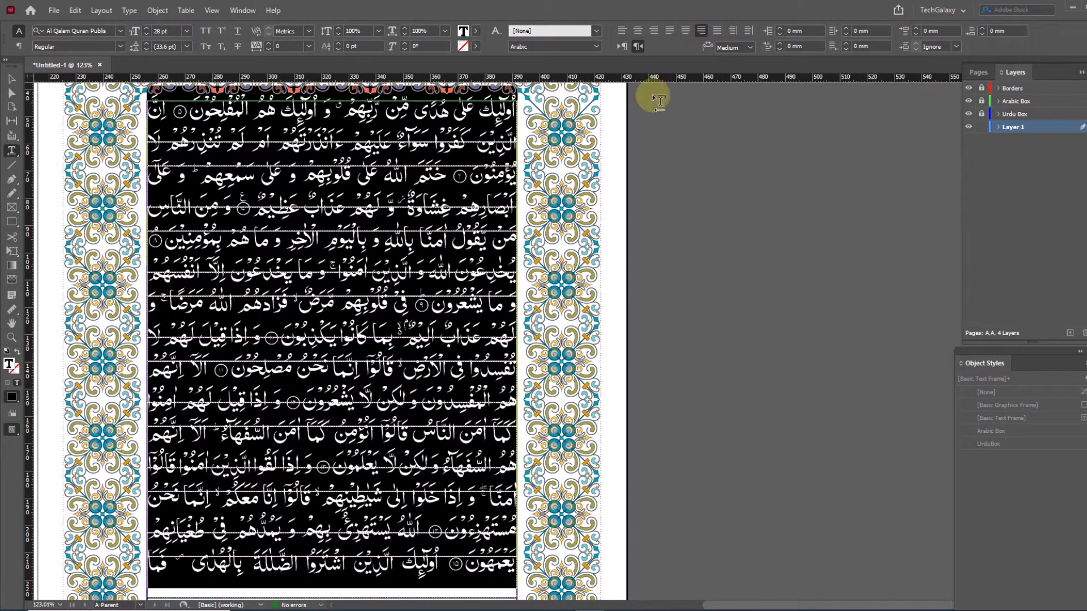
pyautogui.click(187, 46)
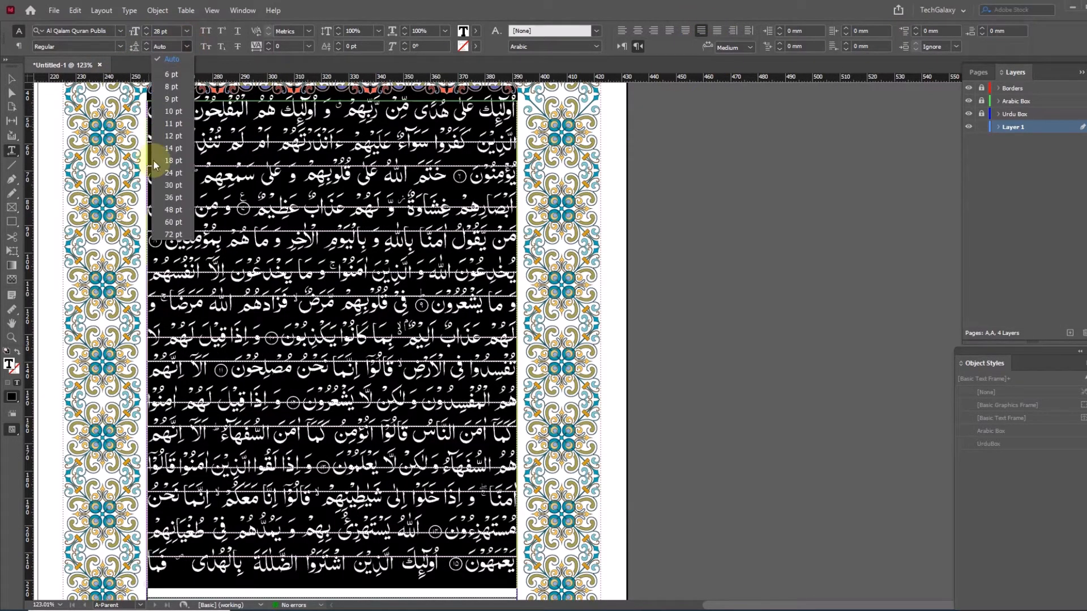
pyautogui.click(177, 208)
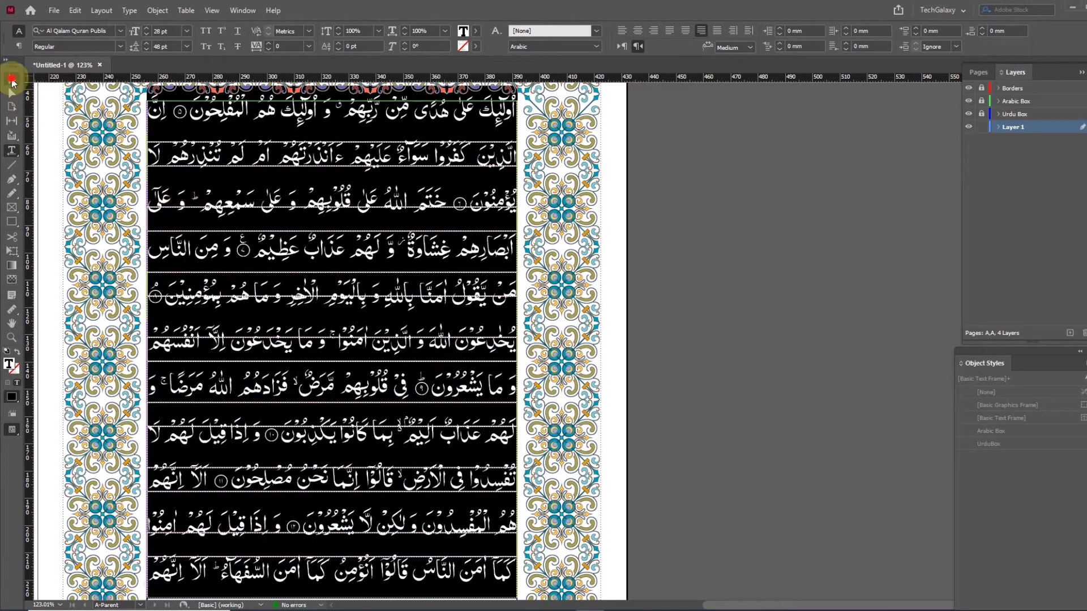
# Open the baseline options in the Arabic frame's Text Frame Options and turn on the preview
pyautogui.click(12, 79)
pyautogui.scroll(2, 495, 195)
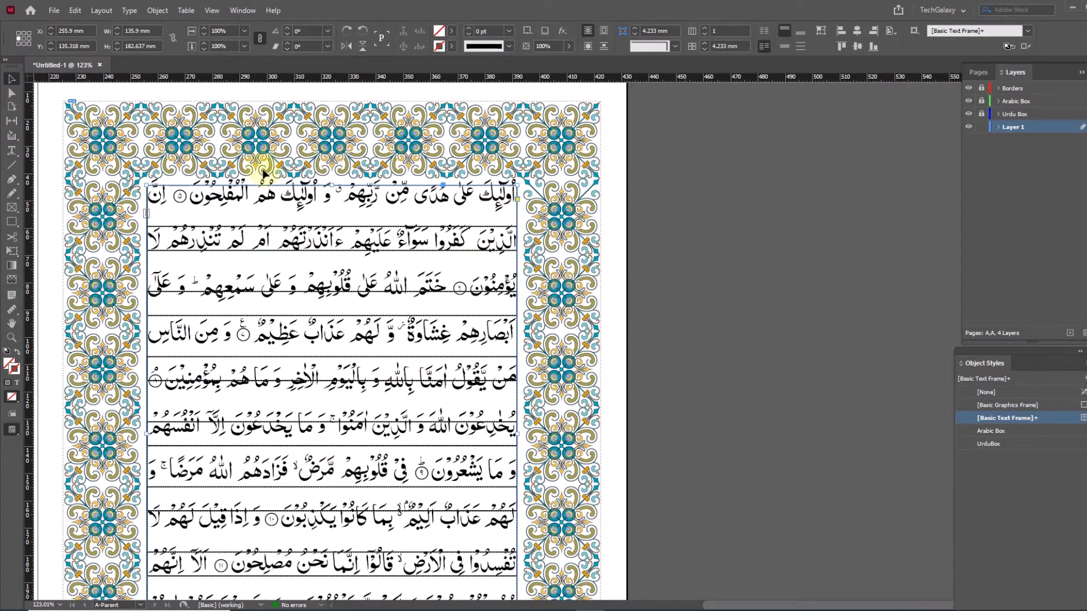
pyautogui.moveTo(96, 133); pyautogui.dragTo(507, 325)
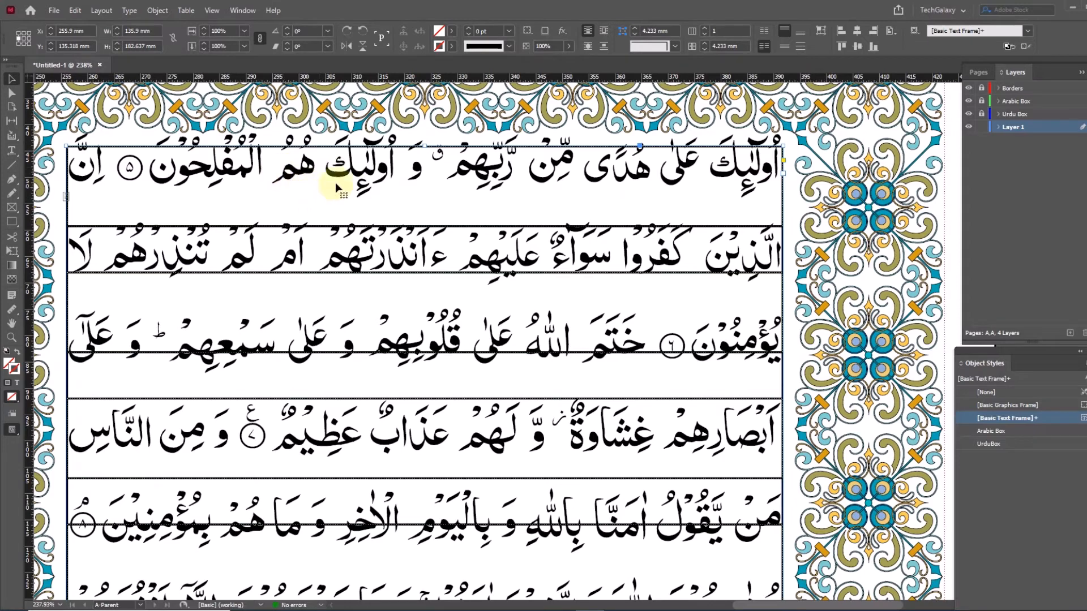
pyautogui.click(159, 11)
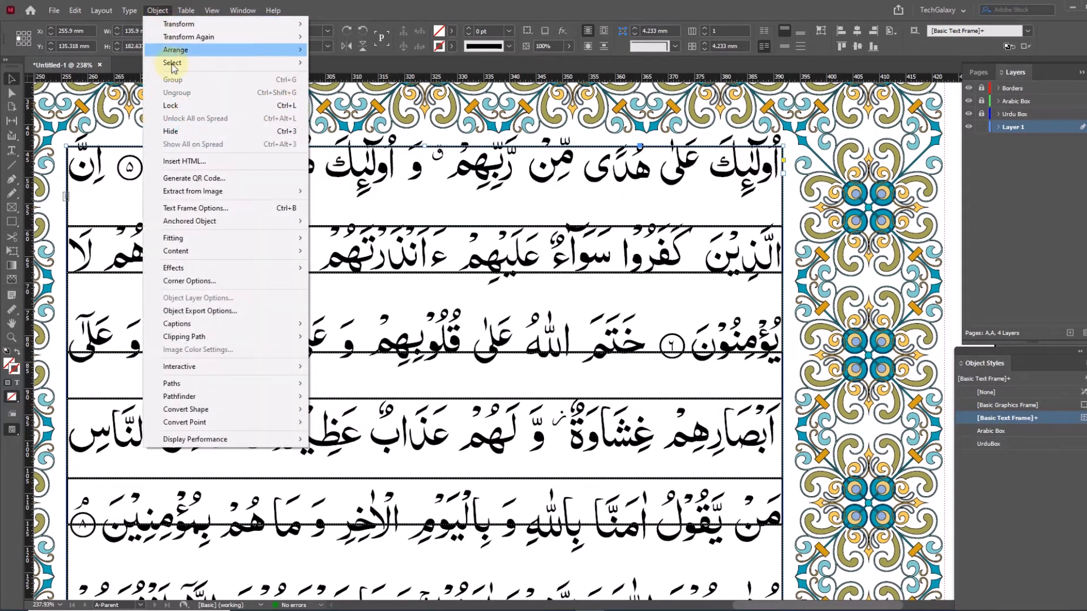
pyautogui.click(203, 210)
pyautogui.click(426, 221)
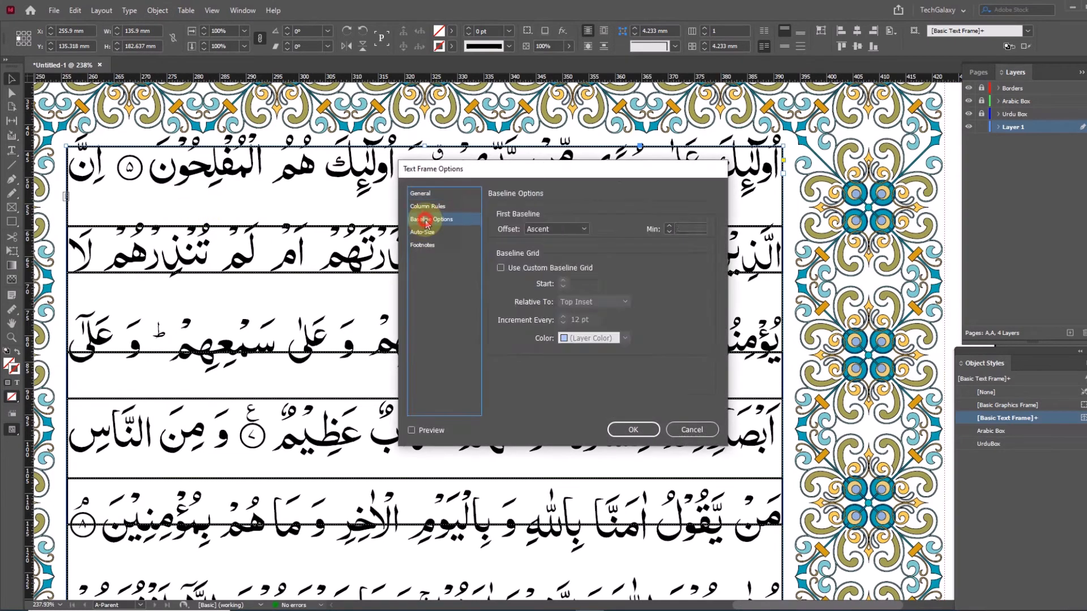
pyautogui.moveTo(638, 177); pyautogui.dragTo(303, 140)
pyautogui.click(90, 393)
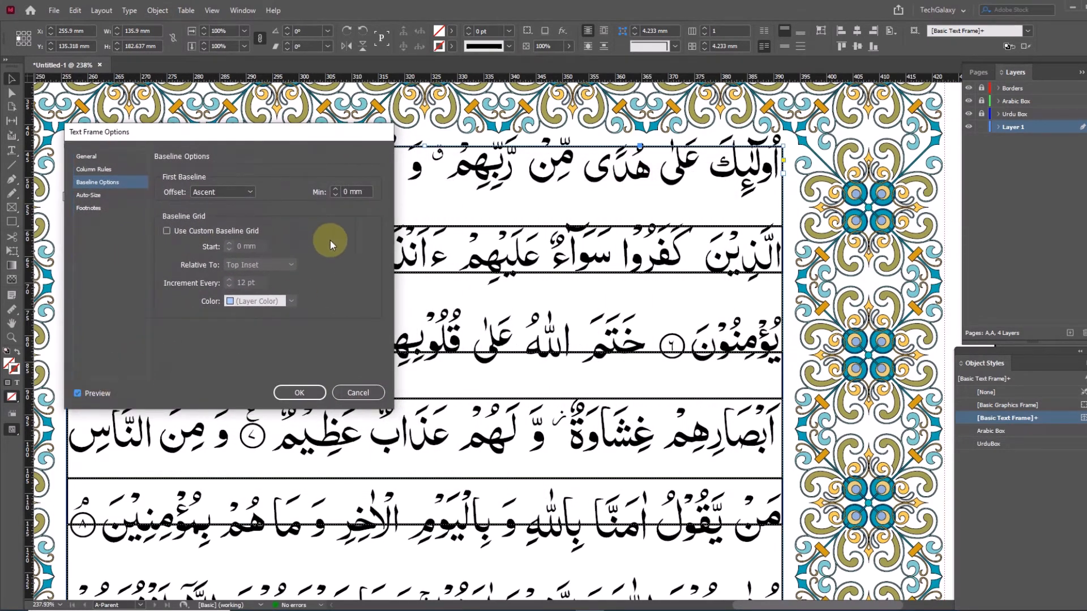
# Set the first baseline's minimum offset to 11 mm for the Arabic text frame, using the Ascent offset
pyautogui.click(230, 193)
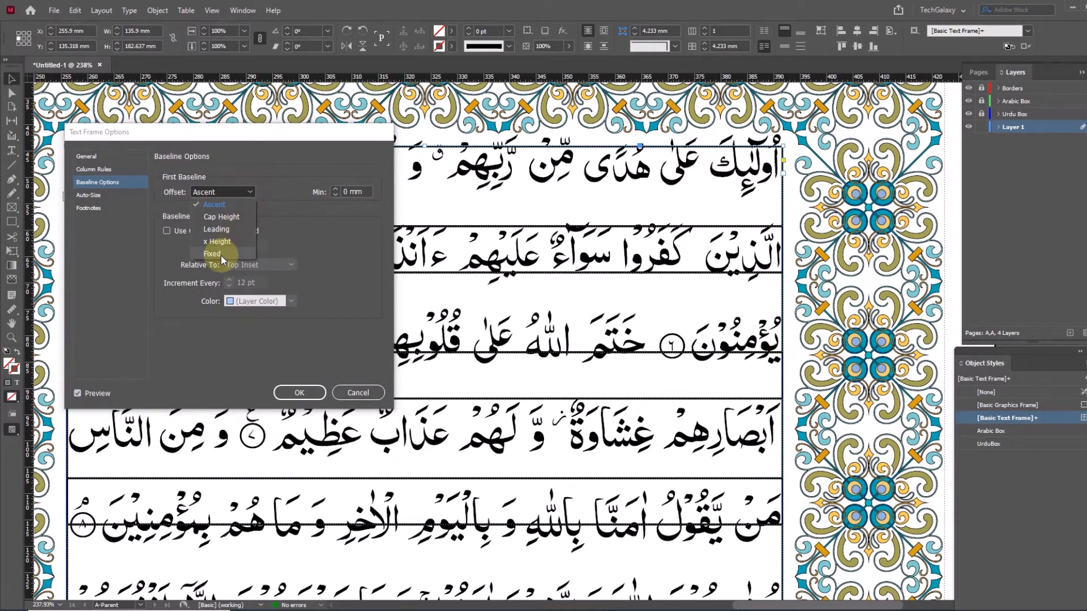
pyautogui.click(296, 172)
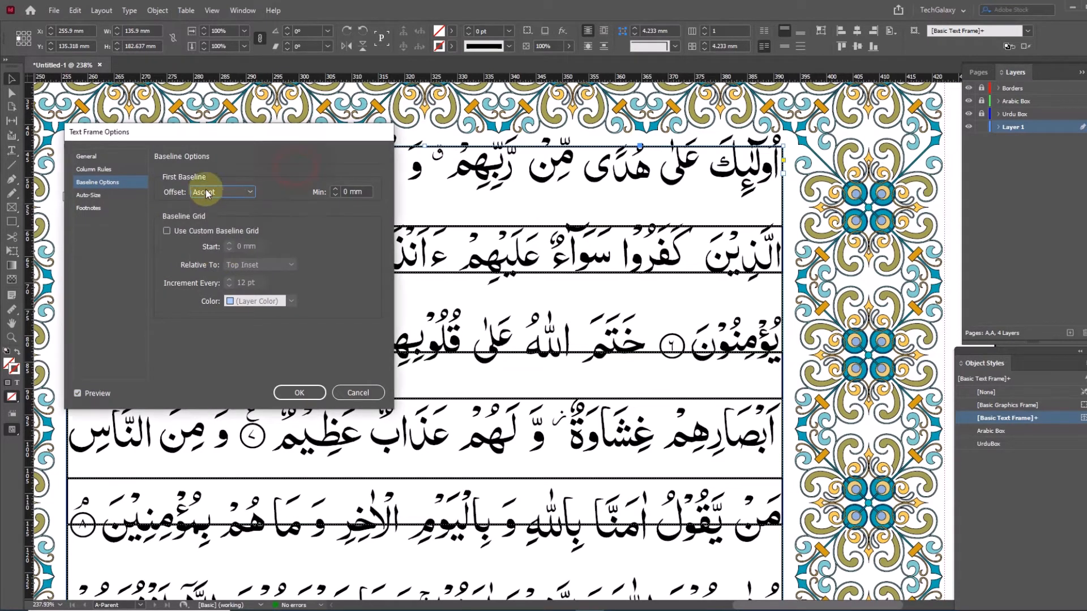
pyautogui.click(335, 190)
pyautogui.click(335, 189)
pyautogui.click(335, 190)
pyautogui.click(335, 189)
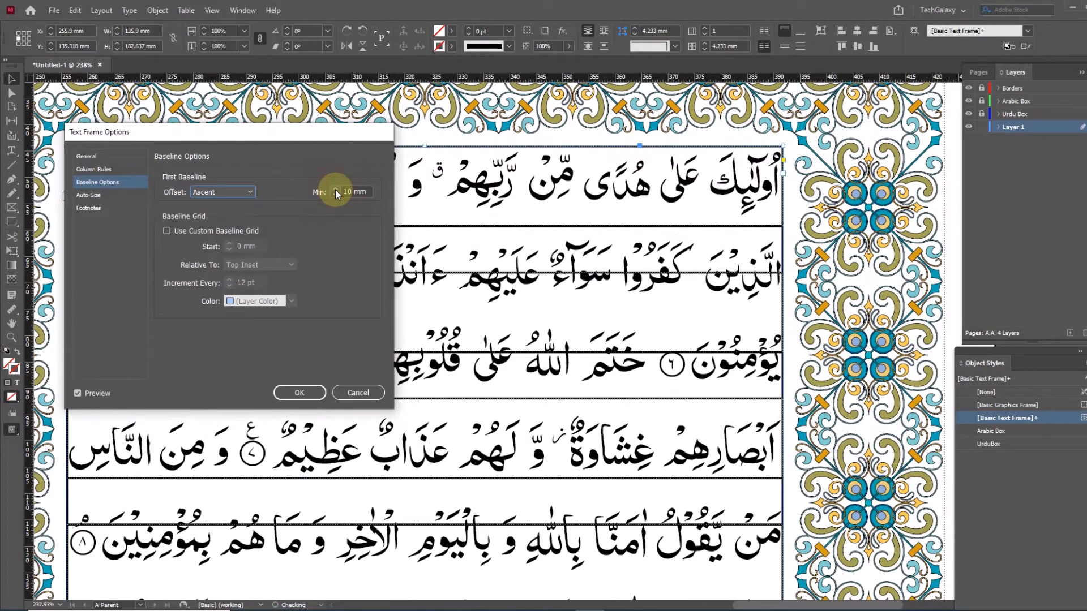
pyautogui.click(336, 189)
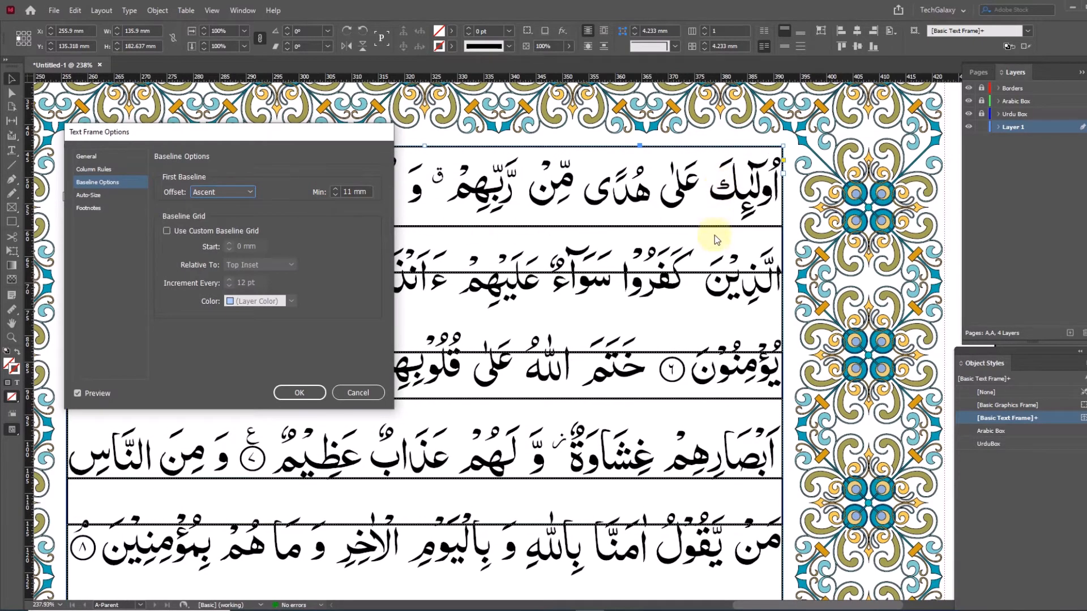
pyautogui.moveTo(353, 145); pyautogui.dragTo(364, 288)
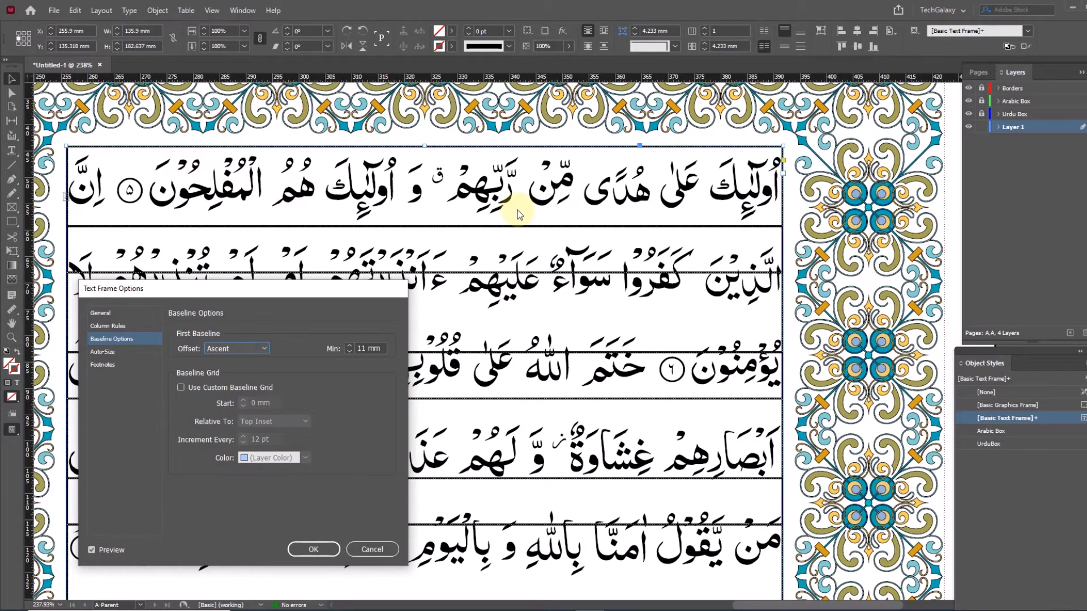
pyautogui.doubleClick(365, 348)
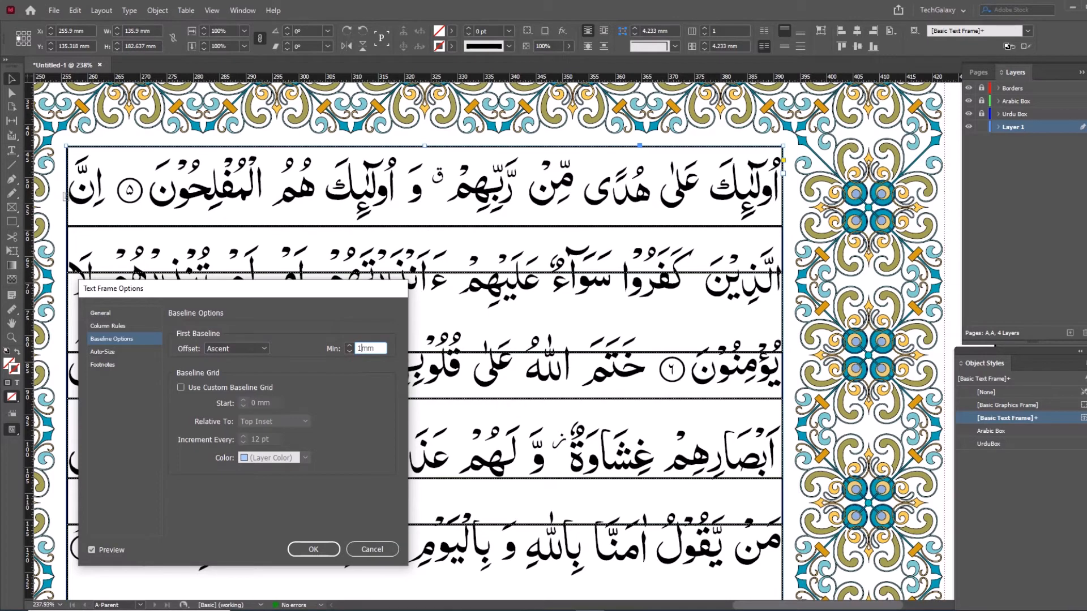
pyautogui.click(515, 403)
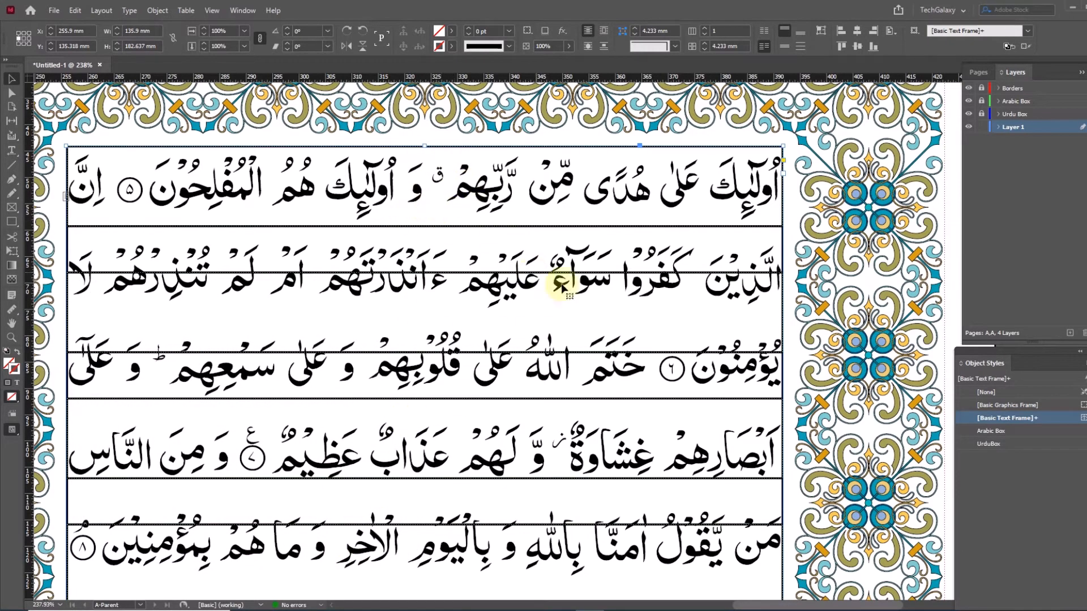
# Increase the leading of all the Arabic text to 68 pt so its lines sit inside the Arabic boxes
pyautogui.keyDown('alt'); pyautogui.click(528, 287); pyautogui.keyUp('alt')
pyautogui.keyDown('ctrl'); pyautogui.keyDown('alt'); pyautogui.click(521, 371); pyautogui.keyUp('alt'); pyautogui.keyUp('ctrl')
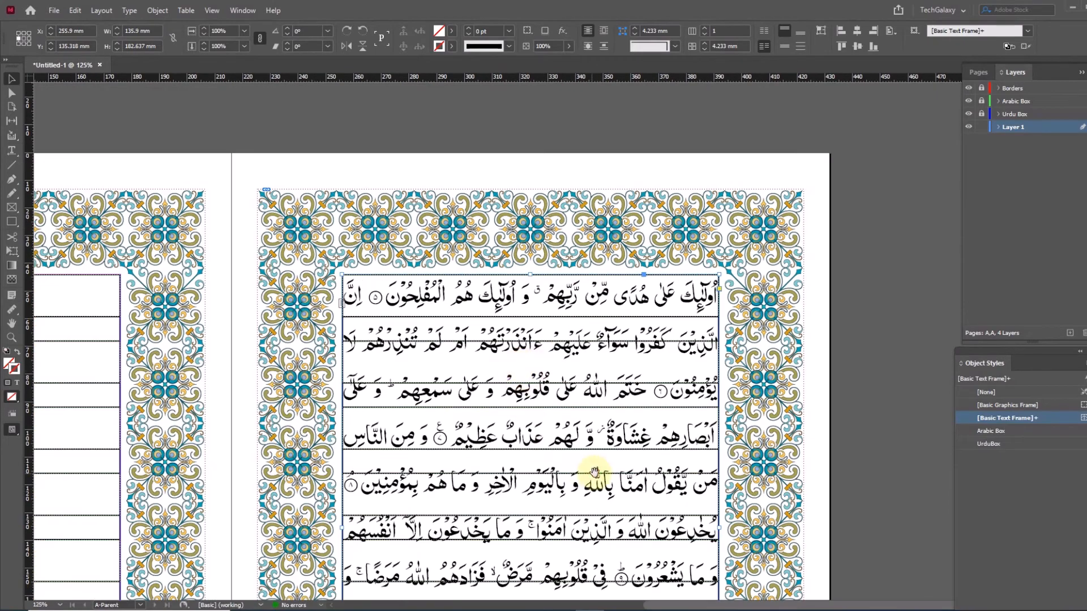
pyautogui.moveTo(597, 476); pyautogui.dragTo(439, 359)
pyautogui.keyDown('ctrl'); pyautogui.keyDown('alt'); pyautogui.click(356, 316); pyautogui.keyUp('alt'); pyautogui.keyUp('ctrl')
pyautogui.moveTo(561, 398); pyautogui.dragTo(315, 315)
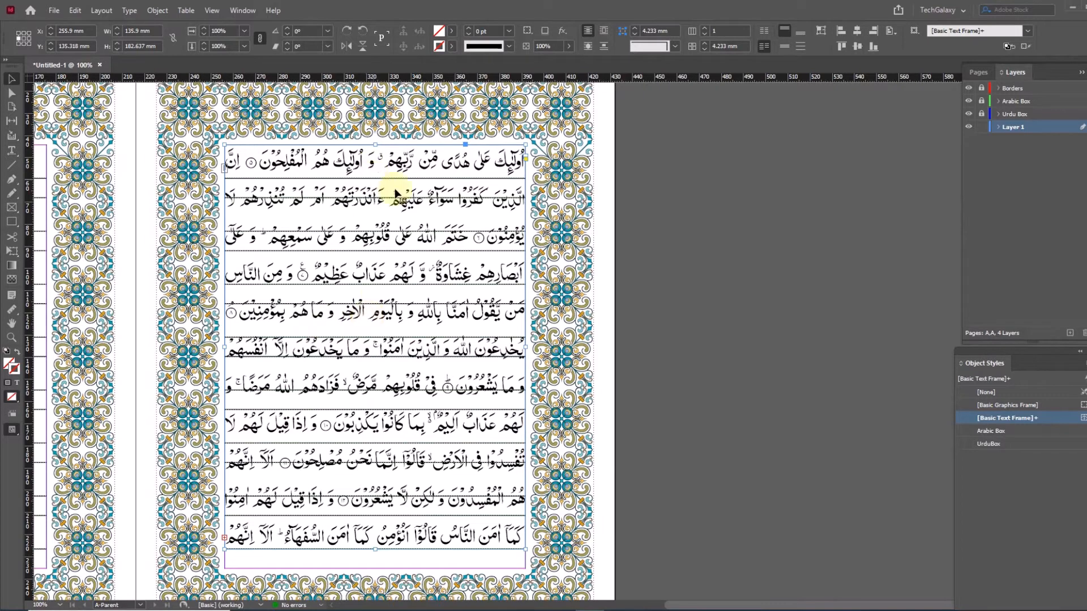
pyautogui.click(12, 150)
pyautogui.click(309, 169)
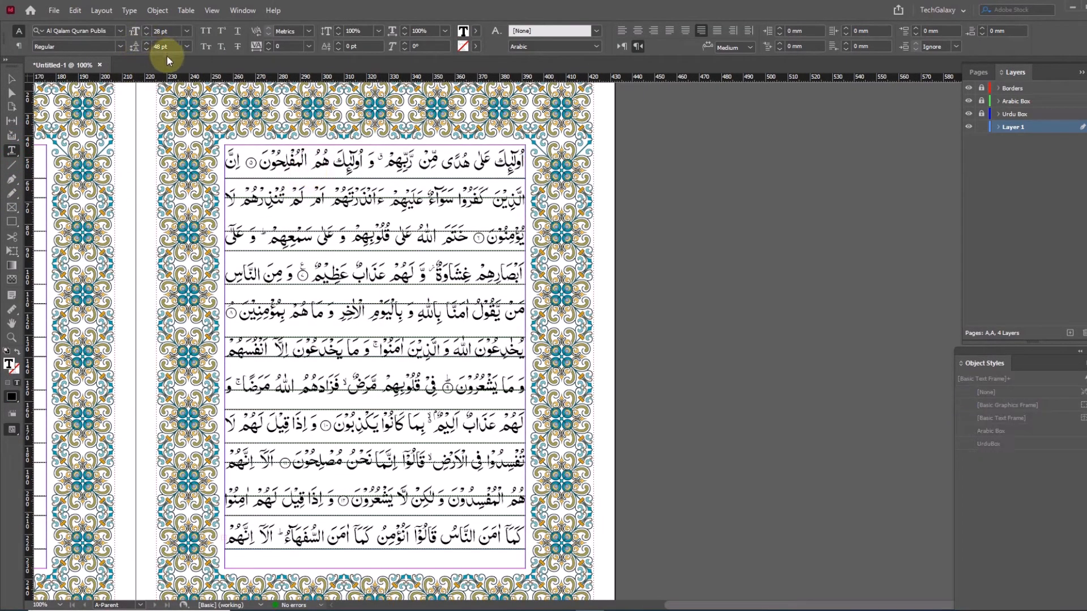
pyautogui.hotkey('ctrl', 'a')
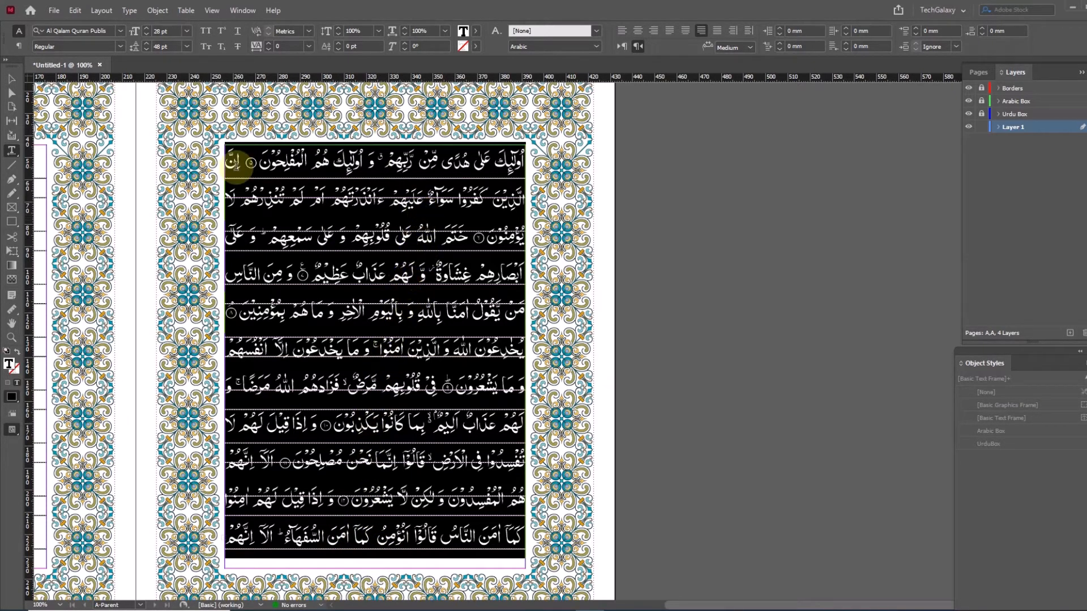
pyautogui.click(147, 44)
pyautogui.click(147, 44)
pyautogui.click(147, 44)
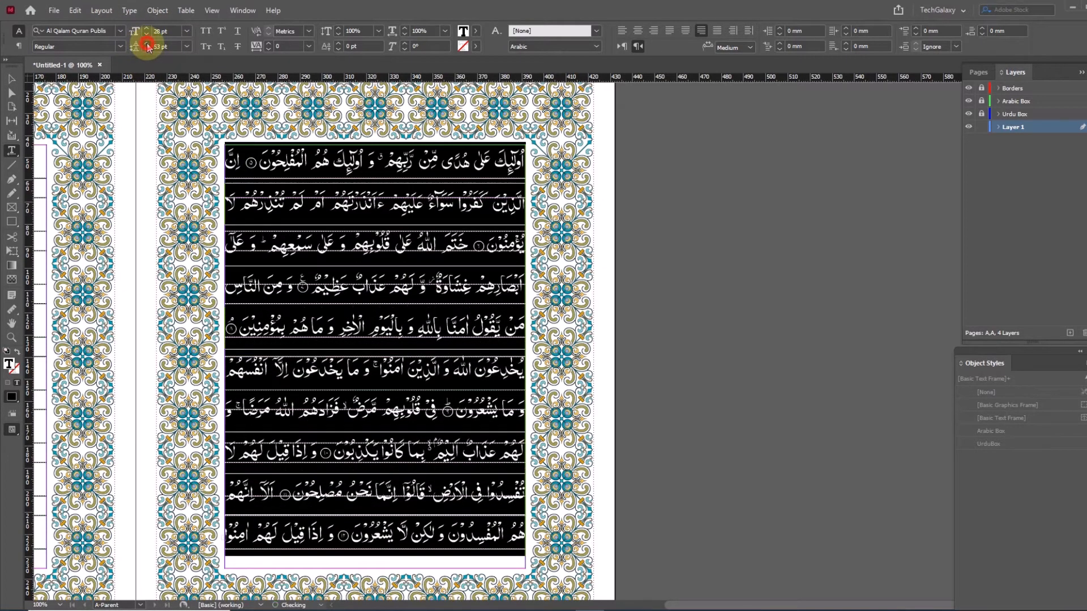
pyautogui.click(146, 44)
pyautogui.click(146, 44)
pyautogui.click(147, 45)
pyautogui.click(146, 45)
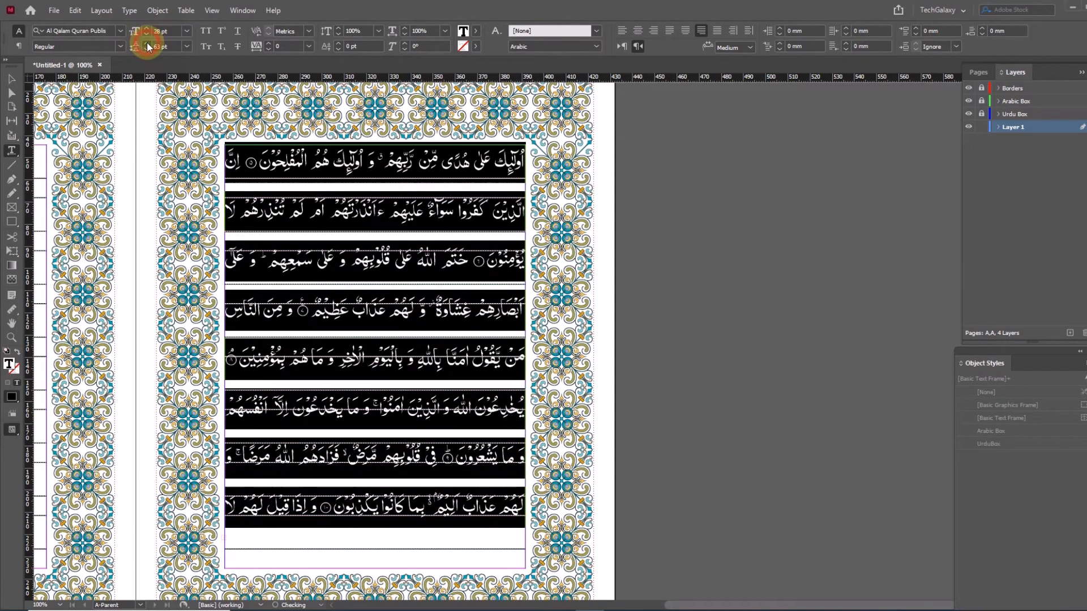
pyautogui.click(147, 44)
pyautogui.click(146, 45)
pyautogui.click(146, 45)
pyautogui.click(147, 44)
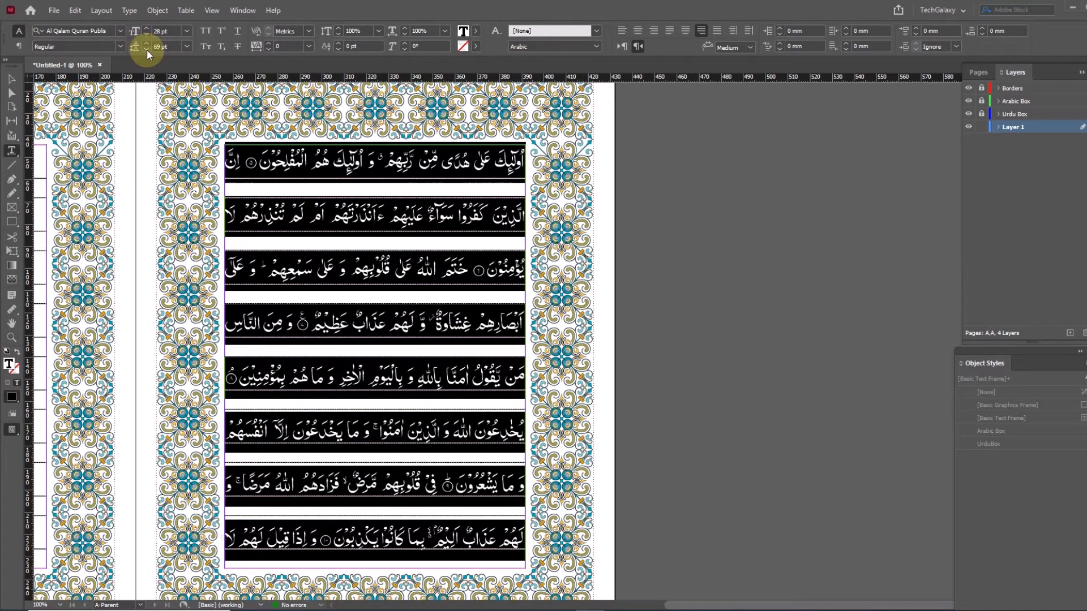
pyautogui.click(147, 50)
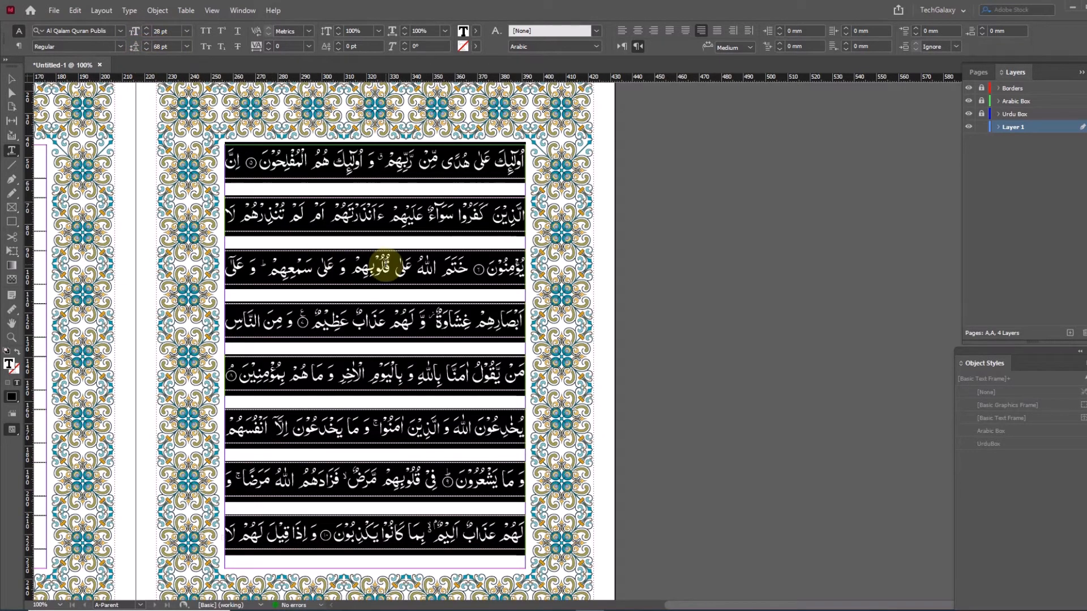
pyautogui.click(399, 252)
pyautogui.click(424, 483)
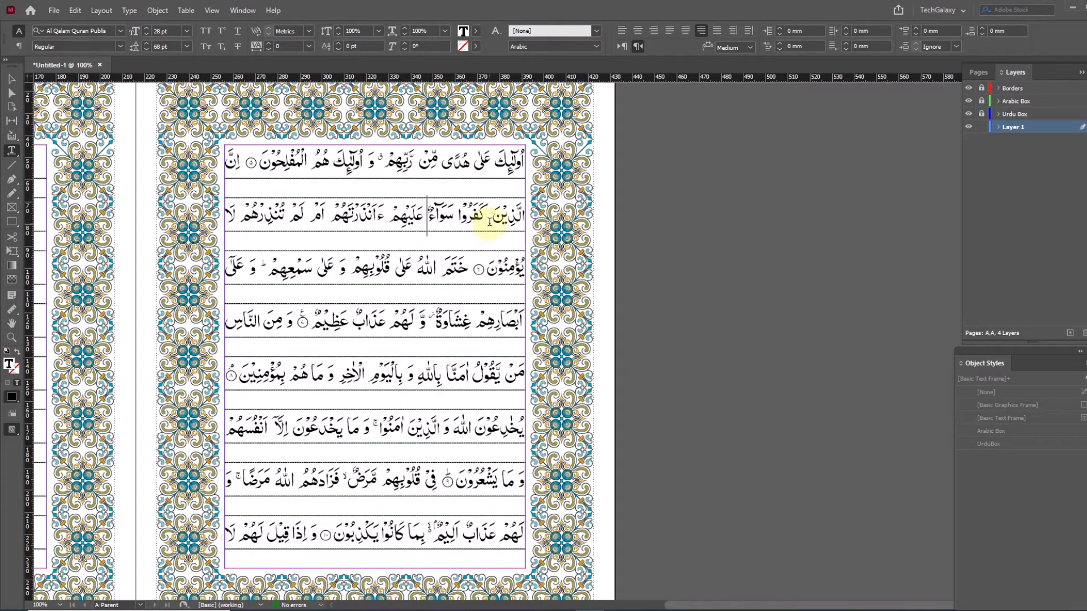
# Start a new paragraph style from the formatted Arabic text and name it Arabic Text
pyautogui.hotkey('ctrl', 'a')
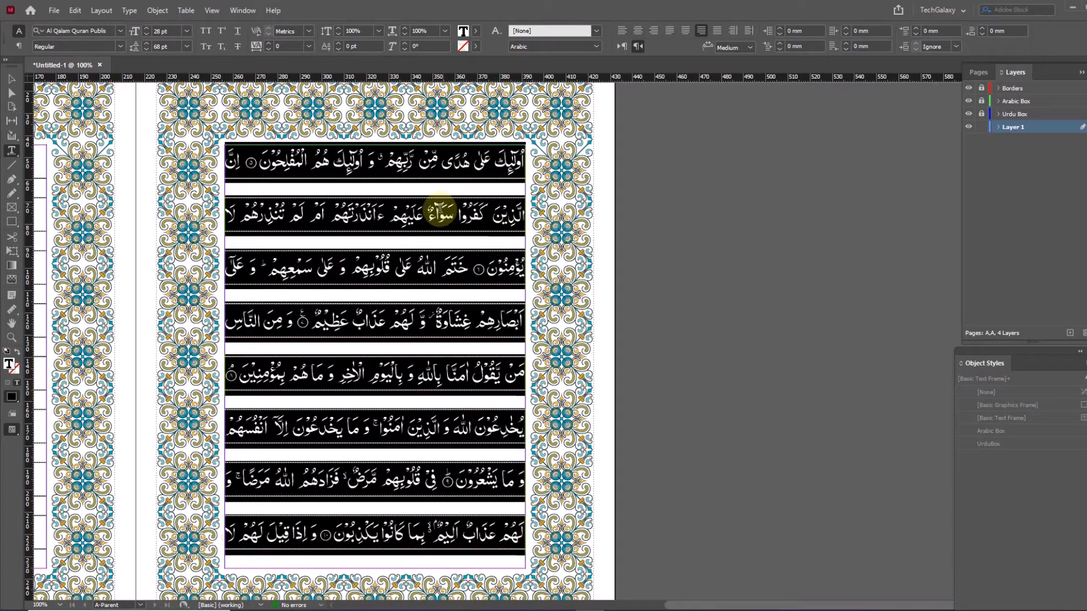
pyautogui.click(444, 216)
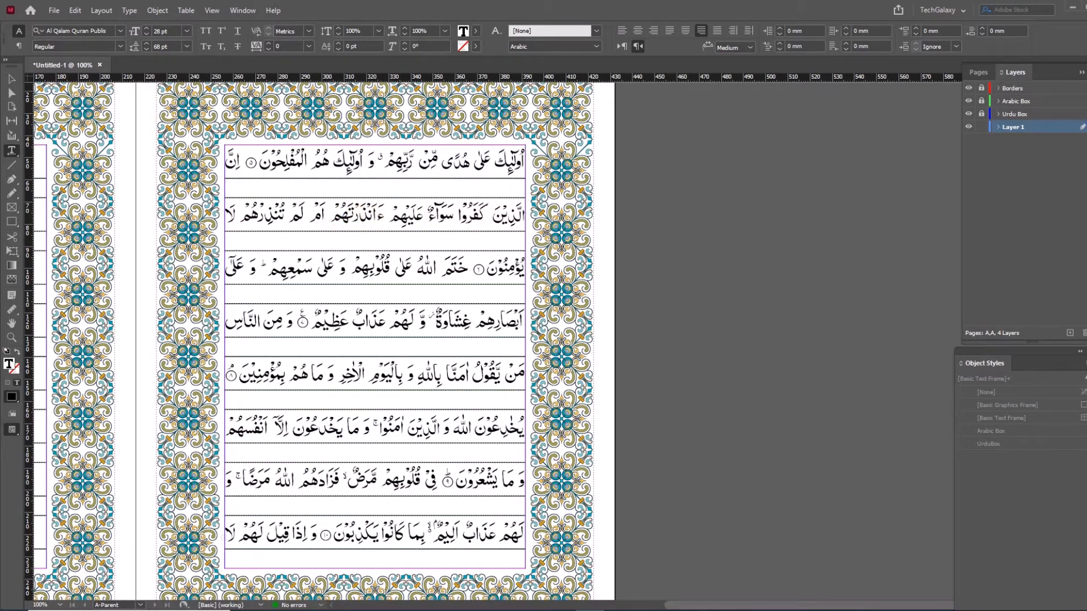
pyautogui.press('F11')
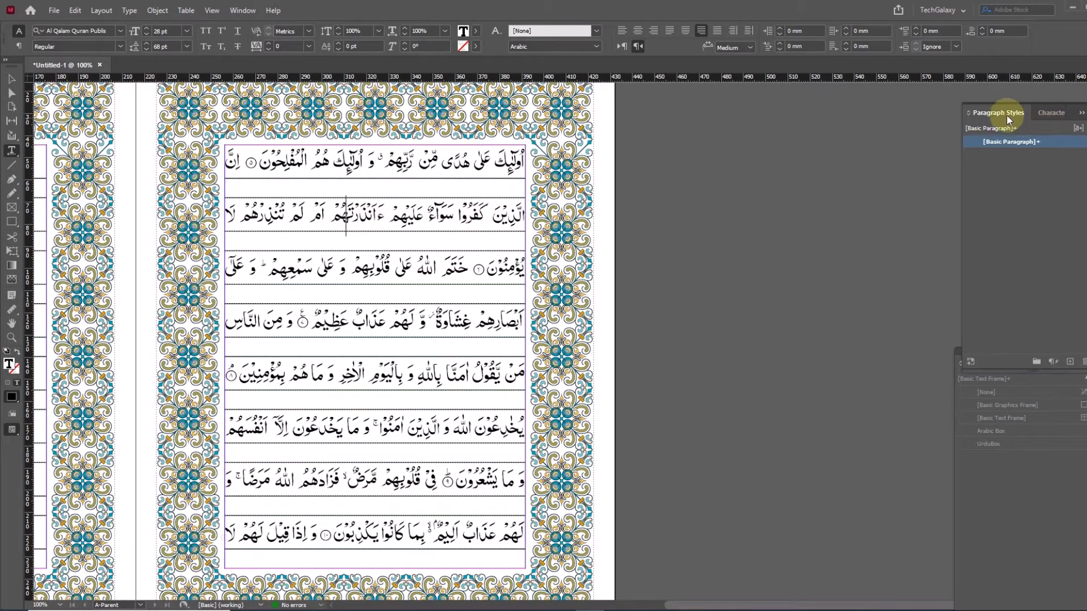
pyautogui.moveTo(1000, 112); pyautogui.dragTo(68, 341)
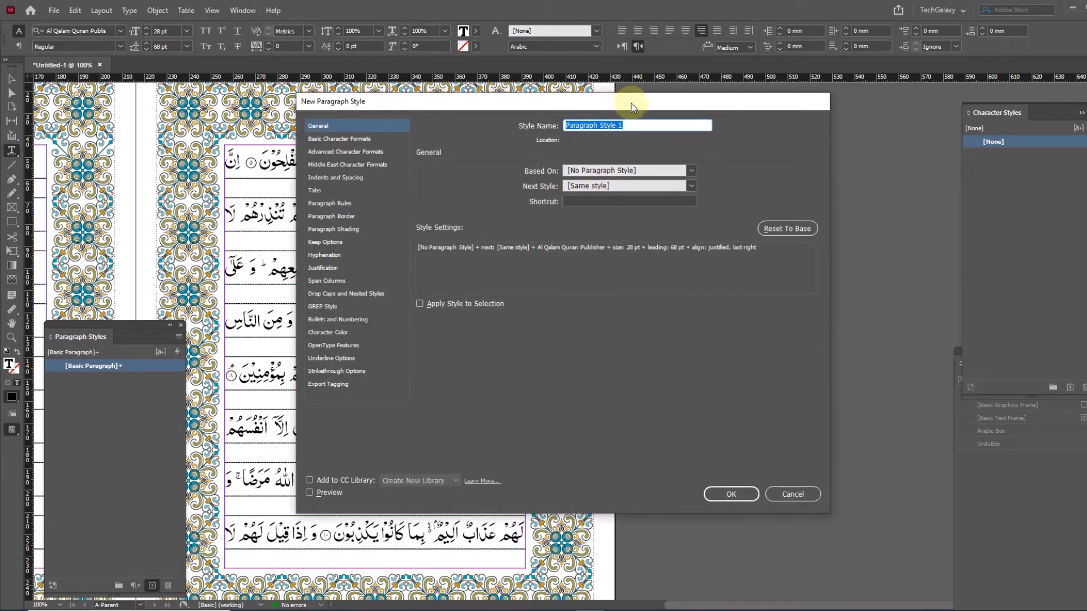
pyautogui.moveTo(633, 108); pyautogui.dragTo(536, 138)
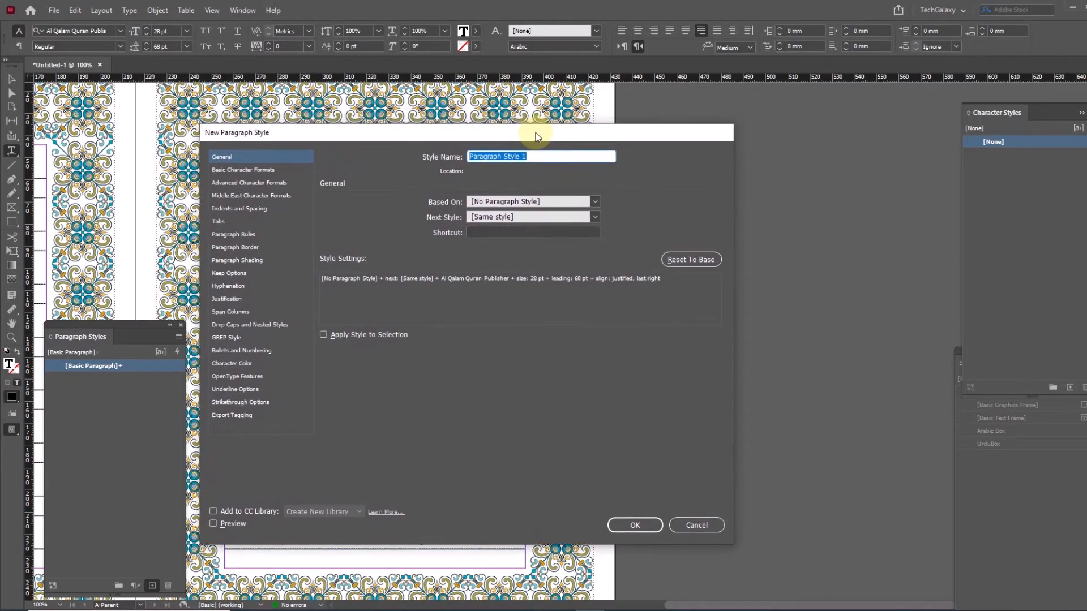
pyautogui.write('Arabic Text')
# Set the left and right indents to 2 mm in the Arabic Text style, check its justification settings and save the style
pyautogui.click(251, 209)
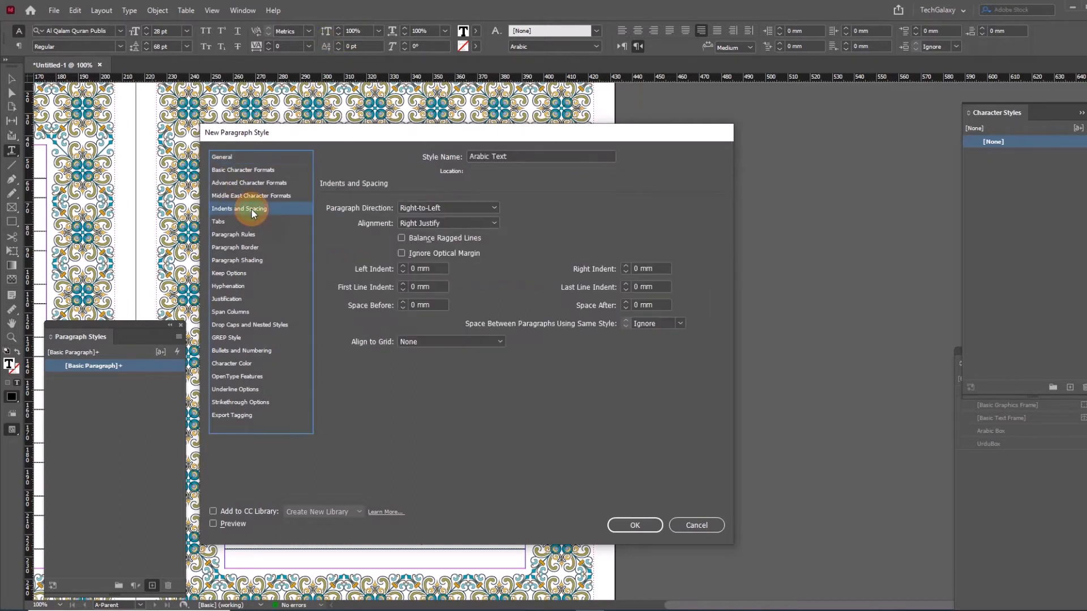
pyautogui.tripleClick(437, 269)
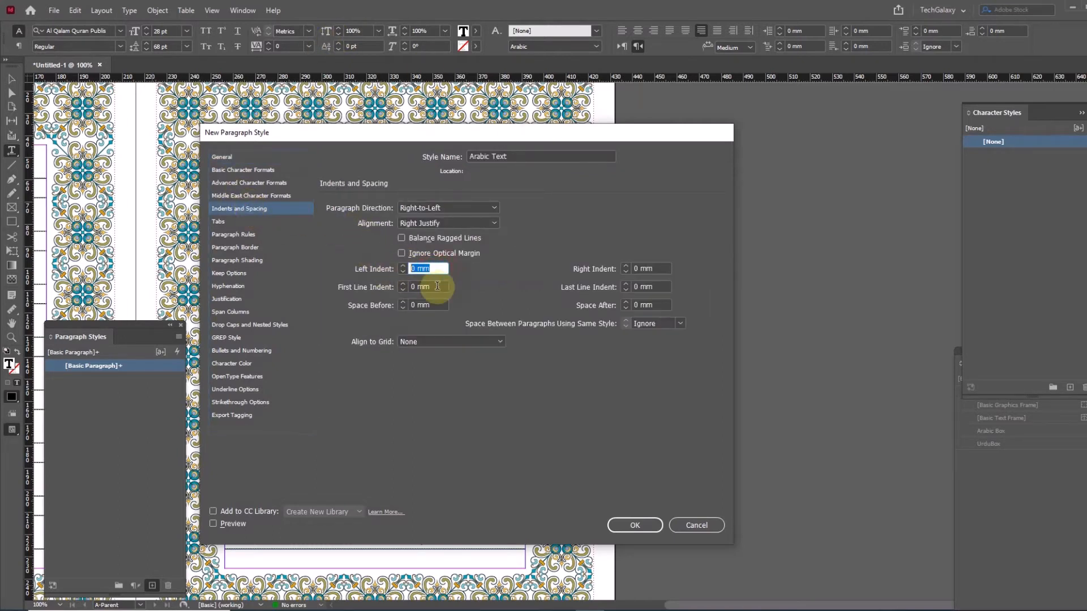
pyautogui.write('2')
pyautogui.tripleClick(656, 269)
pyautogui.write('2')
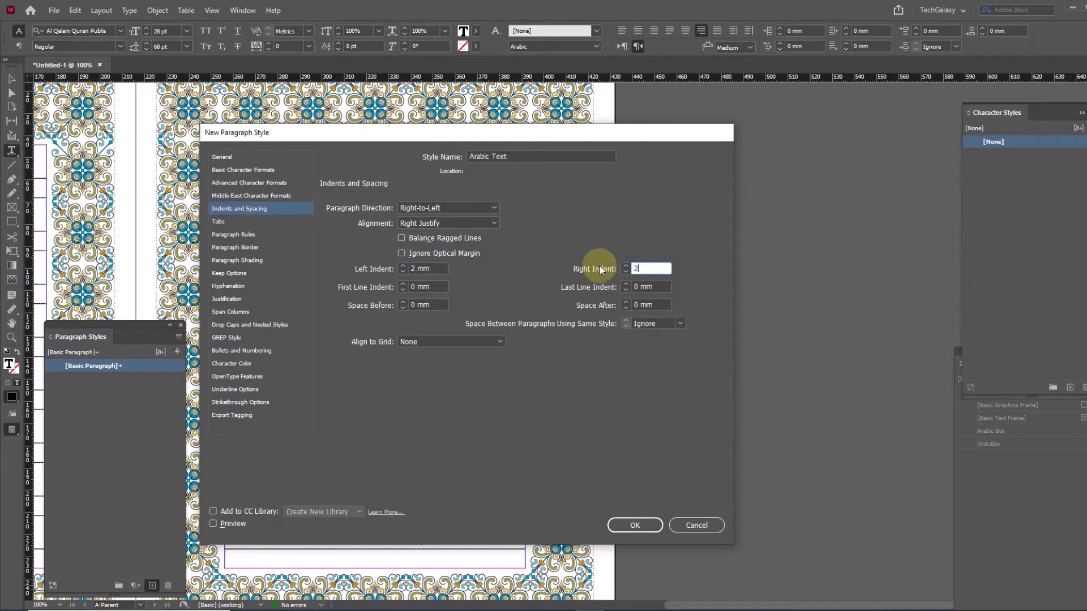
pyautogui.press('Tab')
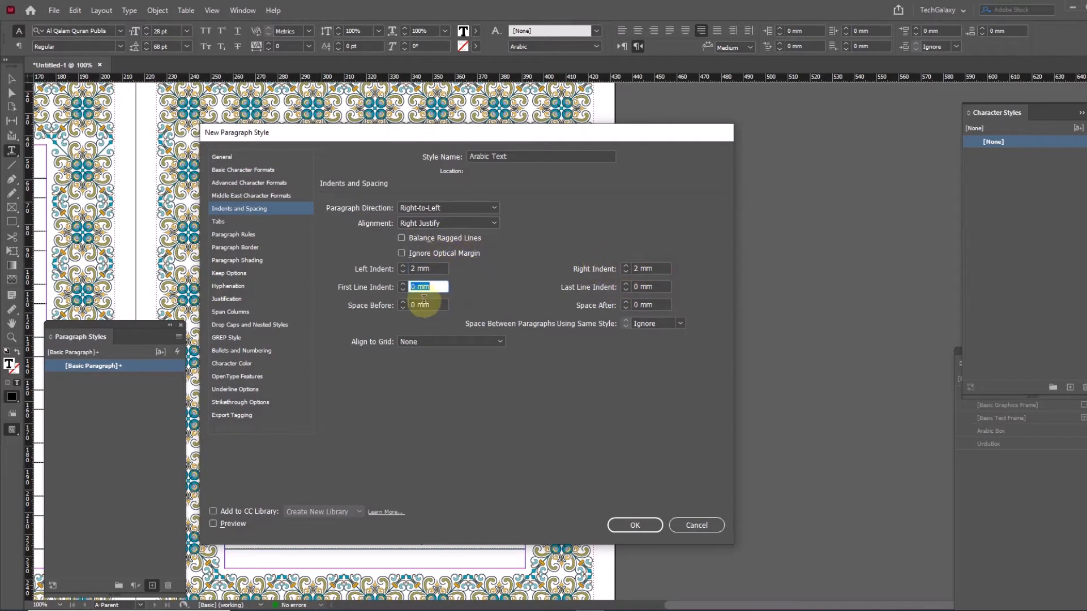
pyautogui.click(227, 299)
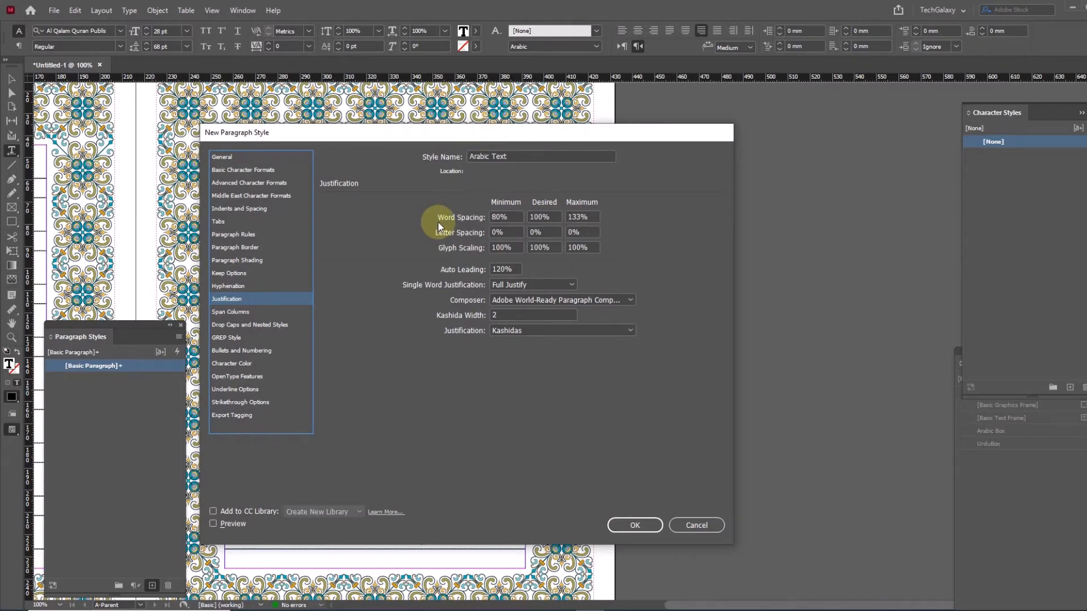
pyautogui.click(634, 526)
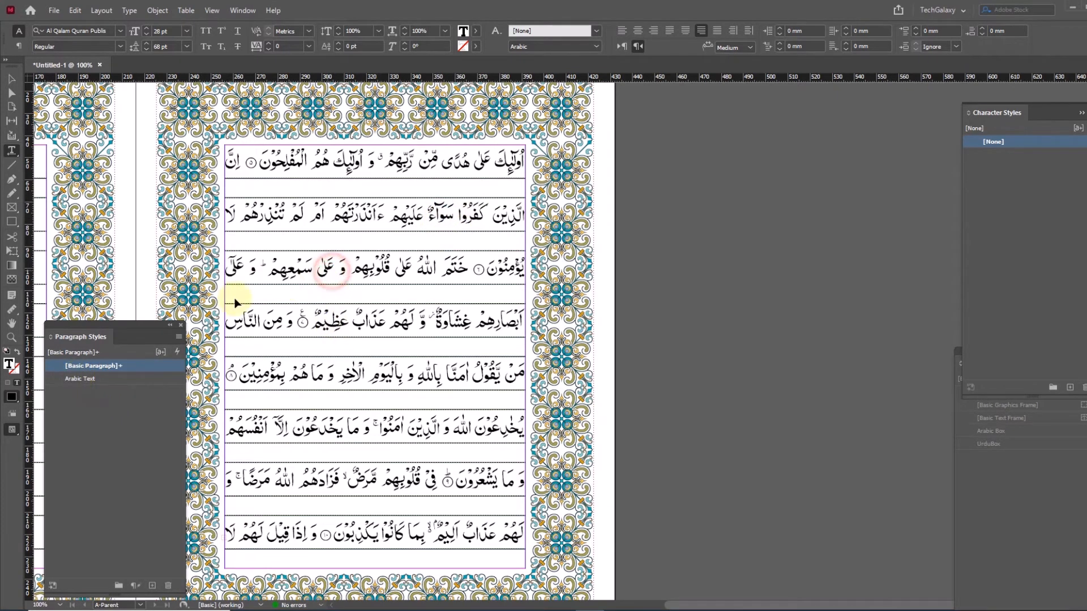
# Apply the Arabic Text paragraph style to all the Arabic text in the frame and deselect it
pyautogui.hotkey('ctrl', 'a')
pyautogui.click(80, 379)
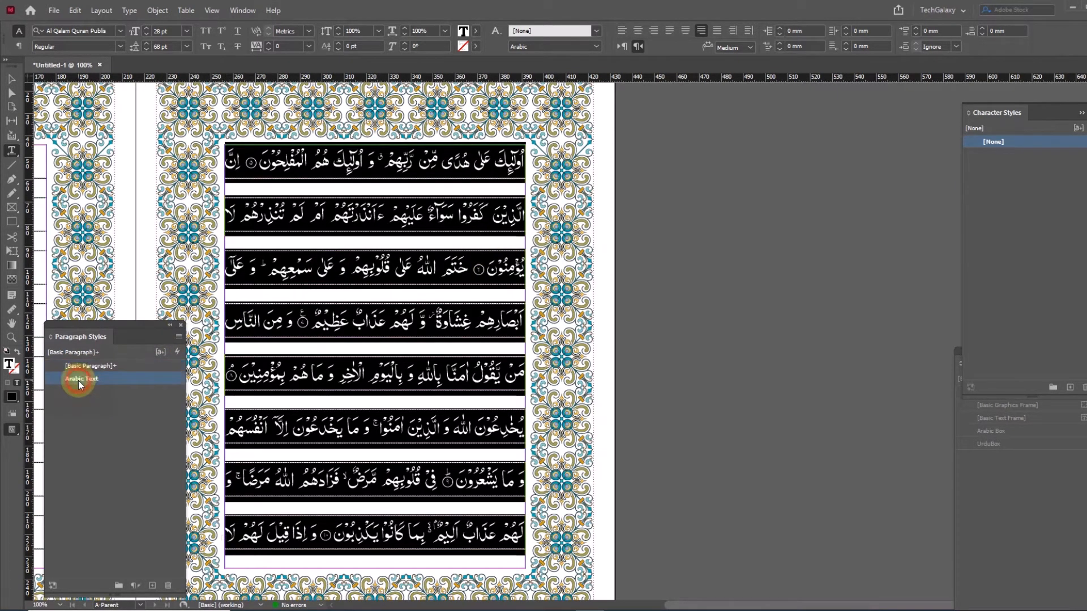
pyautogui.click(392, 271)
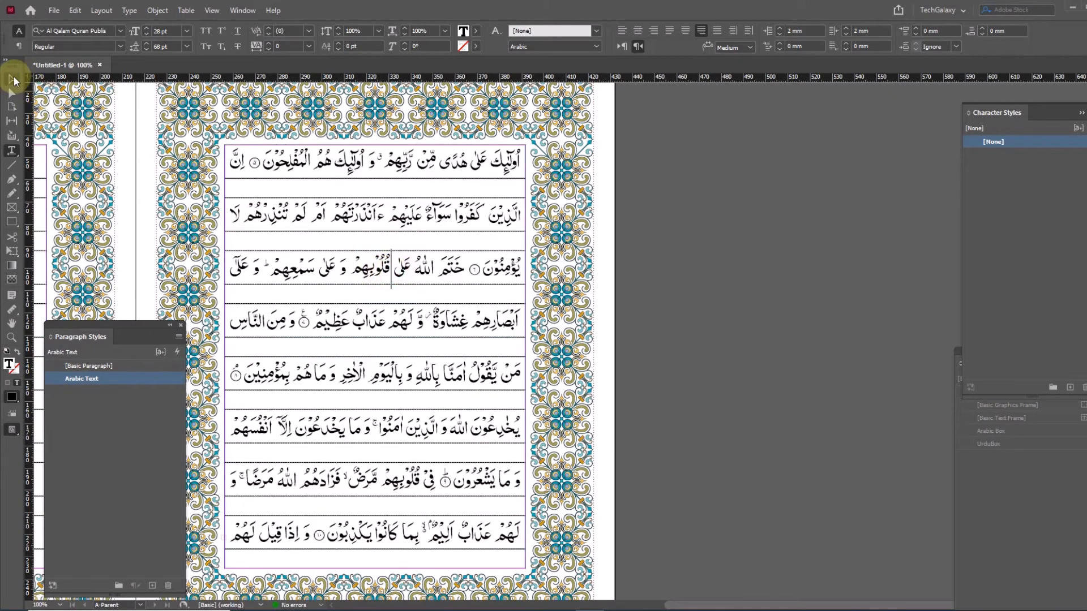
pyautogui.click(11, 78)
pyautogui.click(729, 419)
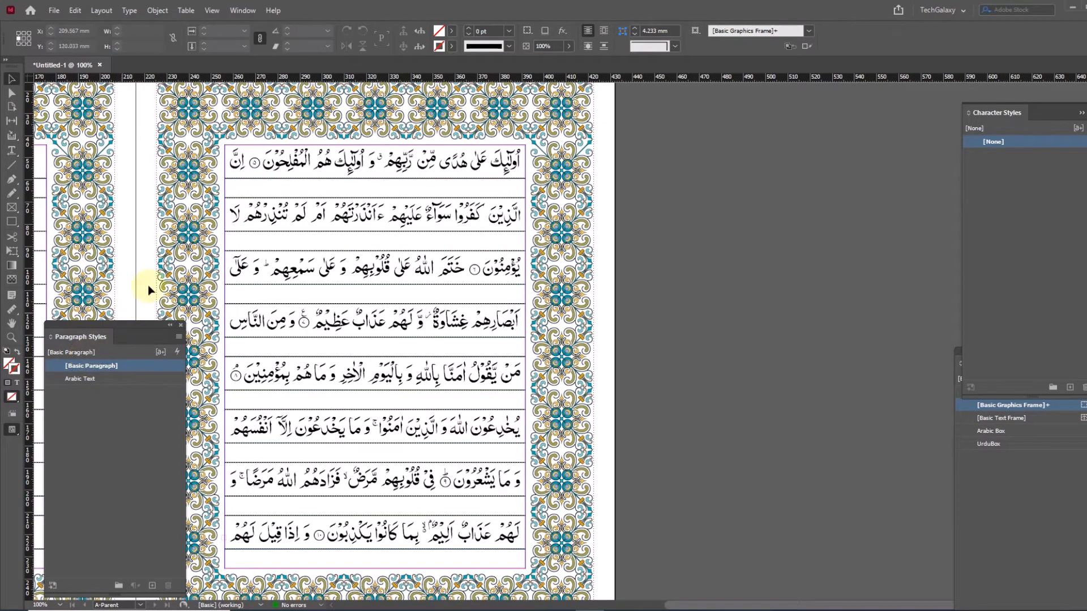
# Duplicate the right page's Arabic text frame onto the left page, aligned with that page's line boxes
pyautogui.keyDown('ctrl'); pyautogui.keyDown('alt'); pyautogui.click(376, 247); pyautogui.keyUp('alt'); pyautogui.keyUp('ctrl')
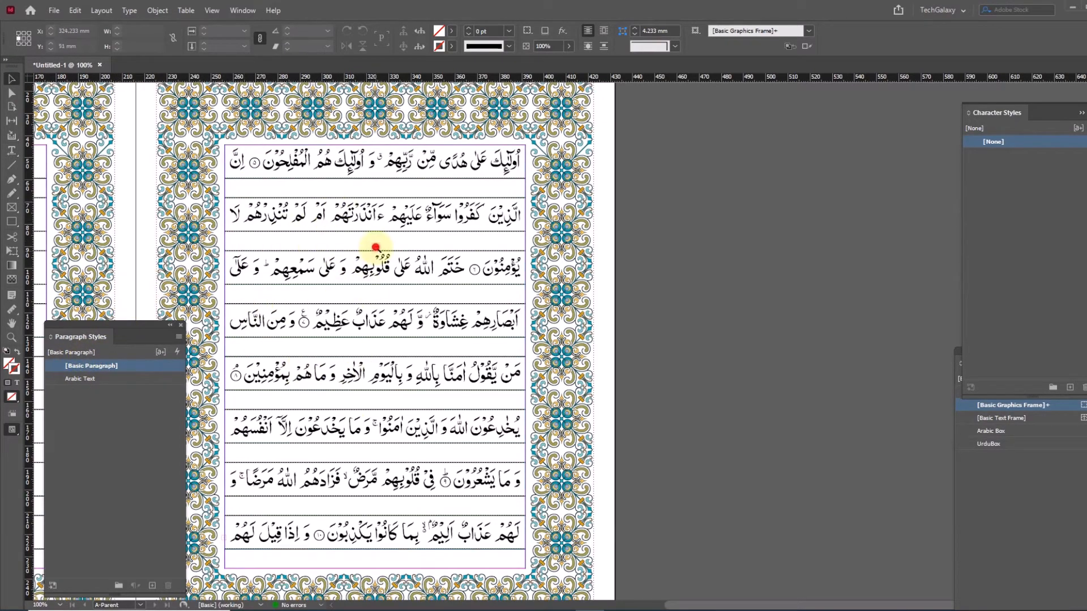
pyautogui.moveTo(469, 251); pyautogui.dragTo(589, 200)
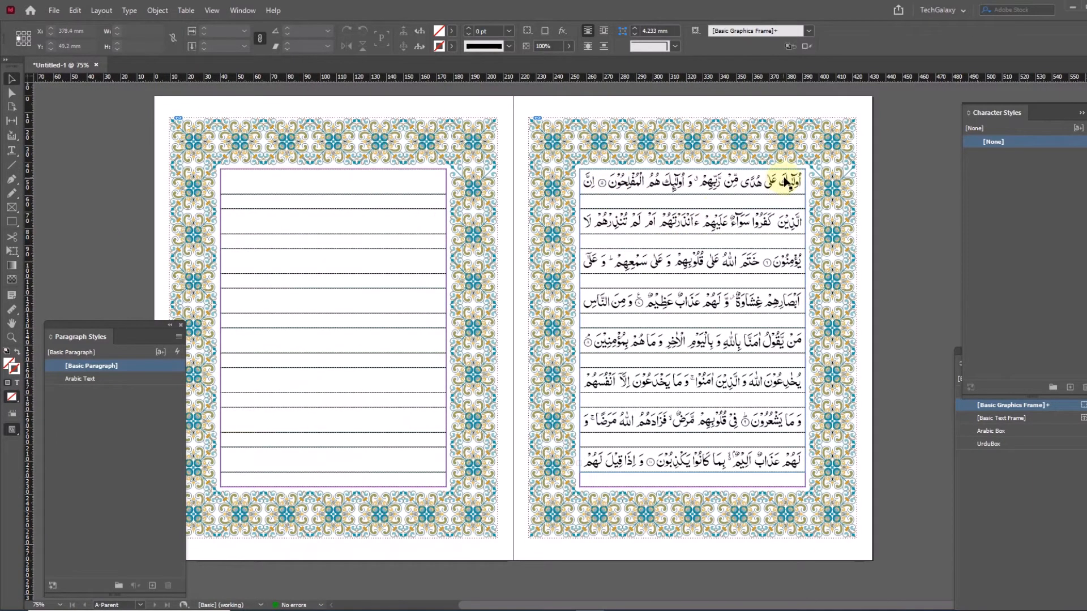
pyautogui.moveTo(787, 182); pyautogui.dragTo(427, 206)
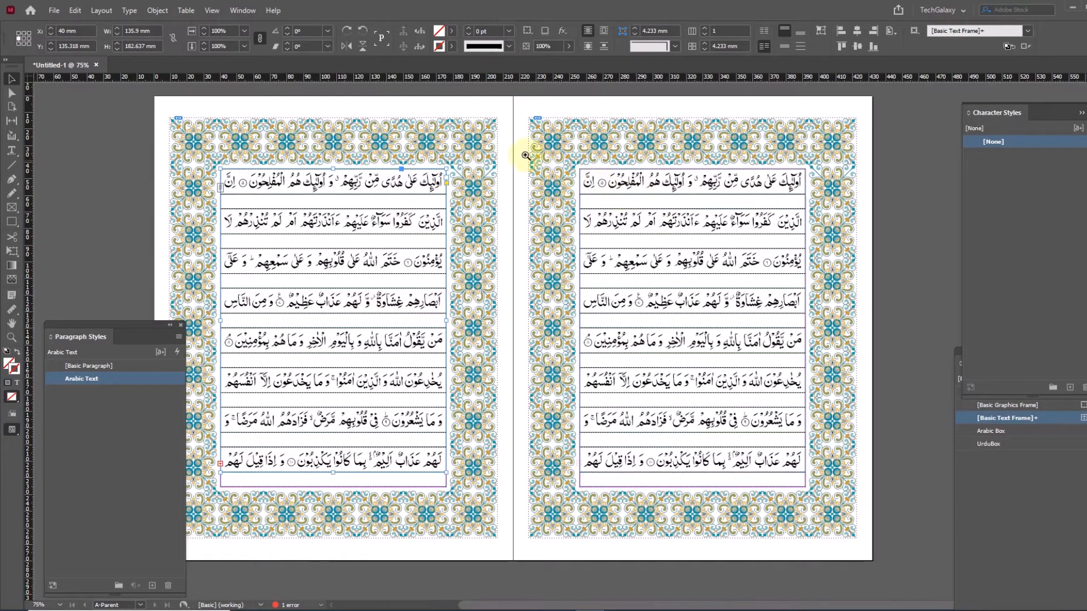
# Delete all the Arabic text from the right page's text frame, keeping the empty frame
pyautogui.moveTo(457, 162); pyautogui.dragTo(689, 273)
pyautogui.moveTo(790, 231); pyautogui.dragTo(501, 240)
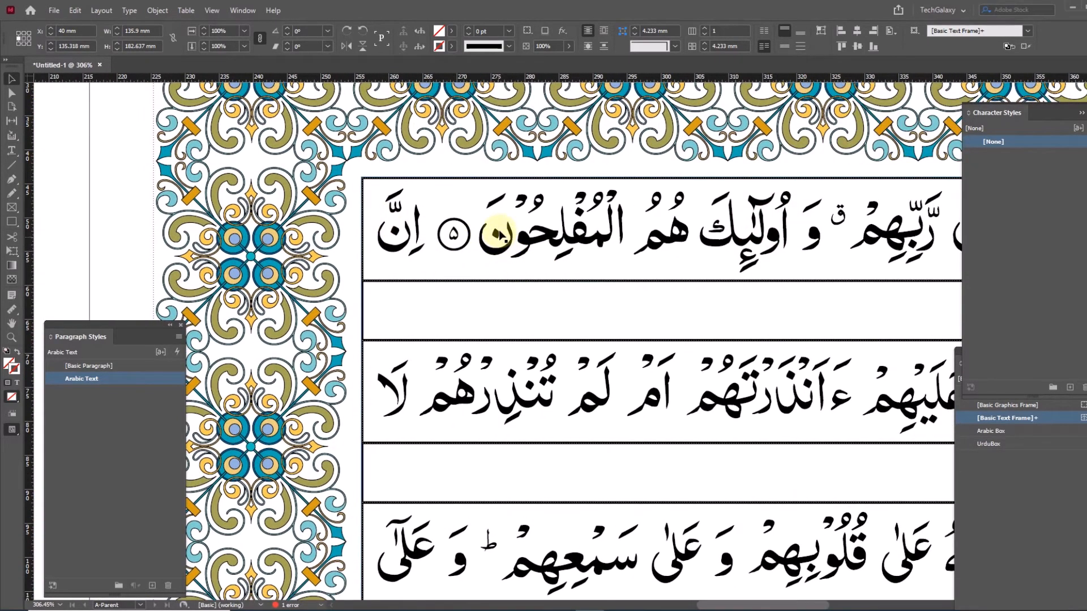
pyautogui.click(356, 238)
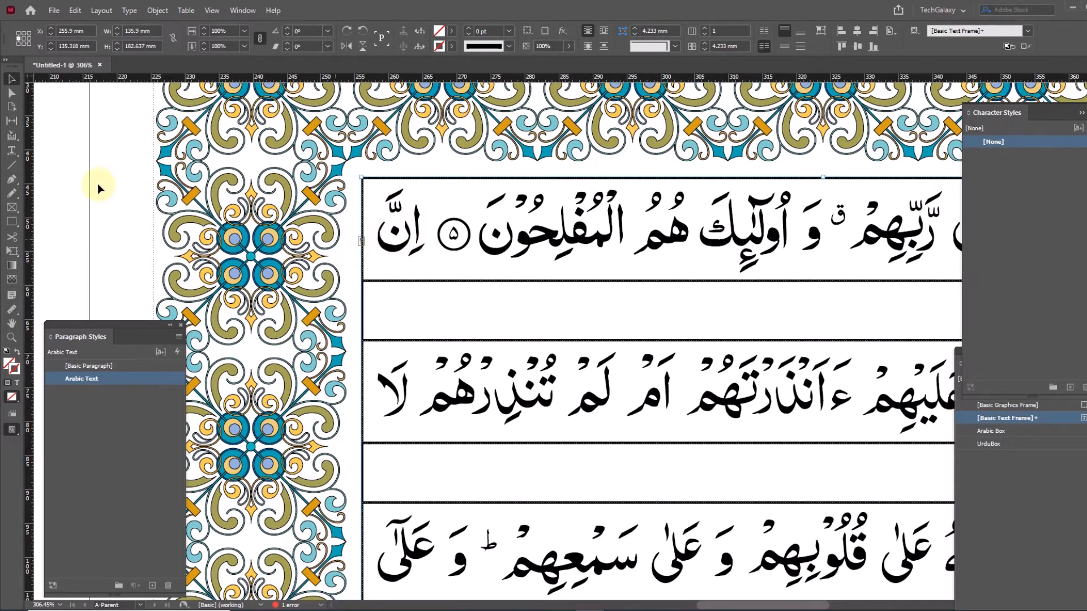
pyautogui.click(11, 150)
pyautogui.click(413, 224)
pyautogui.hotkey('ctrl', 'a')
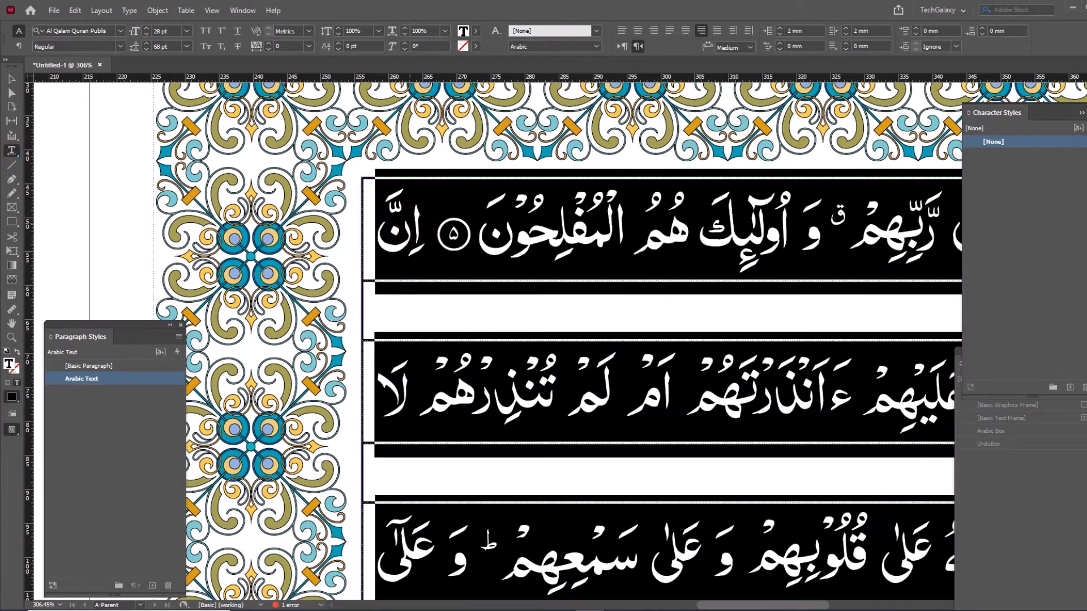
pyautogui.press('BackSpace')
pyautogui.click(12, 79)
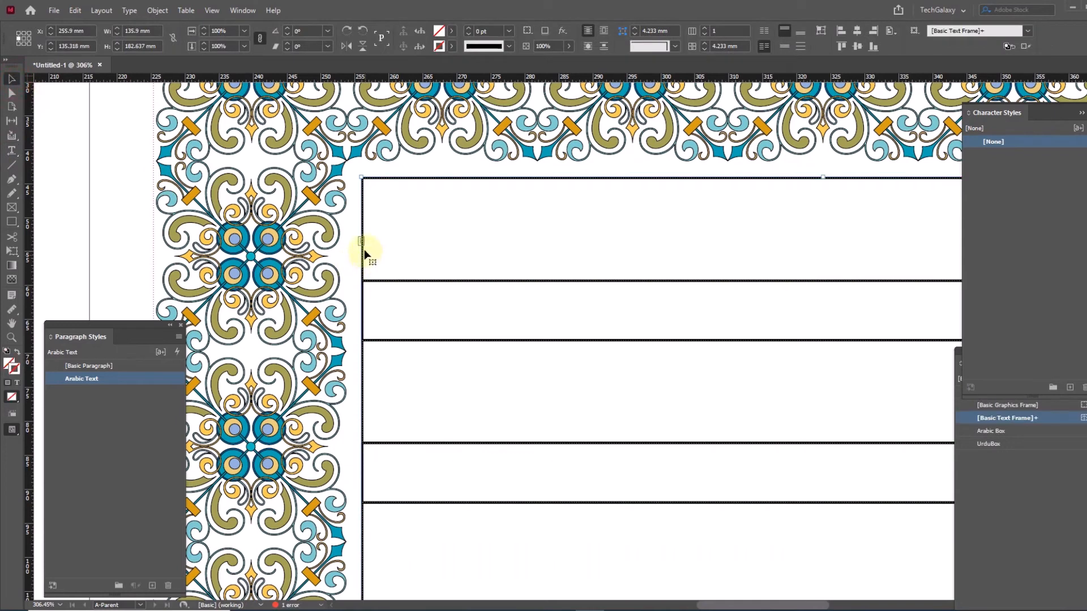
pyautogui.click(359, 244)
pyautogui.moveTo(464, 251); pyautogui.dragTo(454, 249)
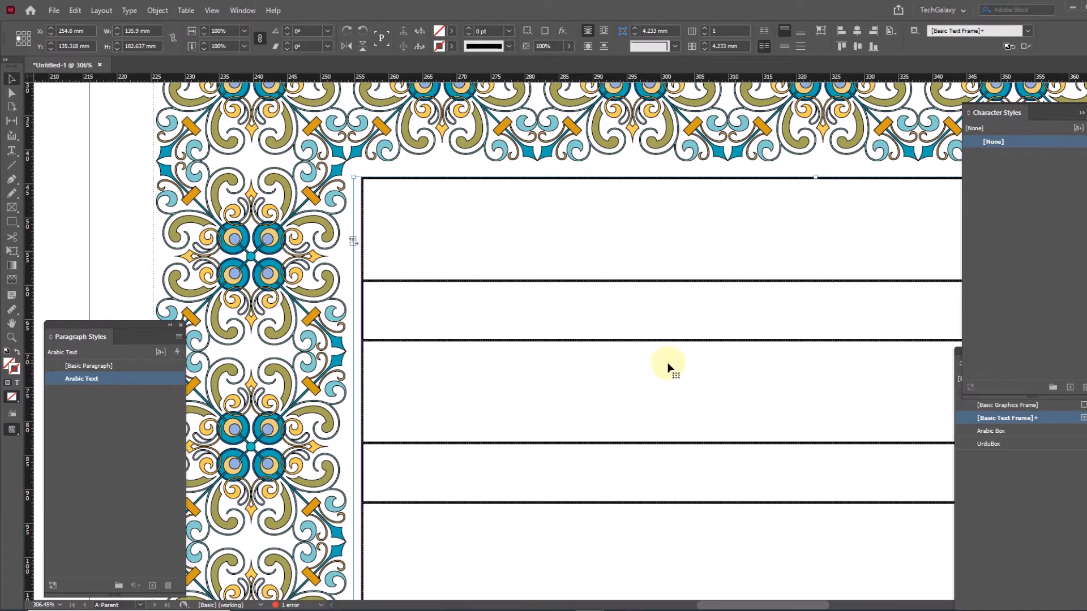
pyautogui.hotkey('ctrl', 'z')
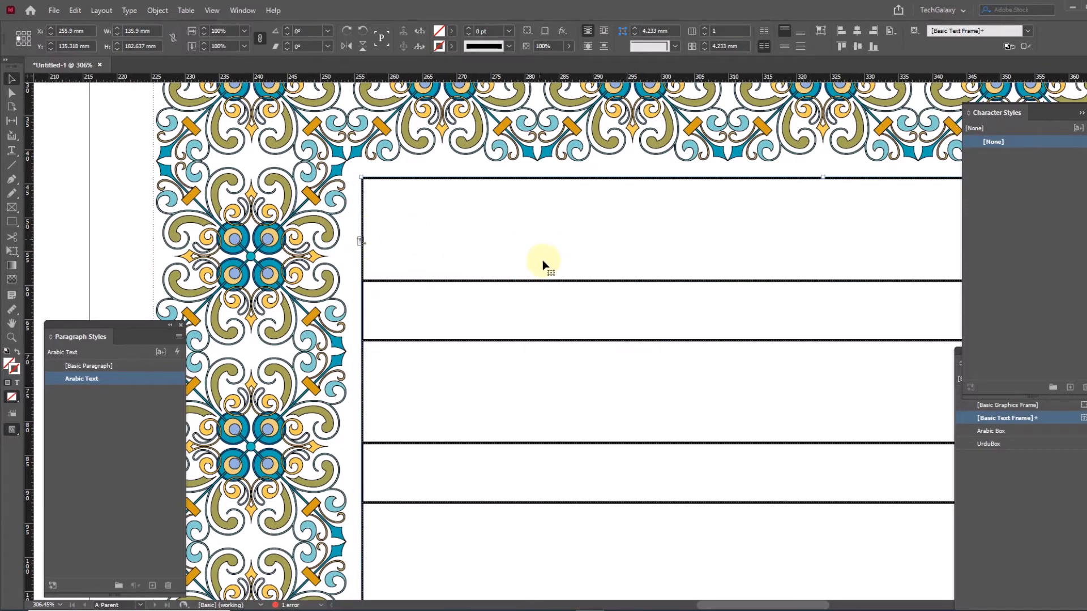
# Delete all the Arabic text from the left page's text frame, keeping the empty frame
pyautogui.moveTo(554, 251); pyautogui.dragTo(608, 436)
pyautogui.keyDown('ctrl'); pyautogui.keyDown('alt'); pyautogui.click(594, 345); pyautogui.keyUp('alt'); pyautogui.keyUp('ctrl')
pyautogui.keyDown('ctrl'); pyautogui.keyDown('alt'); pyautogui.click(595, 347); pyautogui.keyUp('alt'); pyautogui.keyUp('ctrl')
pyautogui.moveTo(519, 372); pyautogui.dragTo(652, 252)
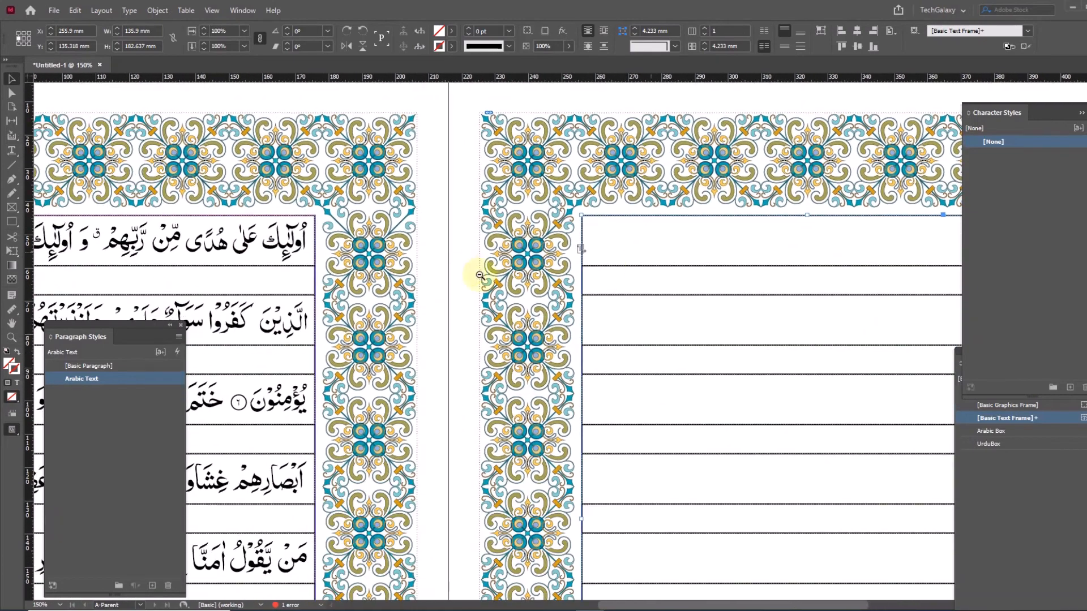
pyautogui.keyDown('ctrl'); pyautogui.keyDown('alt'); pyautogui.click(480, 275); pyautogui.keyUp('alt'); pyautogui.keyUp('ctrl')
pyautogui.click(12, 150)
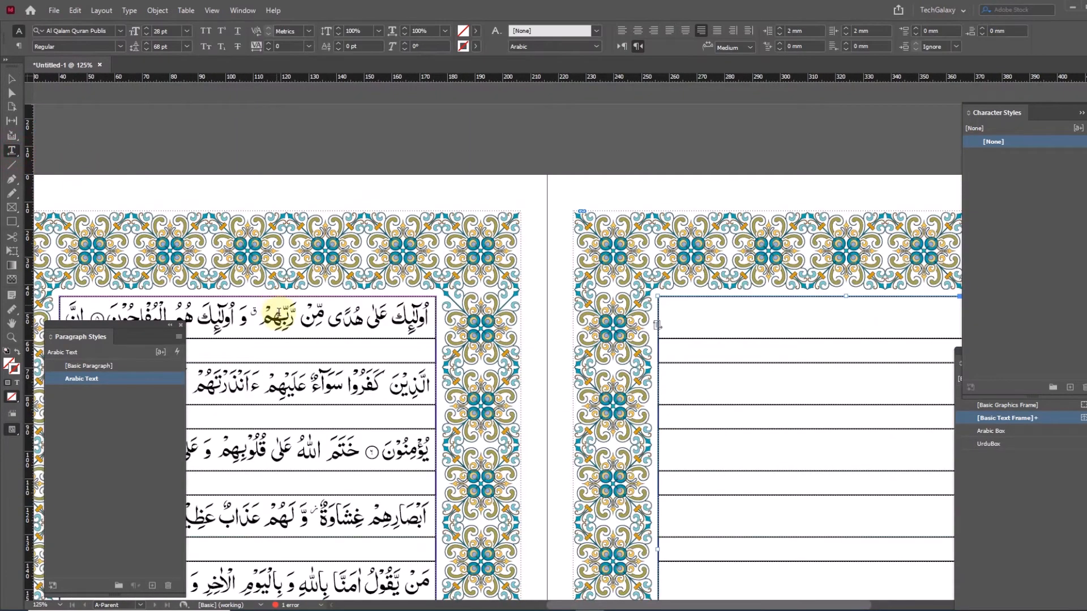
pyautogui.click(277, 313)
pyautogui.hotkey('ctrl', 'a')
pyautogui.press('Delete')
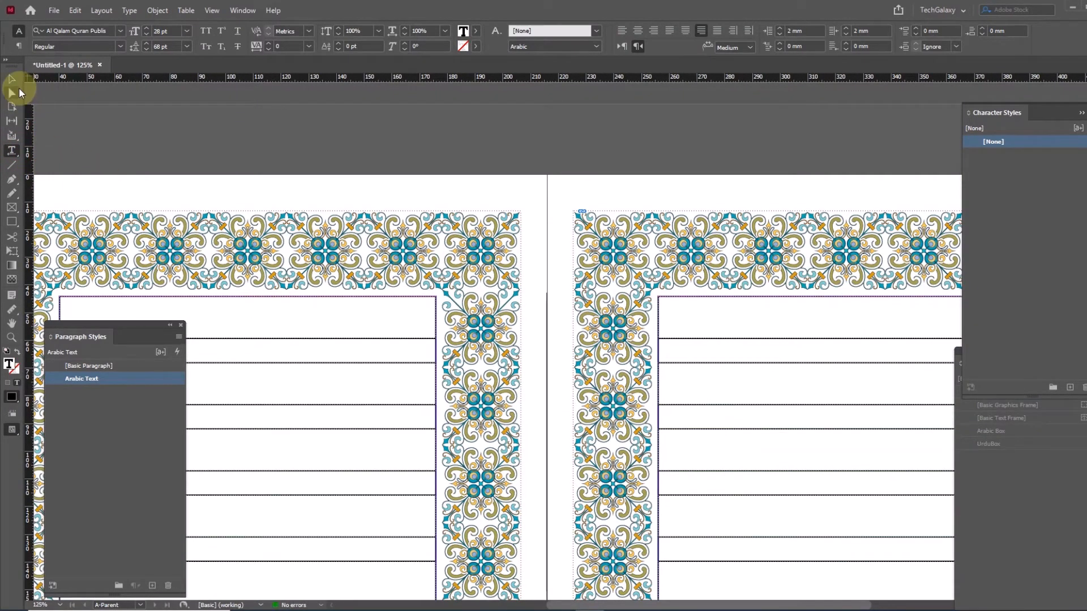
# Thread the right page's text frame into the left page's text frame so text flows from right to left
pyautogui.click(12, 81)
pyautogui.keyDown('ctrl'); pyautogui.keyDown('alt'); pyautogui.click(537, 353); pyautogui.keyUp('alt'); pyautogui.keyUp('ctrl')
pyautogui.keyDown('ctrl'); pyautogui.keyDown('alt'); pyautogui.click(527, 352); pyautogui.keyUp('alt'); pyautogui.keyUp('ctrl')
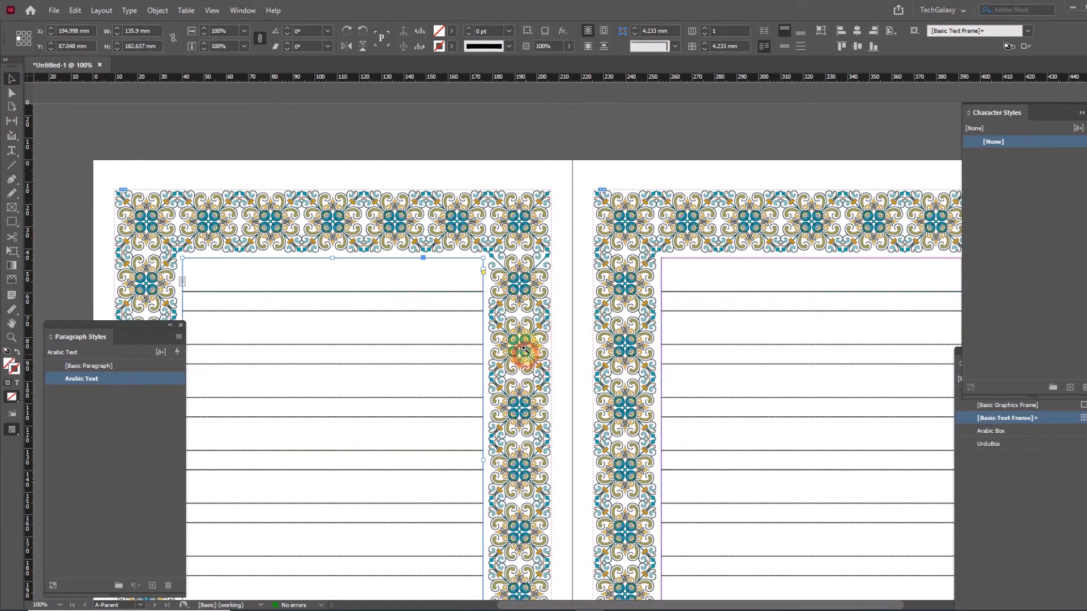
pyautogui.moveTo(664, 395); pyautogui.dragTo(589, 346)
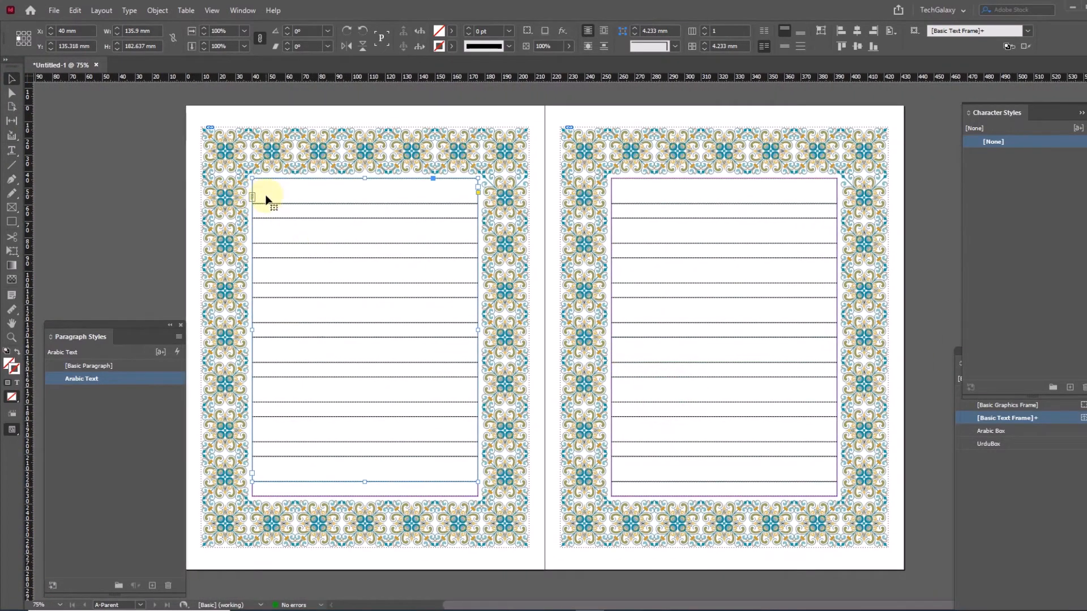
pyautogui.click(611, 205)
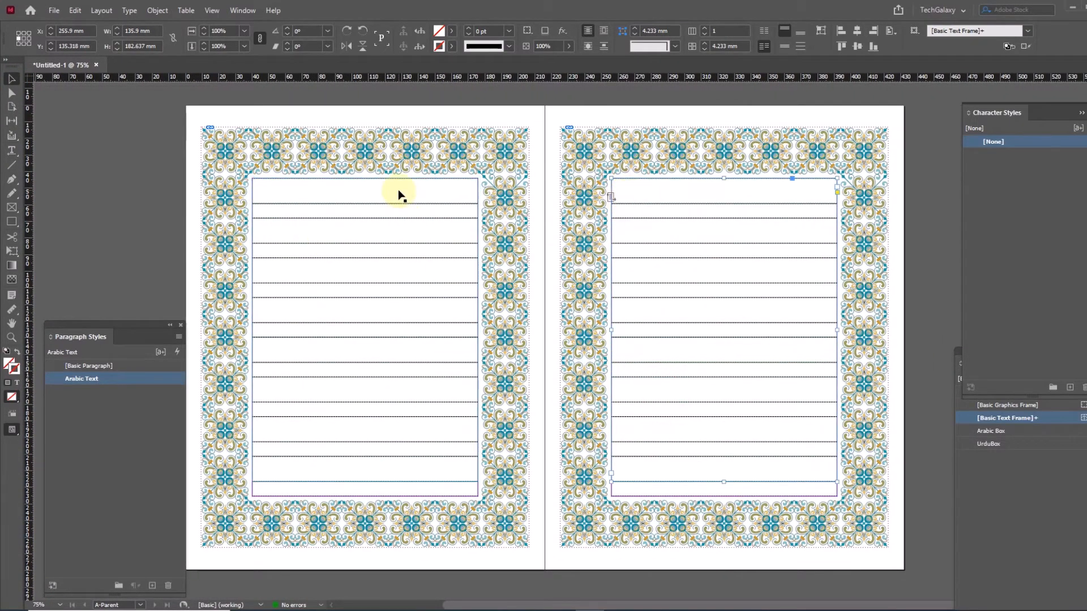
pyautogui.click(611, 474)
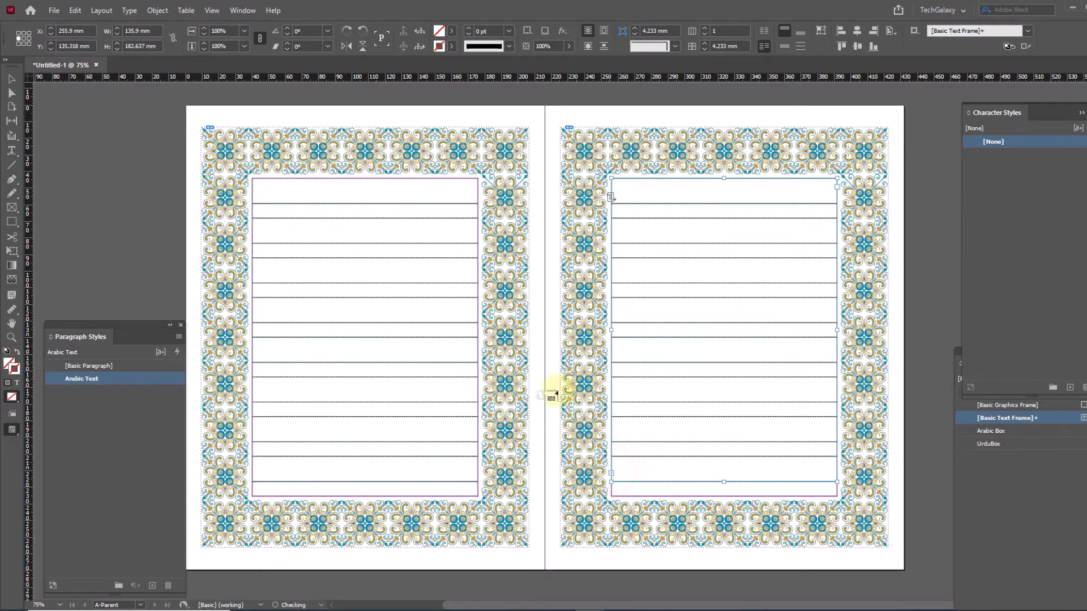
pyautogui.click(368, 200)
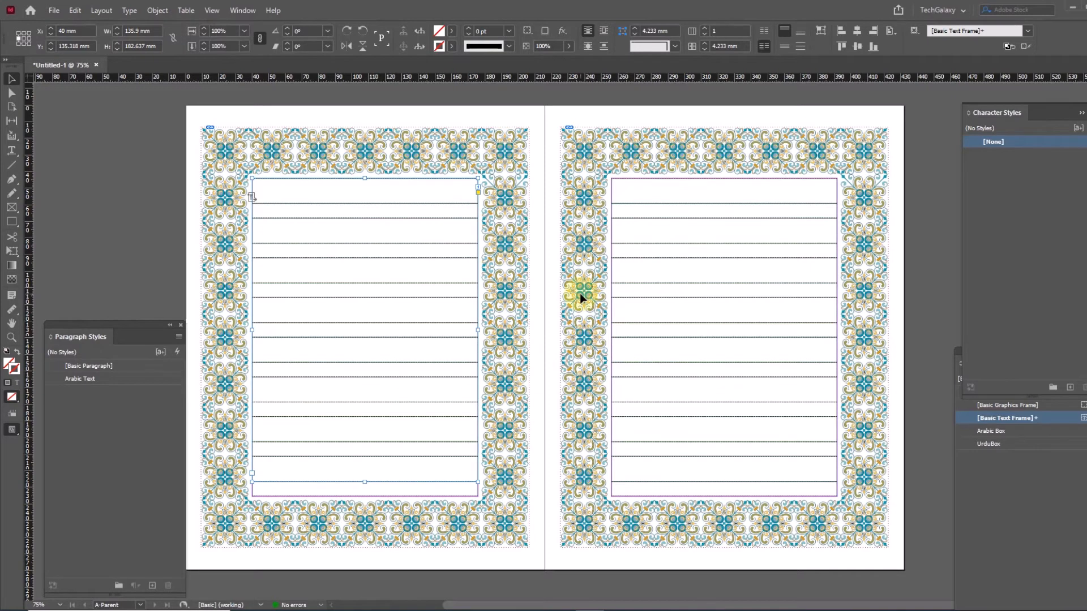
# Show the text threads to check the link between the two frames, hide them again and deselect everything
pyautogui.hotkey('ctrl', 'alt', 'y')
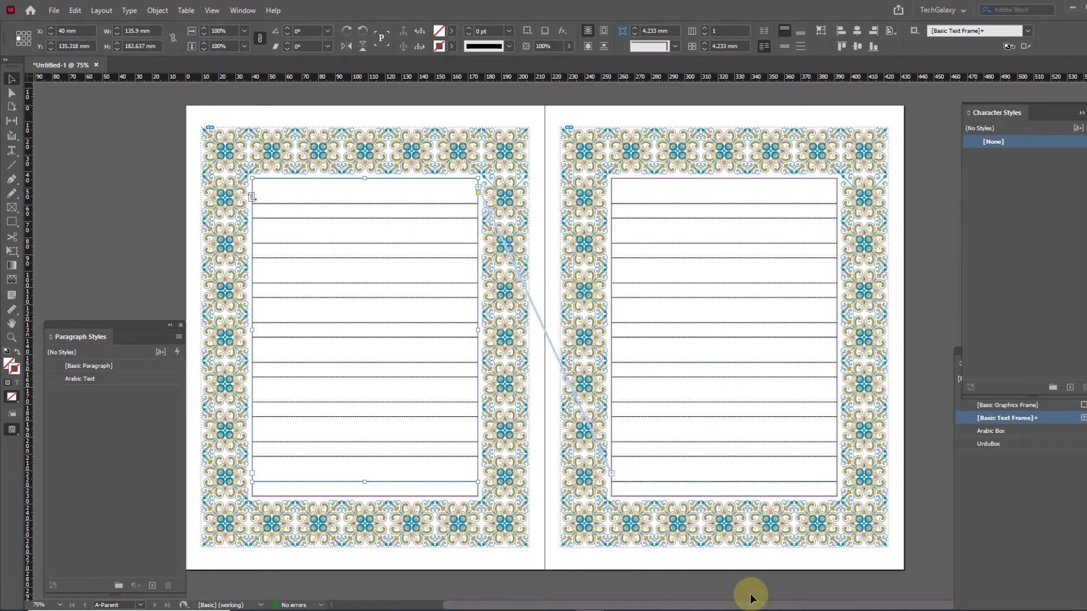
pyautogui.hotkey('ctrl', 'alt', 'y')
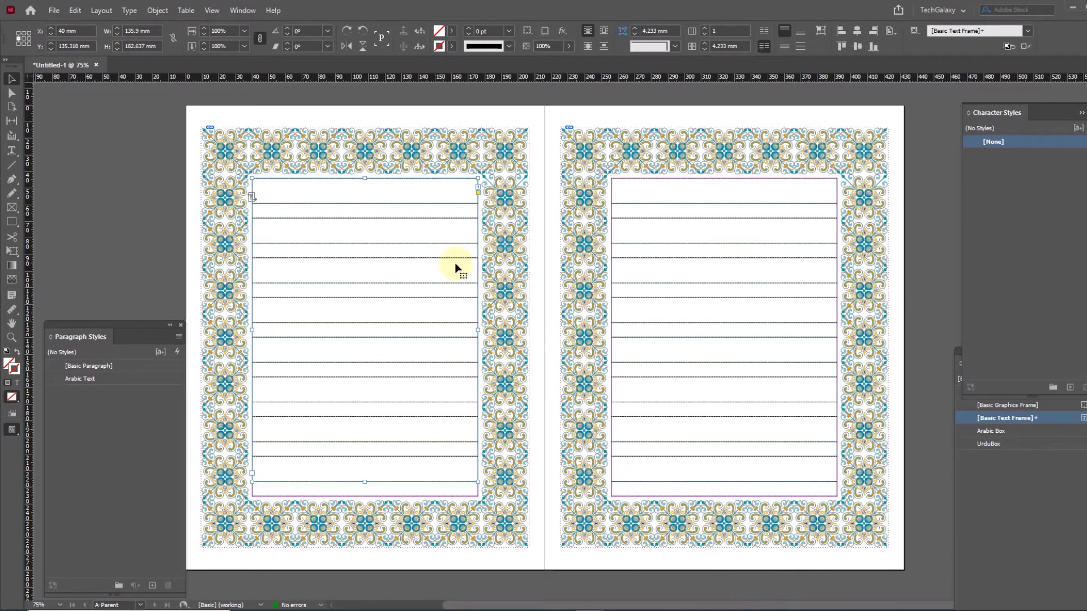
pyautogui.click(659, 192)
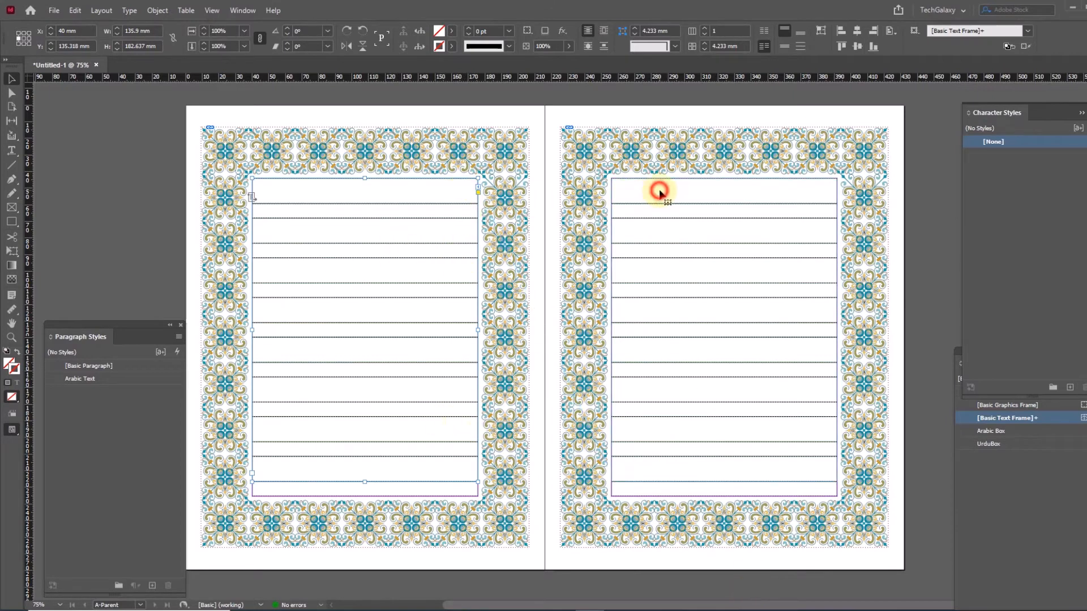
pyautogui.hotkey('ctrl', 'shift', 'a')
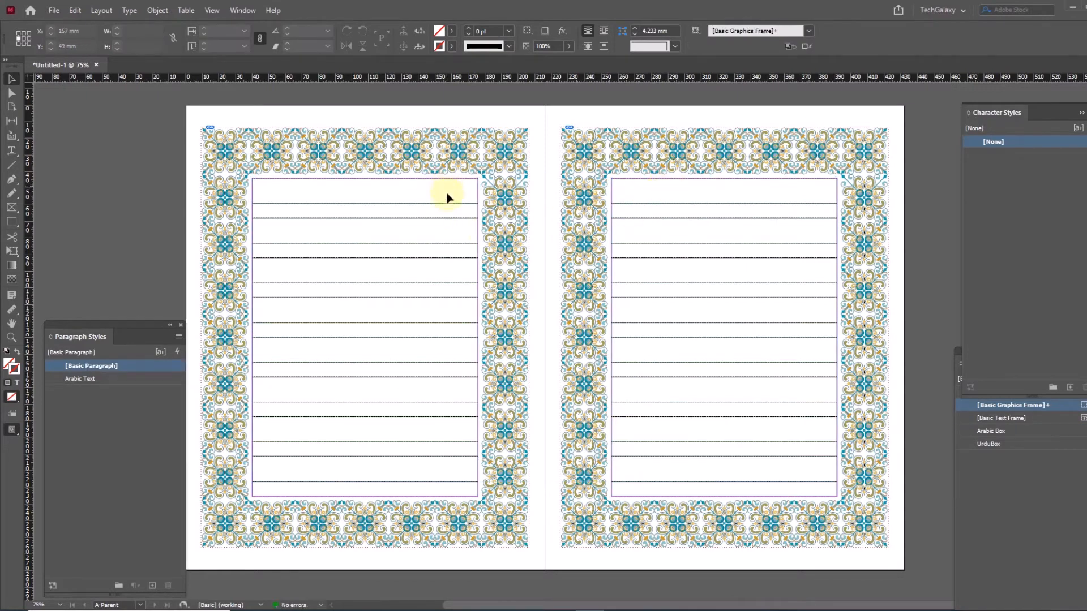
# Add a new layer below Urdu Box and name it Arabic Text
pyautogui.click(1086, 88)
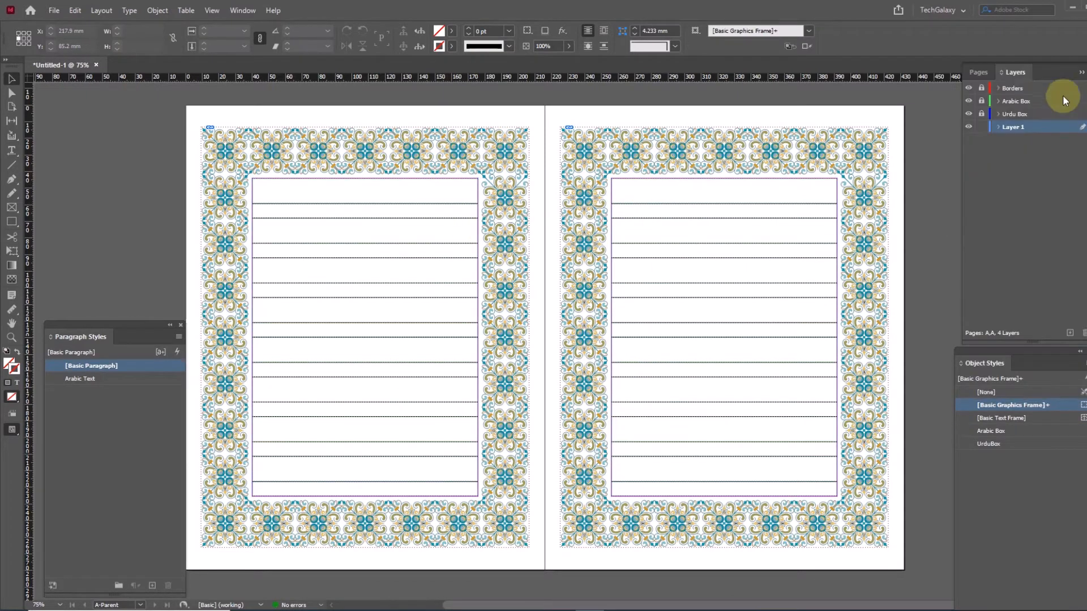
pyautogui.click(1070, 334)
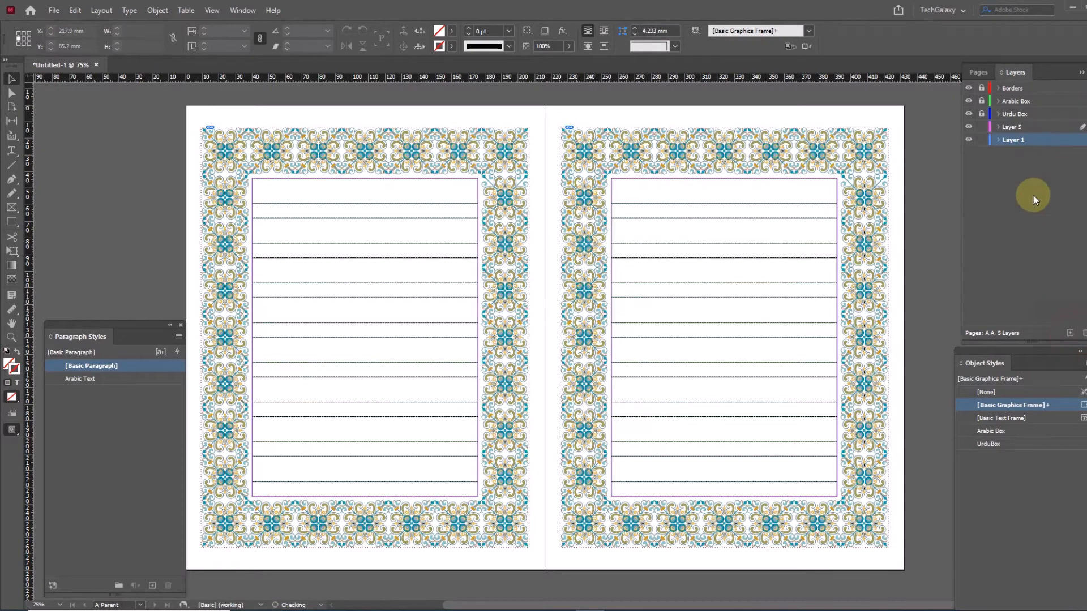
pyautogui.doubleClick(993, 127)
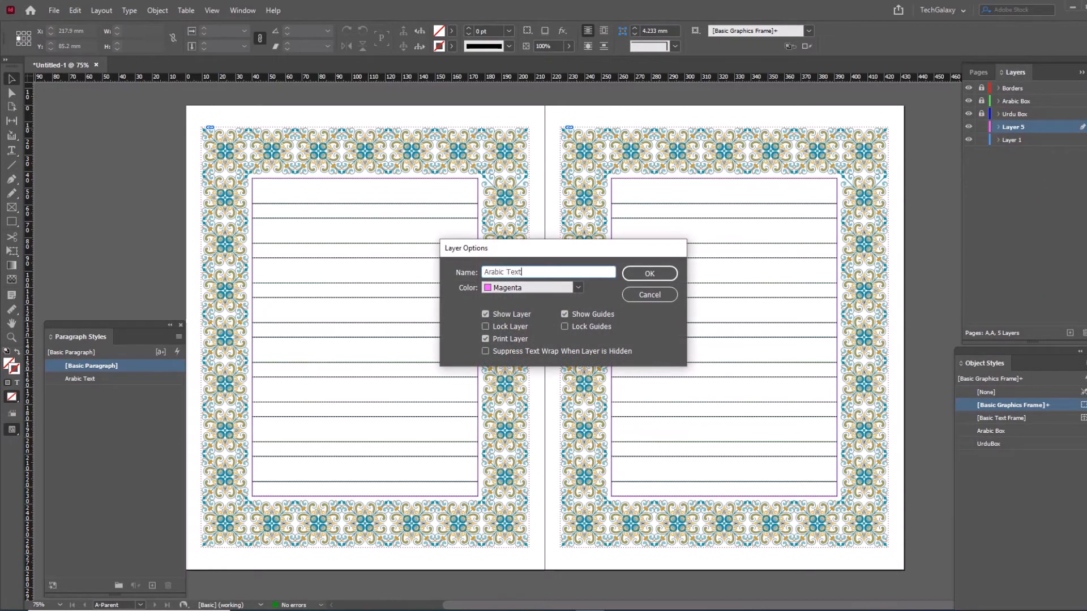
pyautogui.write('Arabic Text')
pyautogui.click(649, 274)
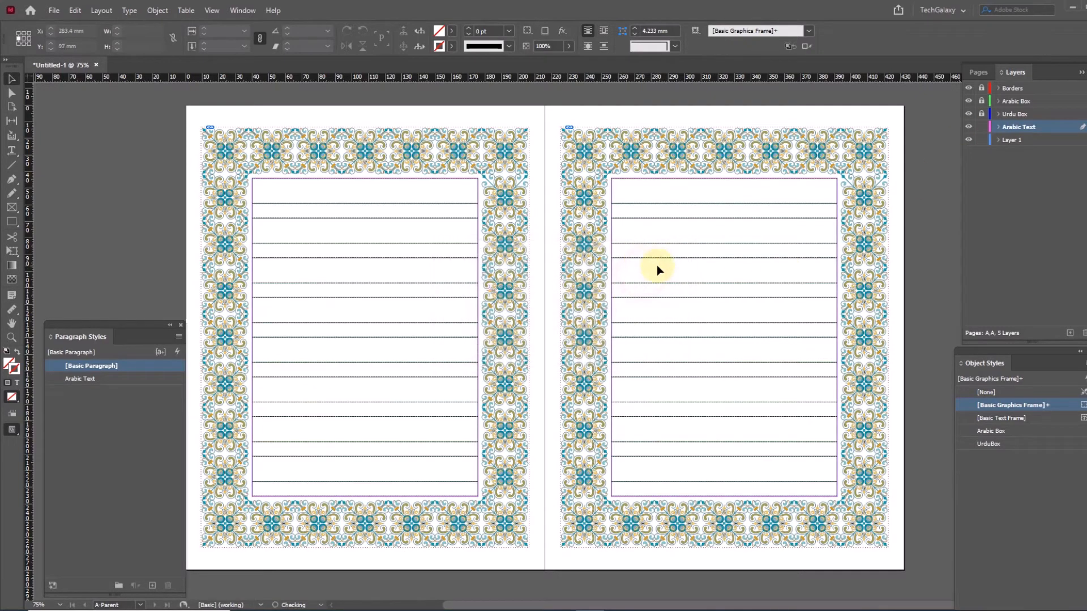
# Paste the cut Arabic text frames in place on the Arabic Text layer and lock that layer
pyautogui.click(74, 10)
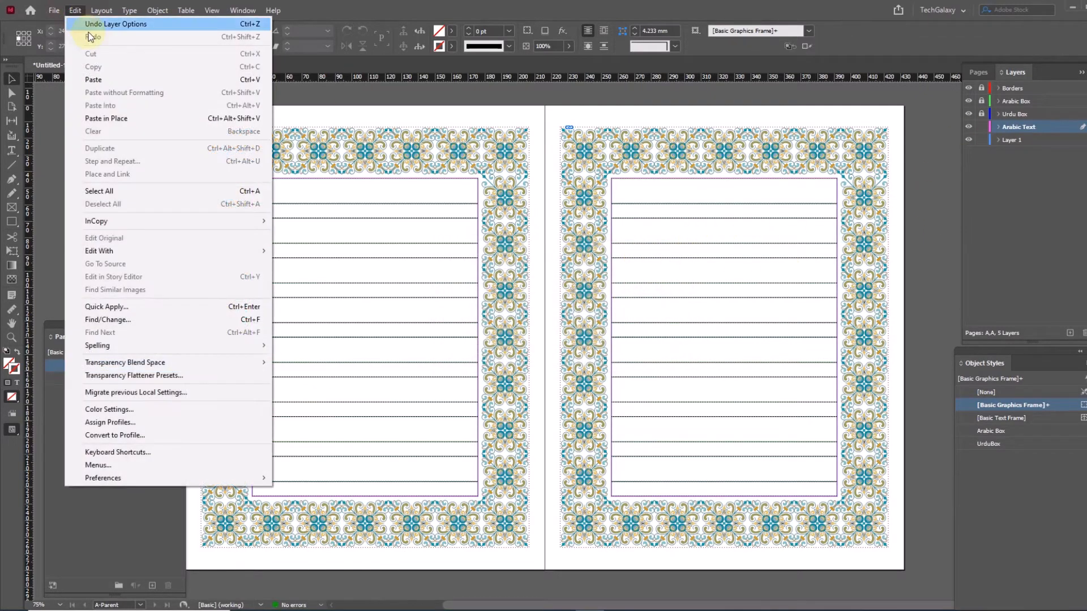
pyautogui.click(124, 119)
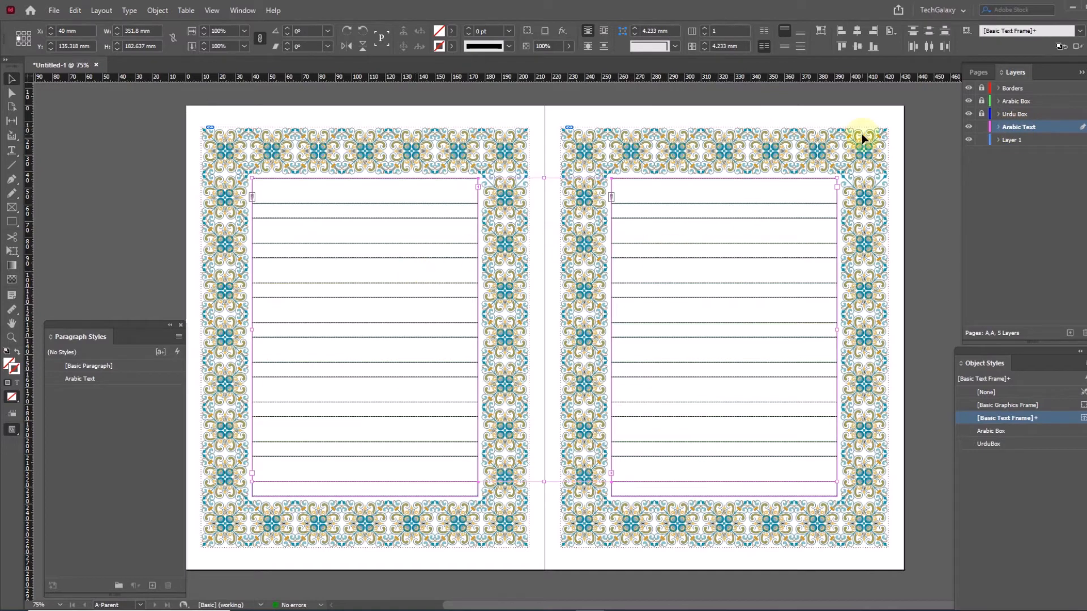
pyautogui.click(981, 127)
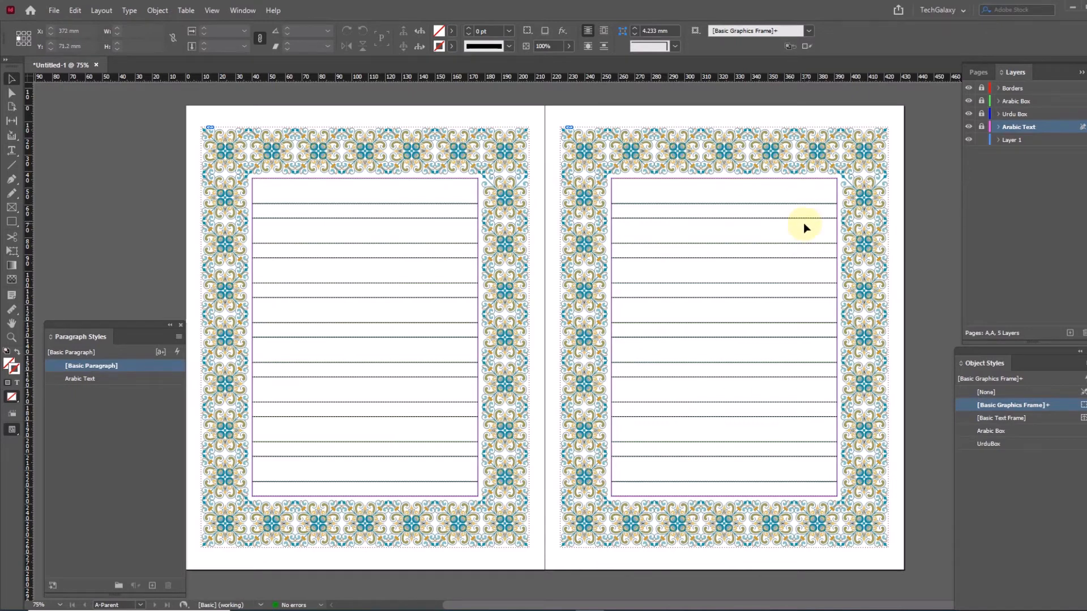
# On Layer 1, draw a text frame over the right page's lines and lower its top edge to the first Urdu box, about 136 × 176 mm
pyautogui.click(1017, 143)
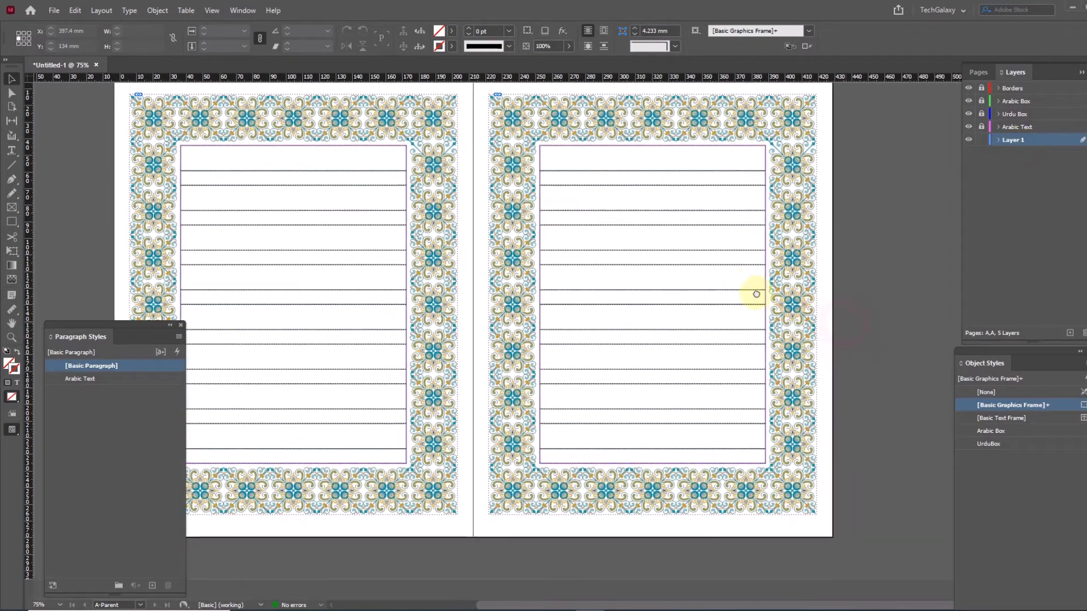
pyautogui.moveTo(835, 290); pyautogui.dragTo(833, 290)
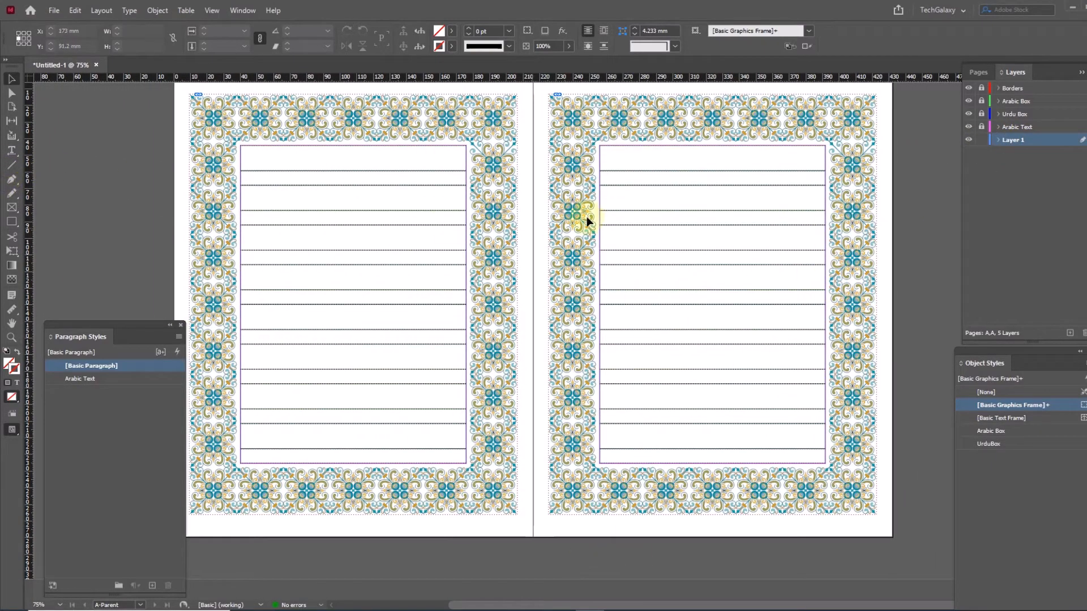
pyautogui.click(12, 150)
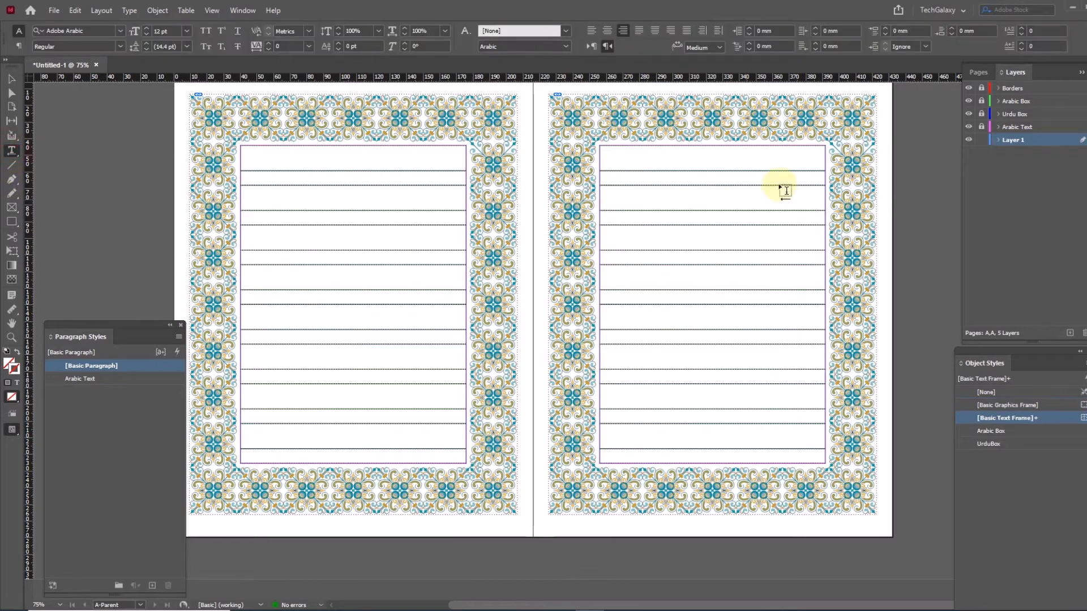
pyautogui.moveTo(602, 148); pyautogui.dragTo(827, 464)
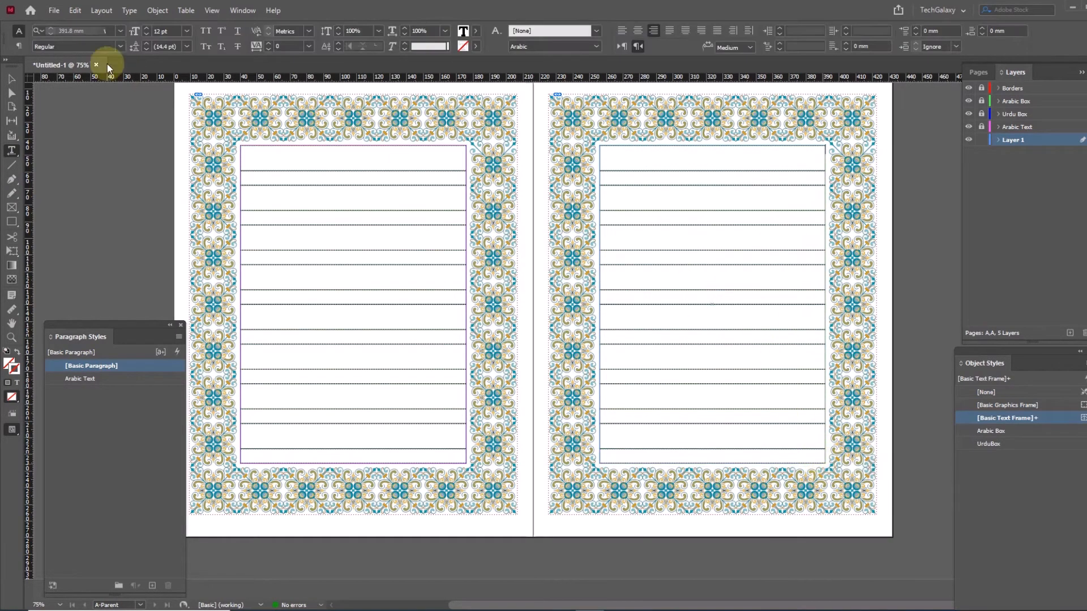
pyautogui.click(11, 79)
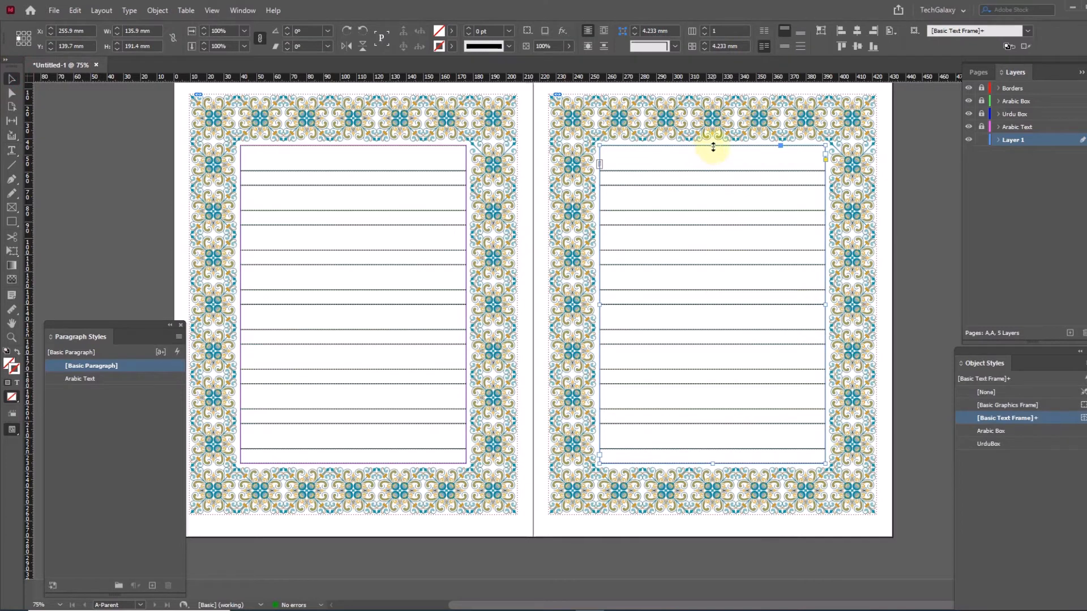
pyautogui.moveTo(714, 147); pyautogui.dragTo(711, 171)
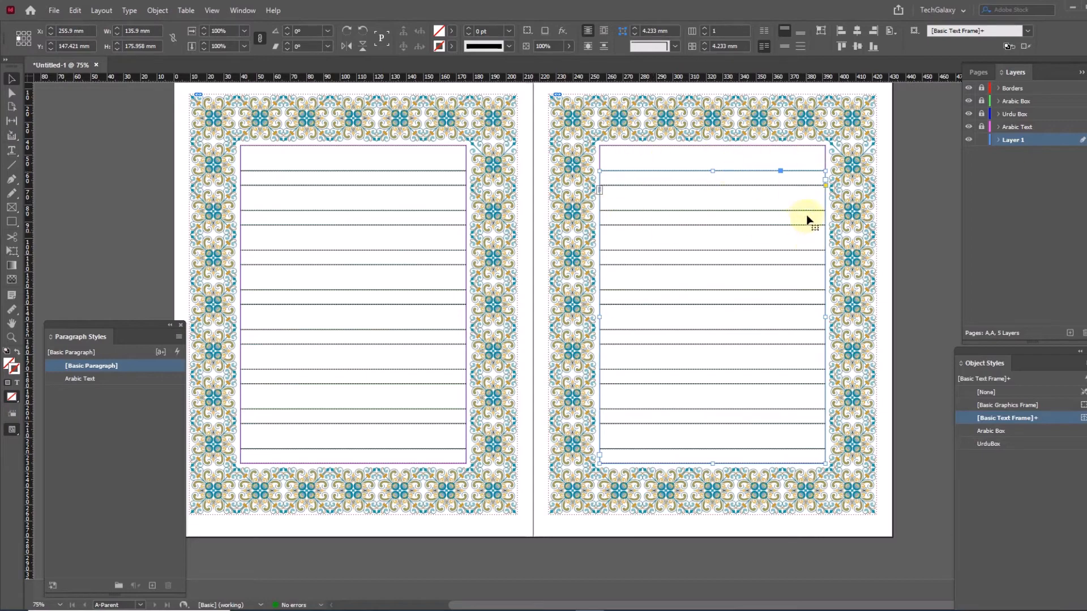
# Open the Urdu ayat text file on the desktop and copy its verse text
pyautogui.moveTo(771, 189); pyautogui.dragTo(614, 189)
pyautogui.moveTo(429, 141); pyautogui.dragTo(691, 461)
pyautogui.moveTo(655, 318); pyautogui.dragTo(595, 315)
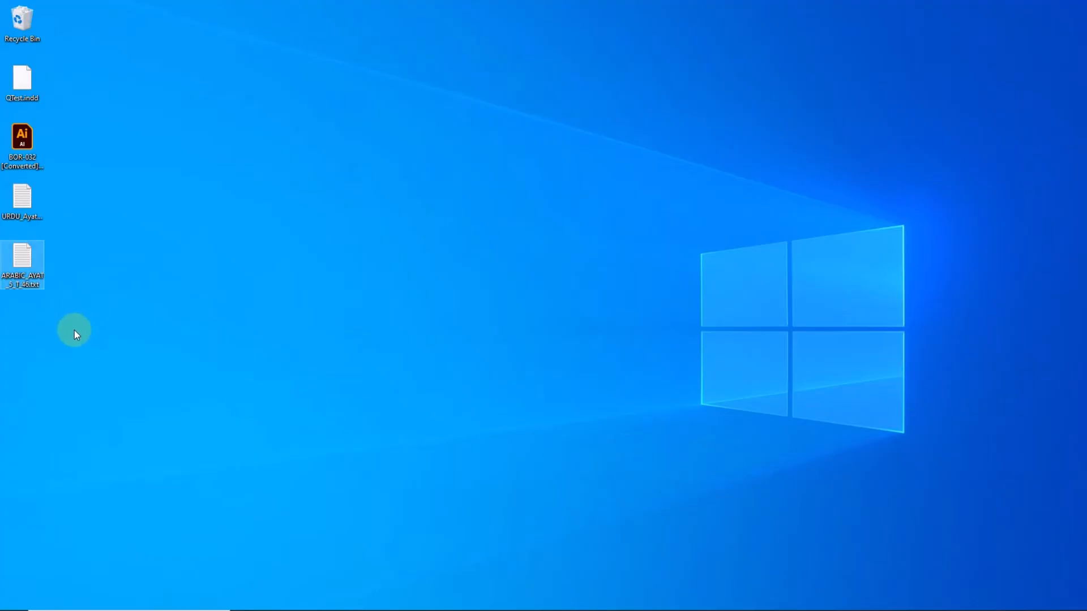
pyautogui.doubleClick(22, 199)
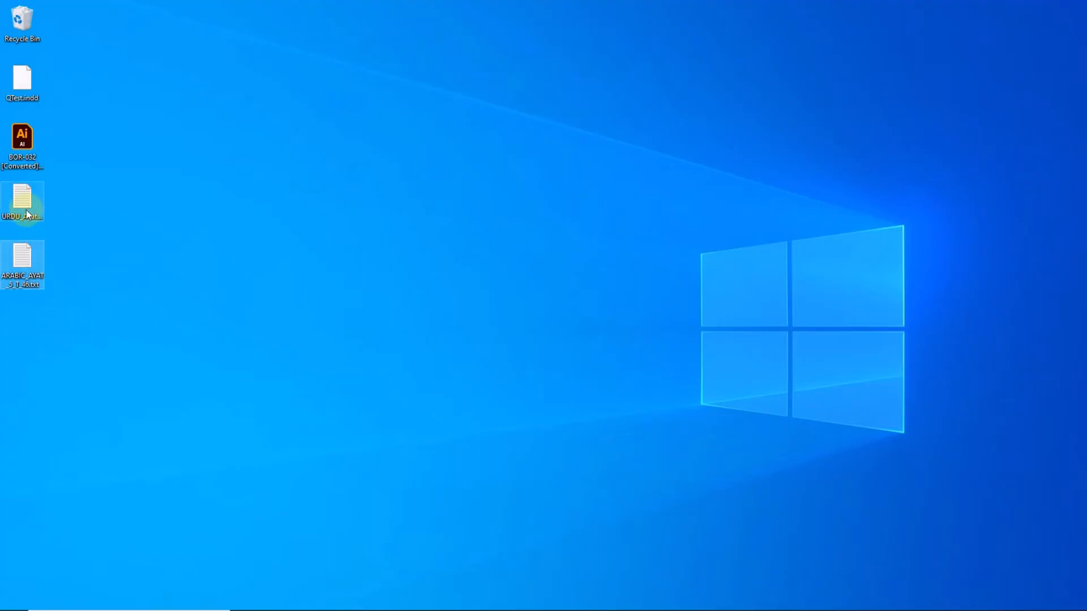
pyautogui.hotkey('ctrl', 'a')
# Switch back to InDesign and paste the Urdu verses into the right page's new text frame
pyautogui.scroll(-4, 638, 237)
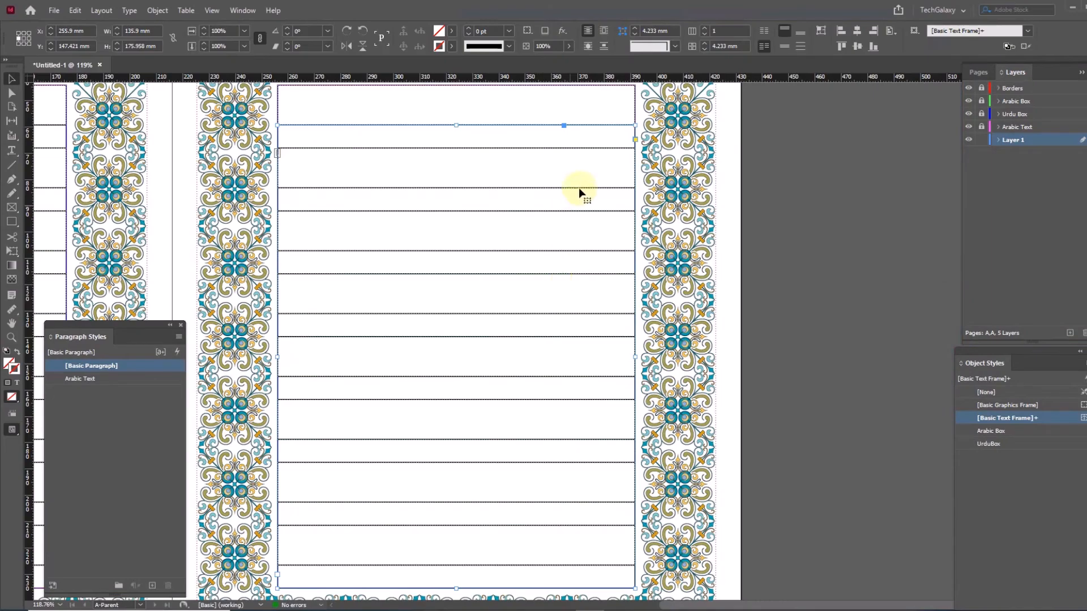
pyautogui.click(12, 150)
pyautogui.click(411, 170)
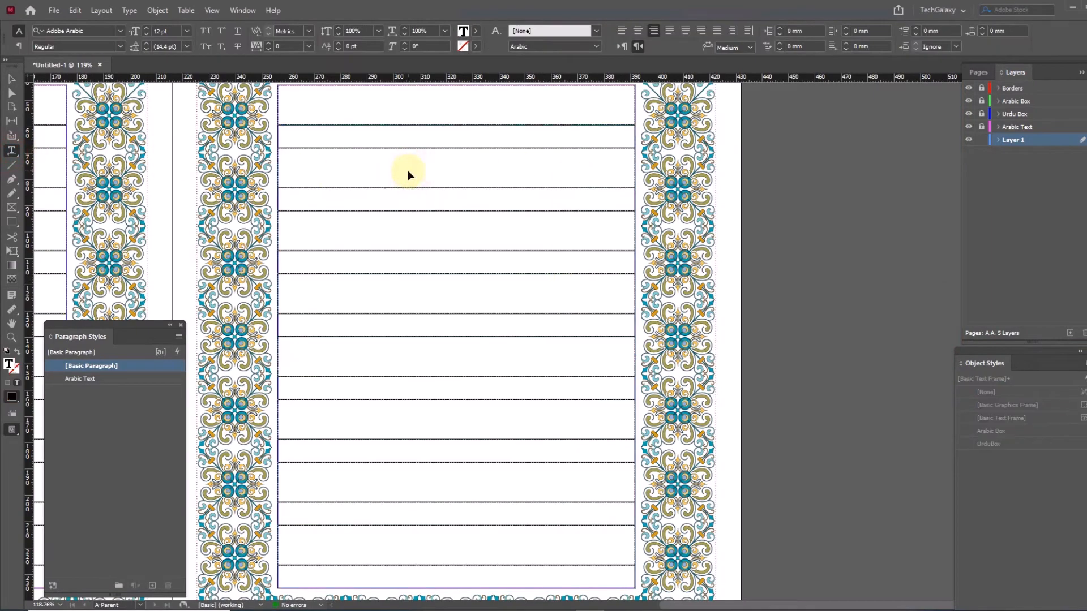
pyautogui.hotkey('ctrl', 'v')
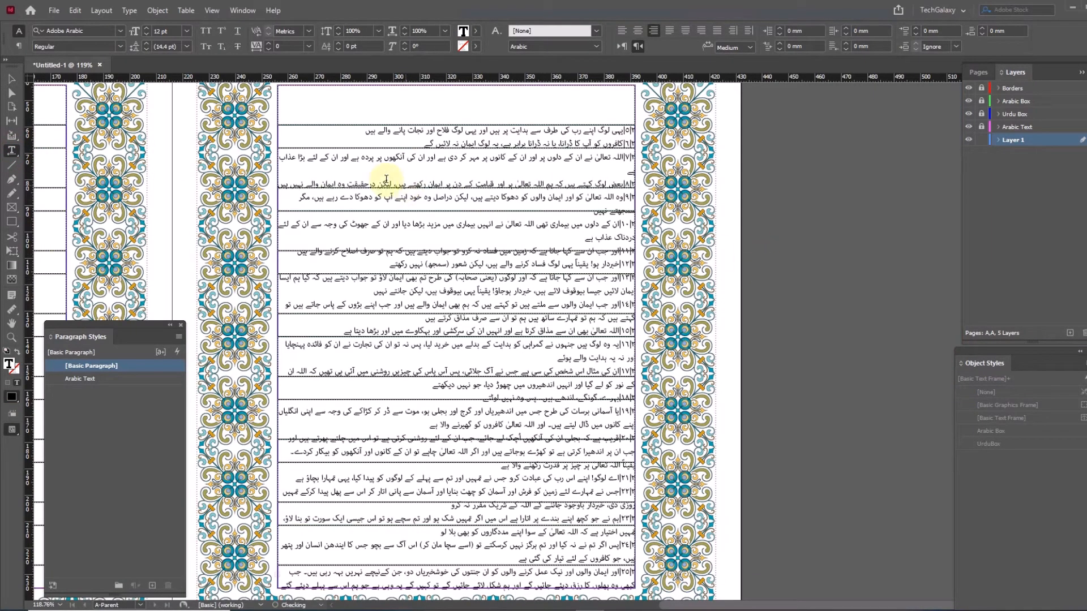
# Set the font size of all the Urdu text in the right page's frame to 14 pt
pyautogui.click(11, 78)
pyautogui.keyDown('ctrl'); pyautogui.keyDown('alt'); pyautogui.click(539, 227); pyautogui.keyUp('alt'); pyautogui.keyUp('ctrl')
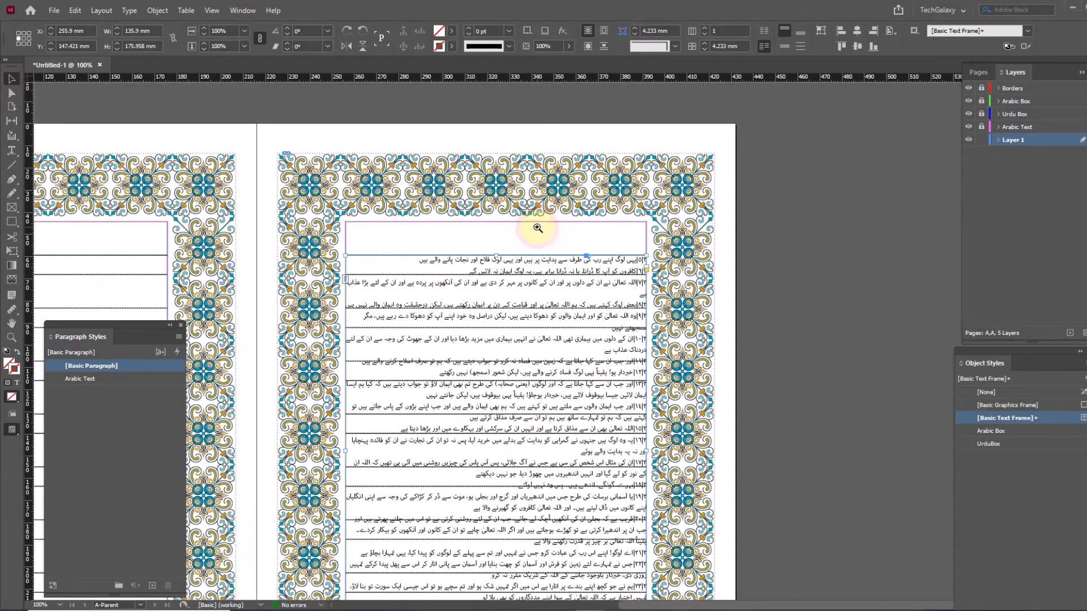
pyautogui.moveTo(615, 346); pyautogui.dragTo(591, 285)
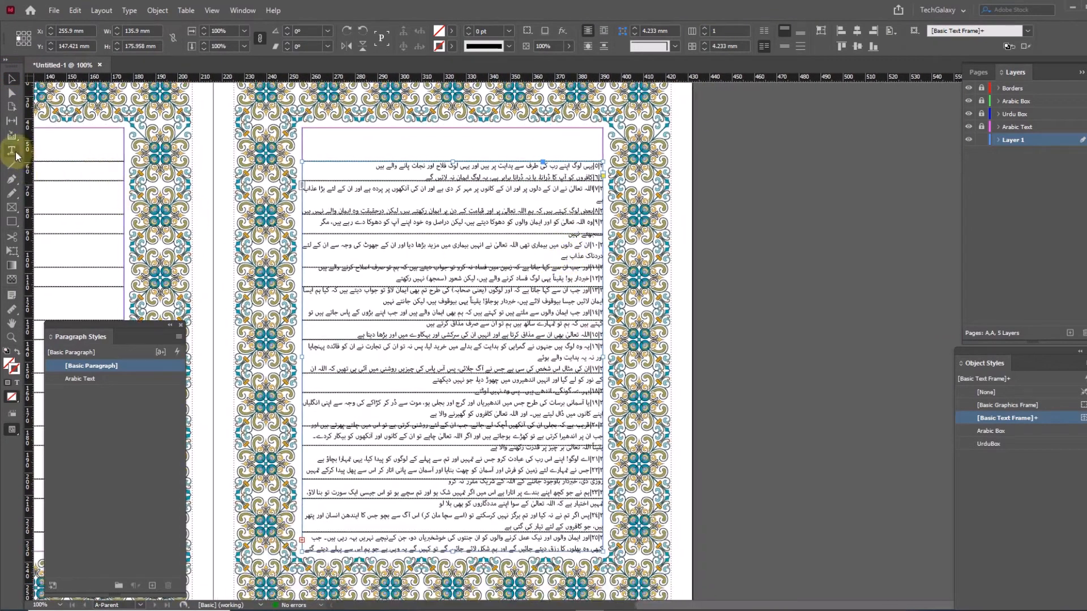
pyautogui.click(11, 150)
pyautogui.click(406, 214)
pyautogui.hotkey('ctrl', 'a')
pyautogui.moveTo(173, 32); pyautogui.dragTo(69, 39)
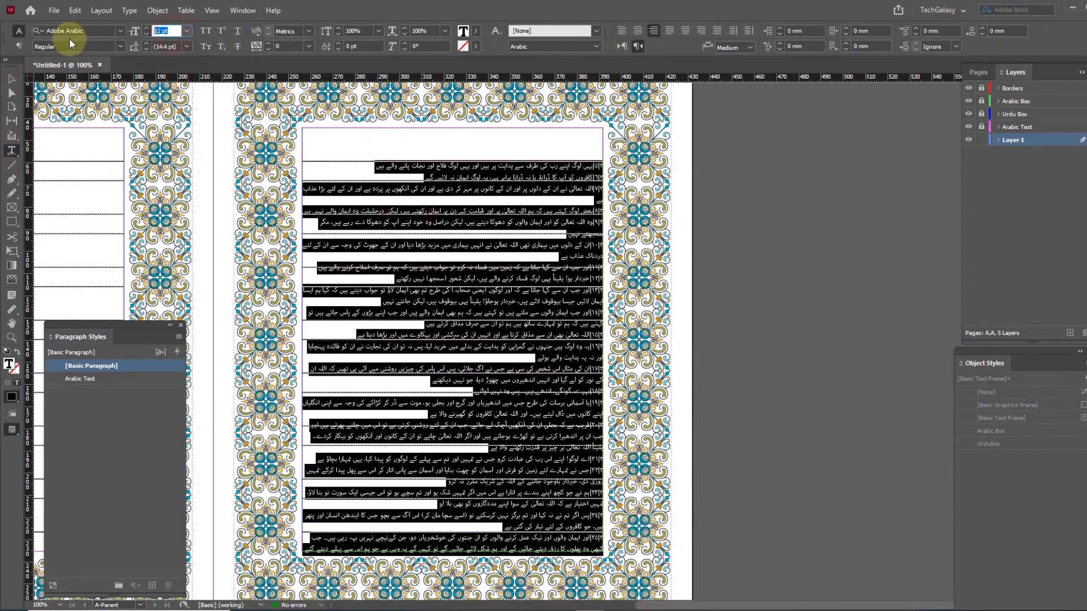
pyautogui.write('14')
pyautogui.press('Return')
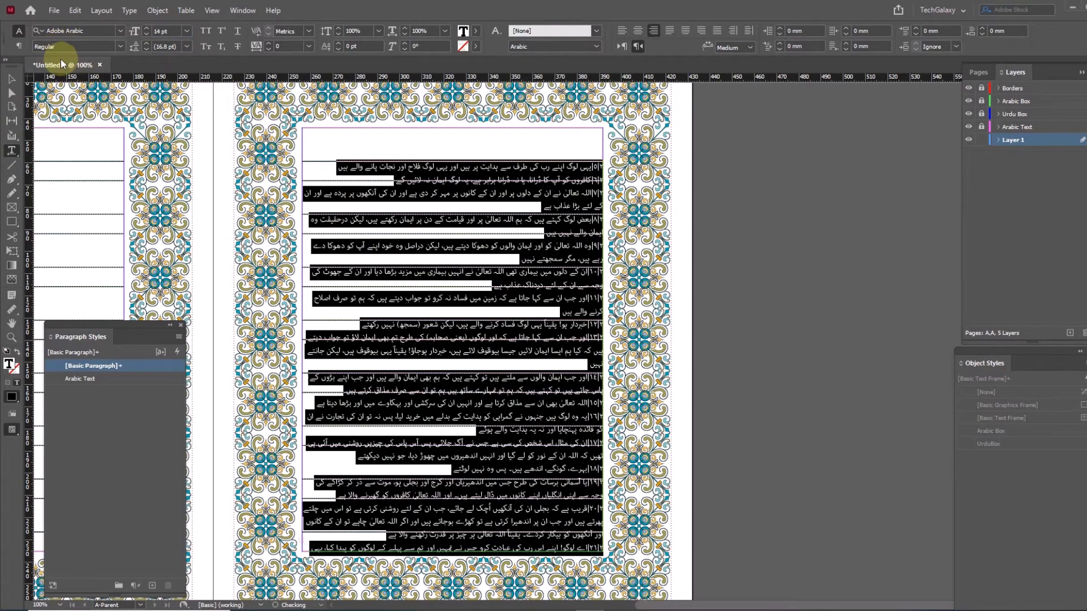
# Change the selected Urdu text's font to Jameel Noori Nastaleeq
pyautogui.click(122, 32)
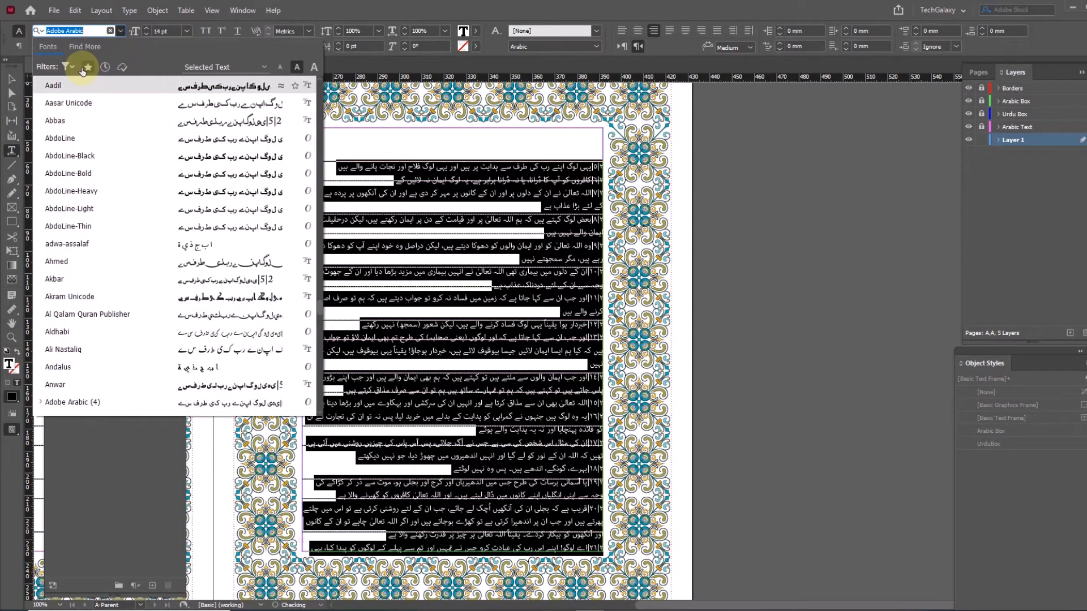
pyautogui.click(85, 67)
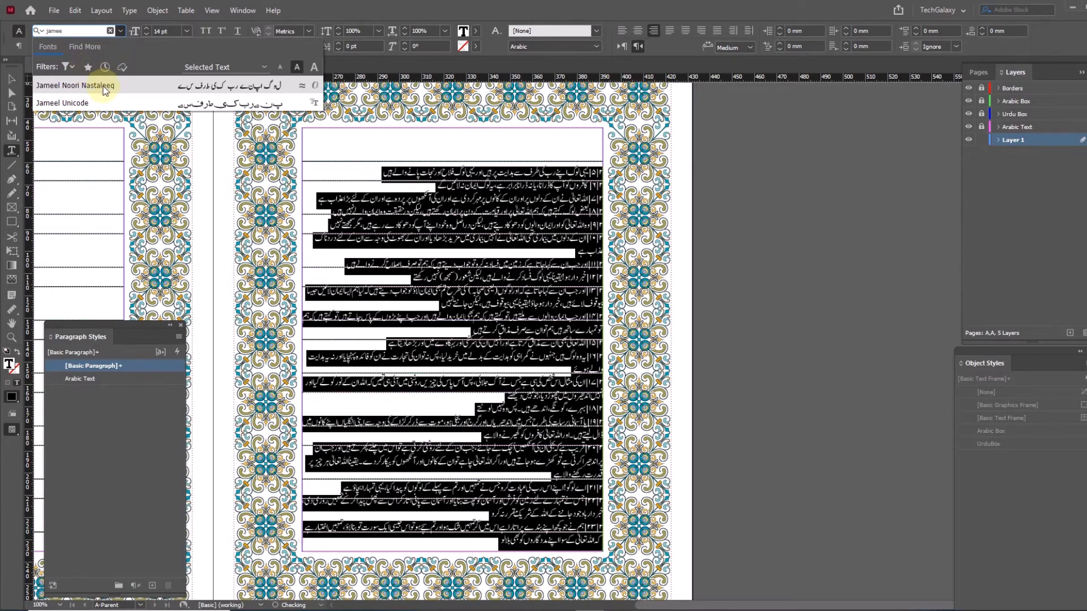
pyautogui.click(102, 86)
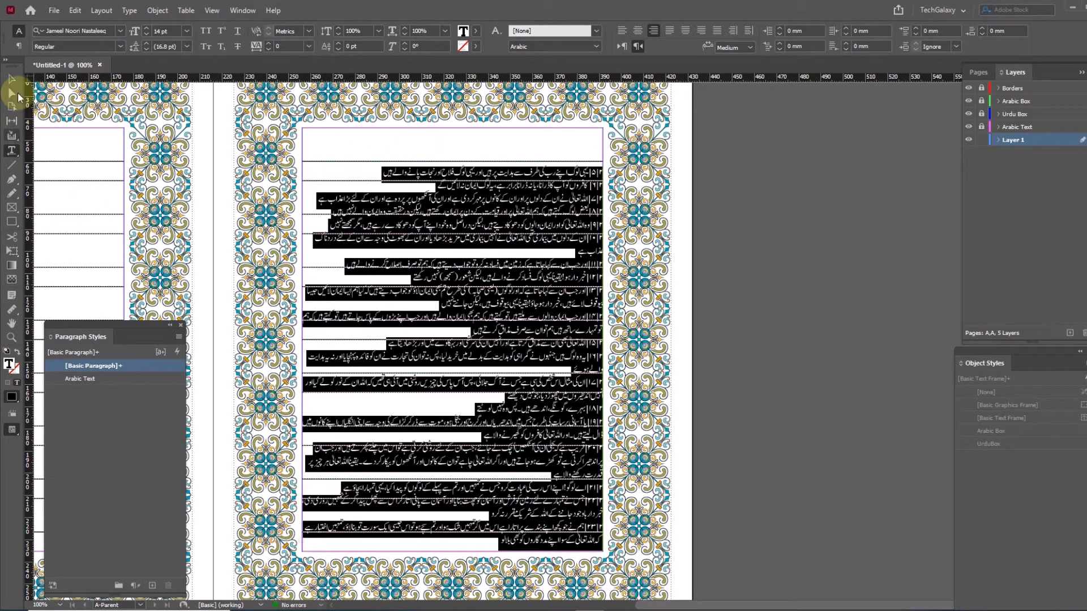
pyautogui.click(11, 84)
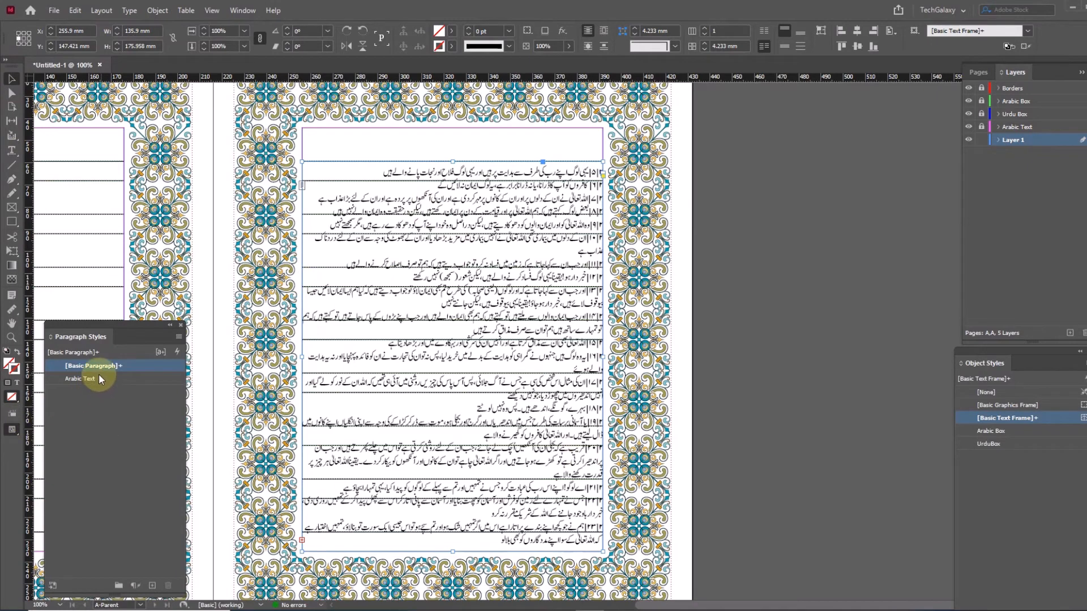
# Look up the leading in the Arabic Text paragraph style's basic character formats, then close the options without changes
pyautogui.rightClick(79, 379)
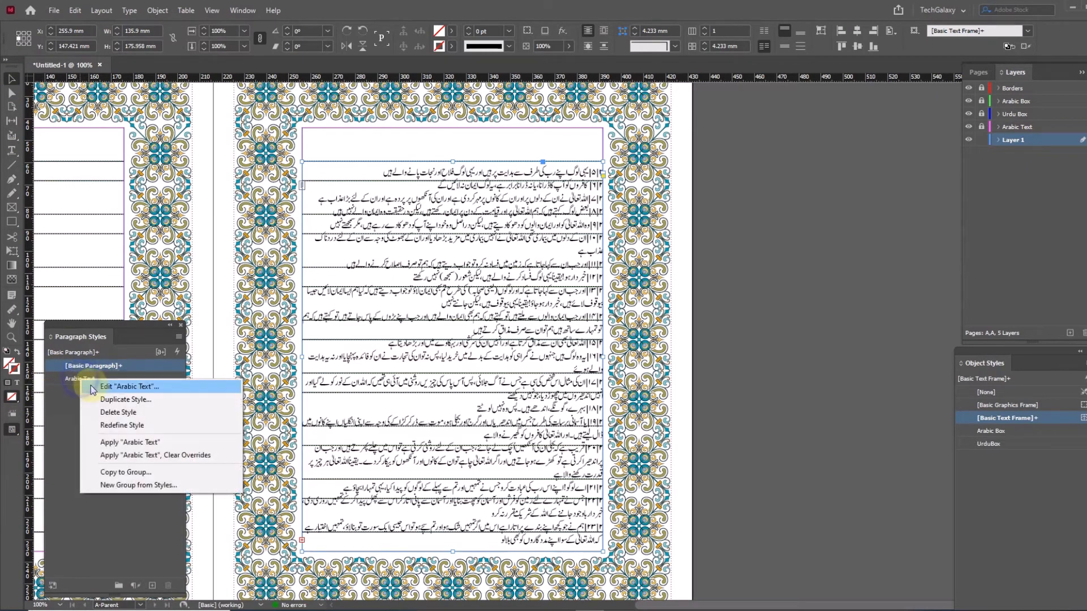
pyautogui.click(107, 389)
pyautogui.click(247, 170)
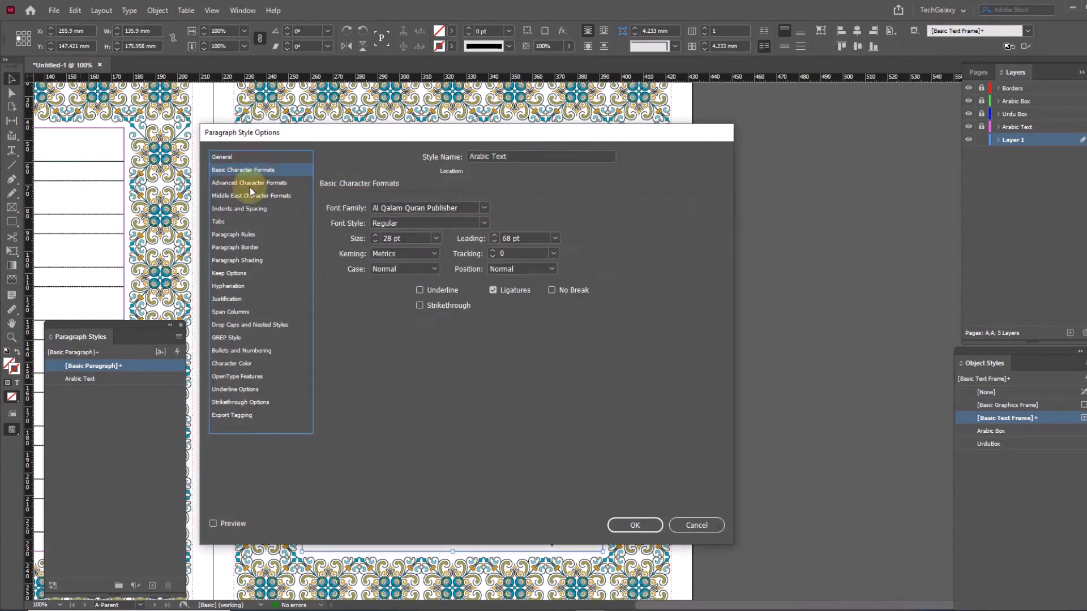
pyautogui.click(692, 526)
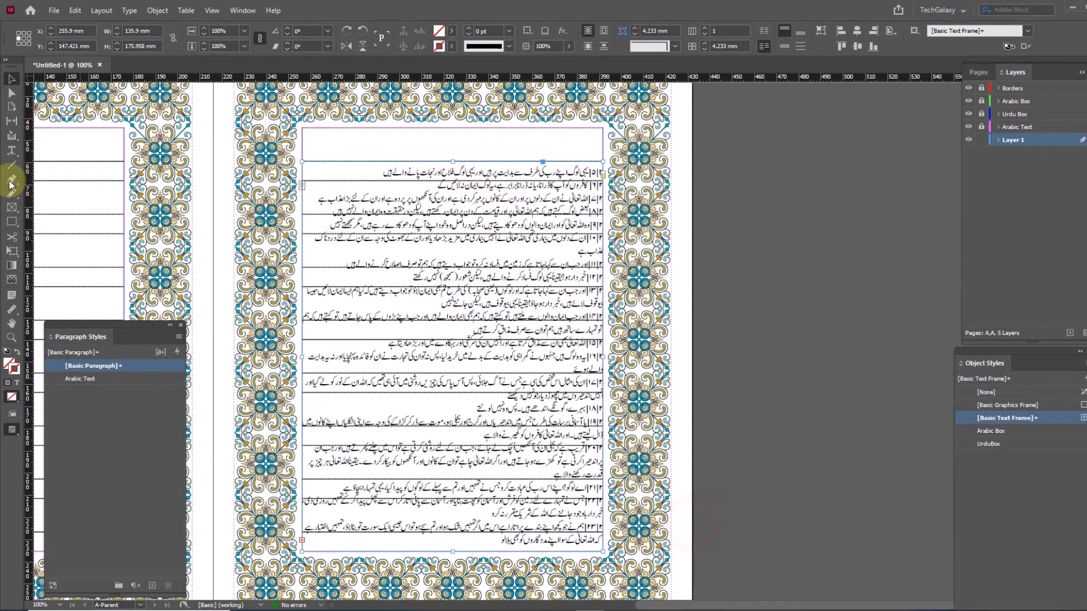
# Set the leading of all the Urdu text in the right page's frame to 68 pt and deselect the frame
pyautogui.click(11, 150)
pyautogui.click(419, 198)
pyautogui.hotkey('ctrl', 'a')
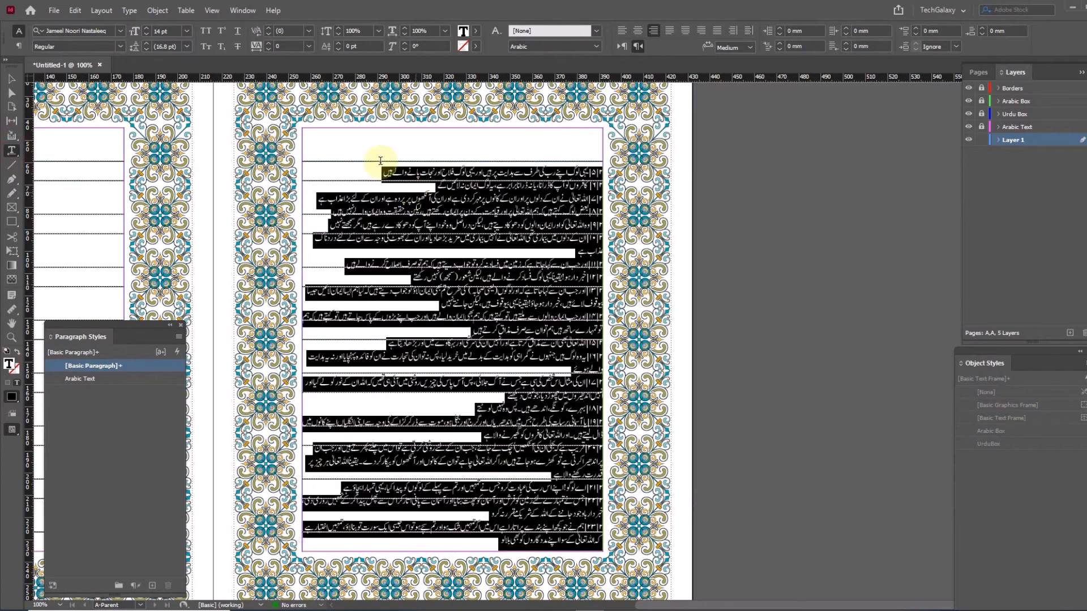
pyautogui.click(179, 46)
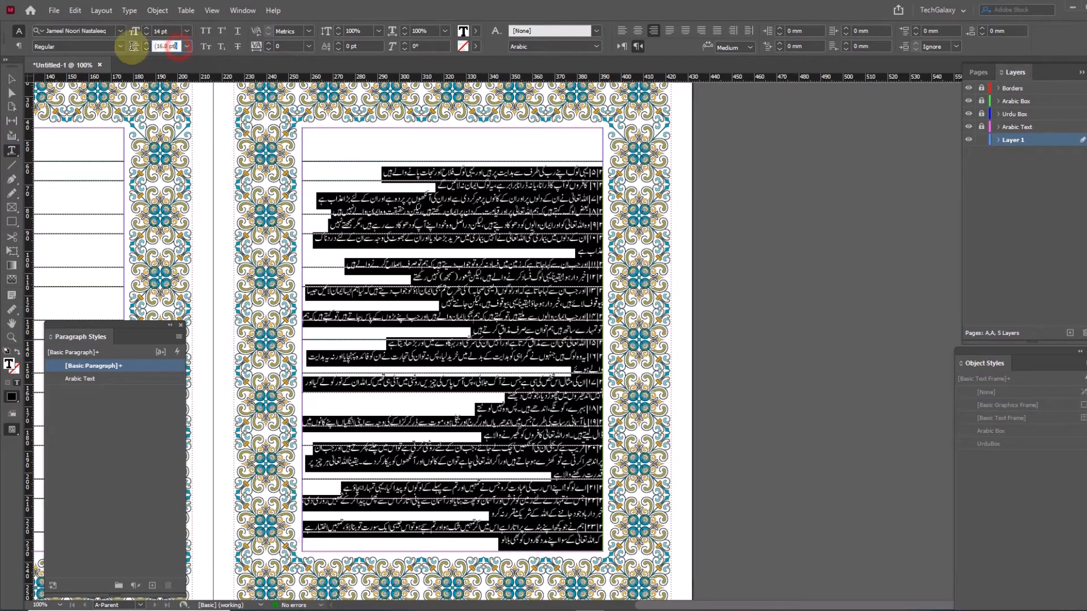
pyautogui.write('68')
pyautogui.press('Return')
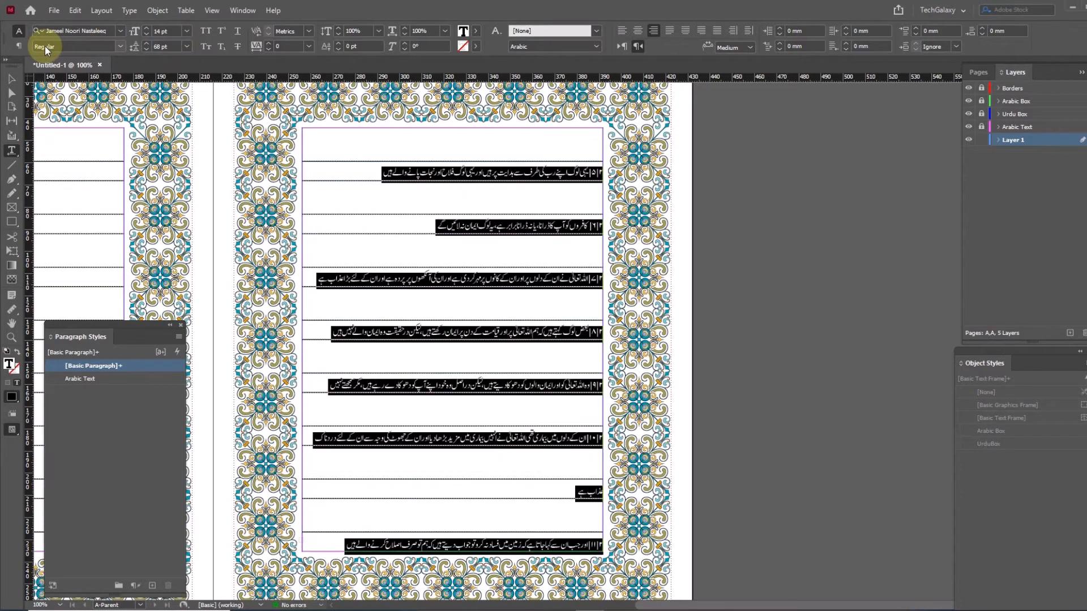
pyautogui.click(16, 79)
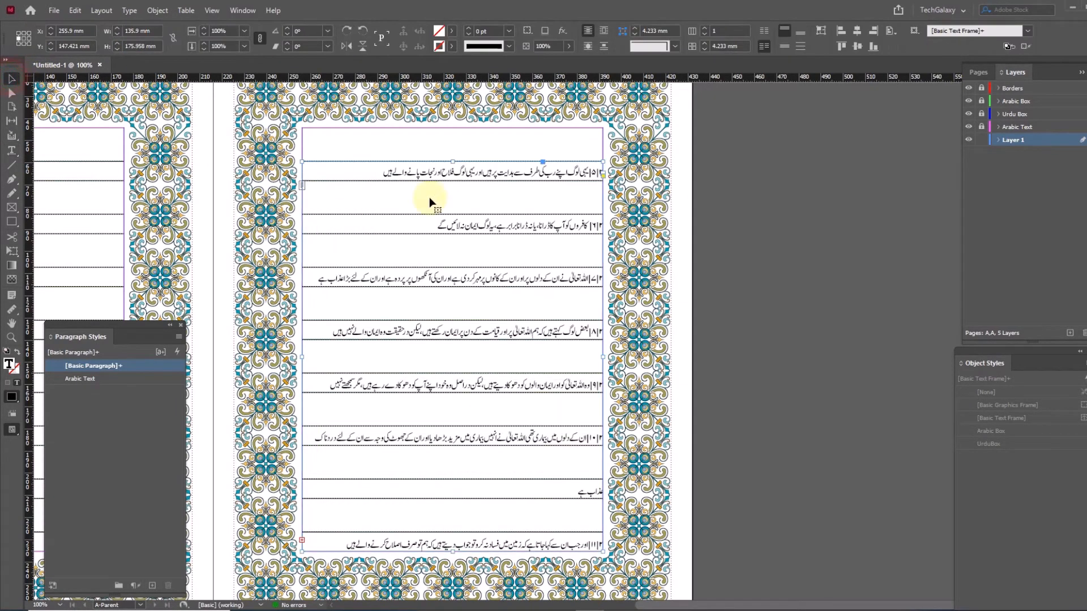
pyautogui.click(714, 225)
# Examine how the Urdu lines sit inside the Urdu boxes down the right page
pyautogui.moveTo(656, 148); pyautogui.dragTo(249, 370)
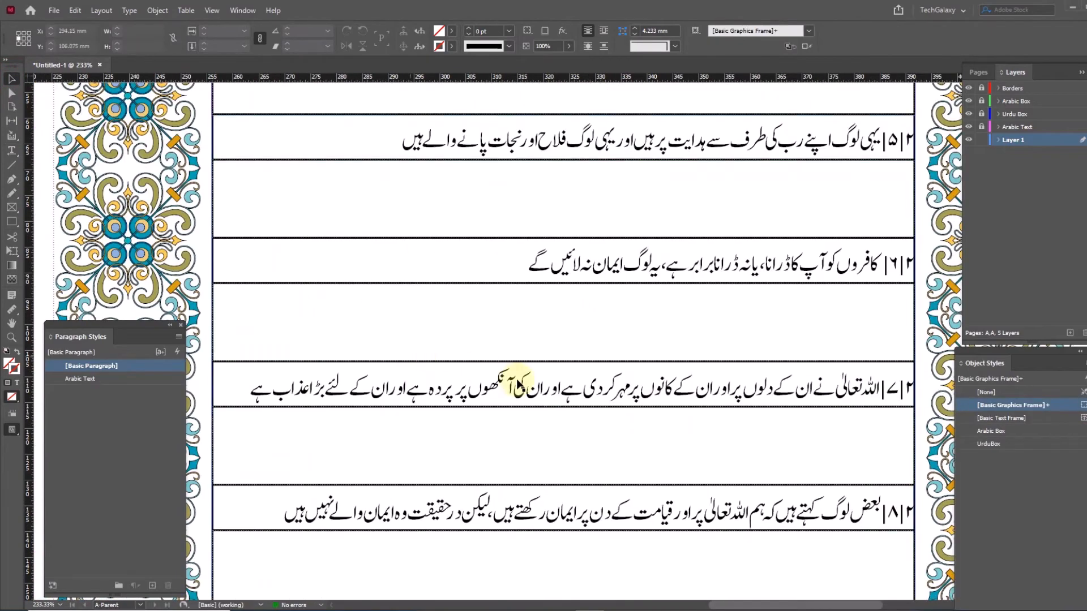
pyautogui.moveTo(656, 403); pyautogui.dragTo(639, 323)
pyautogui.scroll(-5, 638, 371)
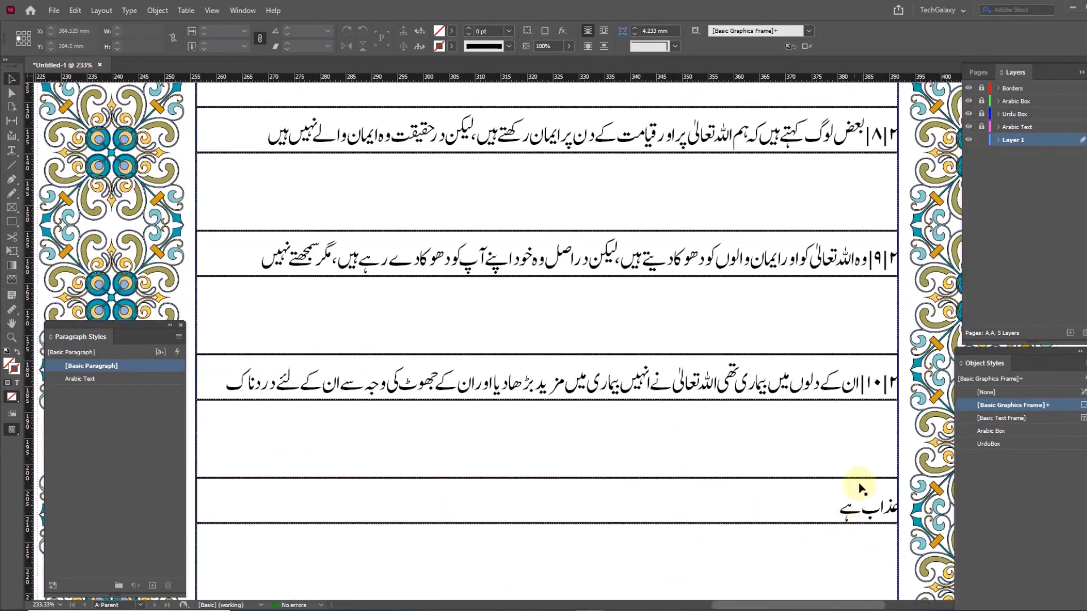
# Set the first baseline offset of the right page's Urdu text frame to Fixed in its baseline options
pyautogui.scroll(4, 717, 382)
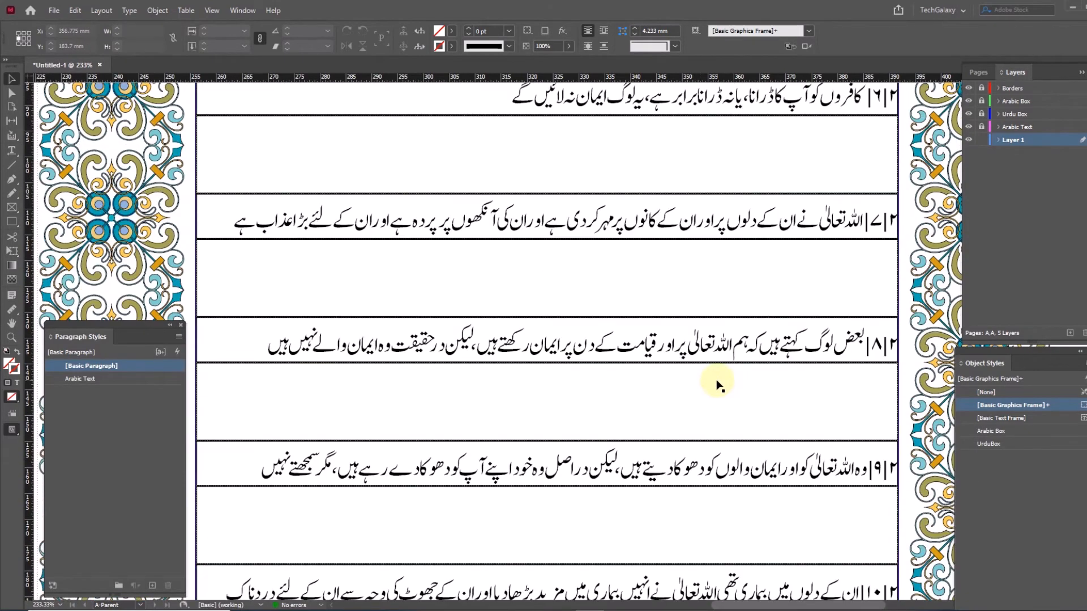
pyautogui.keyDown('ctrl'); pyautogui.keyDown('alt'); pyautogui.click(581, 341); pyautogui.keyUp('alt'); pyautogui.keyUp('ctrl')
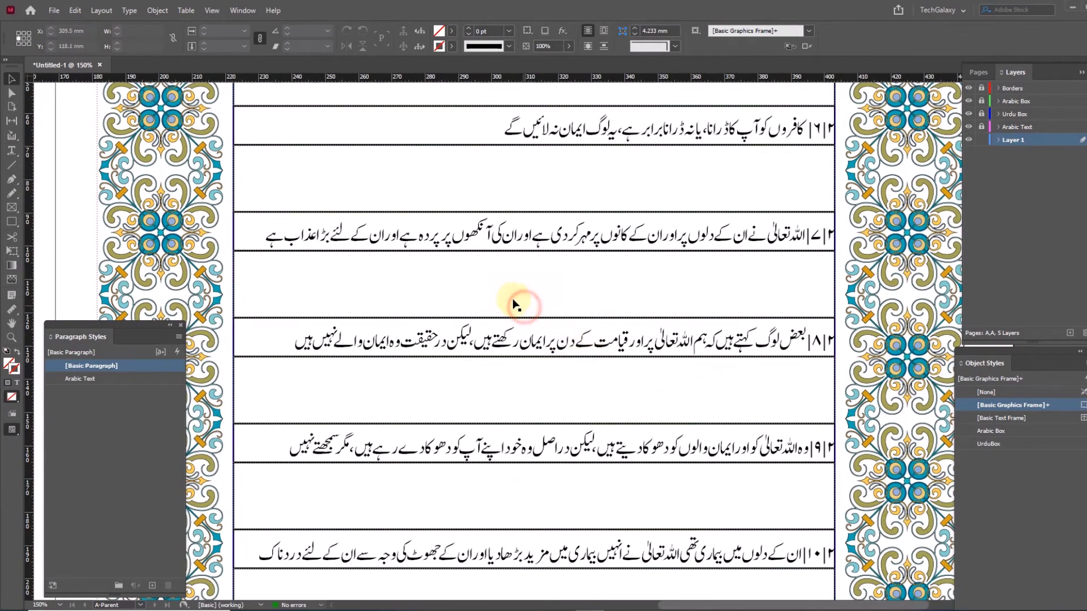
pyautogui.keyDown('ctrl'); pyautogui.keyDown('alt'); pyautogui.click(633, 321); pyautogui.keyUp('alt'); pyautogui.keyUp('ctrl')
pyautogui.moveTo(565, 364); pyautogui.dragTo(564, 360)
pyautogui.keyDown('ctrl'); pyautogui.keyDown('alt'); pyautogui.click(554, 297); pyautogui.keyUp('alt'); pyautogui.keyUp('ctrl')
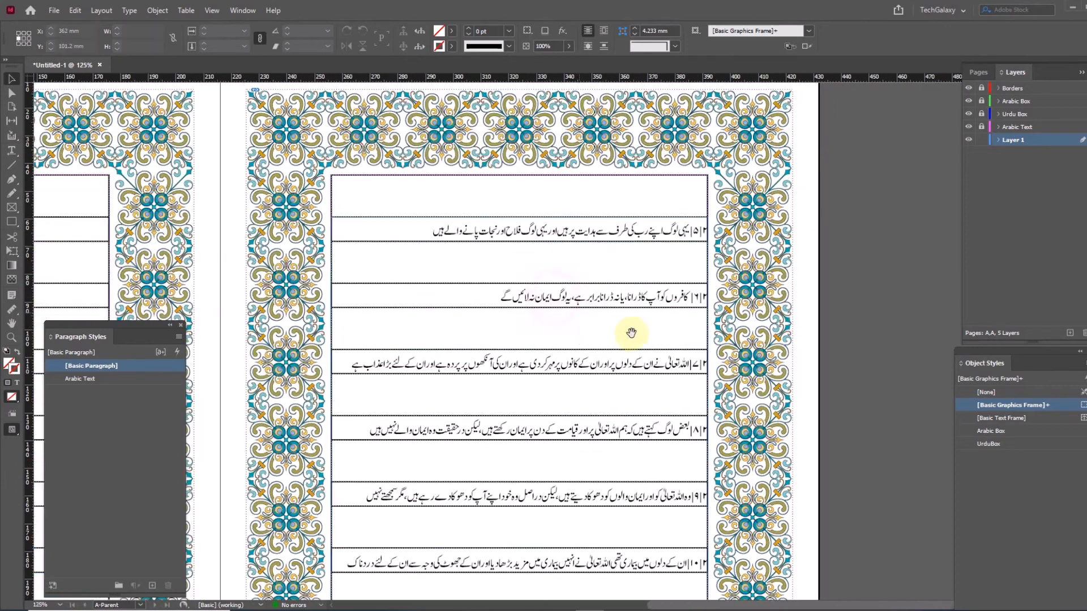
pyautogui.moveTo(631, 332); pyautogui.dragTo(576, 274)
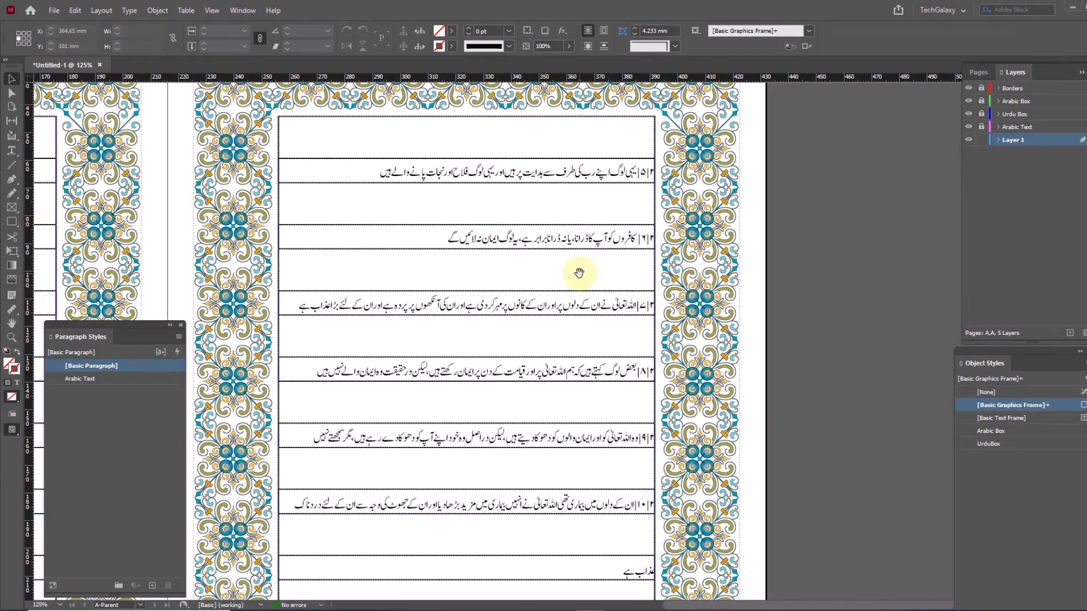
pyautogui.click(554, 174)
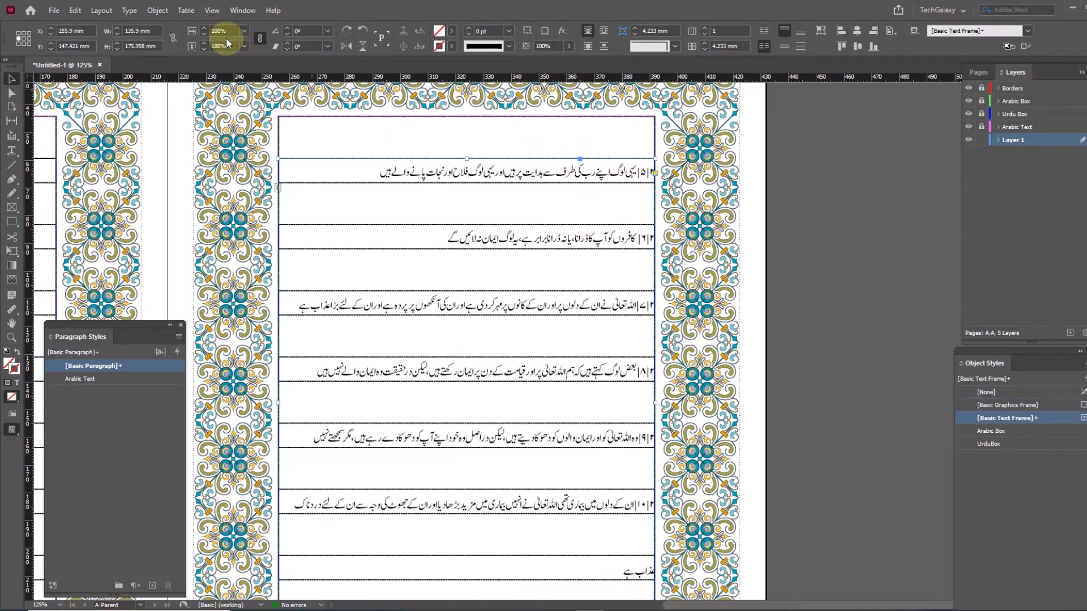
pyautogui.click(153, 10)
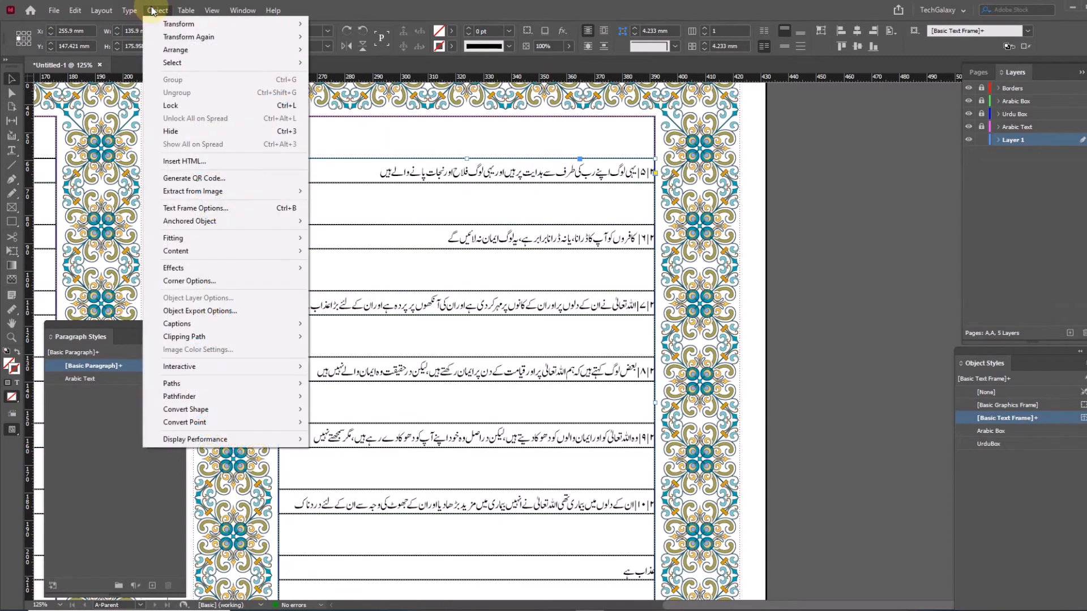
pyautogui.click(195, 208)
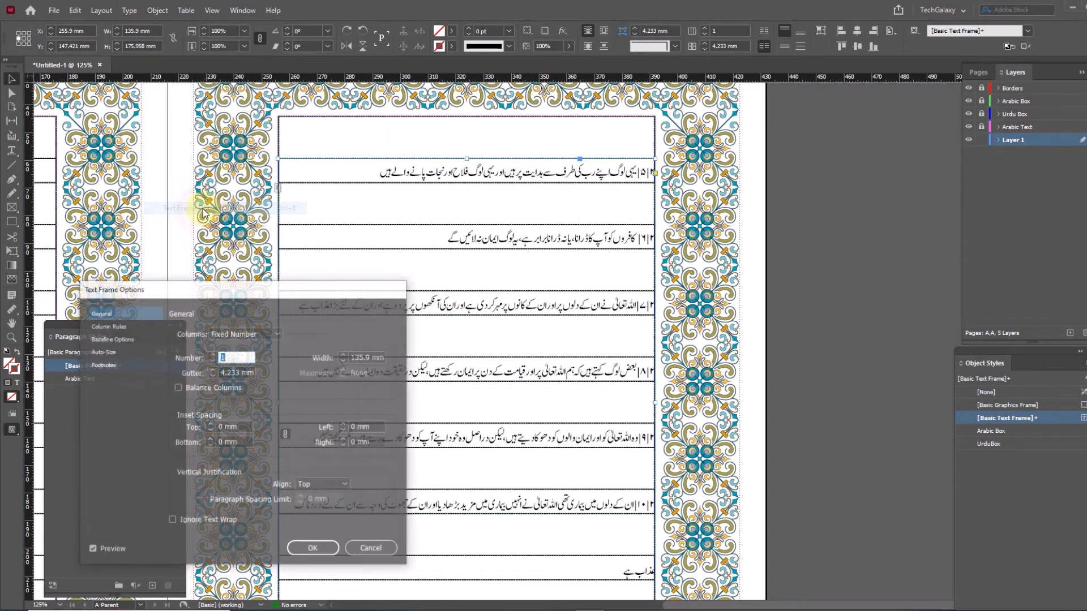
pyautogui.click(123, 340)
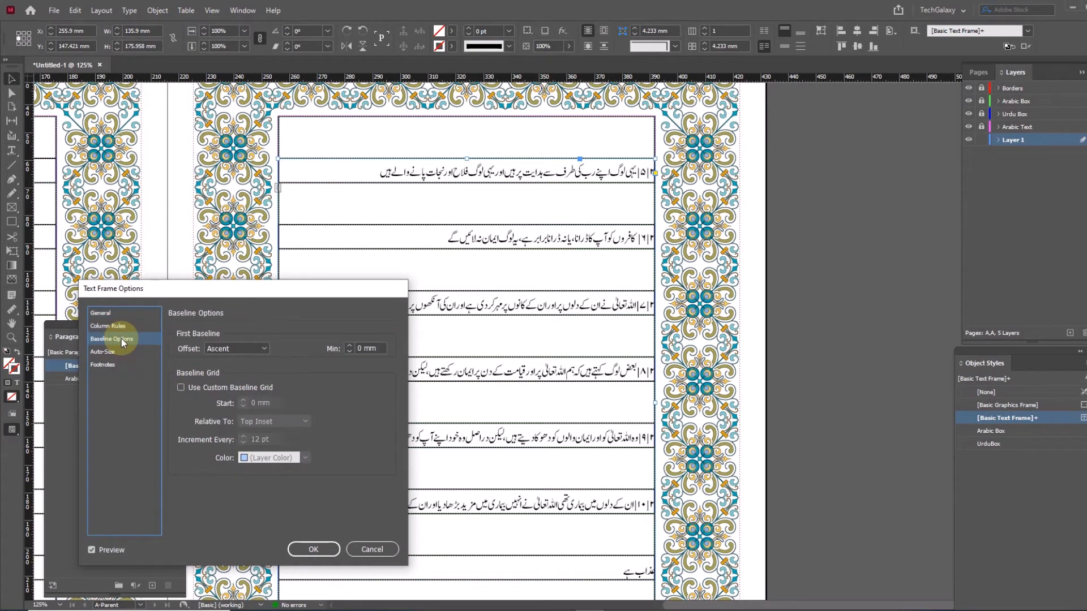
pyautogui.click(256, 349)
pyautogui.click(235, 410)
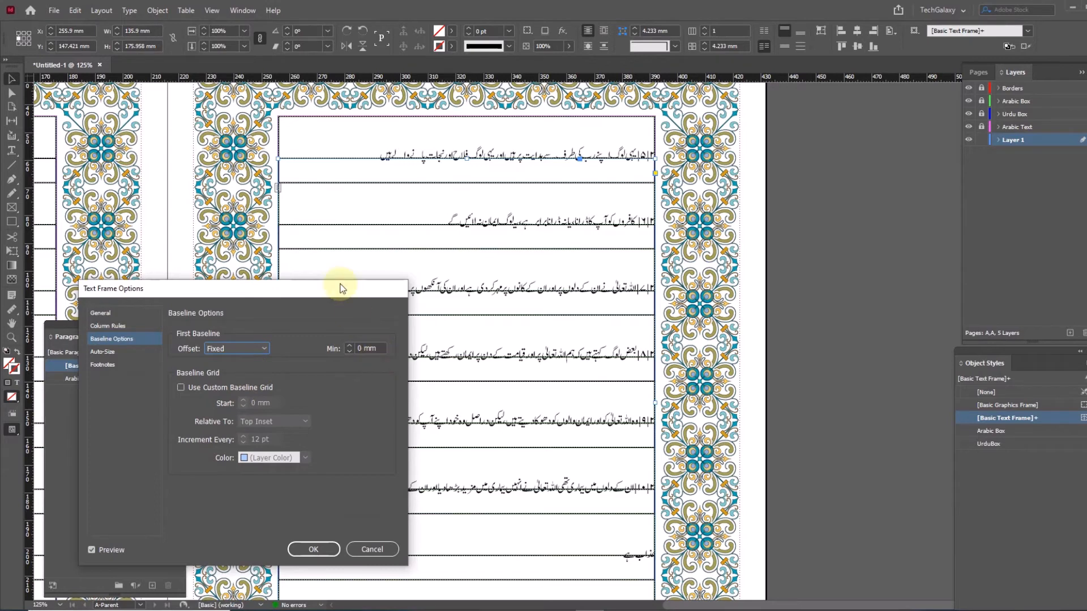
pyautogui.moveTo(339, 291); pyautogui.dragTo(284, 115)
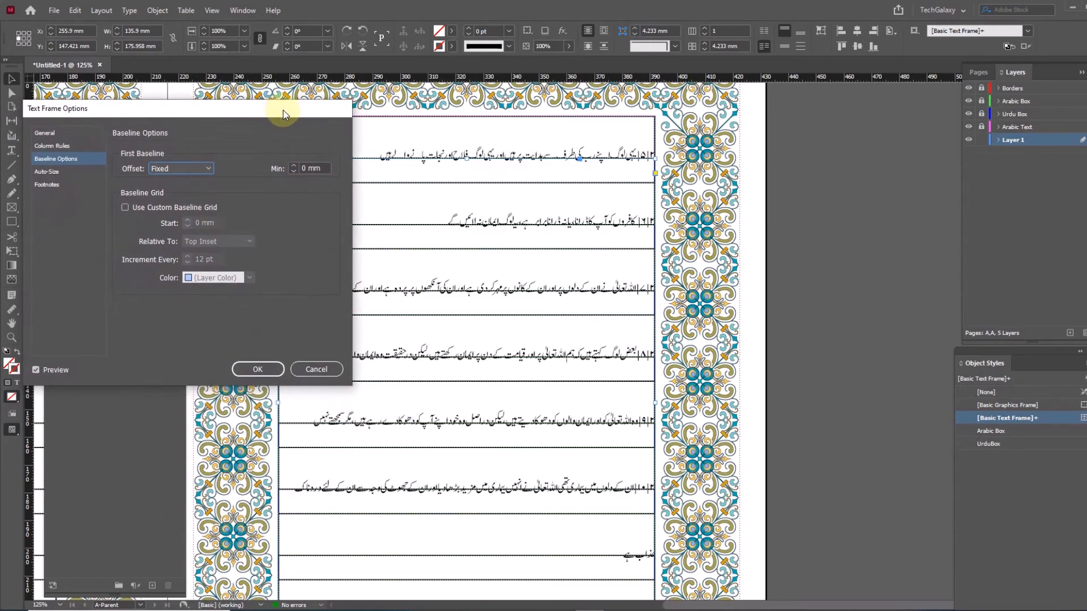
# Set the Urdu text frame's minimum first baseline offset to 5.5 mm and apply the frame options
pyautogui.click(294, 166)
pyautogui.click(293, 166)
pyautogui.click(294, 166)
pyautogui.click(294, 165)
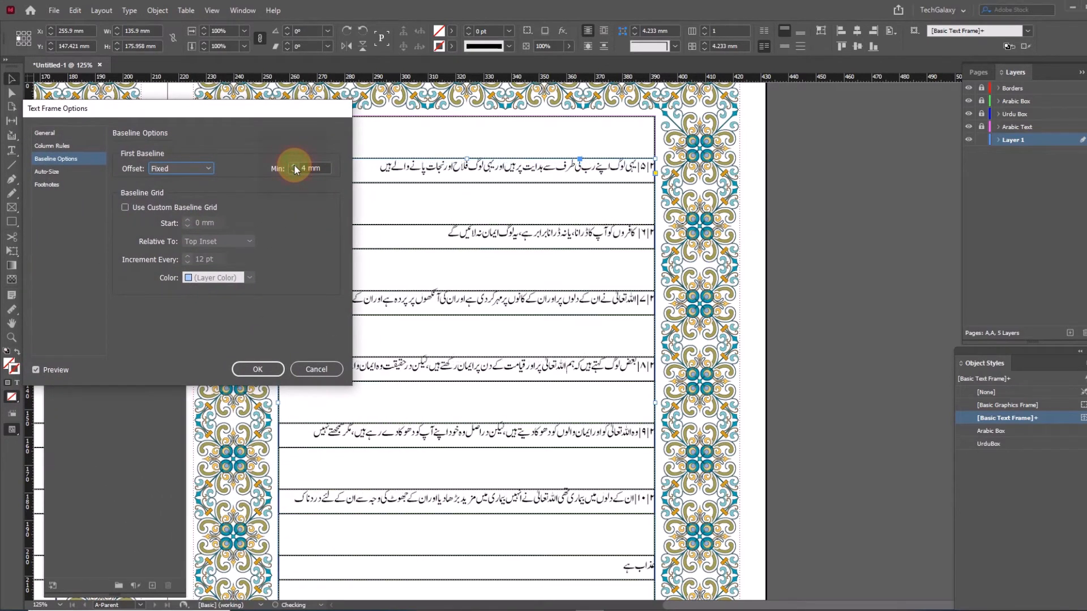
pyautogui.click(294, 166)
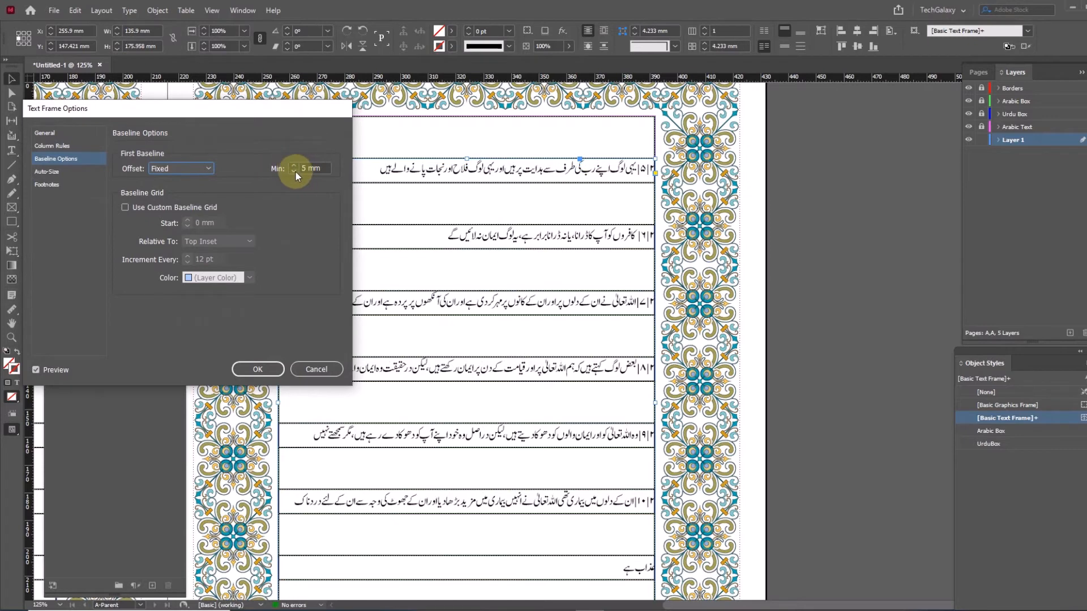
pyautogui.click(294, 165)
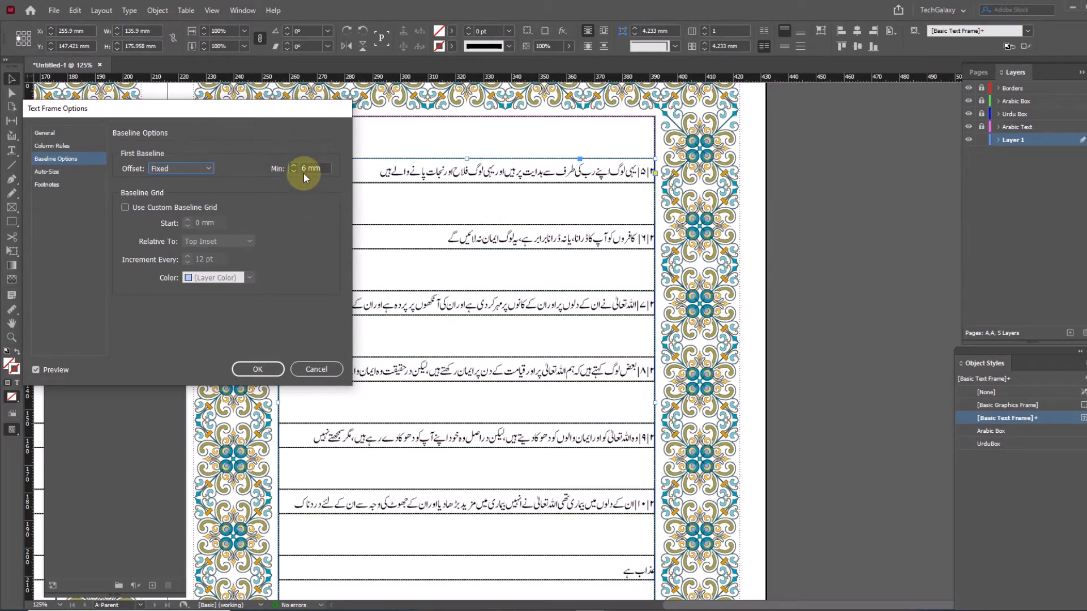
pyautogui.doubleClick(311, 170)
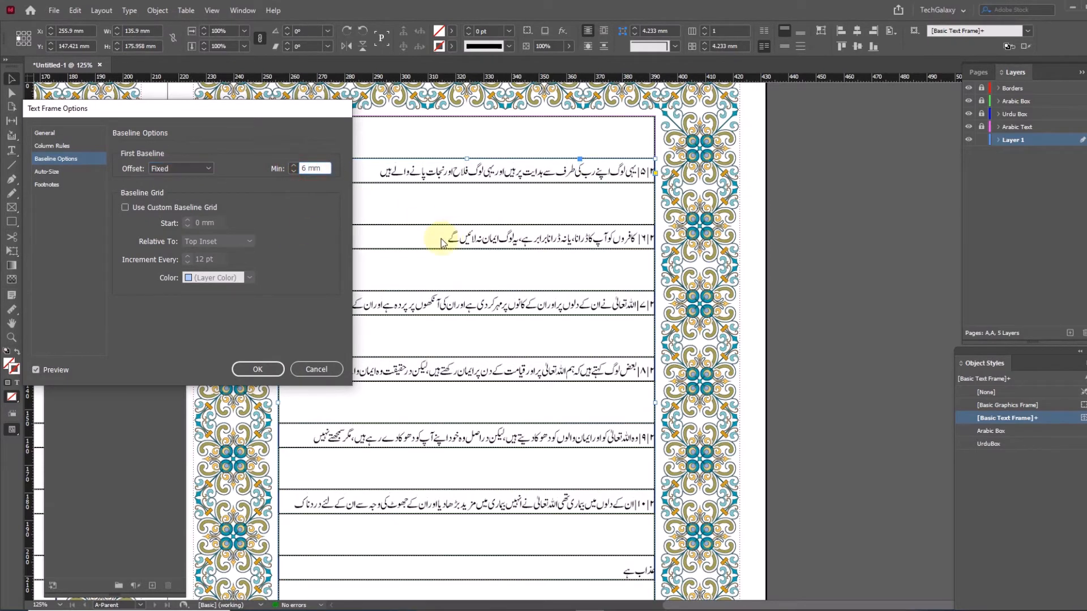
pyautogui.press('BackSpace')
pyautogui.write('5.5')
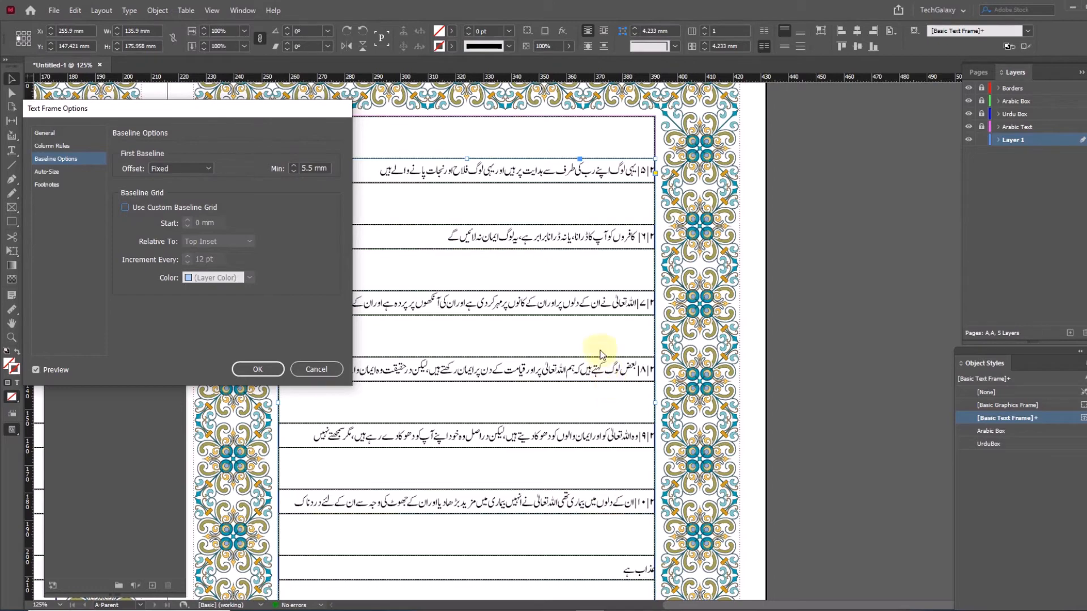
pyautogui.click(258, 369)
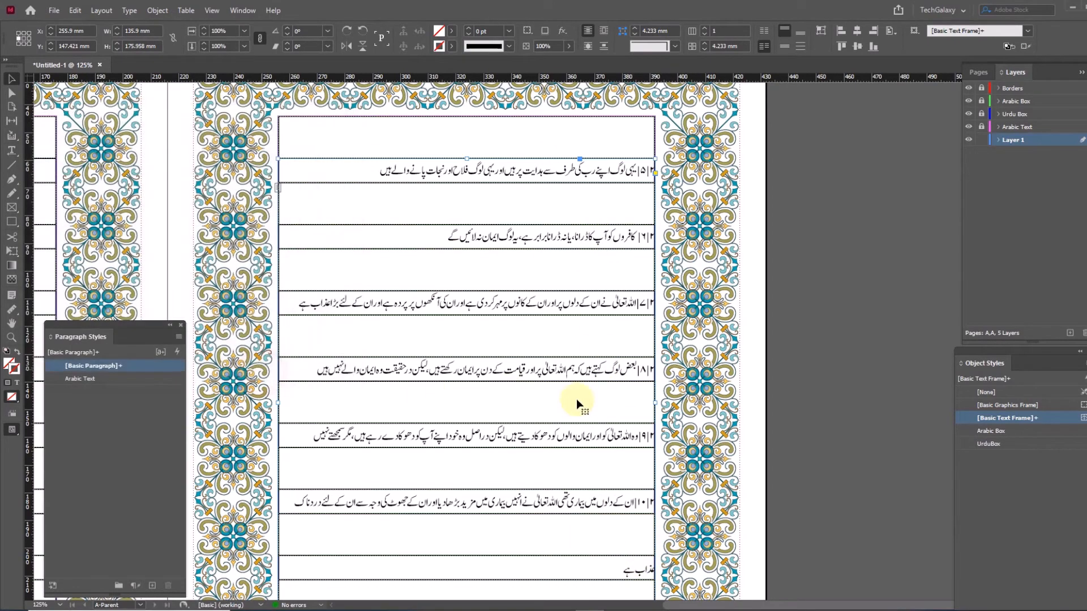
# Check the Urdu lines against their boxes from the first to the last line of the right page
pyautogui.scroll(-3, 576, 398)
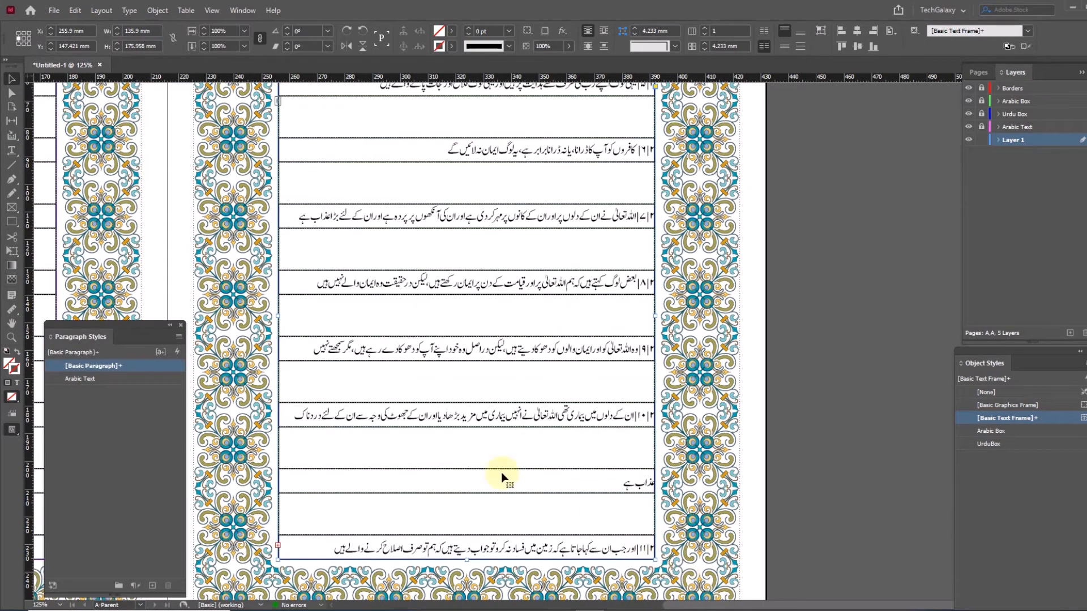
pyautogui.click(12, 150)
pyautogui.scroll(2, 469, 278)
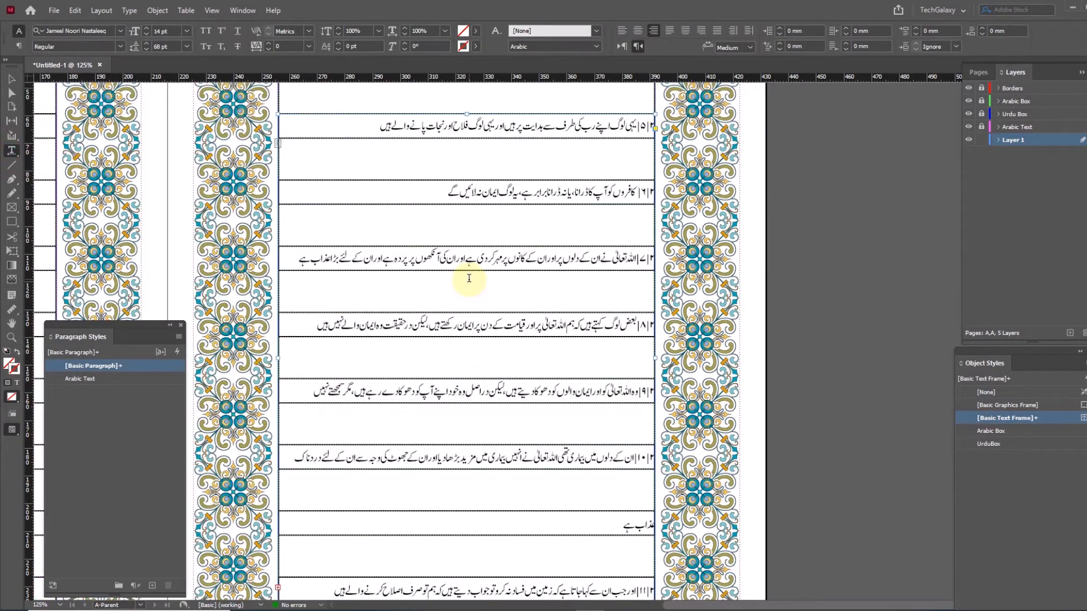
pyautogui.click(590, 396)
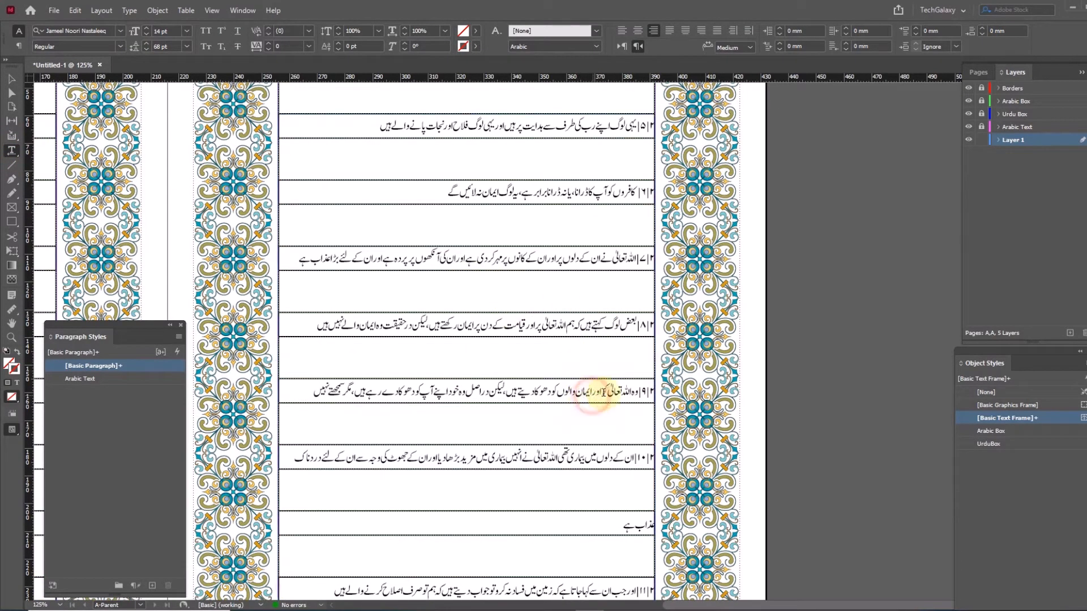
pyautogui.scroll(-2, 572, 396)
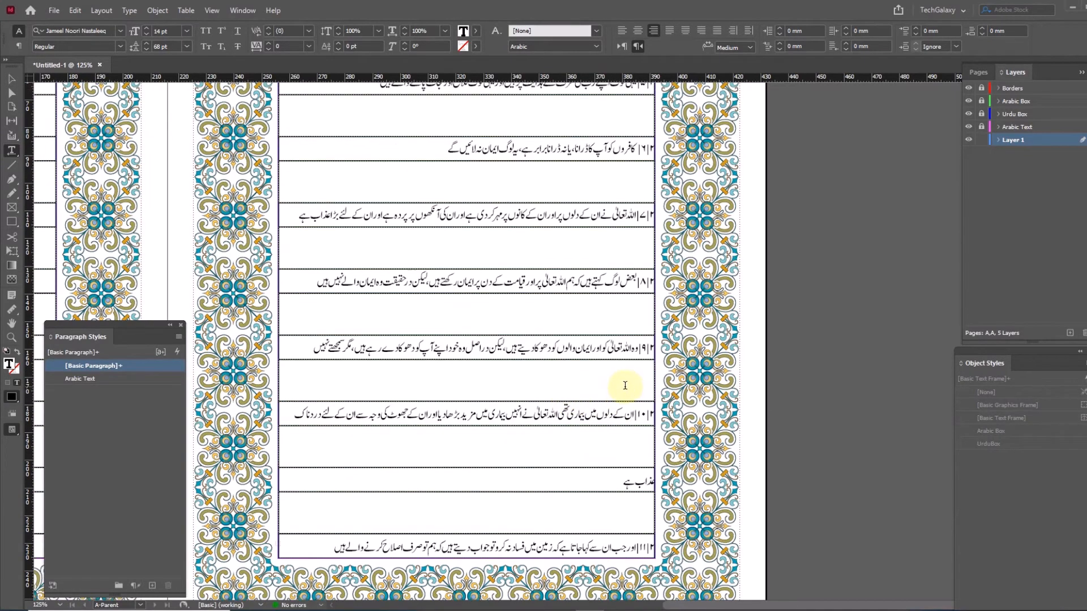
pyautogui.click(11, 78)
pyautogui.scroll(6, 543, 276)
pyautogui.click(542, 276)
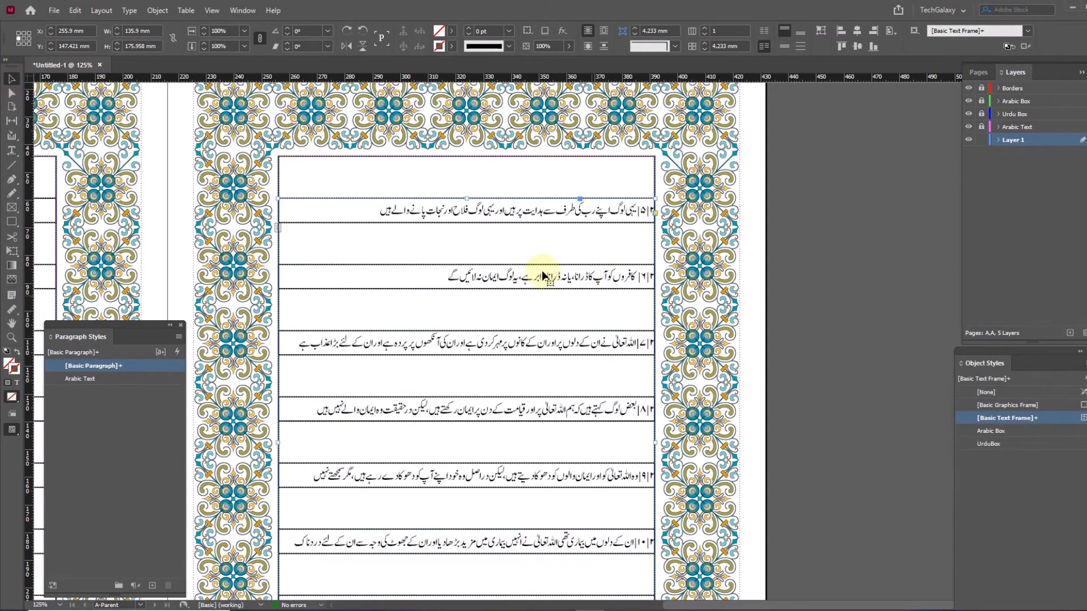
# Create a paragraph style named Urdu Text from all the text in the Urdu frame and apply it to that text
pyautogui.click(12, 150)
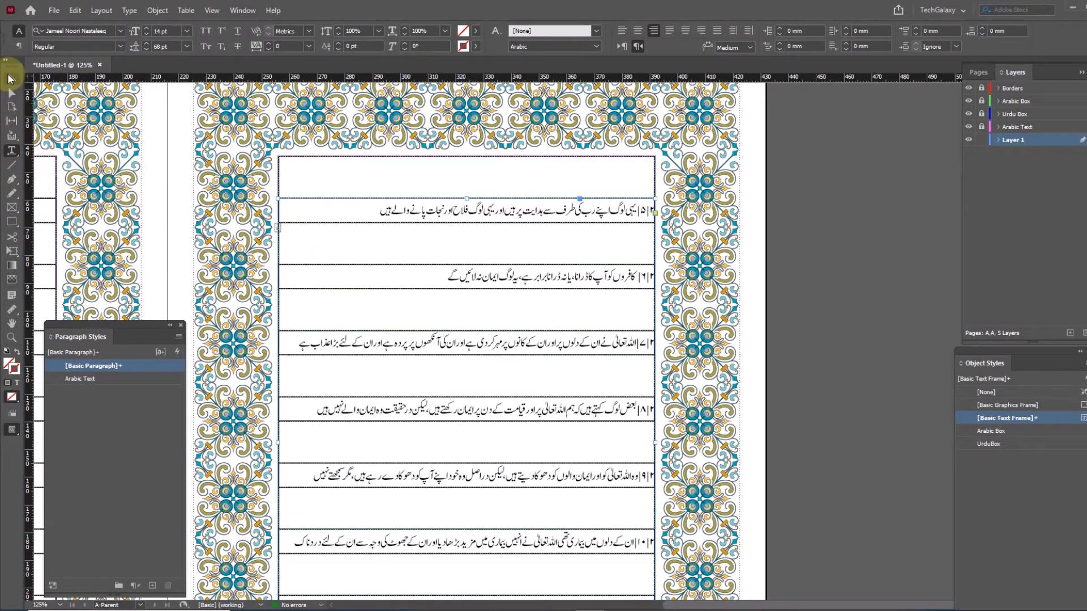
pyautogui.click(422, 209)
pyautogui.hotkey('ctrl', 'a')
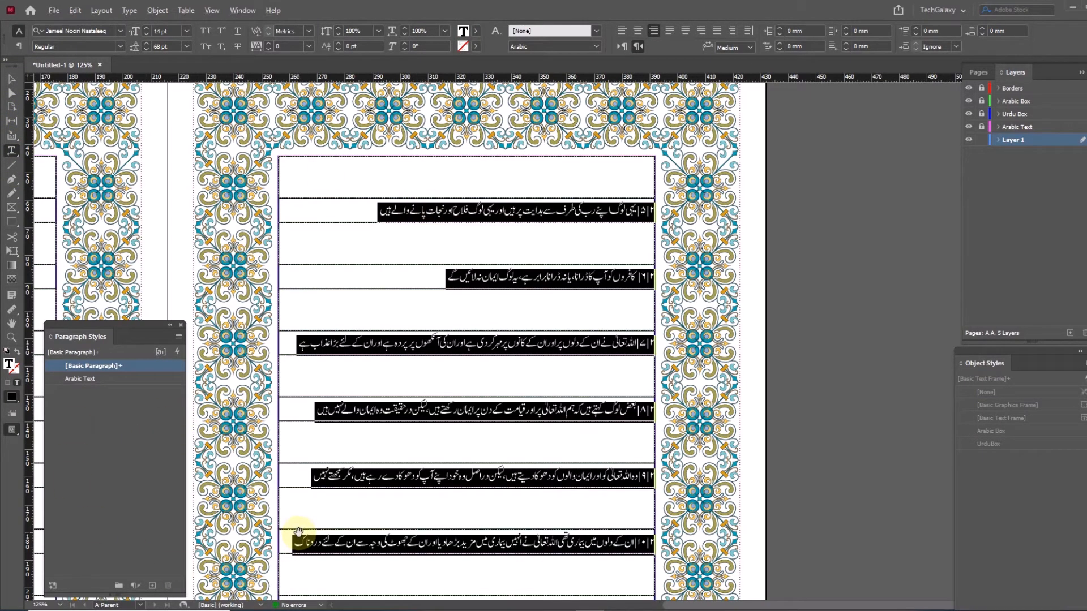
pyautogui.keyDown('alt'); pyautogui.click(154, 587); pyautogui.keyUp('alt')
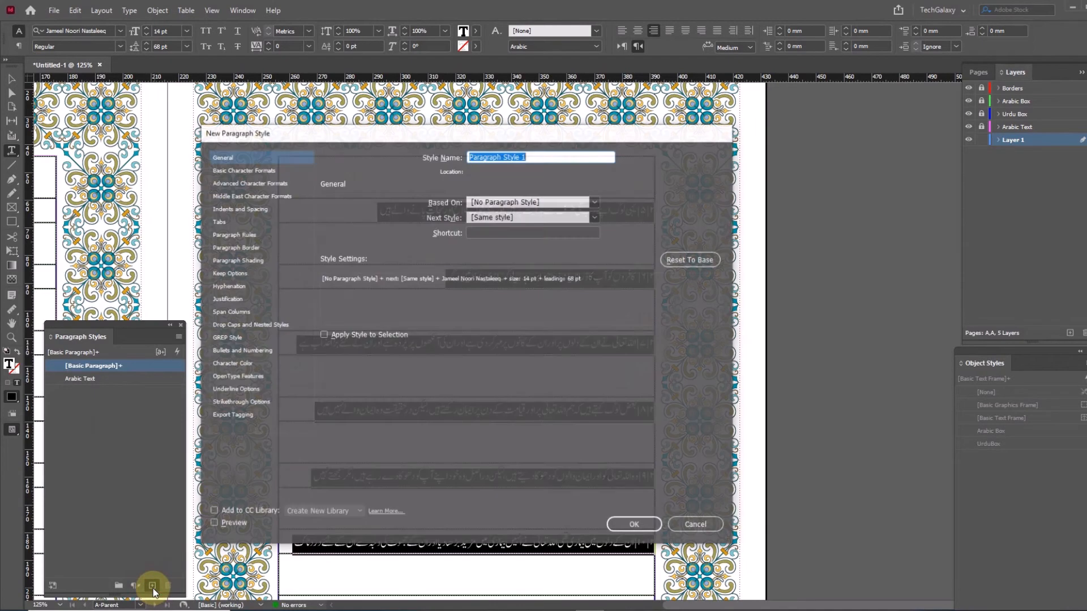
pyautogui.write('Urdu Text')
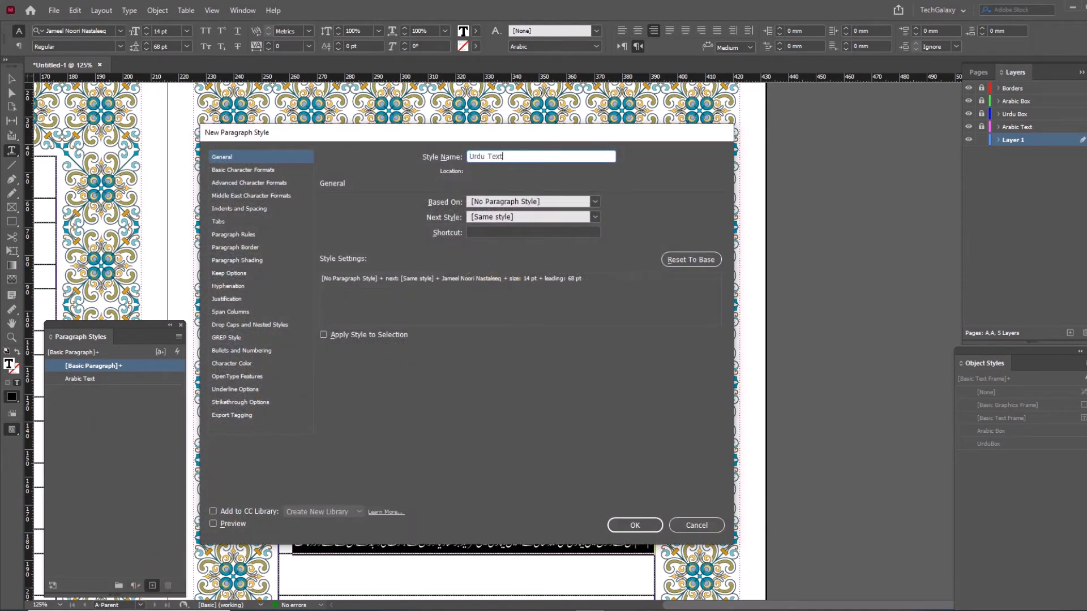
pyautogui.click(632, 527)
pyautogui.click(102, 378)
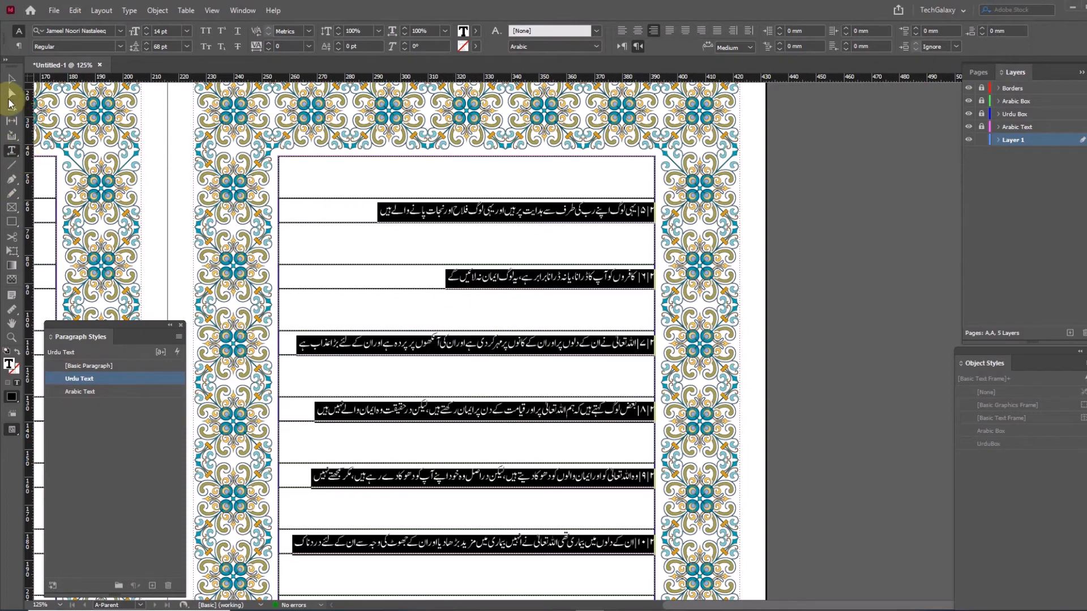
# Copy the right page's Urdu text frame onto the left page's Urdu boxes at X 40 mm, keeping the same vertical position
pyautogui.click(11, 79)
pyautogui.keyDown('ctrl'); pyautogui.keyDown('alt'); pyautogui.click(477, 325); pyautogui.keyUp('alt'); pyautogui.keyUp('ctrl')
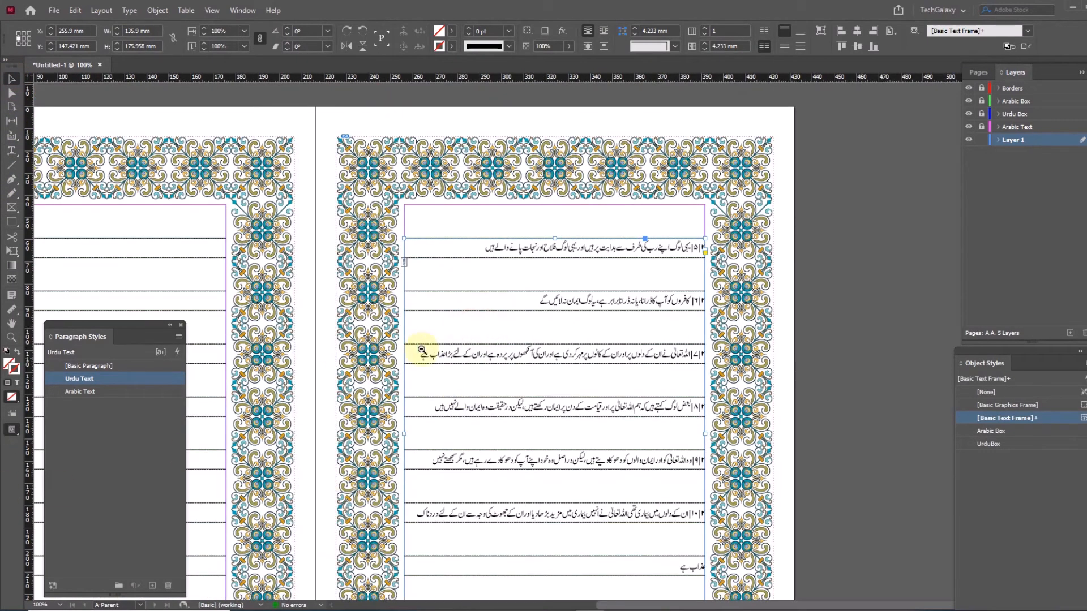
pyautogui.keyDown('ctrl'); pyautogui.keyDown('alt'); pyautogui.click(604, 390); pyautogui.keyUp('alt'); pyautogui.keyUp('ctrl')
pyautogui.moveTo(529, 378); pyautogui.dragTo(723, 347)
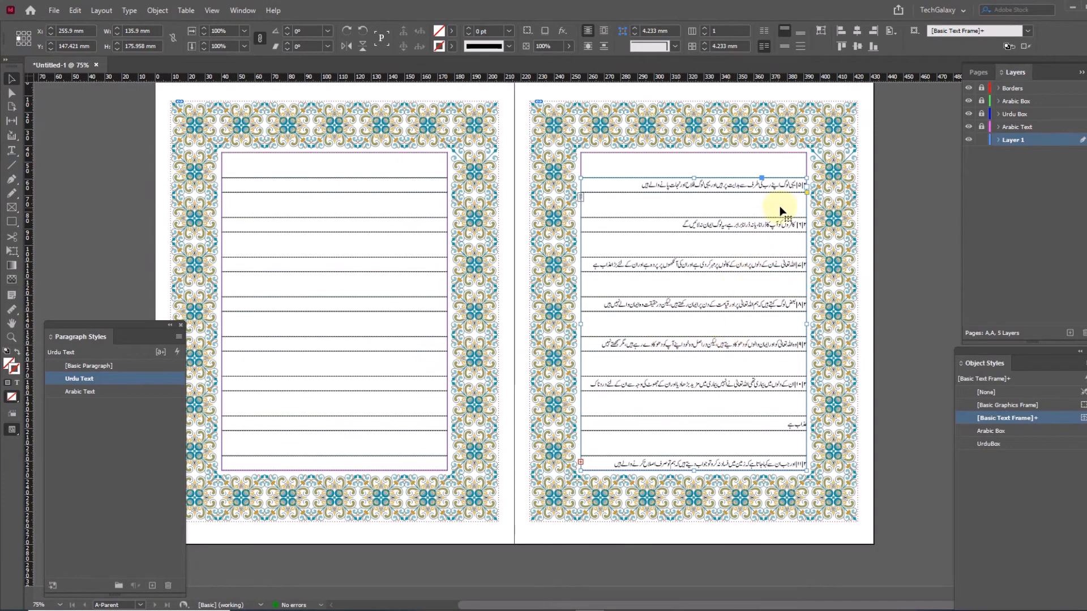
pyautogui.moveTo(794, 206); pyautogui.dragTo(437, 229)
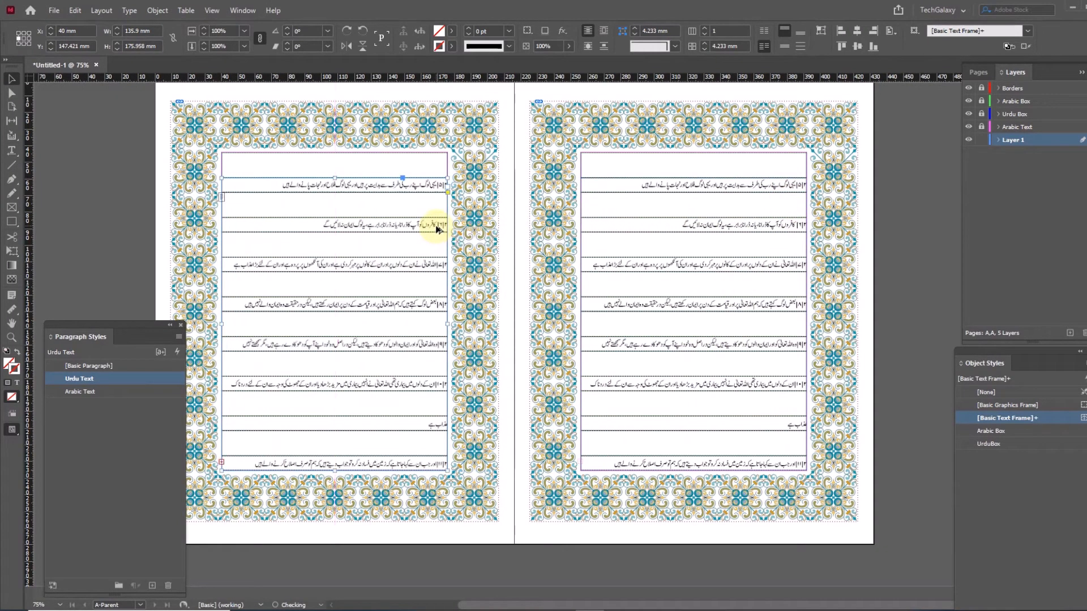
# Delete all the sample Urdu text from the right and left pages' text frames
pyautogui.click(607, 189)
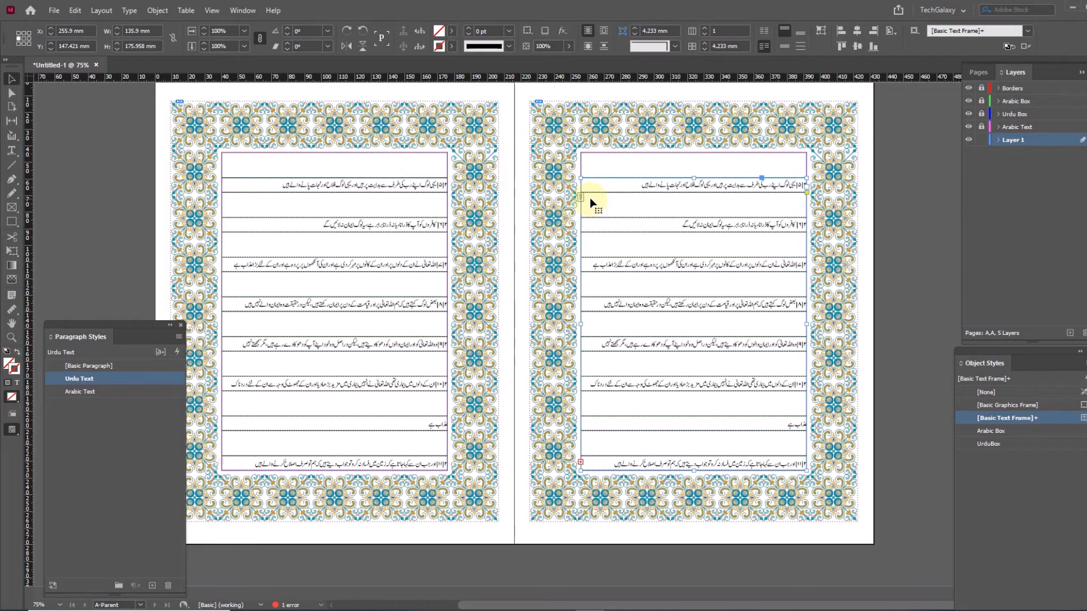
pyautogui.click(12, 150)
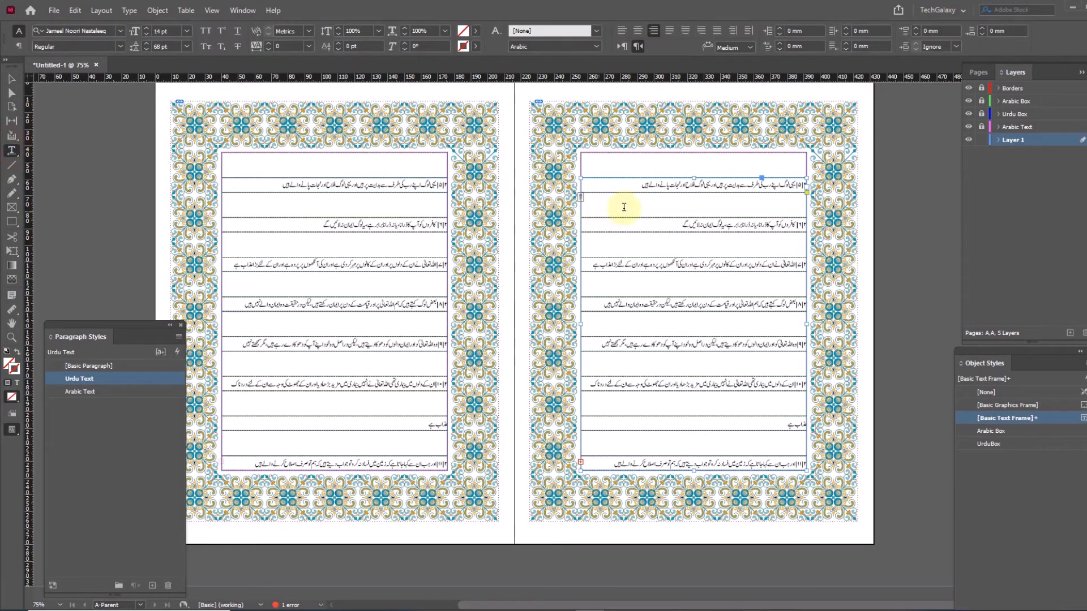
pyautogui.click(657, 185)
pyautogui.hotkey('ctrl', 'a')
pyautogui.press('Delete')
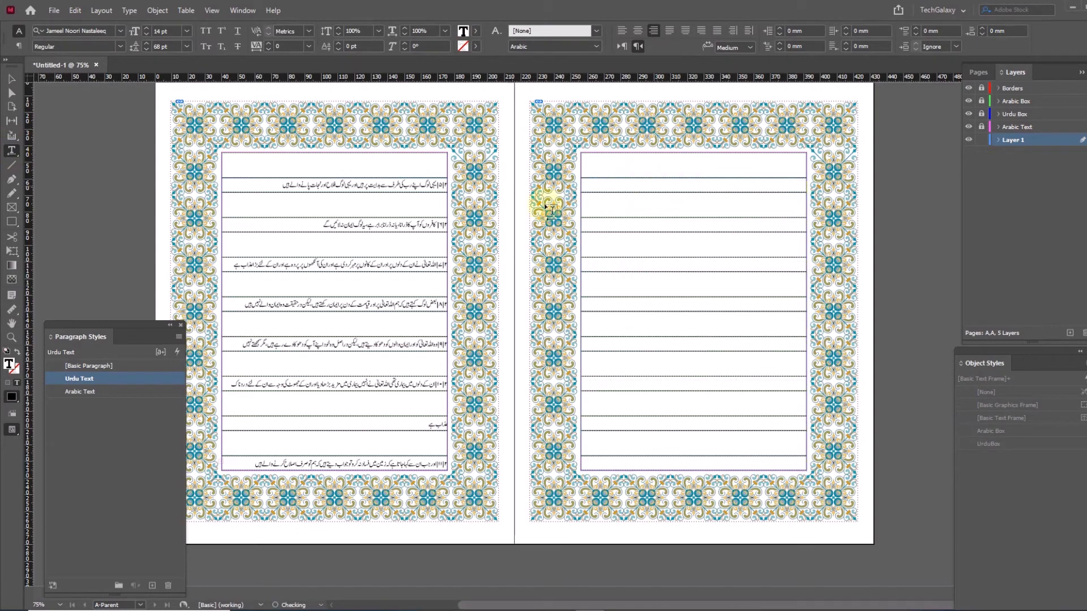
pyautogui.click(443, 188)
pyautogui.hotkey('ctrl', 'a')
pyautogui.press('Delete')
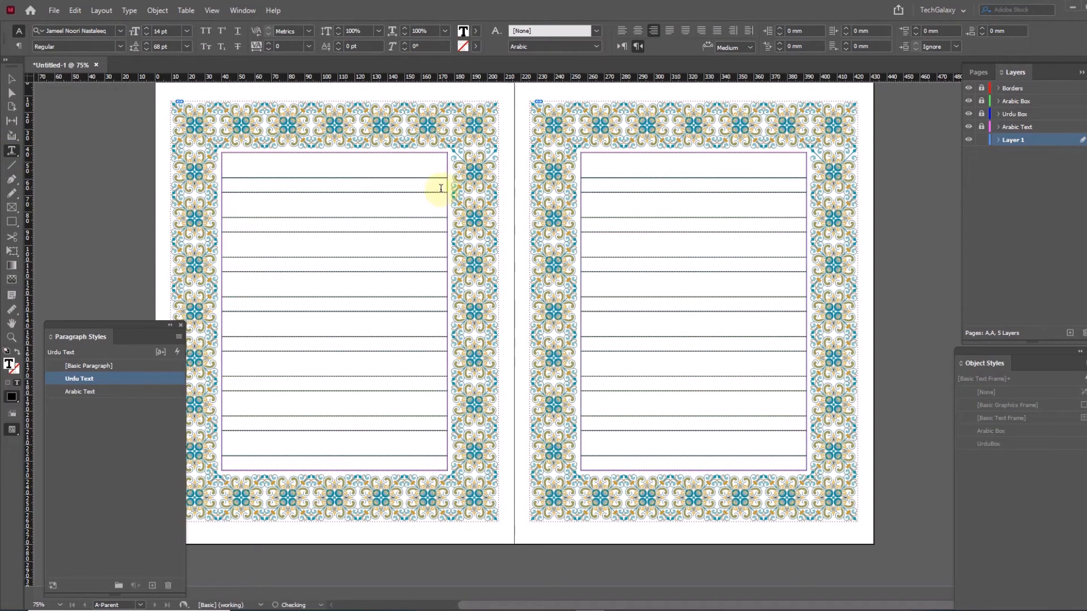
# Thread the right page's empty Urdu text frame to the left page's Urdu text frame
pyautogui.click(11, 79)
pyautogui.click(594, 204)
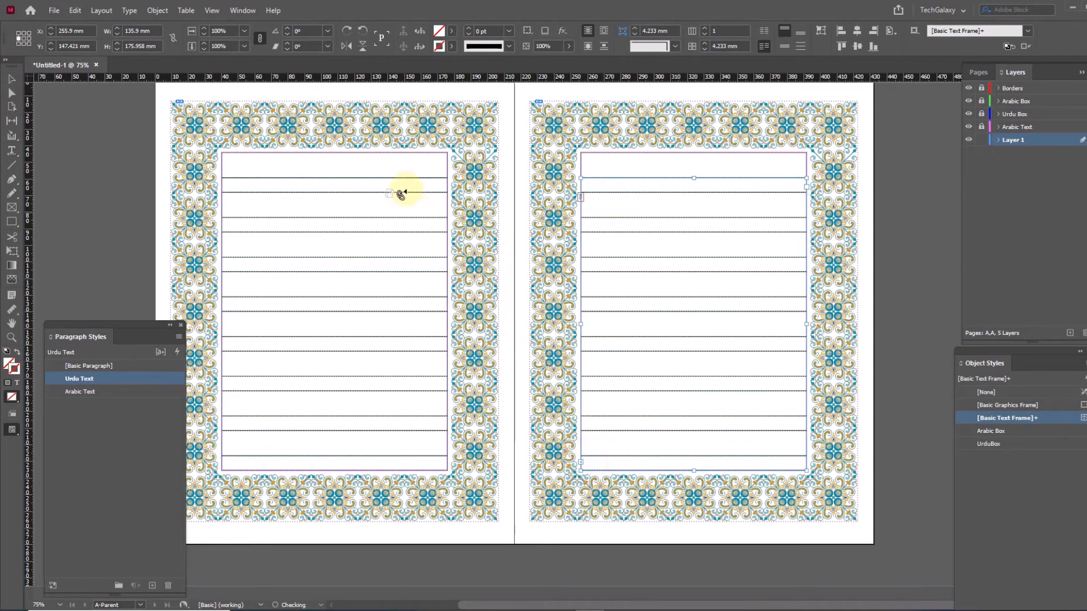
pyautogui.click(403, 186)
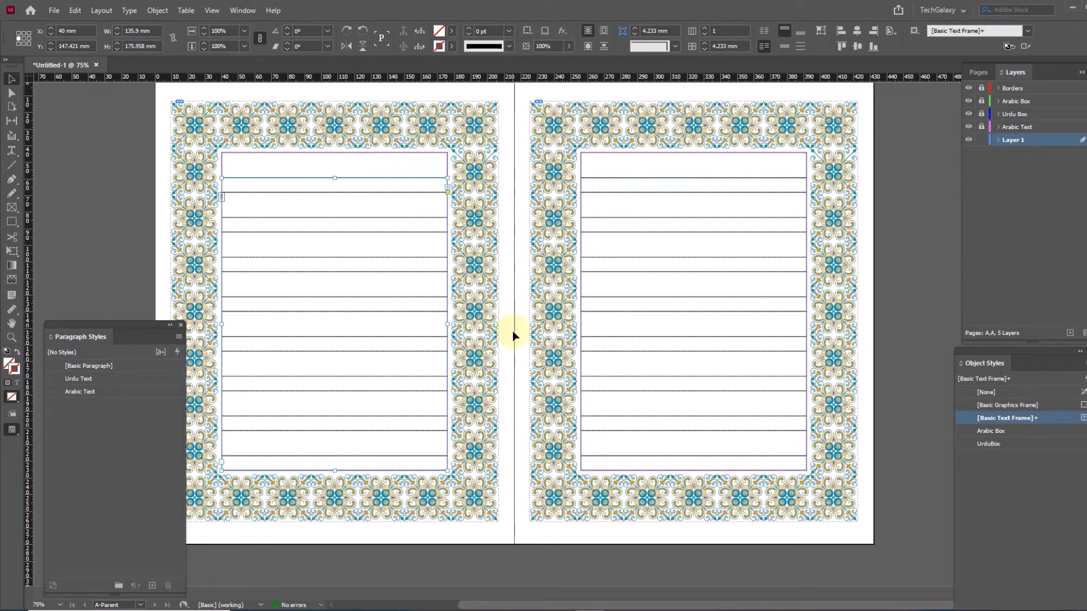
# Rename the layer holding the Urdu text frames, Layer 1, as Urdu Text
pyautogui.hotkey('ctrl', 'alt', 'y')
pyautogui.hotkey('ctrl', 'alt', 'y')
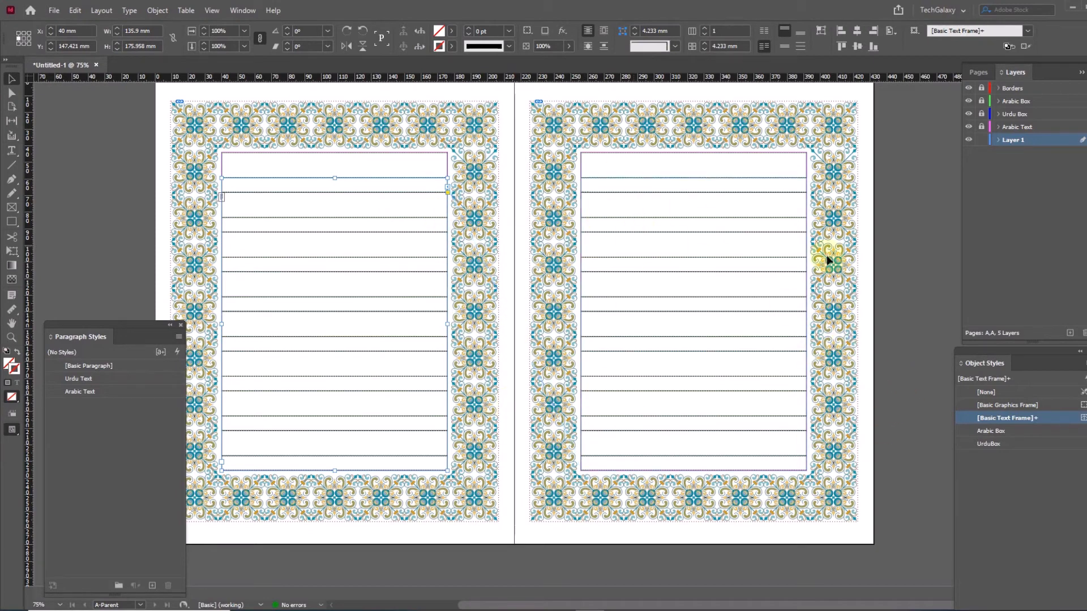
pyautogui.doubleClick(1013, 142)
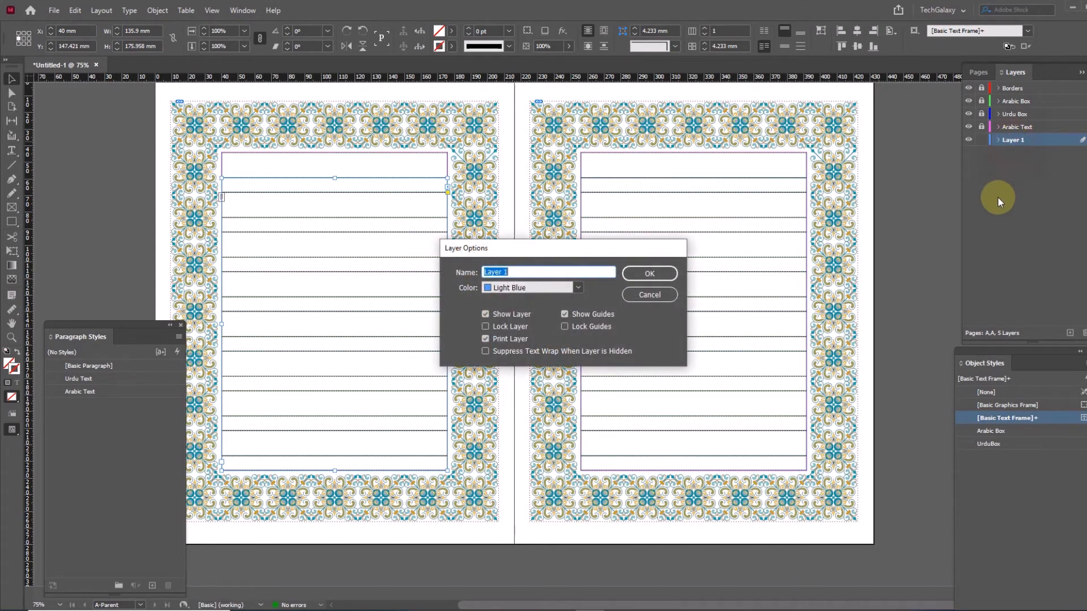
pyautogui.write('U')
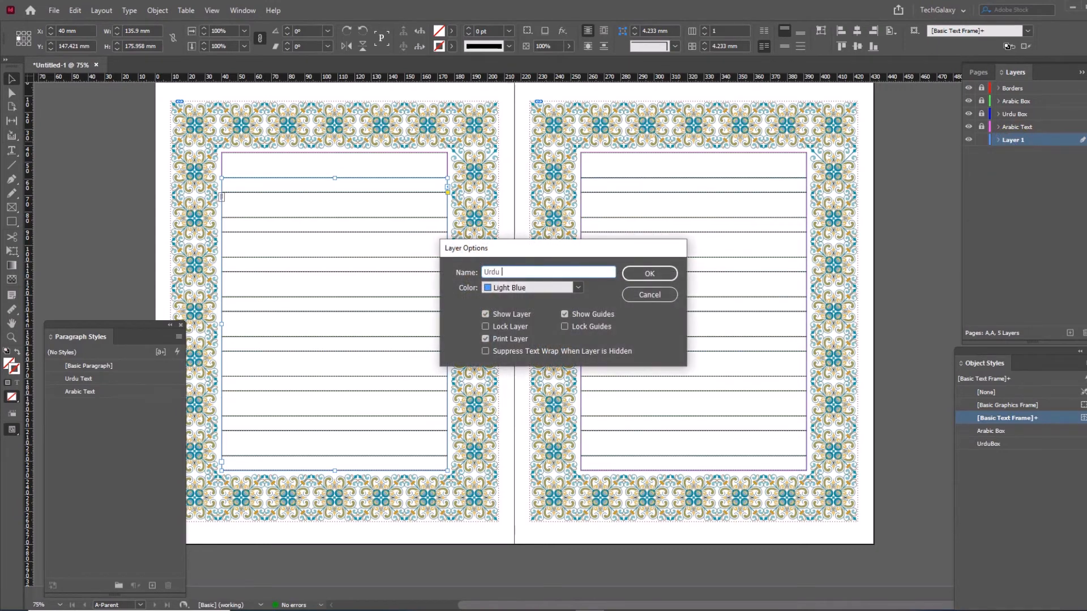
pyautogui.write('rdu Text')
pyautogui.press('Return')
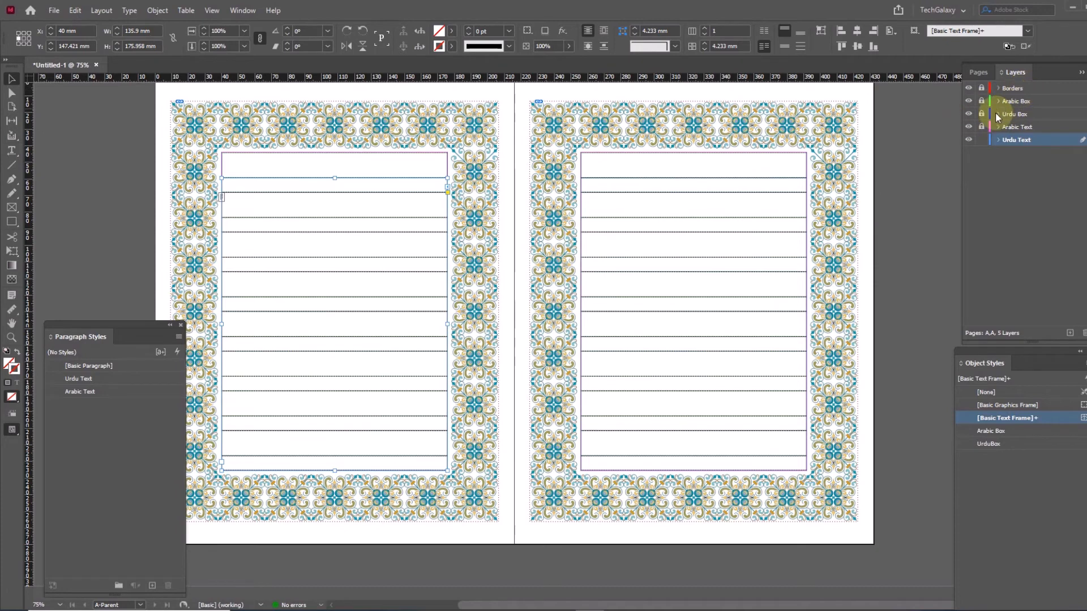
# Unlock the Borders layer and make it the active layer
pyautogui.click(982, 88)
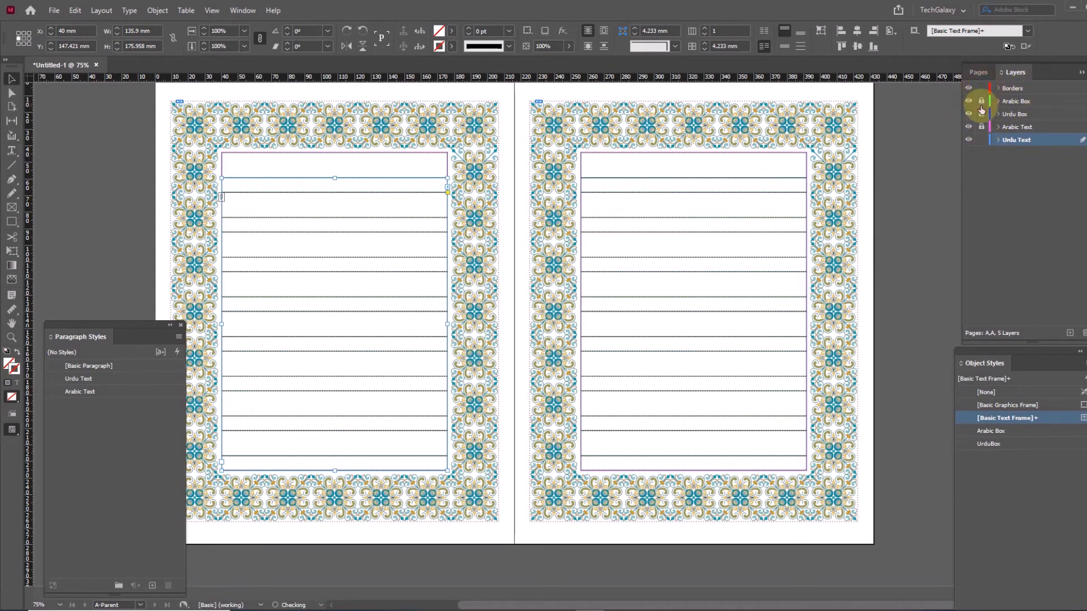
pyautogui.click(1028, 89)
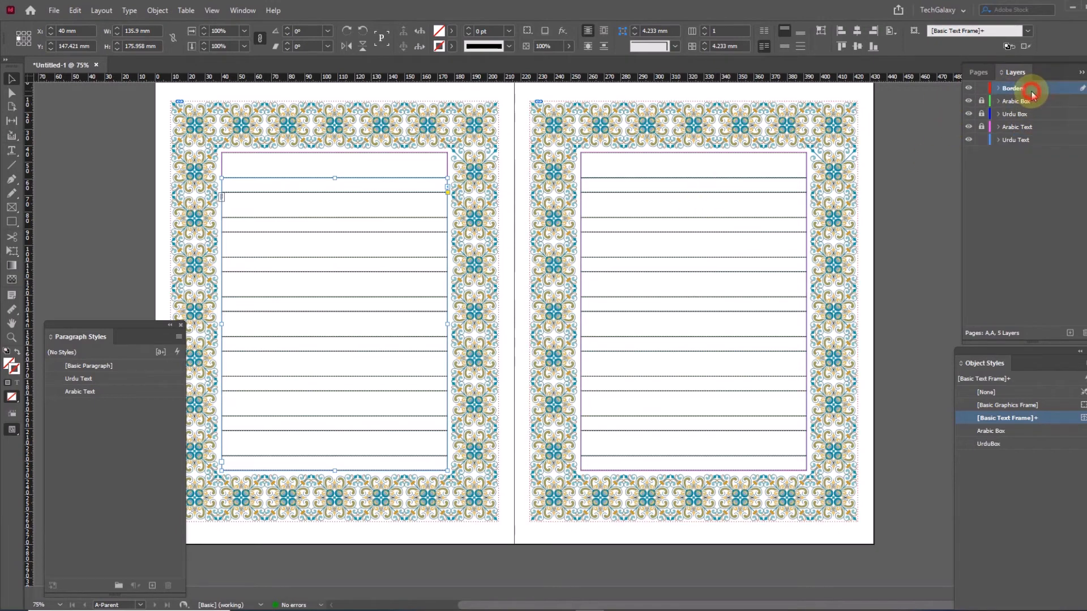
pyautogui.click(779, 259)
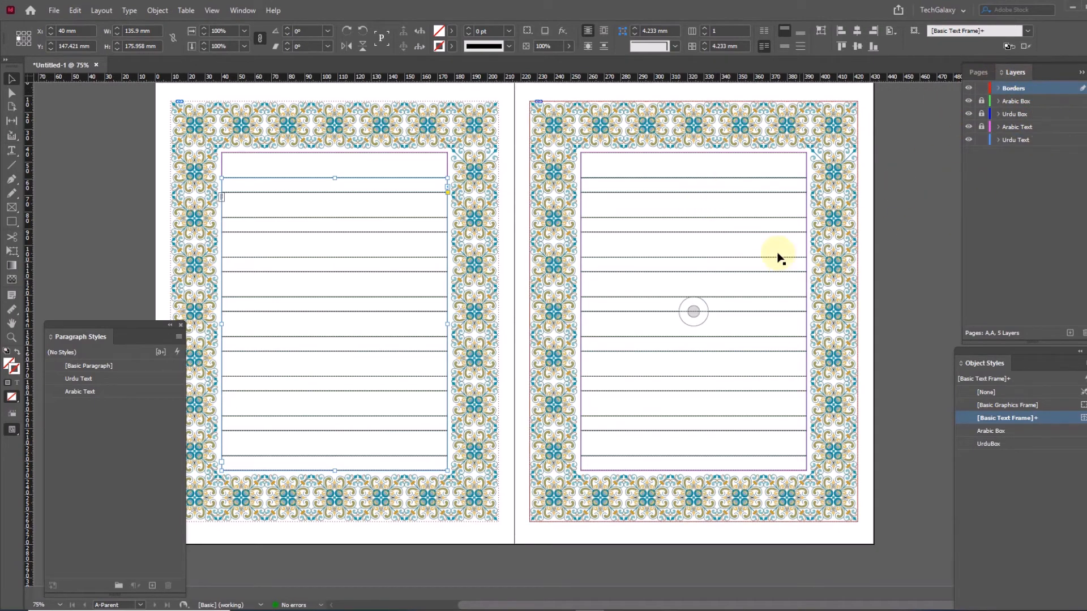
# Sample the right page's border artwork with the Color Theme tool and add the colorful theme to the swatches
pyautogui.moveTo(462, 97); pyautogui.dragTo(604, 179)
pyautogui.moveTo(798, 233); pyautogui.dragTo(448, 260)
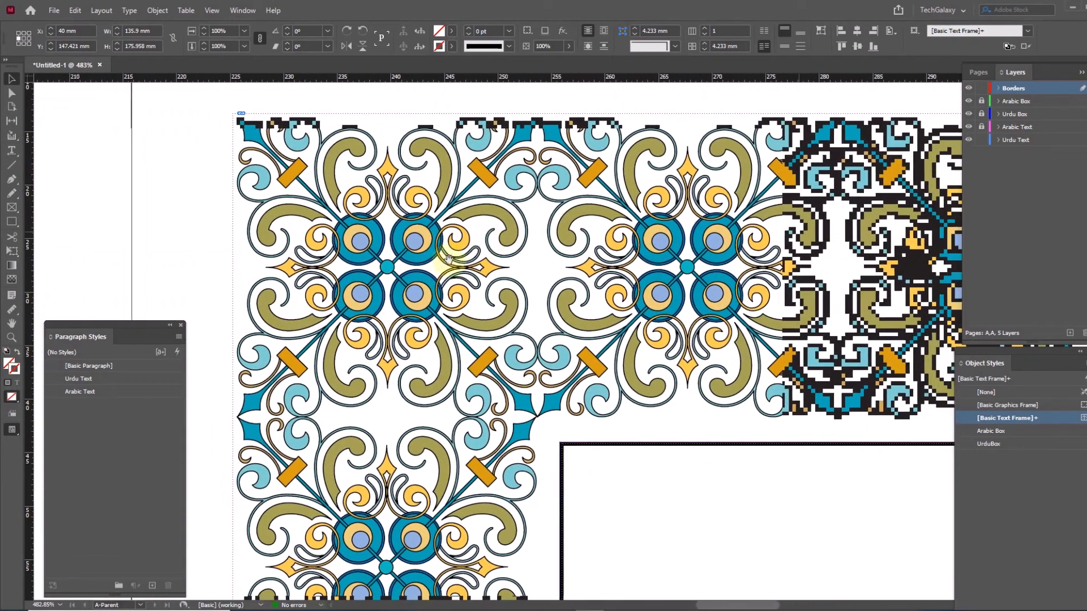
pyautogui.click(181, 326)
pyautogui.moveTo(706, 326); pyautogui.dragTo(538, 322)
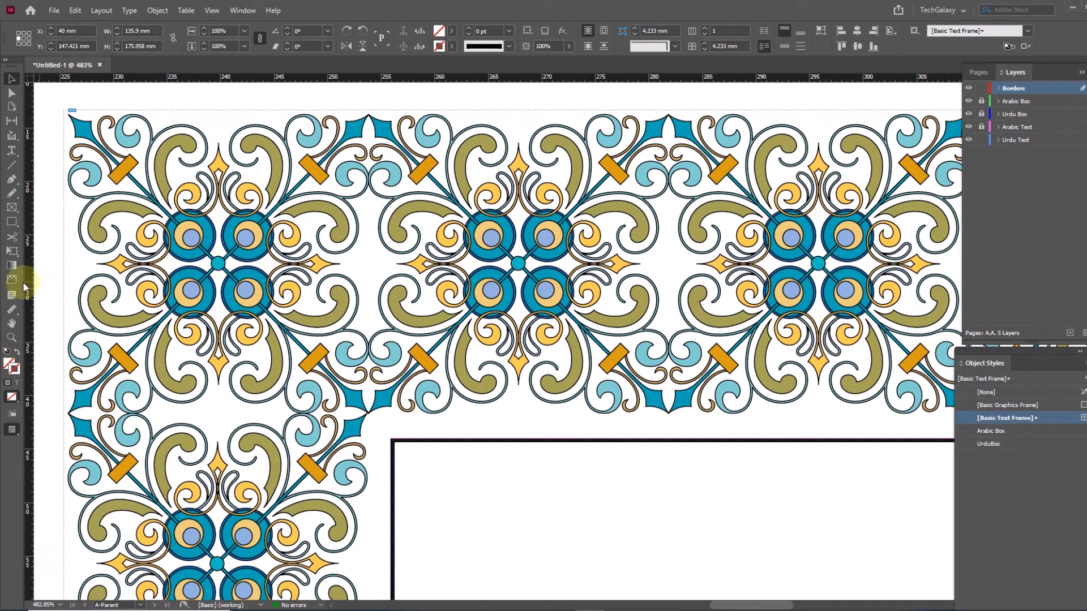
pyautogui.click(18, 315)
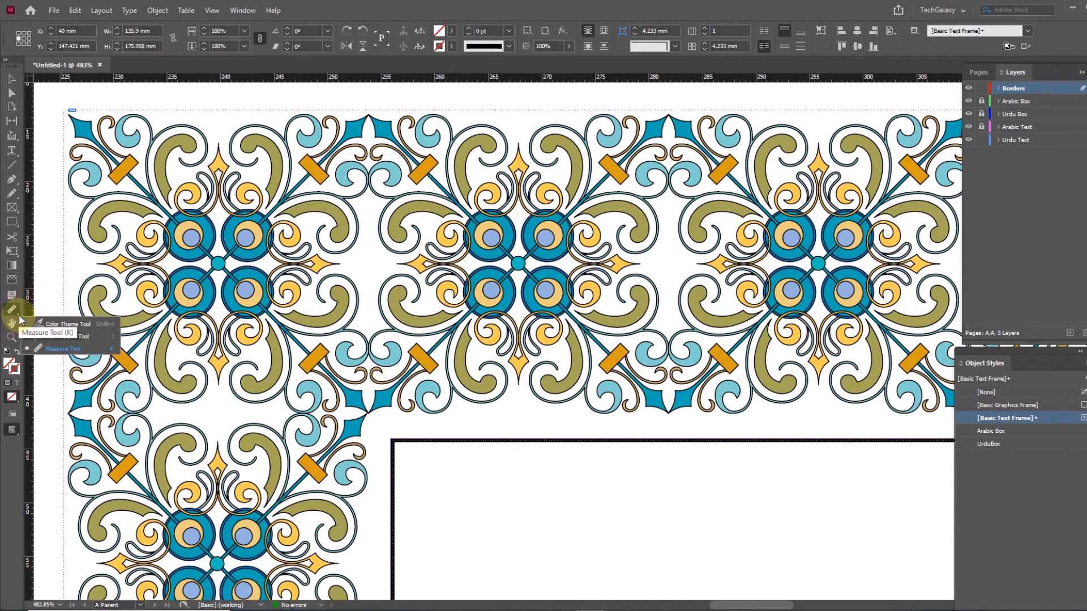
pyautogui.click(62, 324)
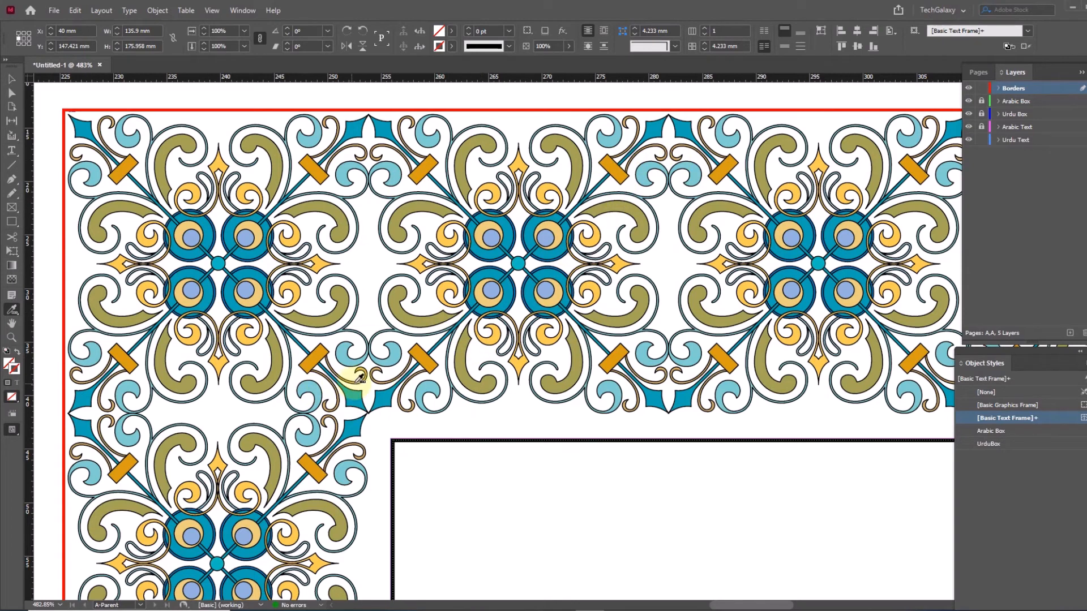
pyautogui.click(417, 319)
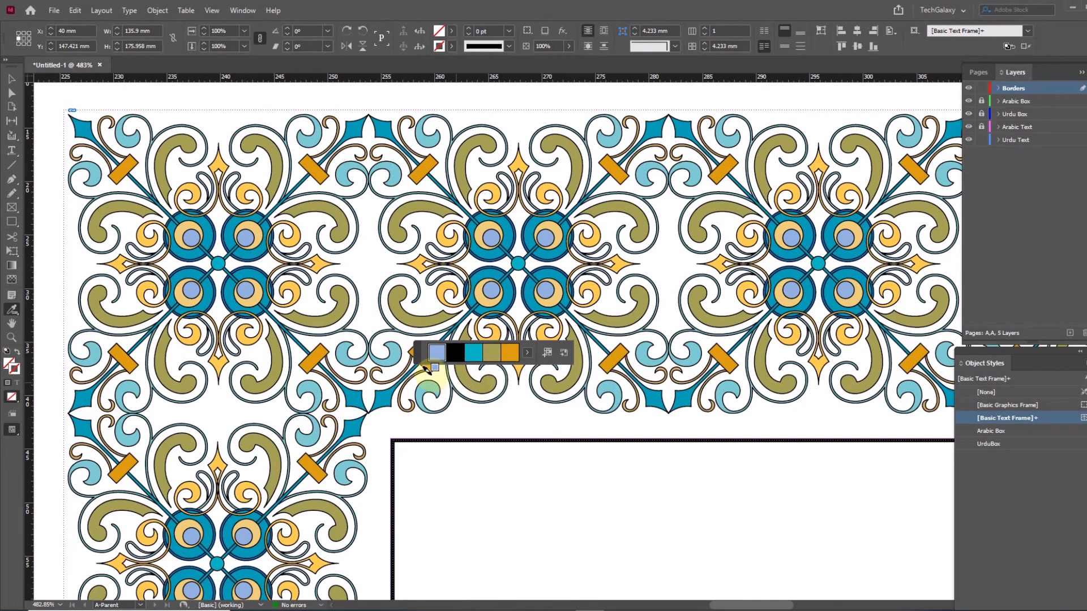
pyautogui.click(547, 356)
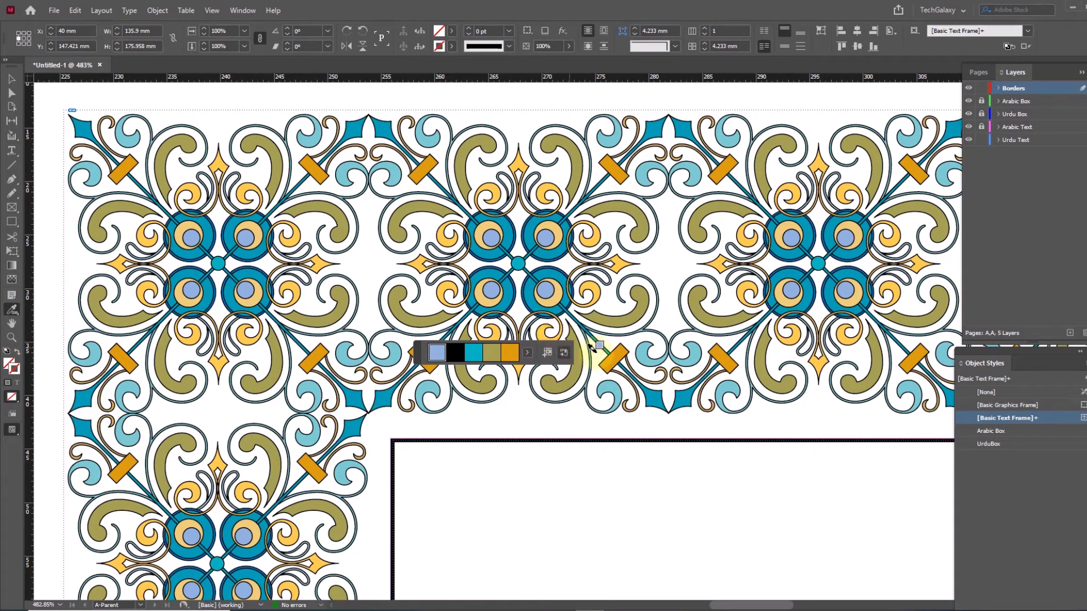
# Examine the colours in the Colorful_Theme swatch group
pyautogui.click(11, 79)
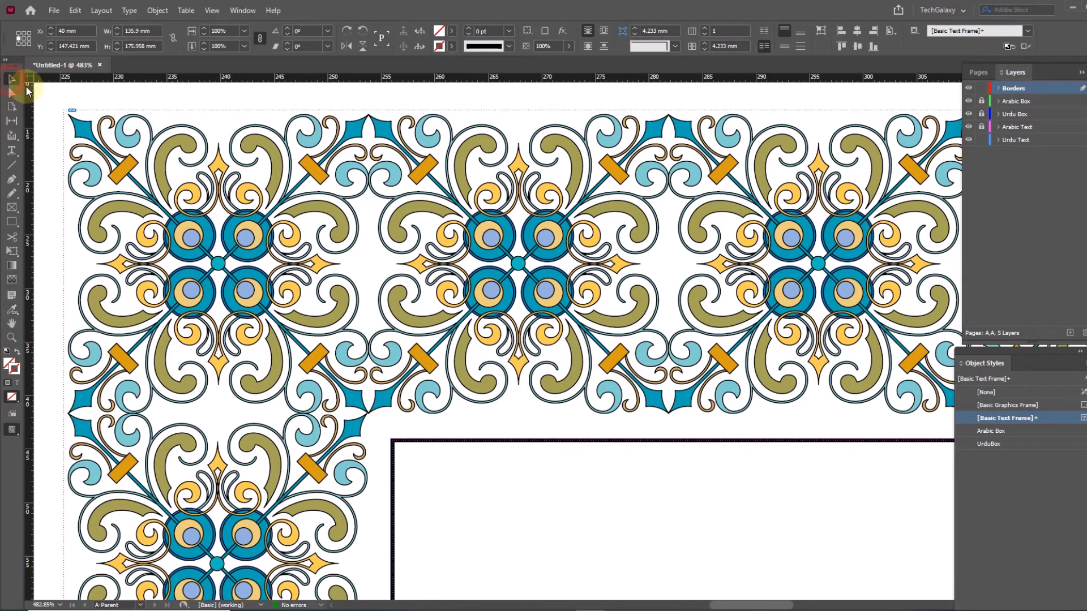
pyautogui.click(240, 13)
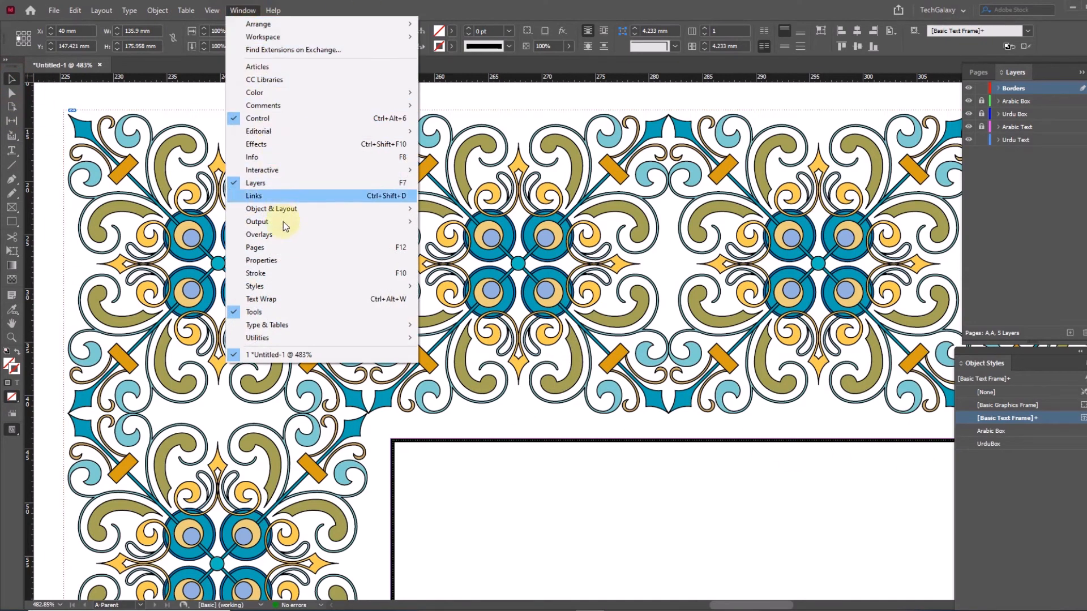
pyautogui.moveTo(266, 92)
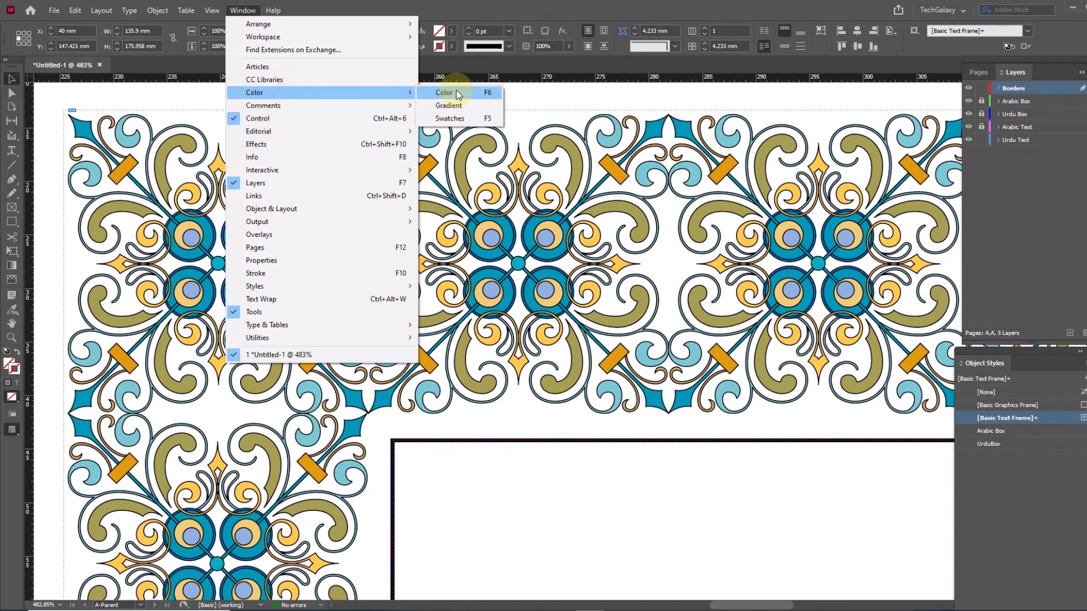
pyautogui.click(456, 118)
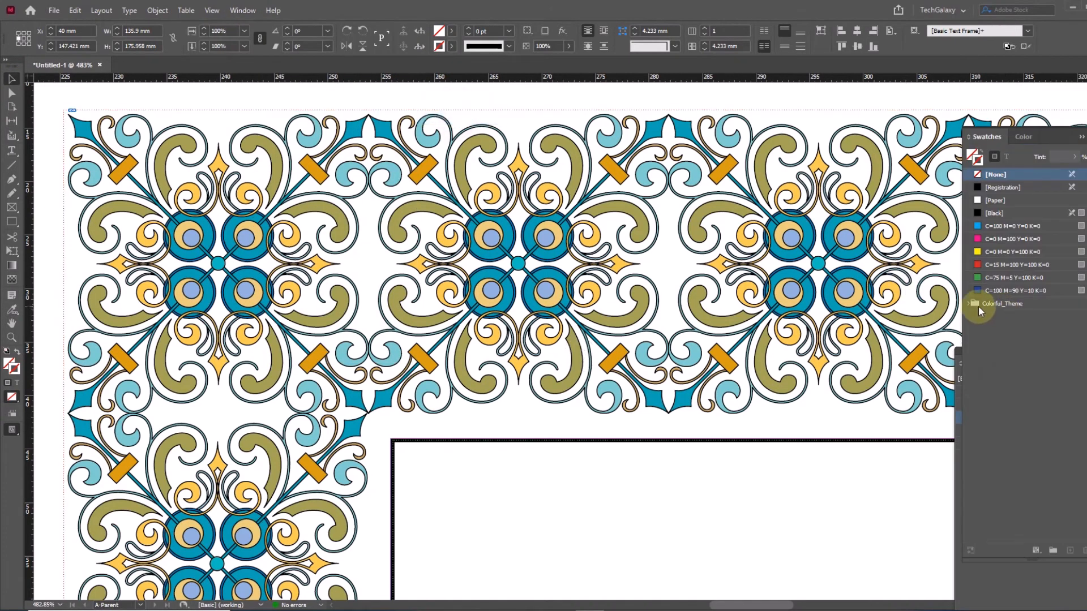
pyautogui.click(968, 304)
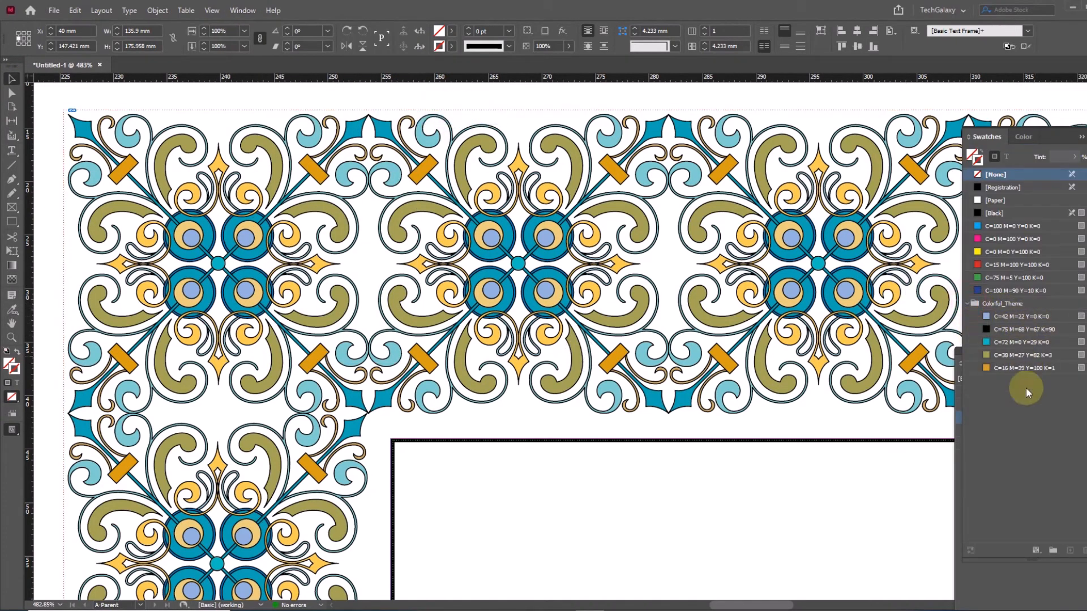
pyautogui.click(578, 355)
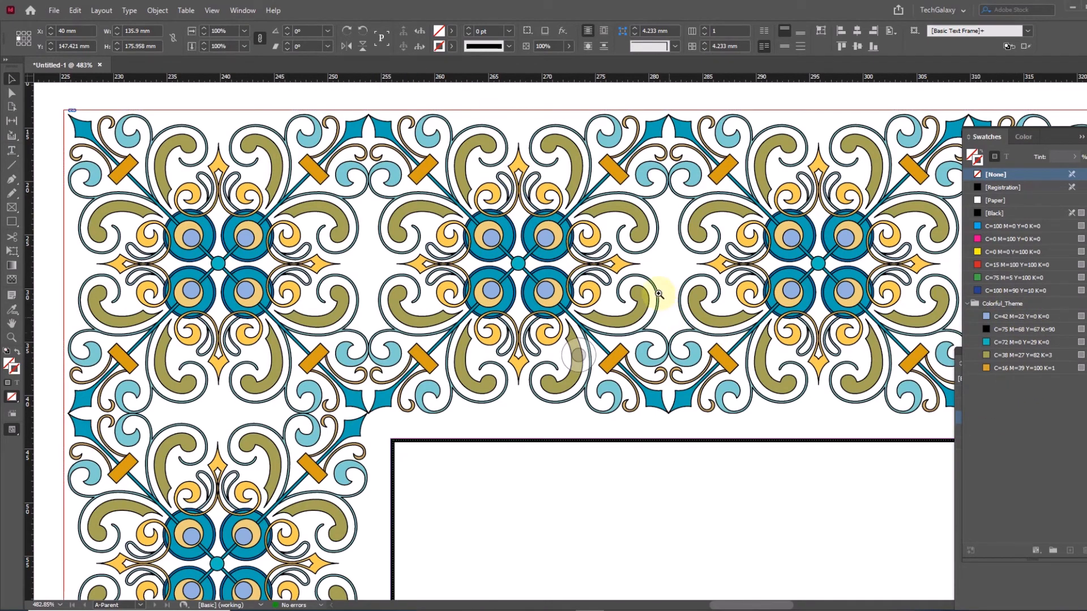
pyautogui.keyDown('ctrl'); pyautogui.keyDown('alt'); pyautogui.click(655, 255); pyautogui.keyUp('alt'); pyautogui.keyUp('ctrl')
pyautogui.keyDown('ctrl'); pyautogui.keyDown('alt'); pyautogui.click(654, 266); pyautogui.keyUp('alt'); pyautogui.keyUp('ctrl')
pyautogui.keyDown('ctrl'); pyautogui.keyDown('alt'); pyautogui.click(649, 320); pyautogui.keyUp('alt'); pyautogui.keyUp('ctrl')
pyautogui.keyDown('ctrl'); pyautogui.keyDown('alt'); pyautogui.click(649, 321); pyautogui.keyUp('alt'); pyautogui.keyUp('ctrl')
pyautogui.moveTo(685, 368); pyautogui.dragTo(512, 219)
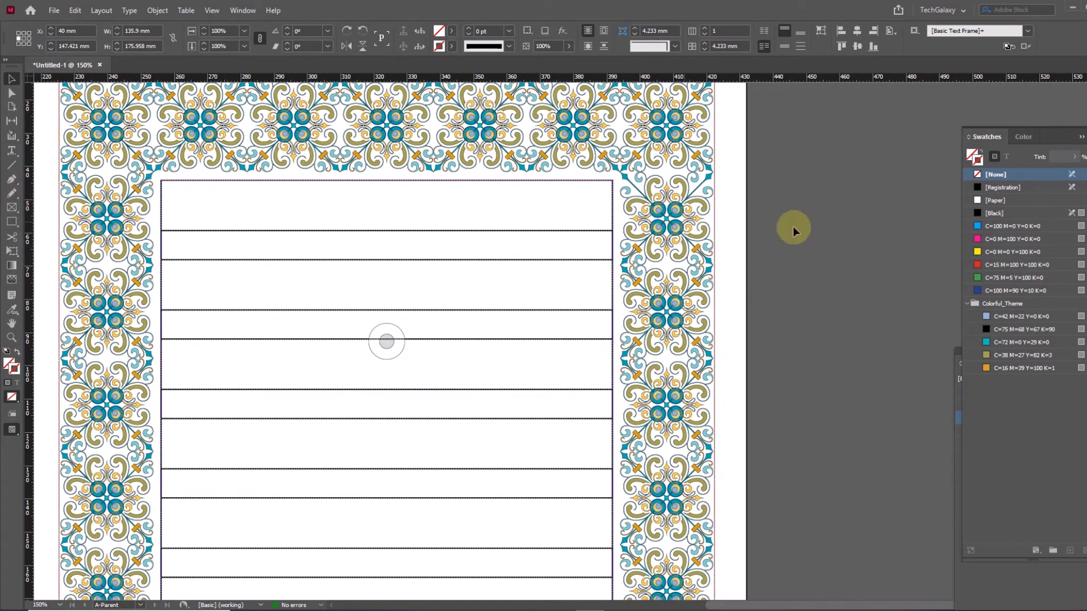
pyautogui.click(1079, 136)
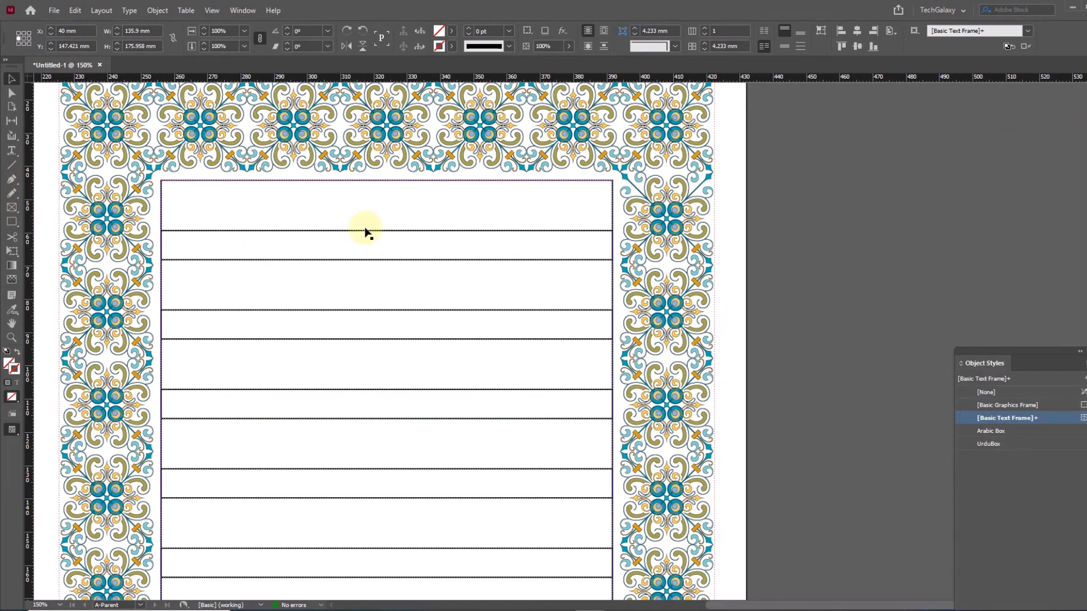
# Lock the Urdu Text layer, keeping the Borders layer active
pyautogui.click(1086, 88)
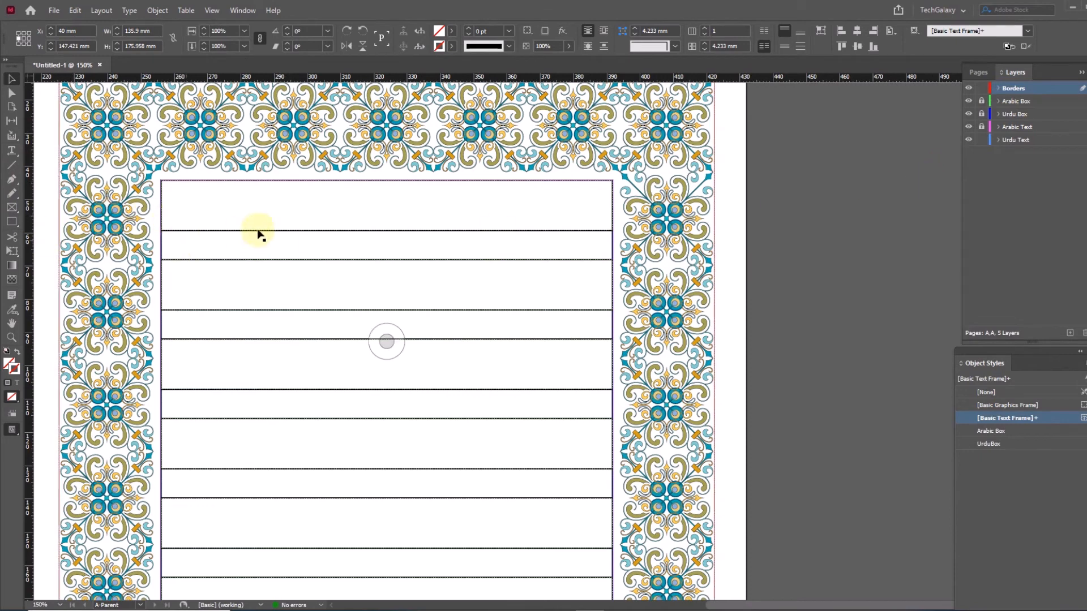
pyautogui.click(982, 139)
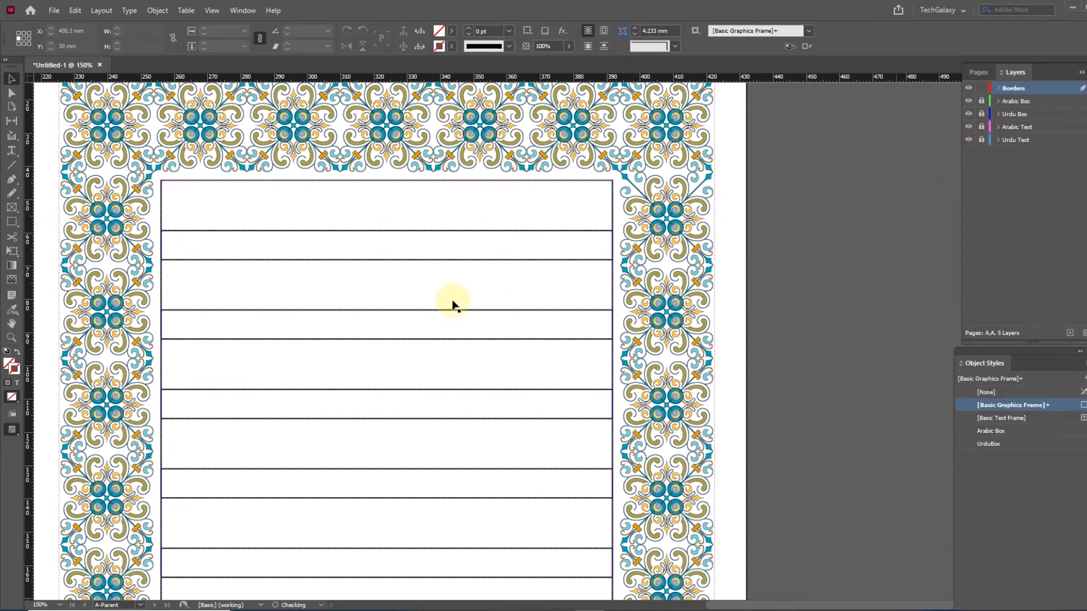
pyautogui.click(832, 213)
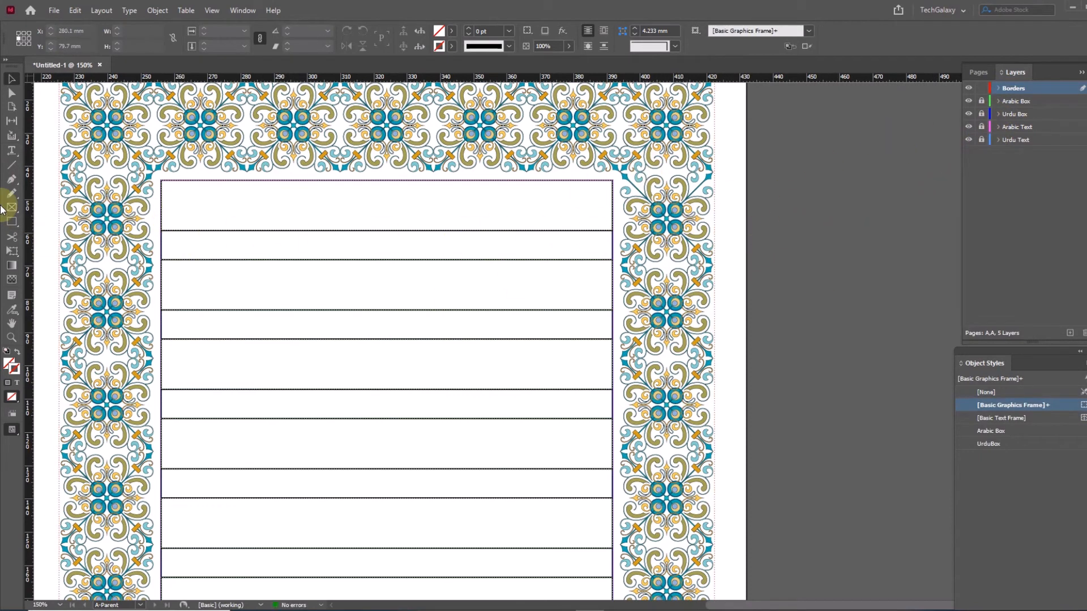
# Draw a rectangle about 136 × 191 mm around the right page's line boxes on the Borders layer, with a 2 pt black stroke
pyautogui.moveTo(595, 262); pyautogui.dragTo(586, 227)
pyautogui.keyDown('ctrl'); pyautogui.keyDown('alt'); pyautogui.click(362, 243); pyautogui.keyUp('alt'); pyautogui.keyUp('ctrl')
pyautogui.moveTo(643, 293); pyautogui.dragTo(553, 217)
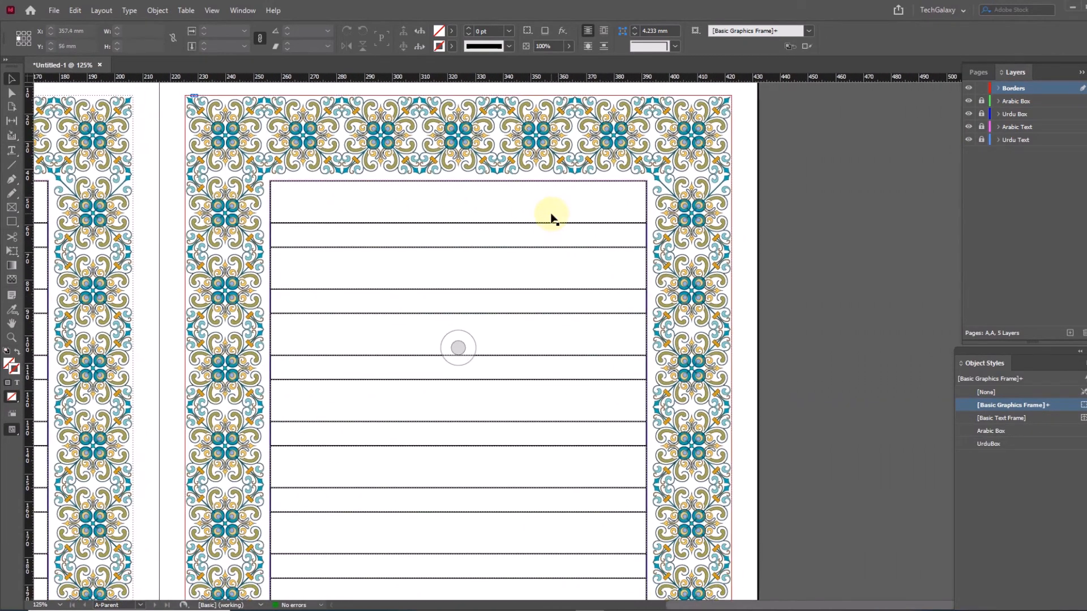
pyautogui.click(14, 222)
pyautogui.moveTo(272, 182)
pyautogui.mouseDown()
pyautogui.moveTo(557, 595)
pyautogui.moveTo(652, 535)
pyautogui.moveTo(645, 552)
pyautogui.mouseUp()
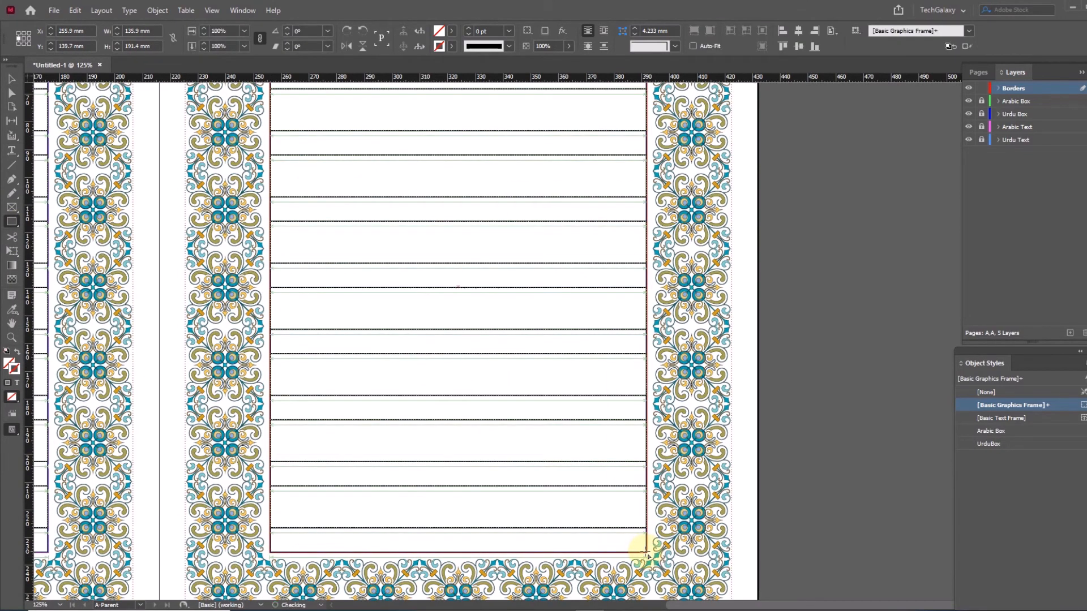
pyautogui.click(468, 29)
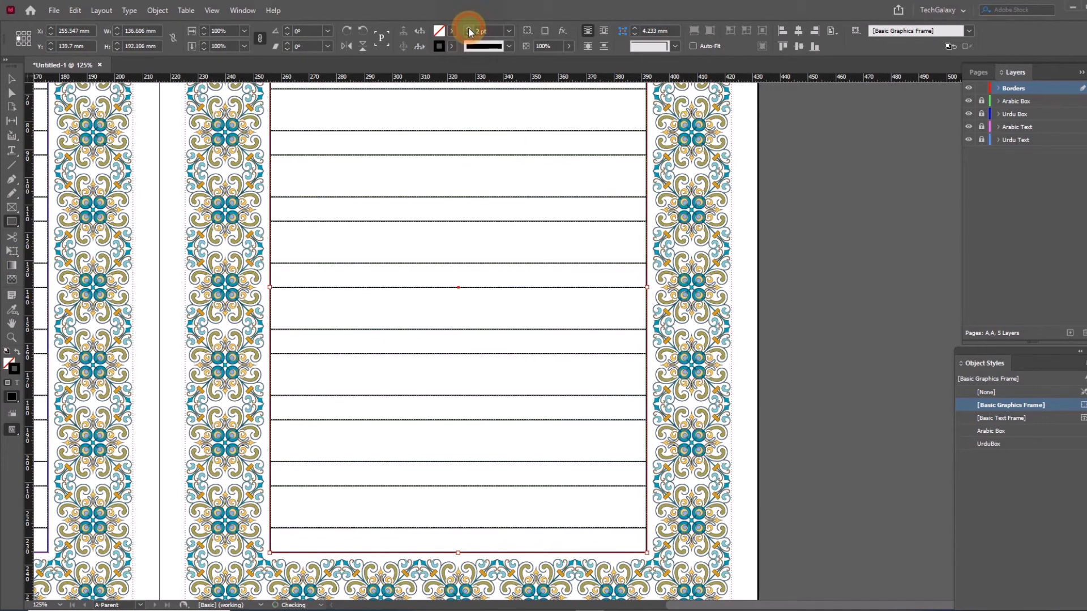
pyautogui.click(12, 79)
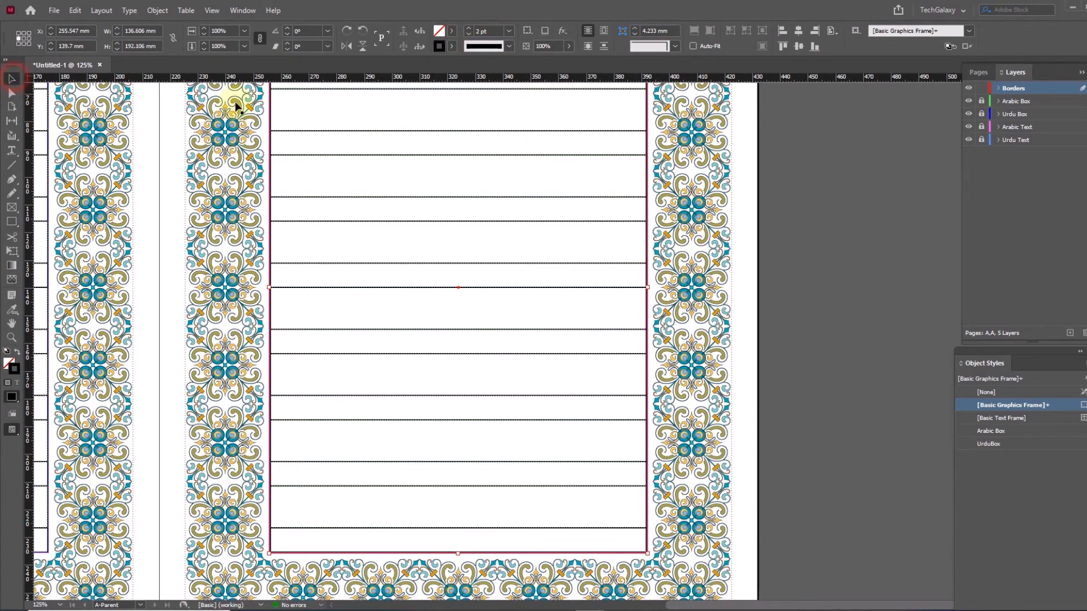
pyautogui.scroll(5, 730, 198)
pyautogui.click(834, 263)
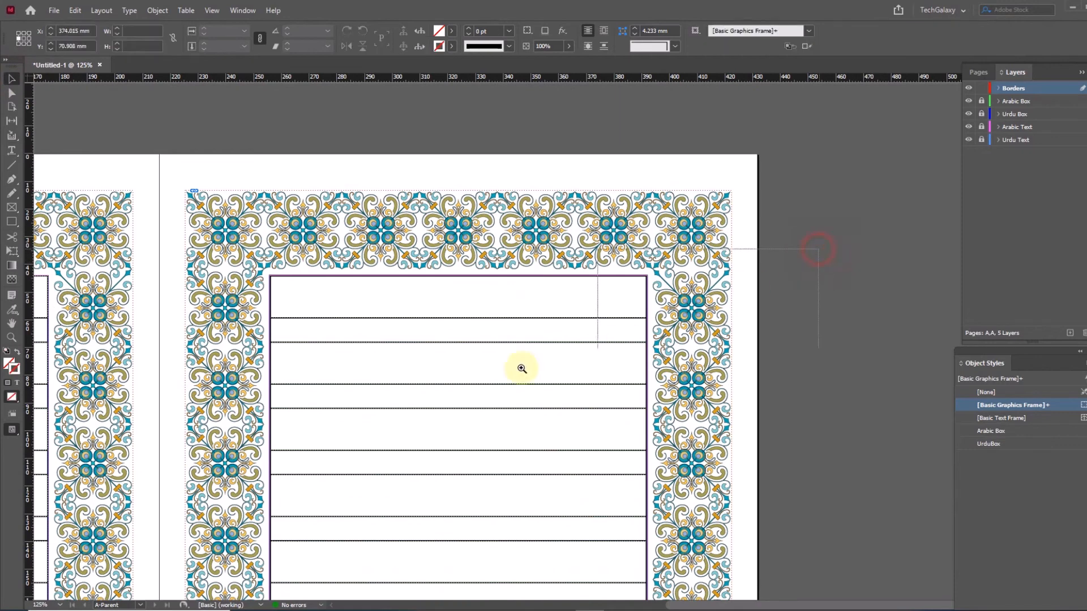
# Create an object style named Box inside the Border from the new 2 pt rectangle and apply it to that rectangle
pyautogui.scroll(3, 509, 317)
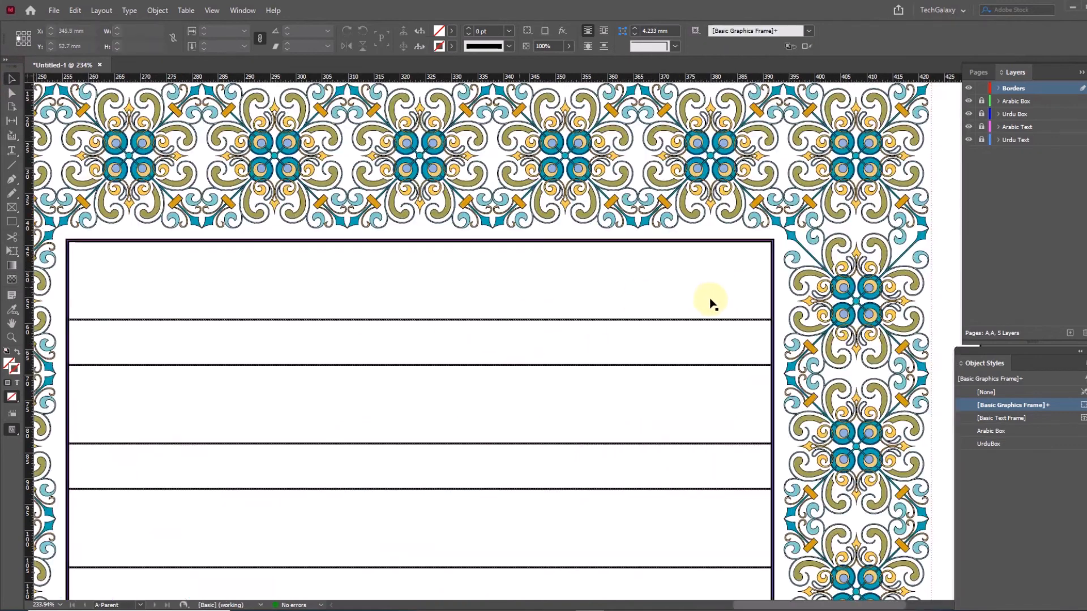
pyautogui.click(743, 247)
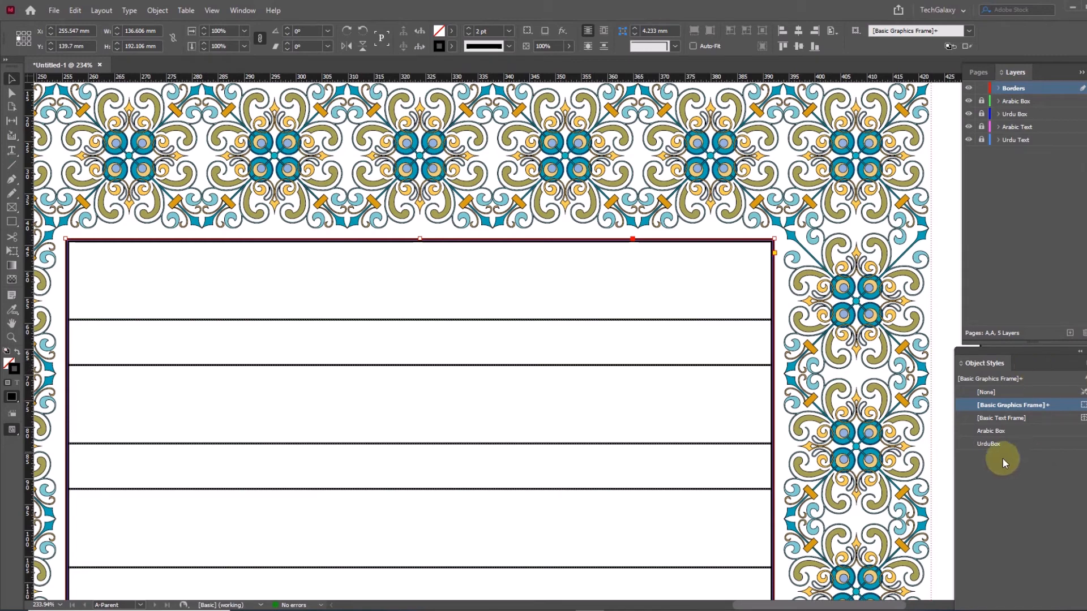
pyautogui.moveTo(1024, 359); pyautogui.dragTo(897, 226)
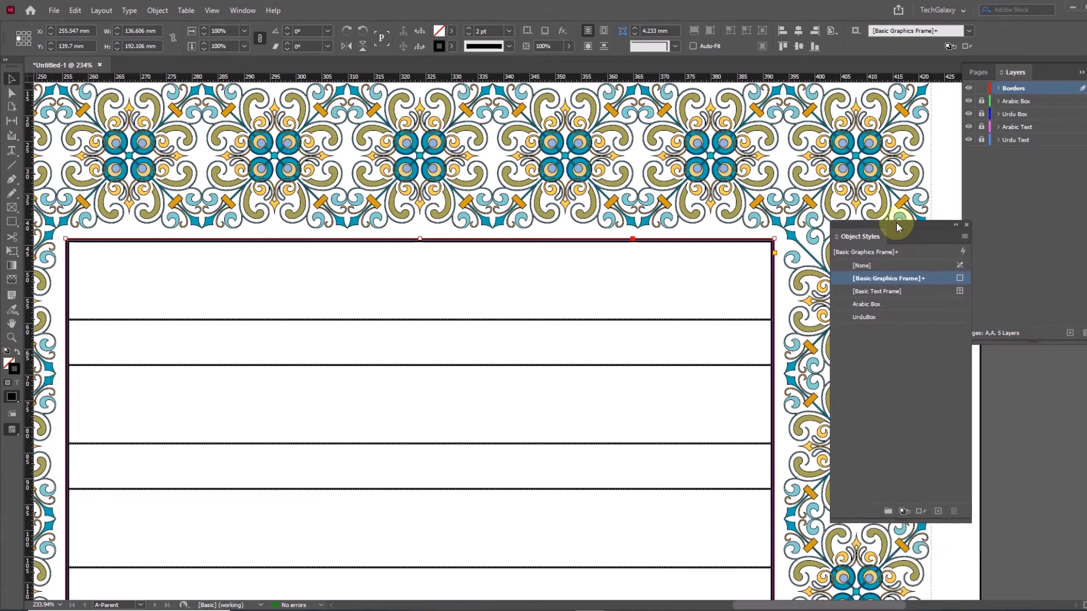
pyautogui.keyDown('alt'); pyautogui.click(936, 506); pyautogui.keyUp('alt')
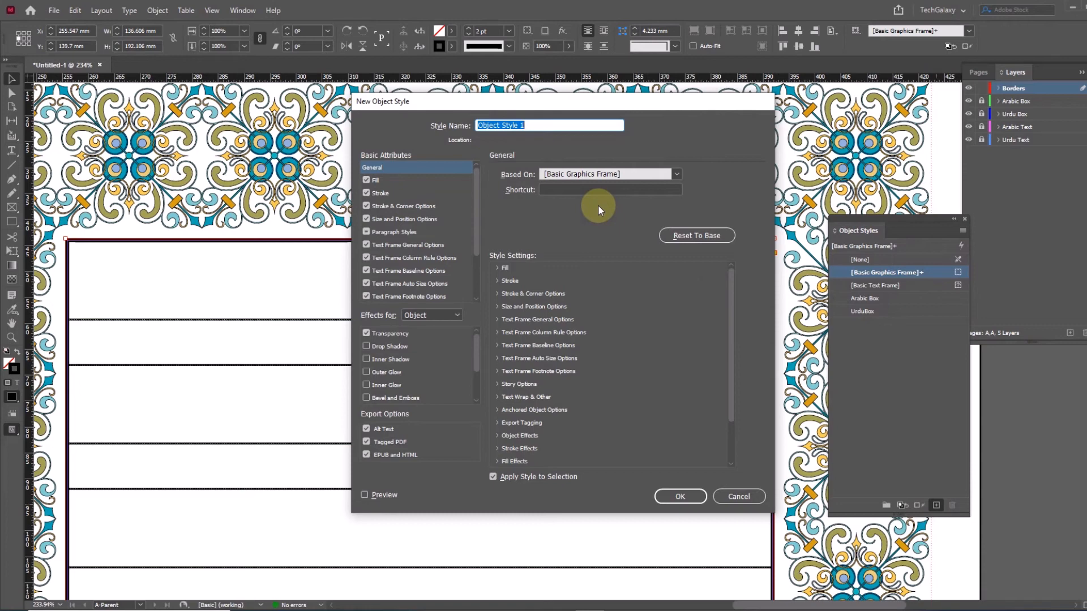
pyautogui.write('Box inside the Border')
pyautogui.click(680, 496)
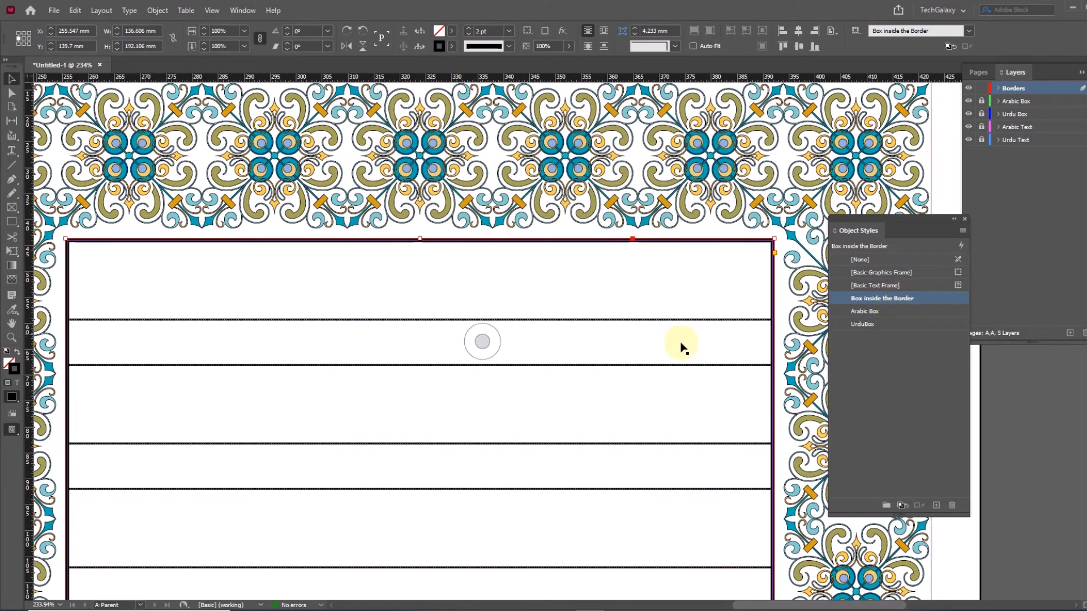
pyautogui.keyDown('ctrl'); pyautogui.keyDown('alt'); pyautogui.click(425, 275); pyautogui.keyUp('alt'); pyautogui.keyUp('ctrl')
pyautogui.keyDown('ctrl'); pyautogui.keyDown('alt'); pyautogui.click(490, 293); pyautogui.keyUp('alt'); pyautogui.keyUp('ctrl')
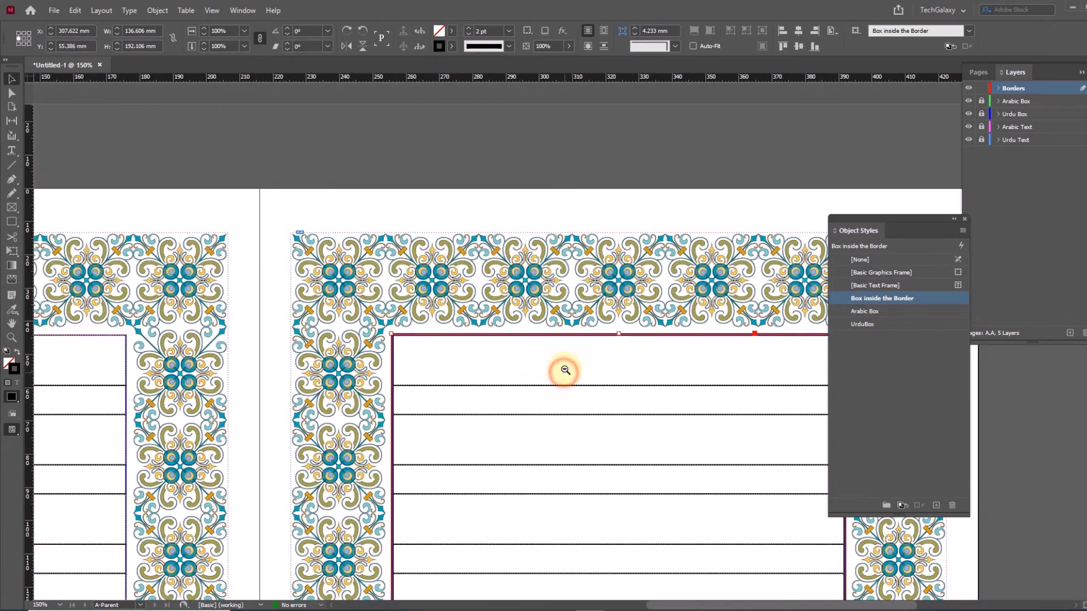
# Duplicate the 2 pt rectangle from the right page onto the left page, around its line boxes at X 40 mm
pyautogui.keyDown('ctrl'); pyautogui.keyDown('alt'); pyautogui.click(563, 371); pyautogui.keyUp('alt'); pyautogui.keyUp('ctrl')
pyautogui.moveTo(558, 359); pyautogui.dragTo(609, 248)
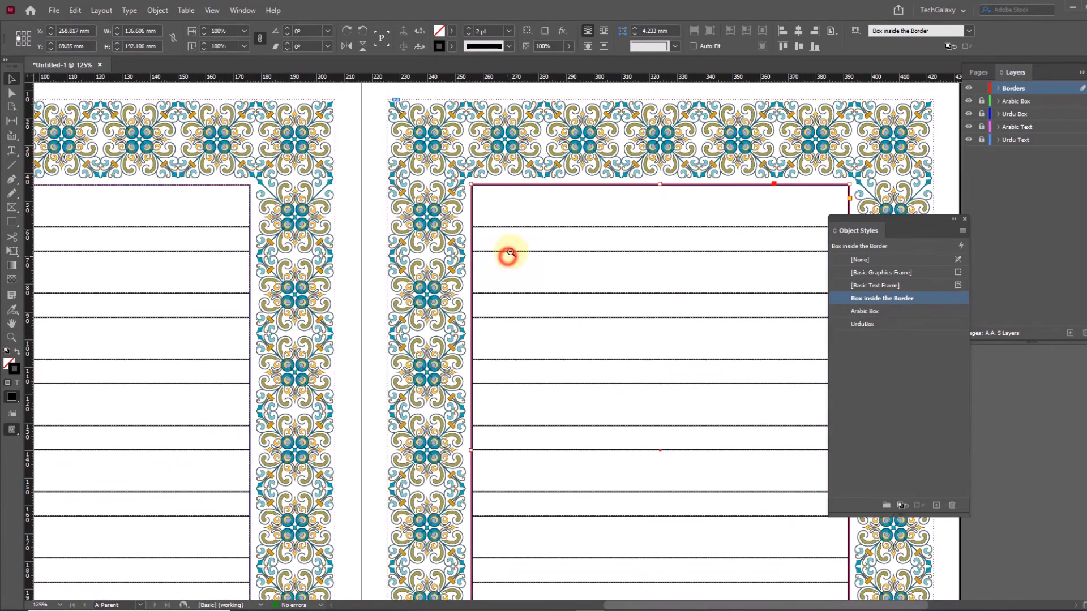
pyautogui.moveTo(507, 254); pyautogui.dragTo(532, 268)
pyautogui.moveTo(540, 327); pyautogui.dragTo(588, 359)
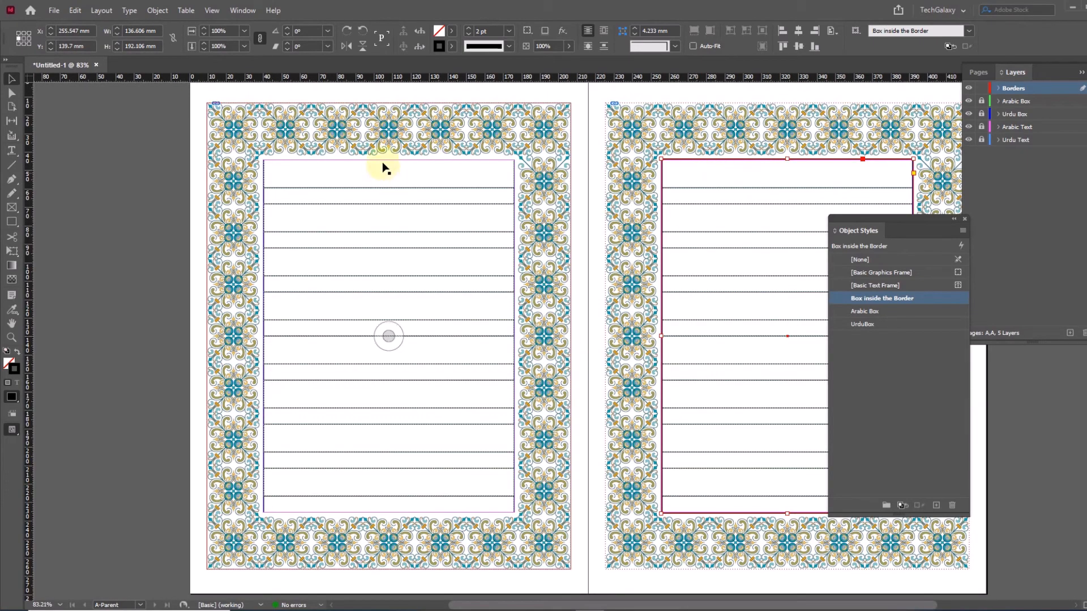
pyautogui.moveTo(766, 164); pyautogui.dragTo(369, 209)
# Examine how the duplicated rectangle's edges fit around the left page's line boxes
pyautogui.moveTo(259, 146); pyautogui.dragTo(505, 267)
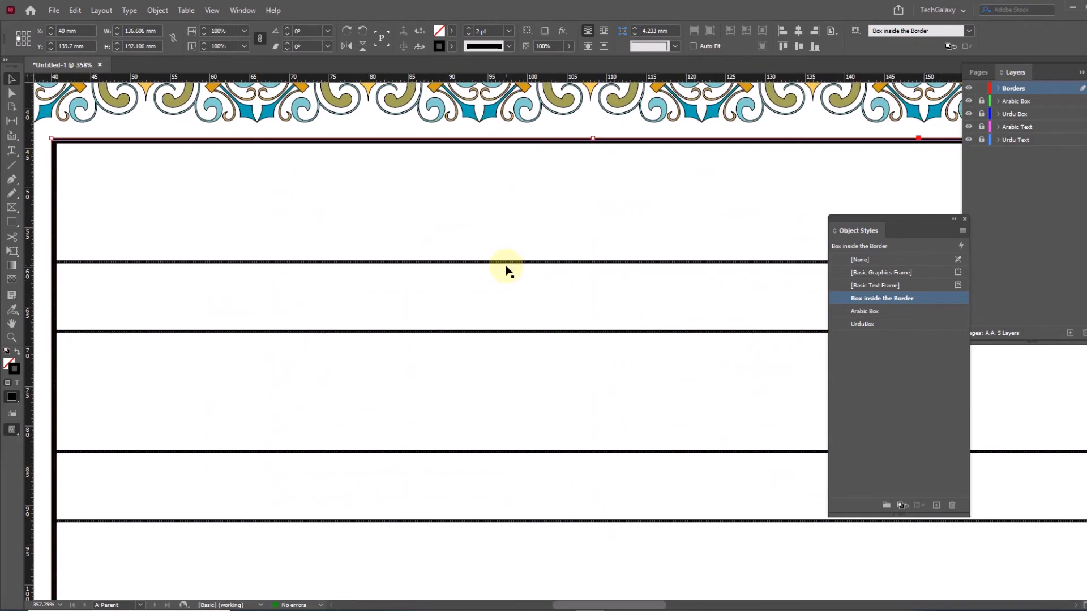
pyautogui.moveTo(596, 228); pyautogui.dragTo(401, 226)
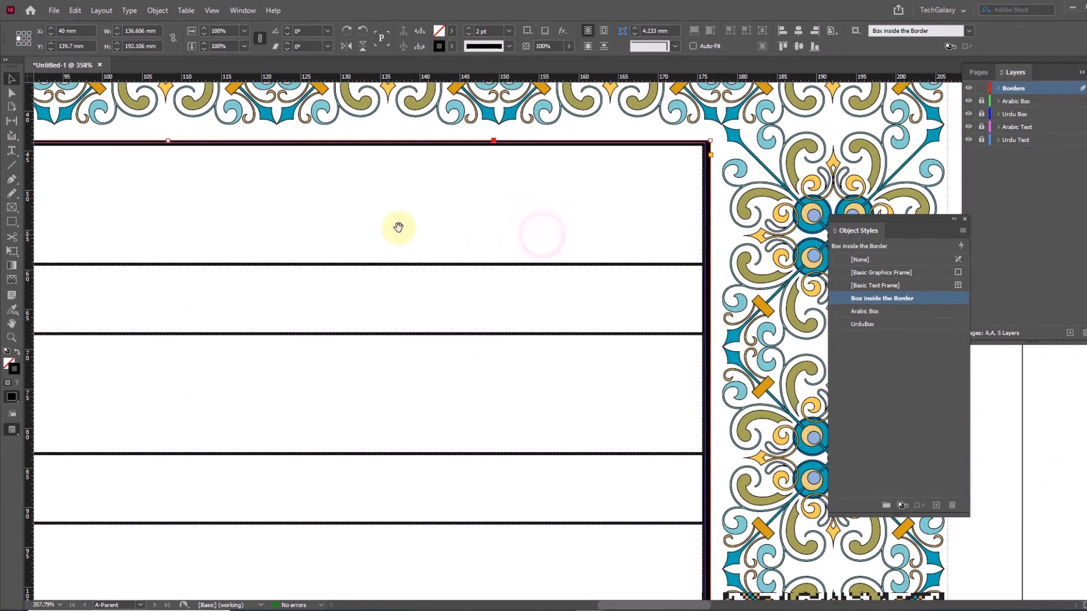
pyautogui.keyDown('ctrl'); pyautogui.keyDown('alt'); pyautogui.click(603, 254); pyautogui.keyUp('alt'); pyautogui.keyUp('ctrl')
pyautogui.keyDown('ctrl'); pyautogui.keyDown('alt'); pyautogui.click(602, 253); pyautogui.keyUp('alt'); pyautogui.keyUp('ctrl')
pyautogui.keyDown('ctrl'); pyautogui.keyDown('alt'); pyautogui.click(510, 369); pyautogui.keyUp('alt'); pyautogui.keyUp('ctrl')
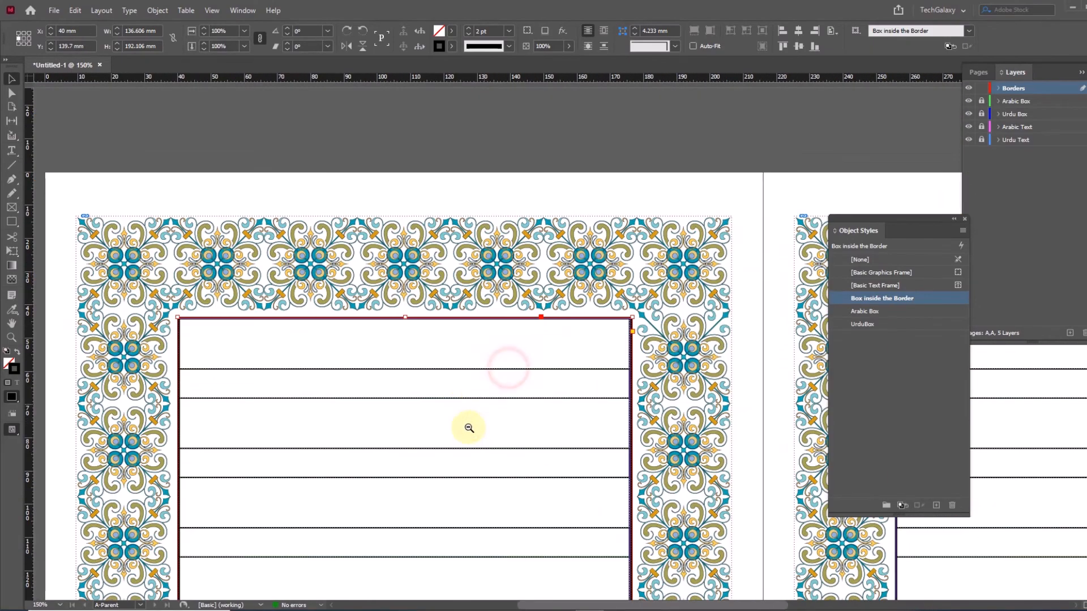
pyautogui.keyDown('ctrl'); pyautogui.keyDown('alt'); pyautogui.click(469, 428); pyautogui.keyUp('alt'); pyautogui.keyUp('ctrl')
pyautogui.keyDown('ctrl'); pyautogui.keyDown('alt'); pyautogui.click(528, 402); pyautogui.keyUp('alt'); pyautogui.keyUp('ctrl')
pyautogui.moveTo(571, 368); pyautogui.dragTo(413, 257)
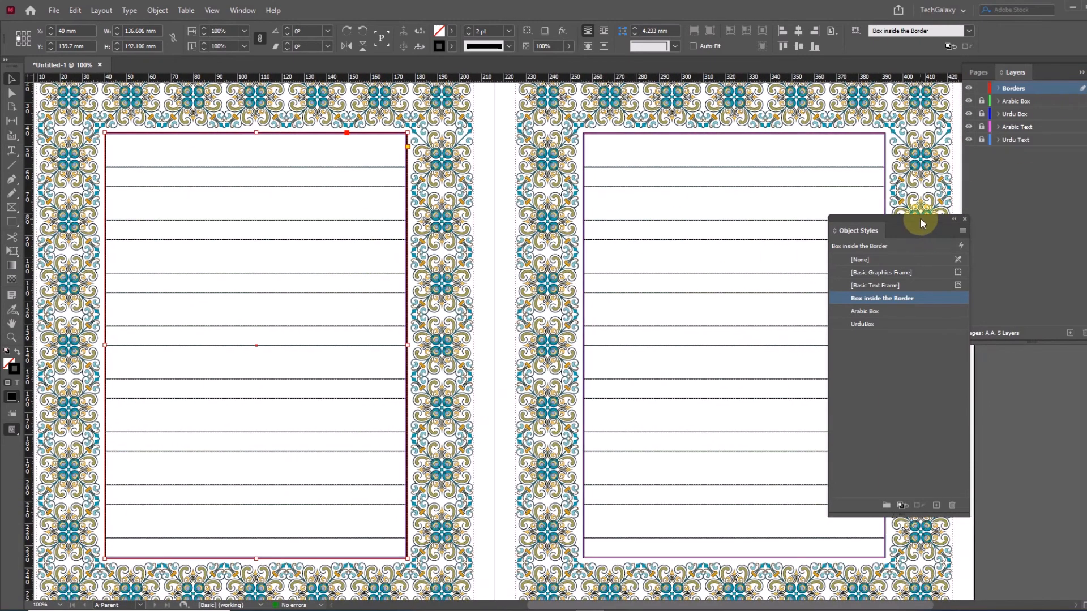
# Change the stroke colour of the Box inside the Border object style to the Colorful_Theme swatch C=42 M=22 Y=0 K=0
pyautogui.moveTo(920, 222); pyautogui.dragTo(126, 287)
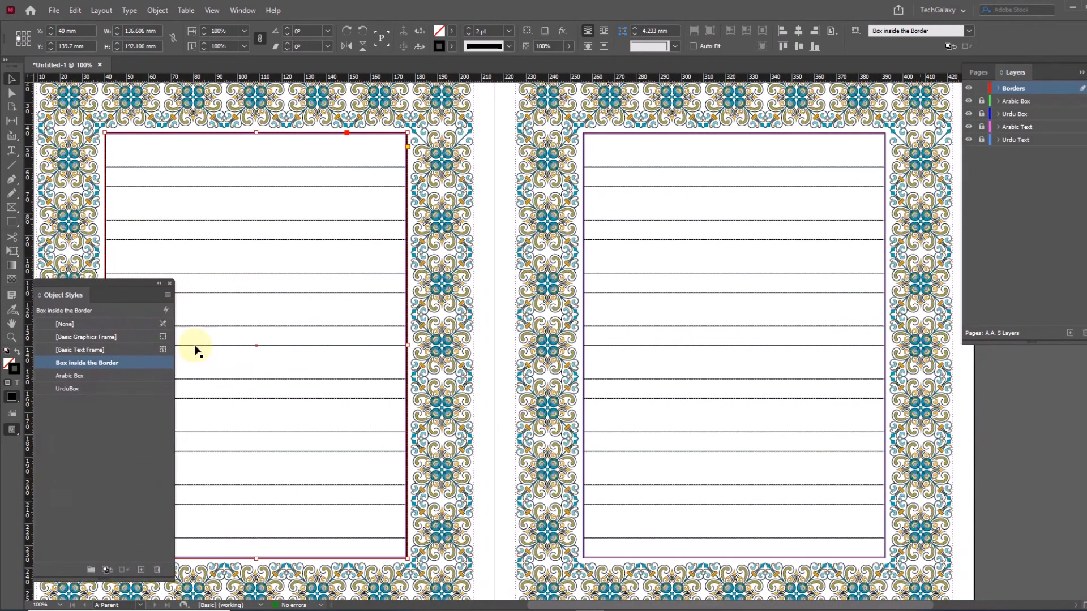
pyautogui.rightClick(90, 365)
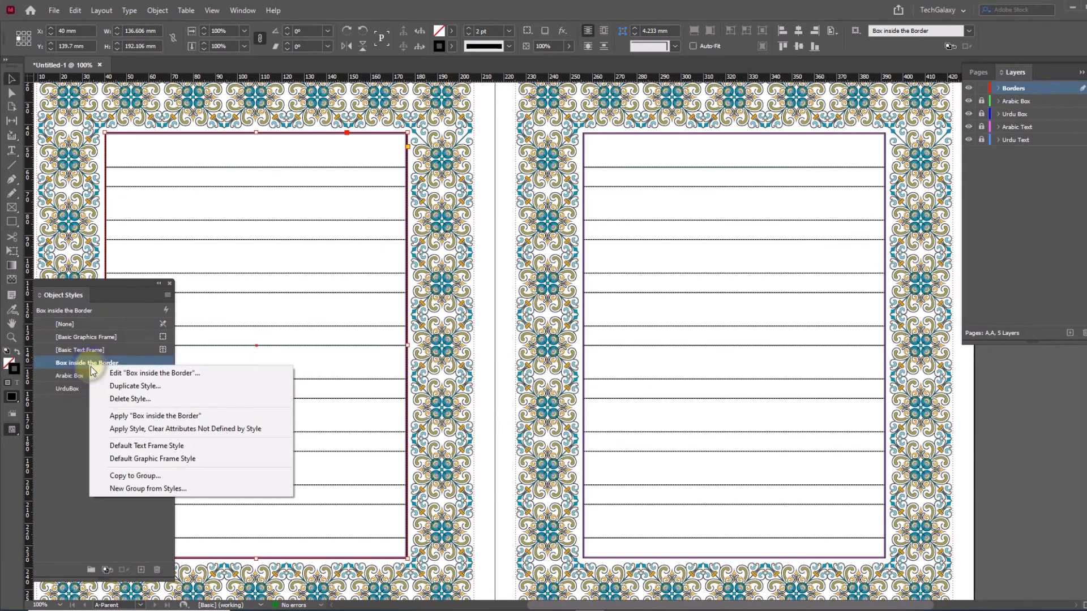
pyautogui.click(126, 376)
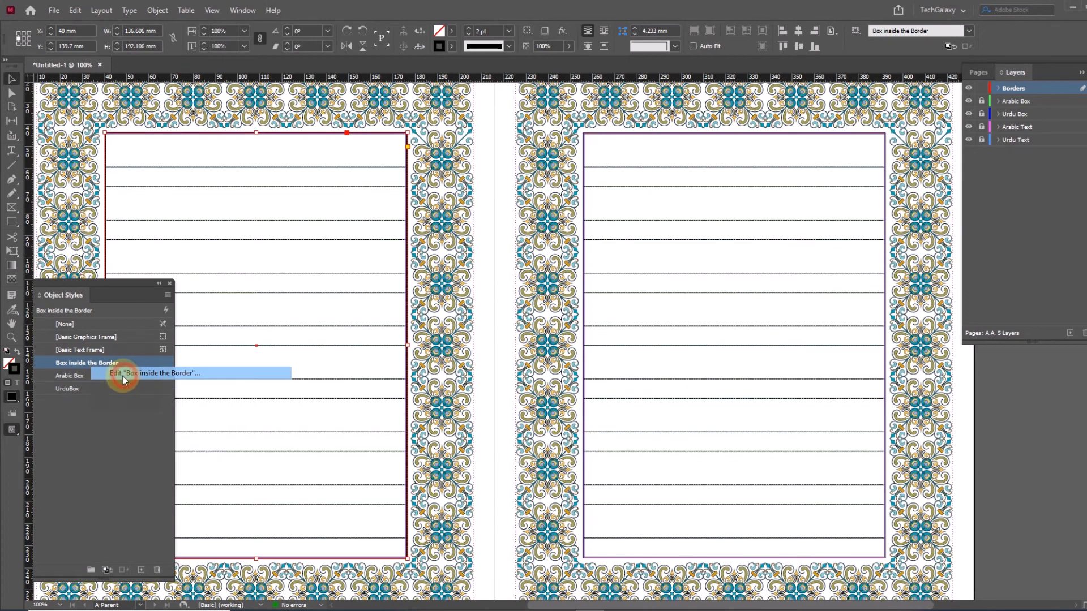
pyautogui.moveTo(574, 103); pyautogui.dragTo(469, 197)
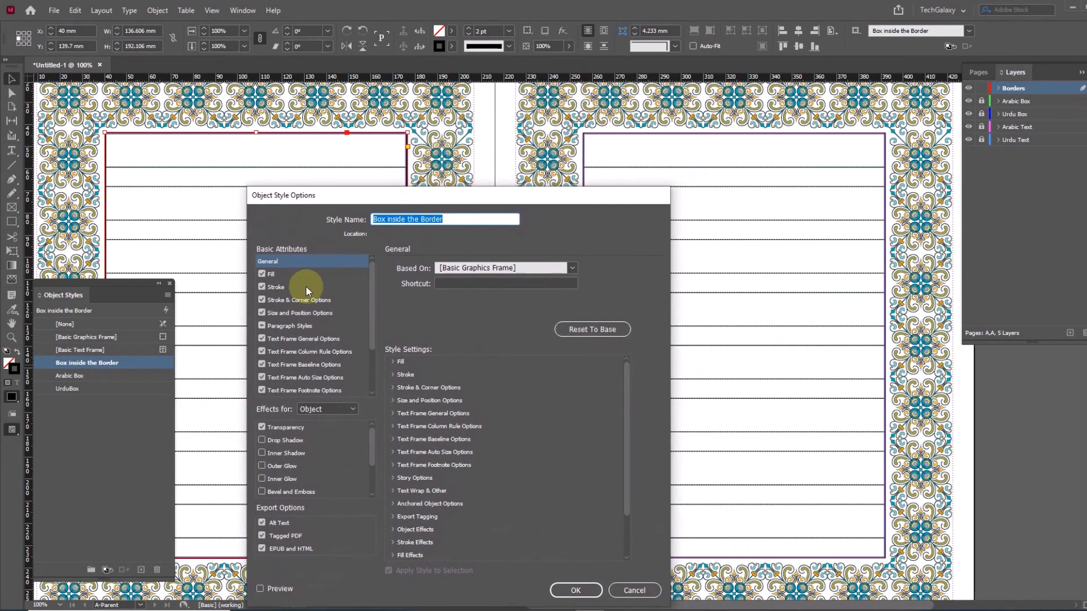
pyautogui.click(275, 286)
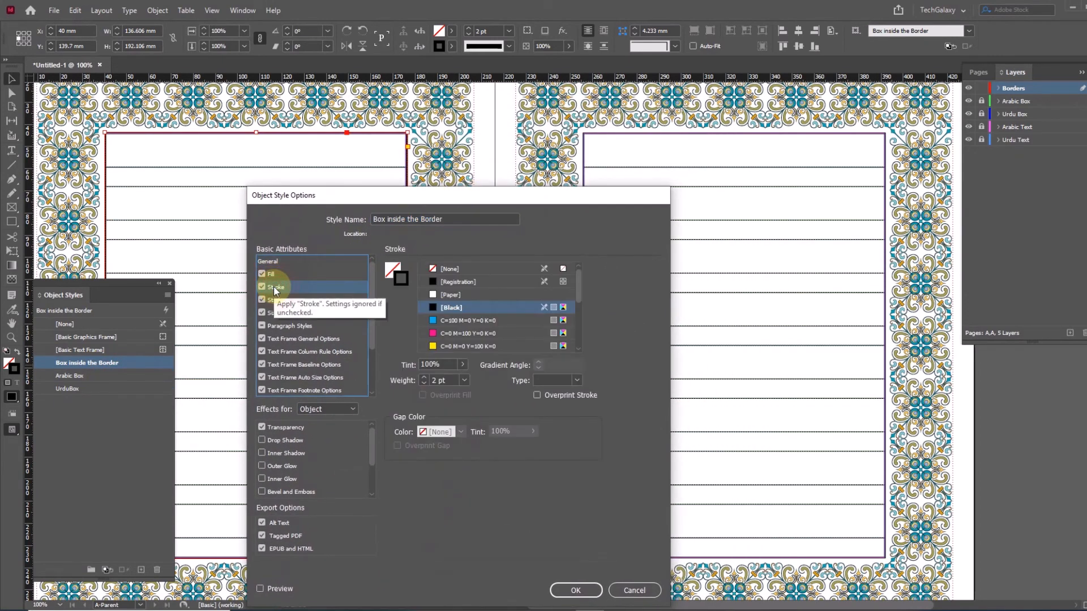
pyautogui.scroll(-3, 526, 328)
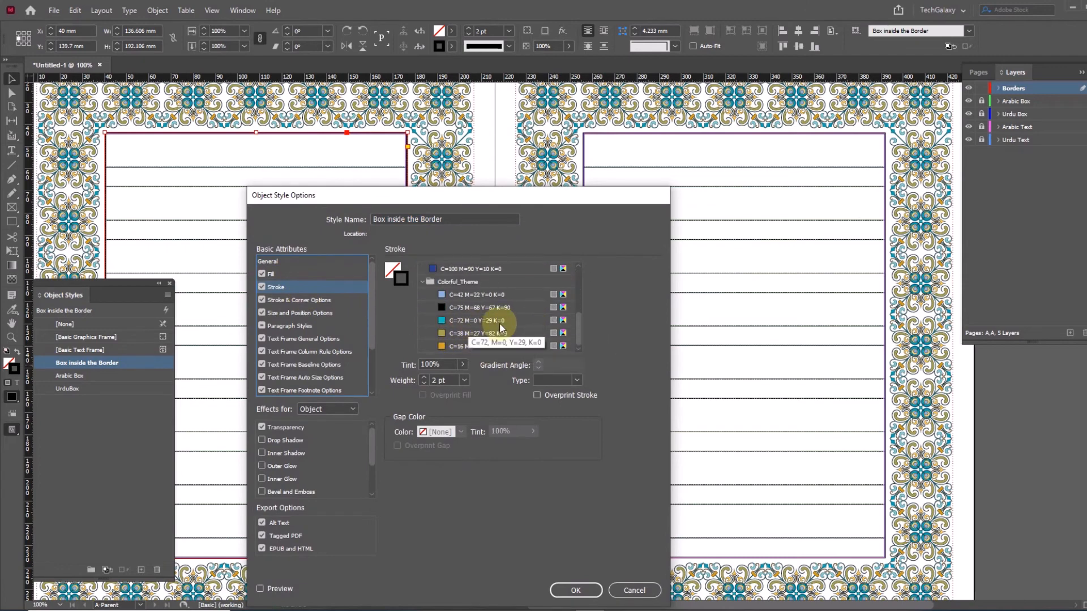
pyautogui.scroll(5, 455, 294)
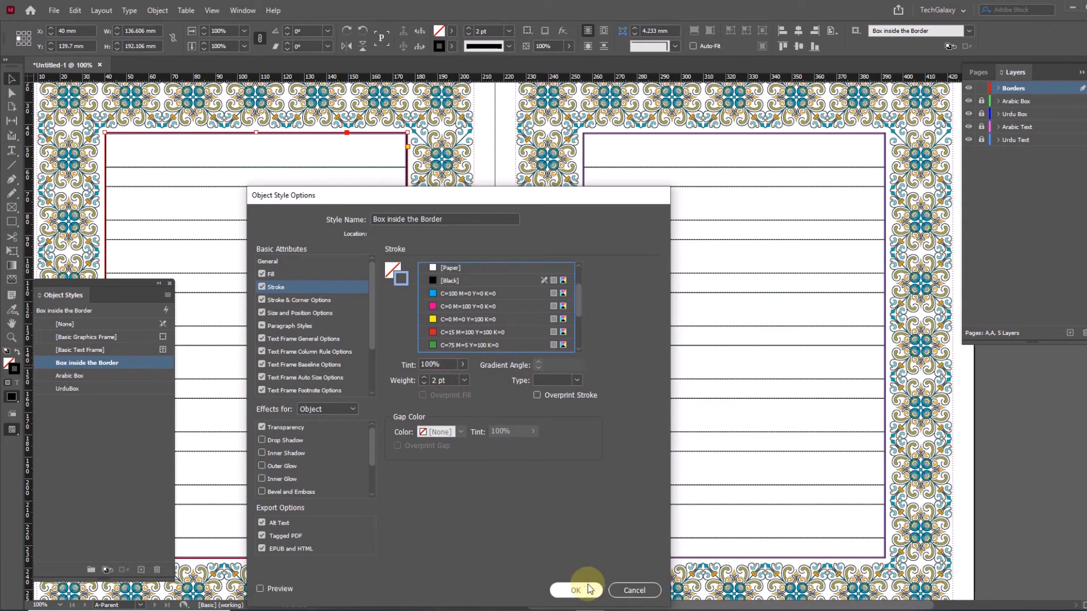
pyautogui.click(573, 592)
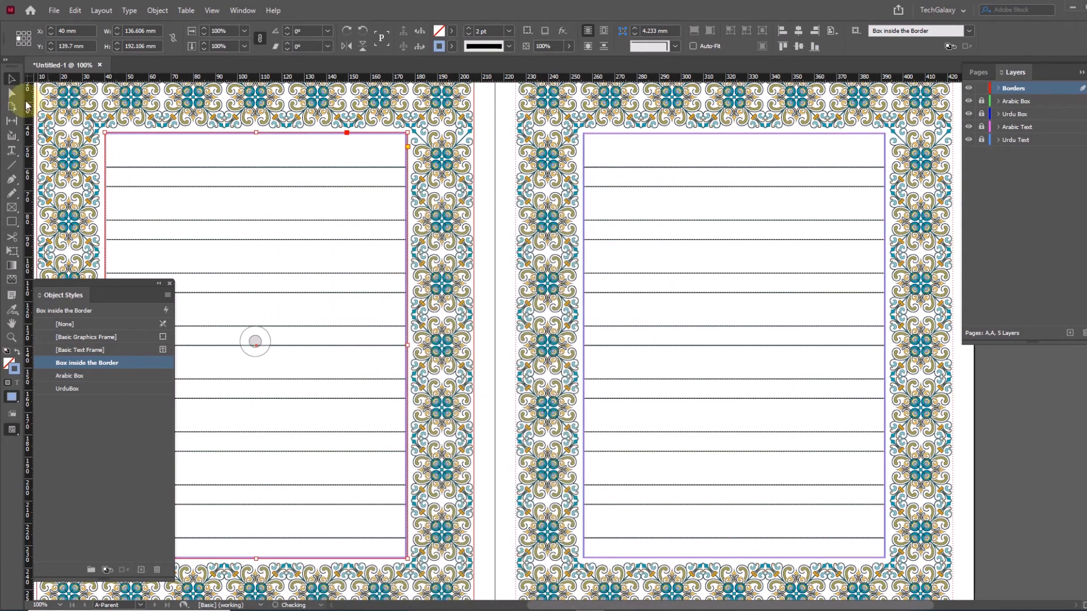
# Deselect everything and preview the spread in Presentation mode, returning to the normal editing view
pyautogui.click(10, 80)
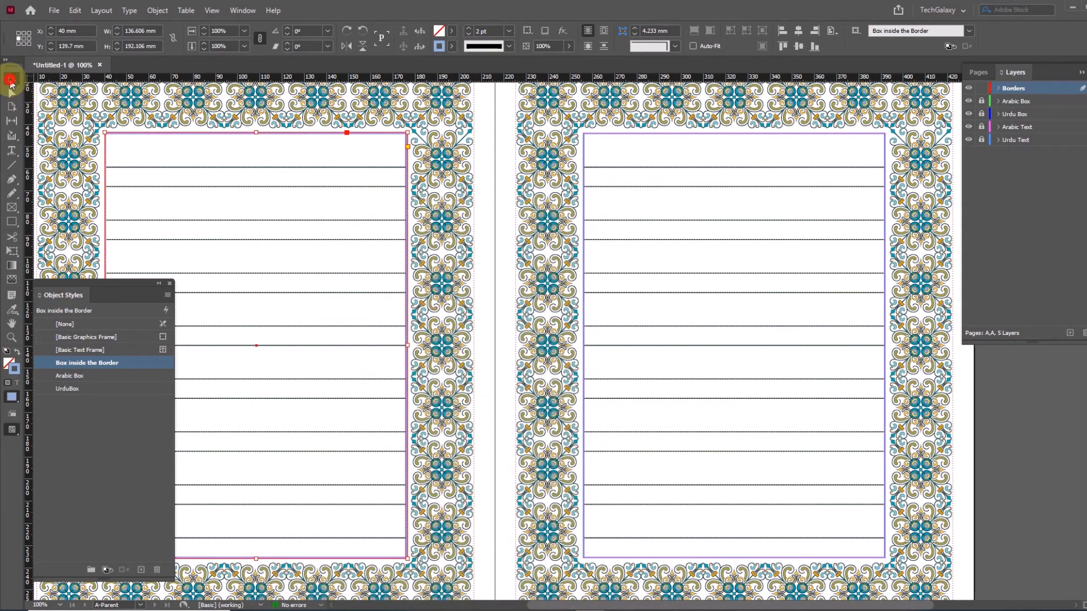
pyautogui.click(996, 459)
pyautogui.hotkey('shift', 'w')
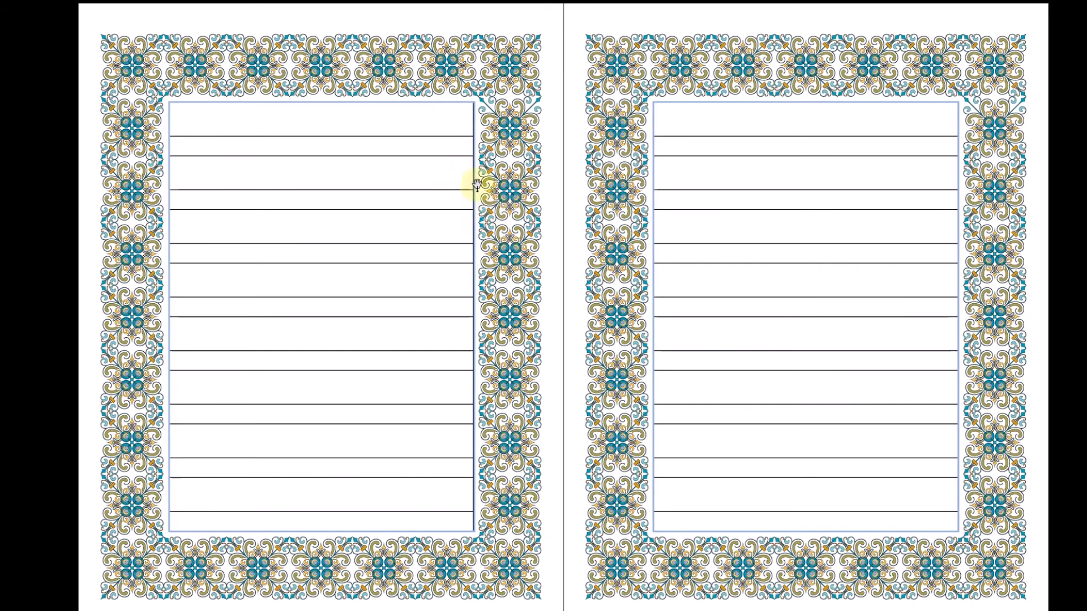
pyautogui.press('Escape')
# Inspect the left page's blue rectangle at high magnification where its right and top edges meet the line boxes
pyautogui.moveTo(487, 213); pyautogui.dragTo(496, 220)
pyautogui.keyDown('alt'); pyautogui.click(595, 276); pyautogui.keyUp('alt')
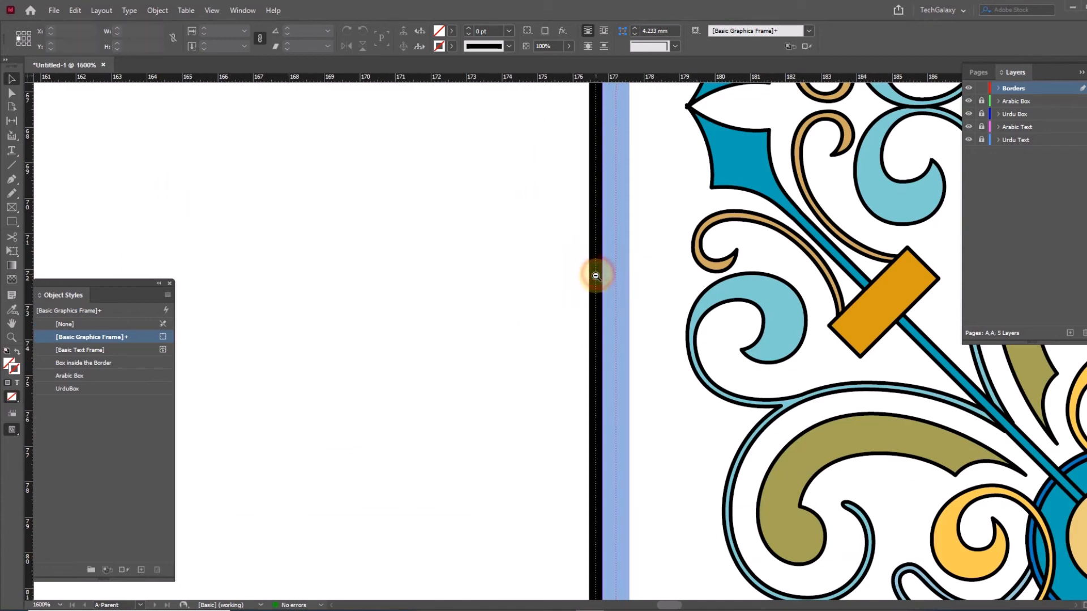
pyautogui.keyDown('alt'); pyautogui.click(595, 275); pyautogui.keyUp('alt')
pyautogui.keyDown('alt'); pyautogui.click(573, 282); pyautogui.keyUp('alt')
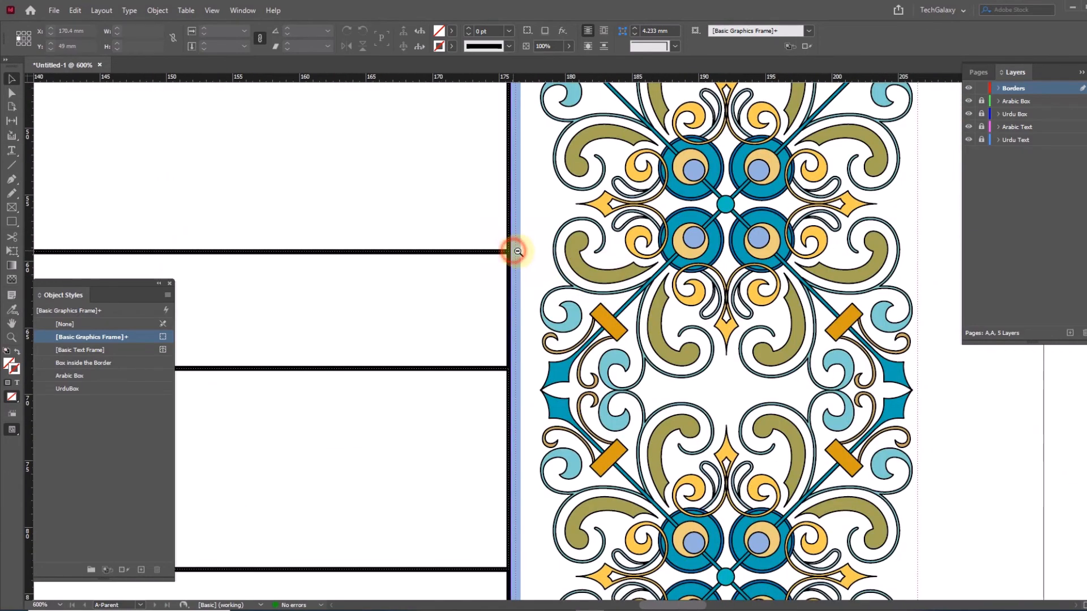
pyautogui.keyDown('alt'); pyautogui.click(514, 252); pyautogui.keyUp('alt')
pyautogui.moveTo(459, 281); pyautogui.dragTo(593, 280)
pyautogui.moveTo(442, 281); pyautogui.dragTo(575, 278)
pyautogui.moveTo(494, 282); pyautogui.dragTo(628, 273)
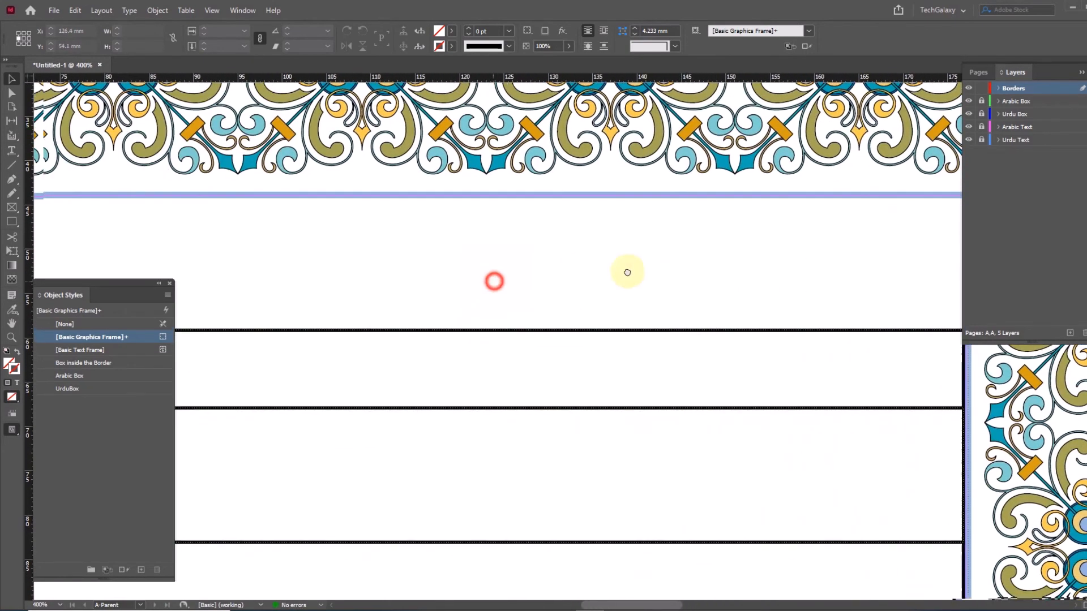
pyautogui.moveTo(432, 279); pyautogui.dragTo(459, 295)
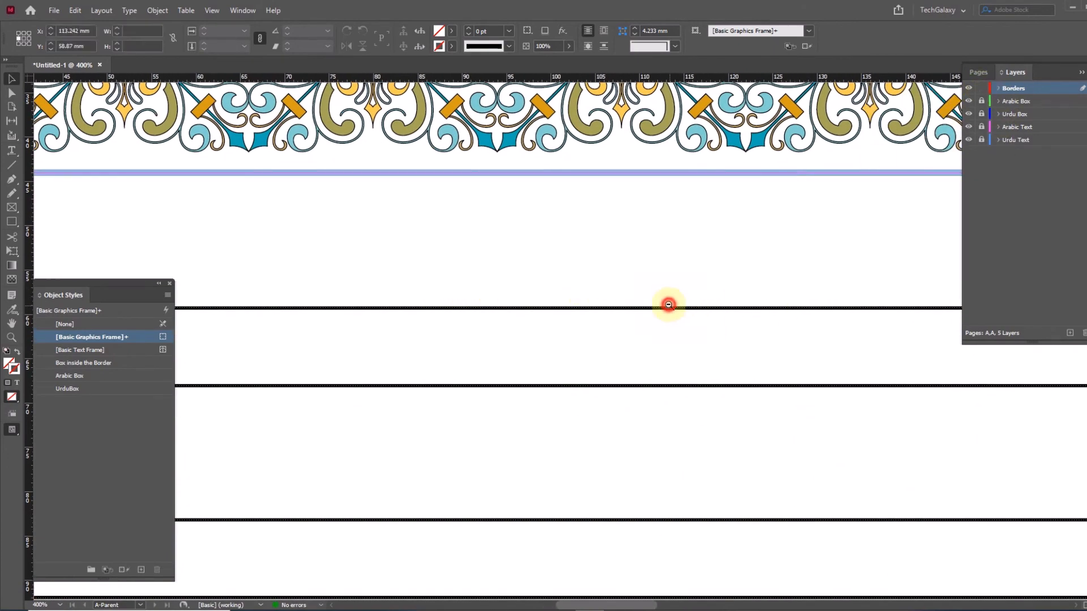
# Move the left page's blue rectangle slightly down to Y 140.053 mm, keeping X at 40 mm
pyautogui.hotkey('ctrl', '-')
pyautogui.hotkey('ctrl', '-')
pyautogui.click(682, 306)
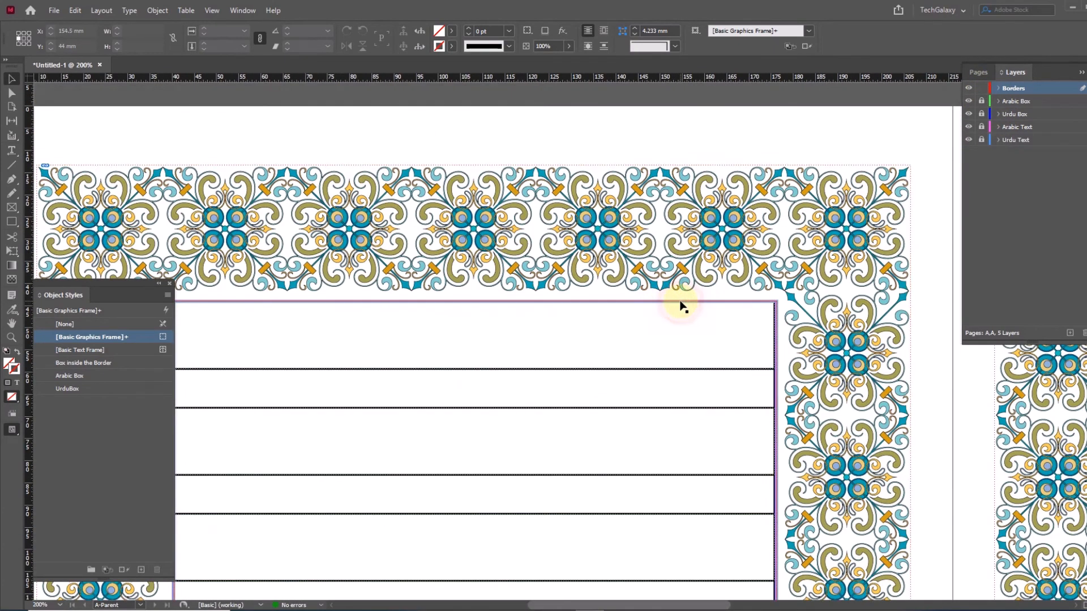
pyautogui.click(678, 305)
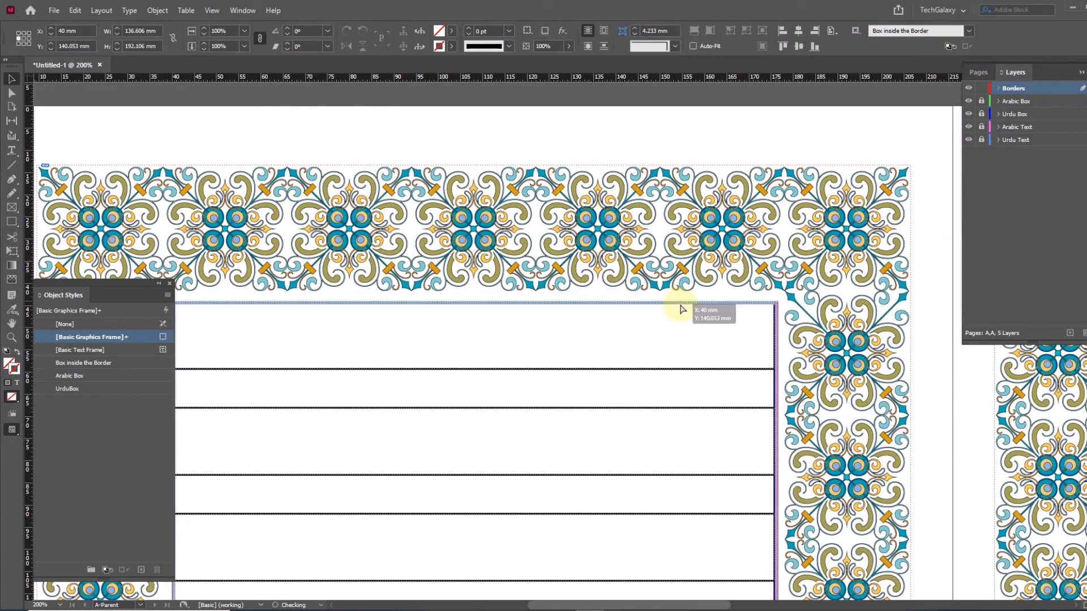
pyautogui.click(759, 354)
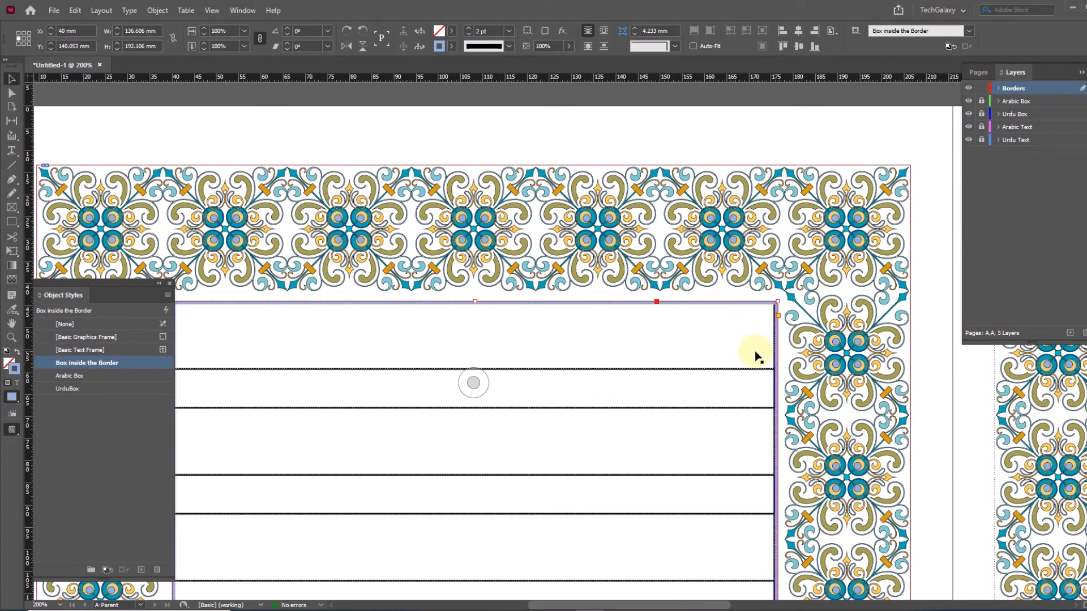
# Compare the gaps between the blue rectangles and the line boxes along the edges on both pages
pyautogui.keyDown('alt'); pyautogui.click(706, 464); pyautogui.keyUp('alt')
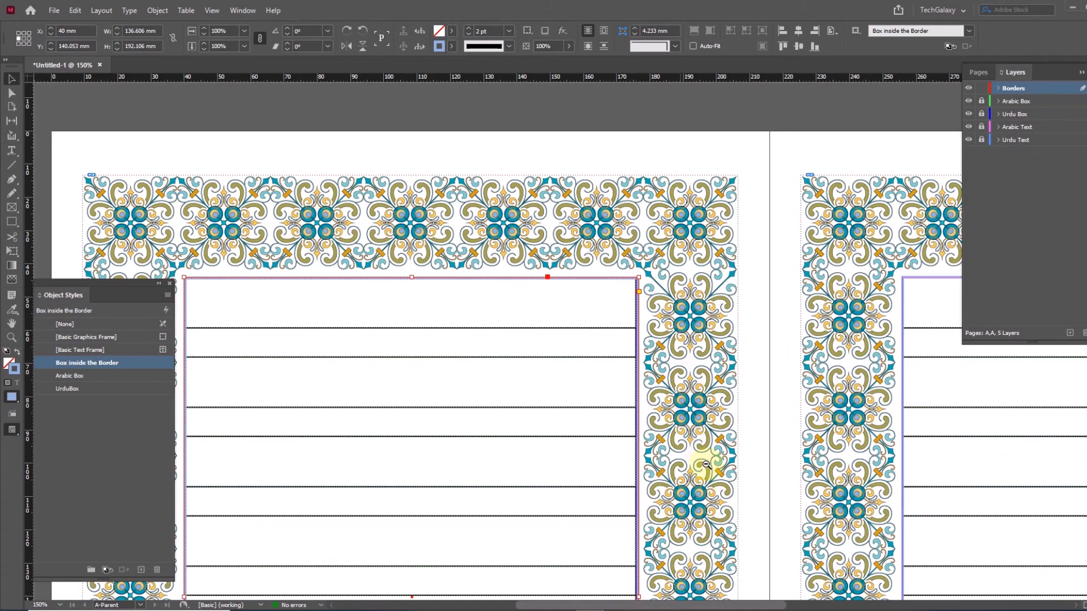
pyautogui.keyDown('ctrl'); pyautogui.keyDown('alt'); pyautogui.click(630, 408); pyautogui.keyUp('alt'); pyautogui.keyUp('ctrl')
pyautogui.moveTo(896, 409); pyautogui.dragTo(548, 410)
pyautogui.moveTo(797, 281); pyautogui.dragTo(842, 326)
pyautogui.keyDown('alt'); pyautogui.click(553, 345); pyautogui.keyUp('alt')
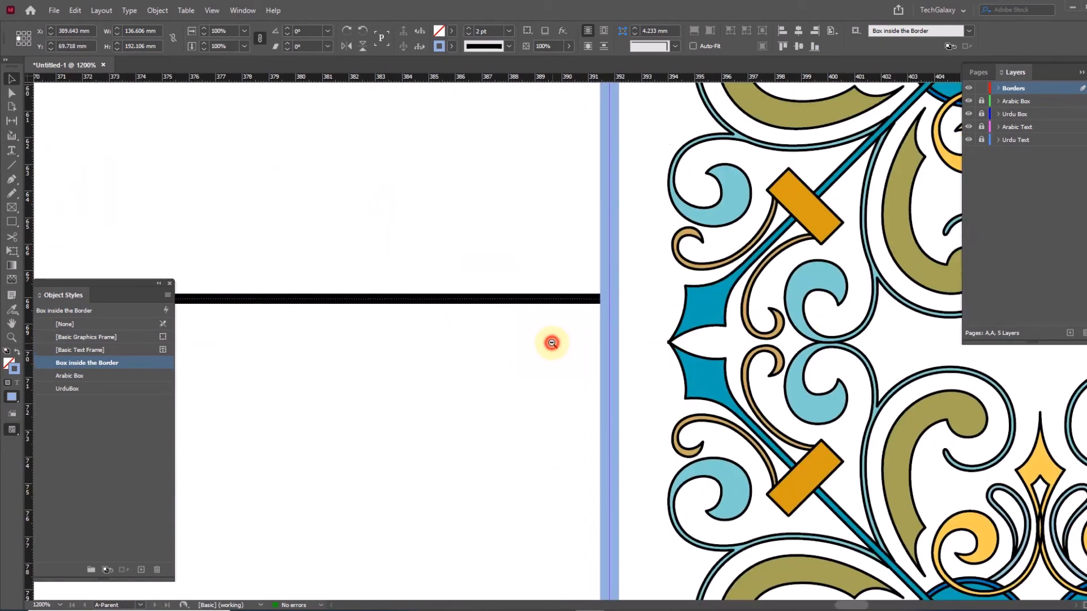
pyautogui.keyDown('alt'); pyautogui.click(550, 339); pyautogui.keyUp('alt')
pyautogui.keyDown('alt'); pyautogui.click(548, 334); pyautogui.keyUp('alt')
pyautogui.moveTo(440, 276); pyautogui.dragTo(824, 276)
pyautogui.moveTo(505, 260); pyautogui.dragTo(833, 273)
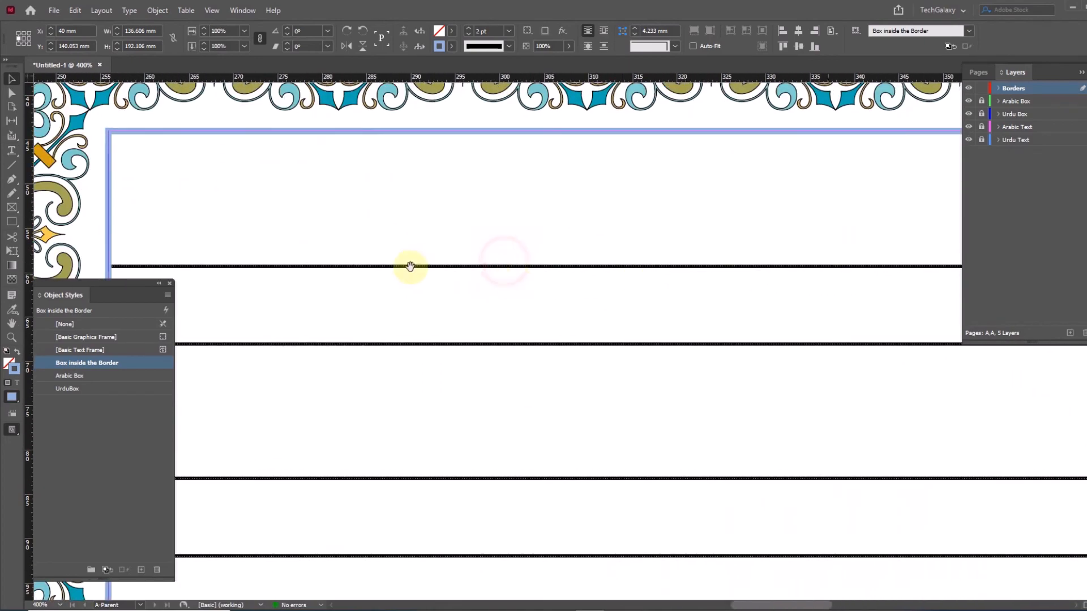
pyautogui.moveTo(409, 267); pyautogui.dragTo(634, 272)
pyautogui.moveTo(353, 301); pyautogui.dragTo(748, 318)
pyautogui.moveTo(410, 296); pyautogui.dragTo(733, 301)
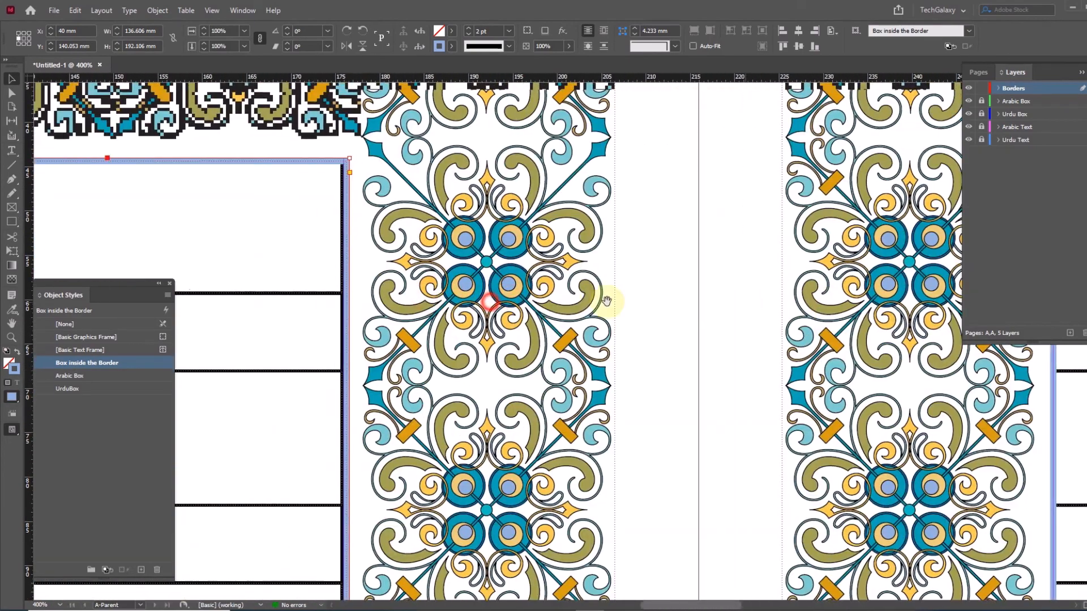
pyautogui.moveTo(456, 301); pyautogui.dragTo(646, 300)
pyautogui.moveTo(456, 283); pyautogui.dragTo(707, 294)
pyautogui.moveTo(456, 277); pyautogui.dragTo(631, 276)
pyautogui.moveTo(505, 277); pyautogui.dragTo(963, 261)
pyautogui.moveTo(537, 269); pyautogui.dragTo(602, 265)
pyautogui.keyDown('ctrl'); pyautogui.keyDown('alt'); pyautogui.click(617, 298); pyautogui.keyUp('alt'); pyautogui.keyUp('ctrl')
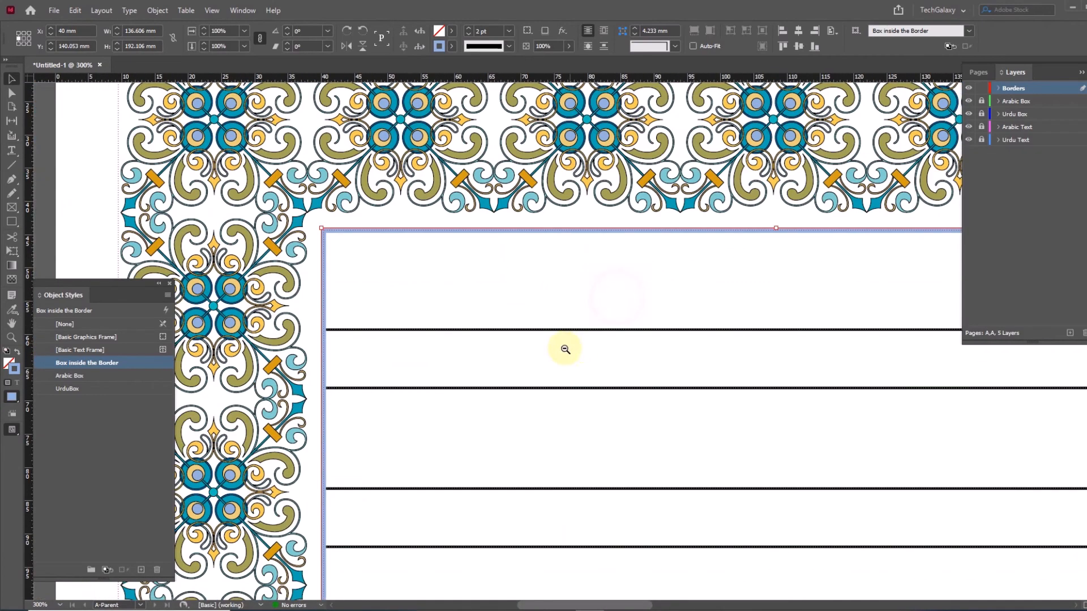
pyautogui.keyDown('ctrl'); pyautogui.keyDown('alt'); pyautogui.click(567, 347); pyautogui.keyUp('alt'); pyautogui.keyUp('ctrl')
pyautogui.keyDown('ctrl'); pyautogui.keyDown('alt'); pyautogui.click(758, 390); pyautogui.keyUp('alt'); pyautogui.keyUp('ctrl')
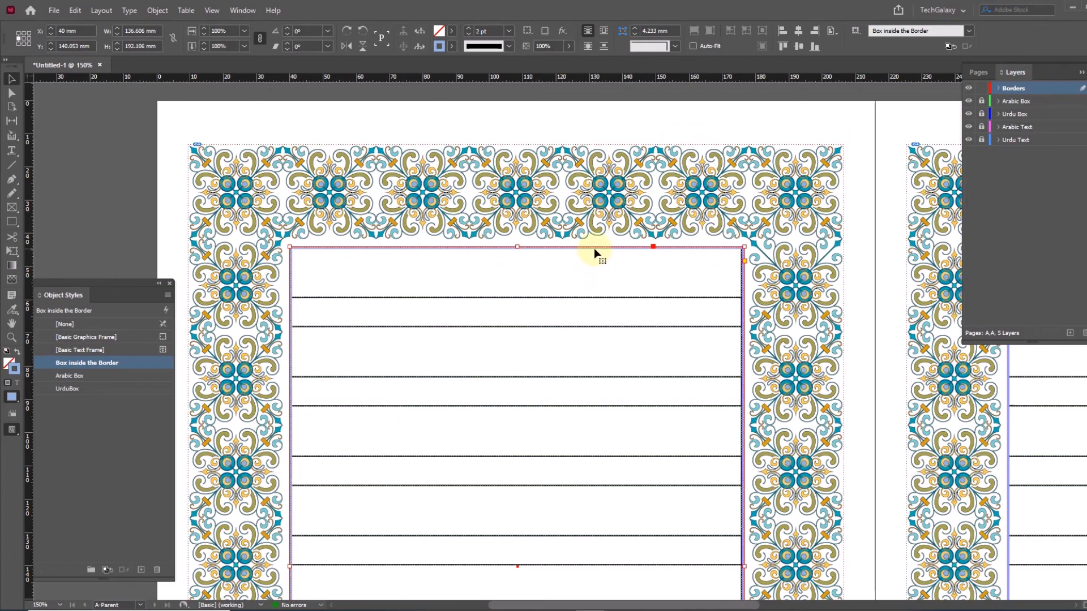
# Set the keyboard increment for the cursor keys to 0.1 mm in the Units & Increments preferences
pyautogui.hotkey('ctrl', 'k')
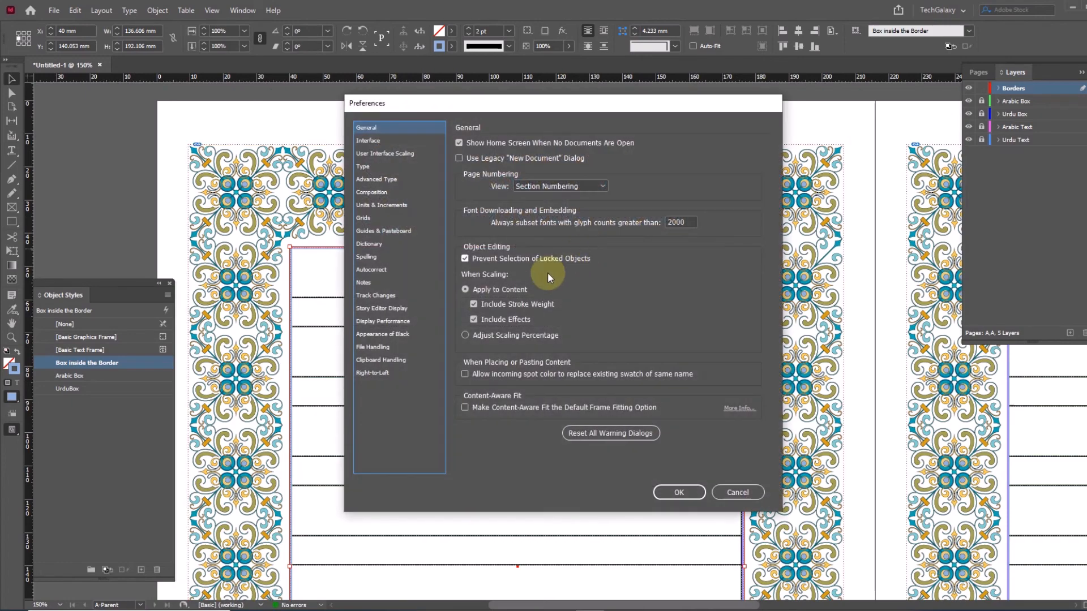
pyautogui.click(375, 204)
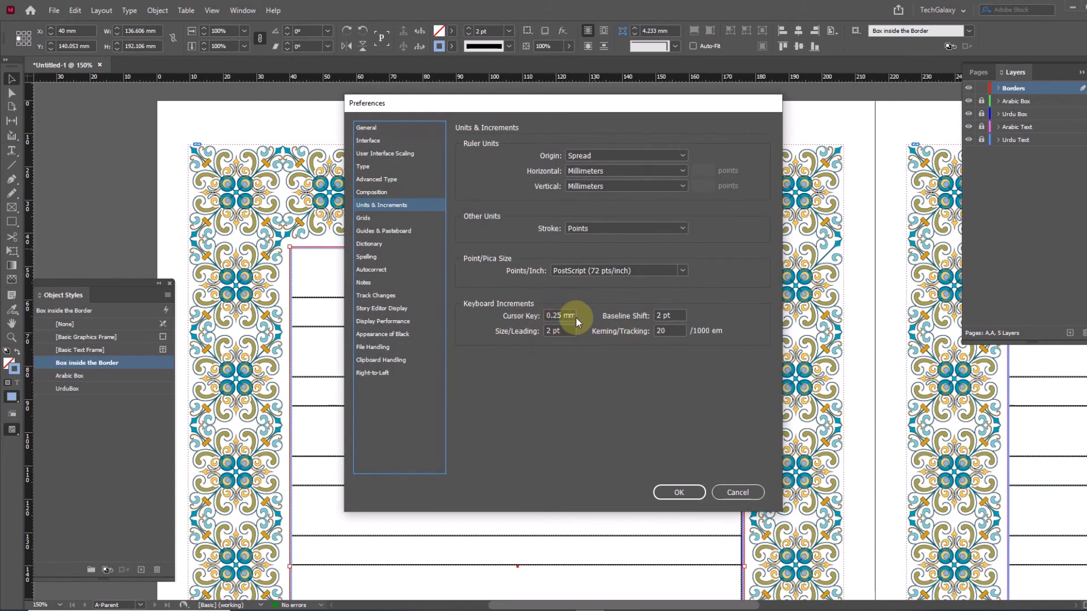
pyautogui.doubleClick(561, 316)
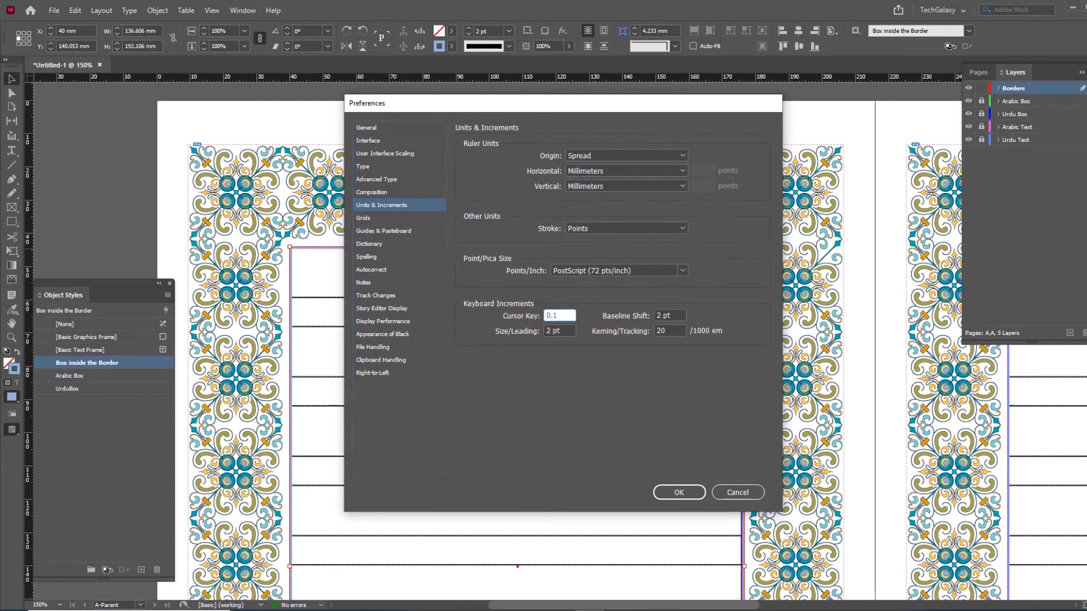
pyautogui.press('Return')
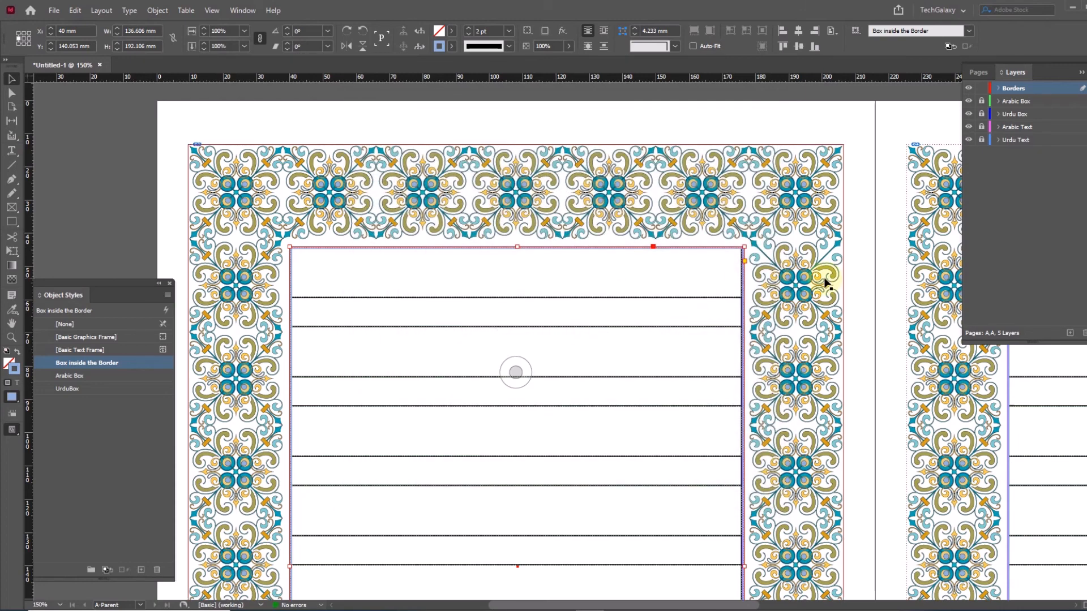
# Nudge the left page's blue rectangle horizontally to X 39.5 mm
pyautogui.press('Left')
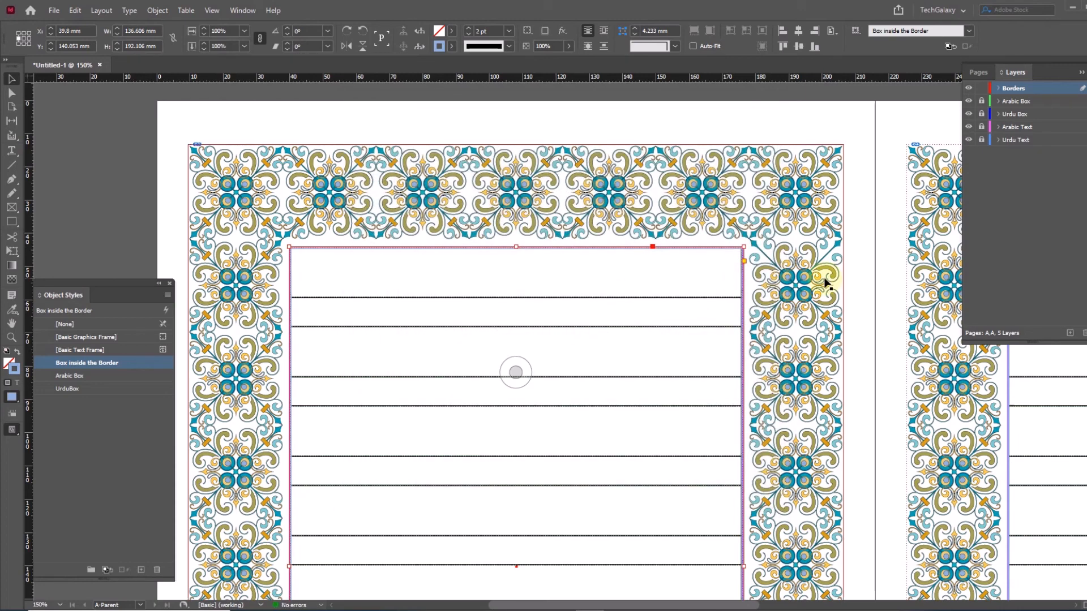
pyautogui.press('Left')
pyautogui.press('Left')
pyautogui.press('Left')
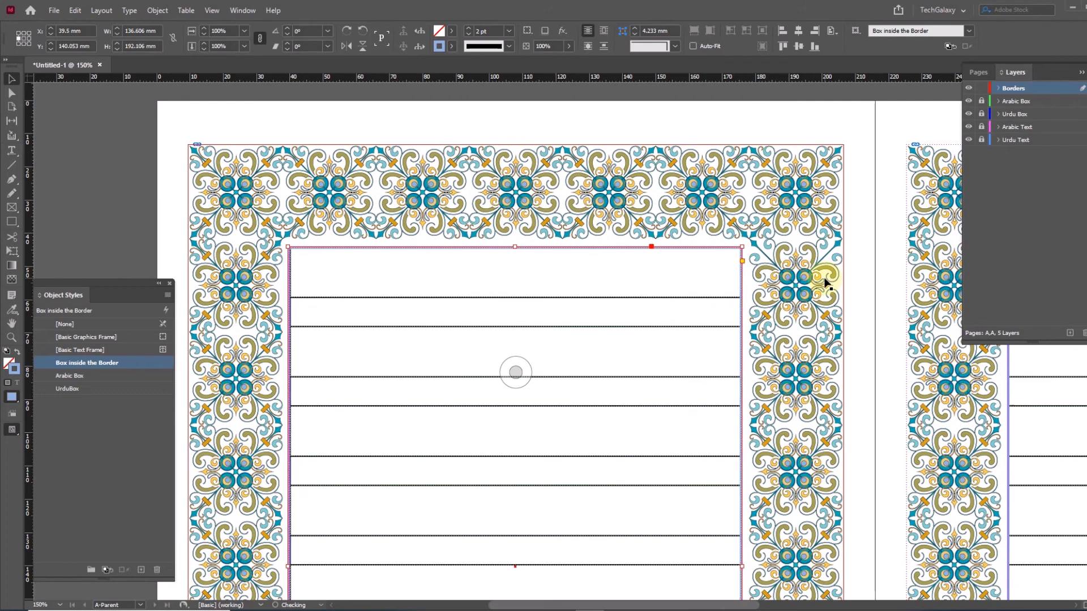
# Nudge the left page's blue rectangle horizontally to X 39.8 mm
pyautogui.press('Right')
pyautogui.press('Right')
pyautogui.press('Right')
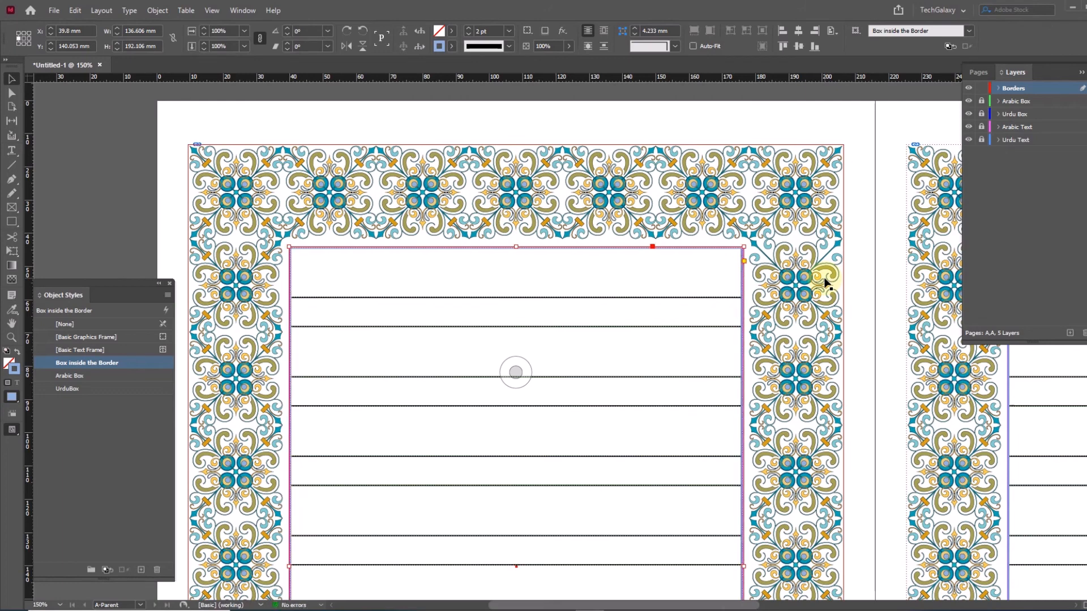
# Try to move the left page's blue rectangle off the line boxes, inspect its upper-left corner, and undo the displacement
pyautogui.moveTo(710, 247); pyautogui.dragTo(644, 252)
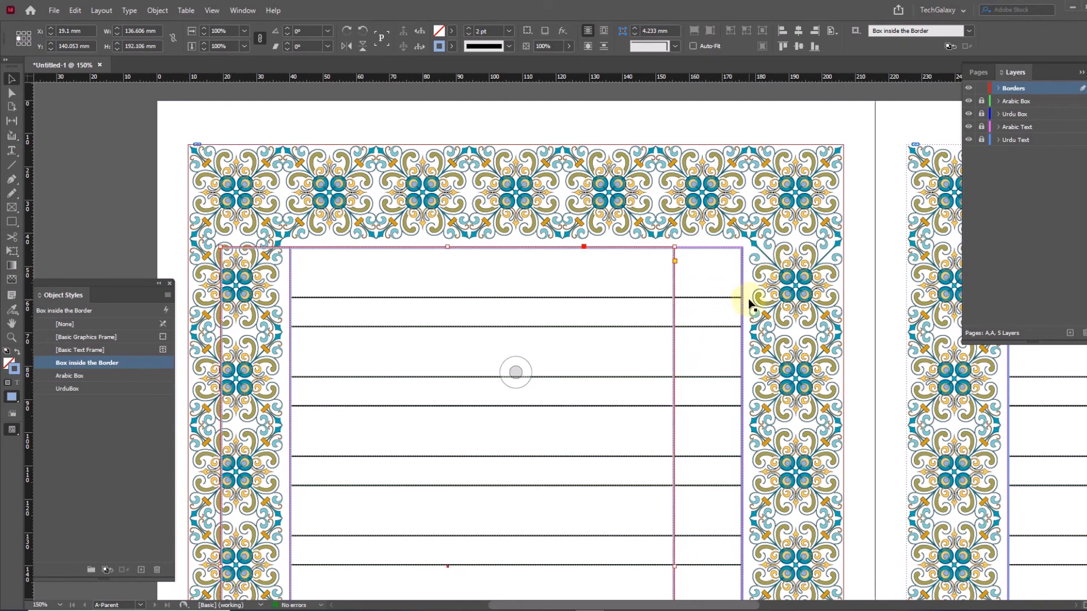
pyautogui.hotkey('ctrl', 'shift', 'a')
pyautogui.moveTo(302, 236); pyautogui.dragTo(372, 283)
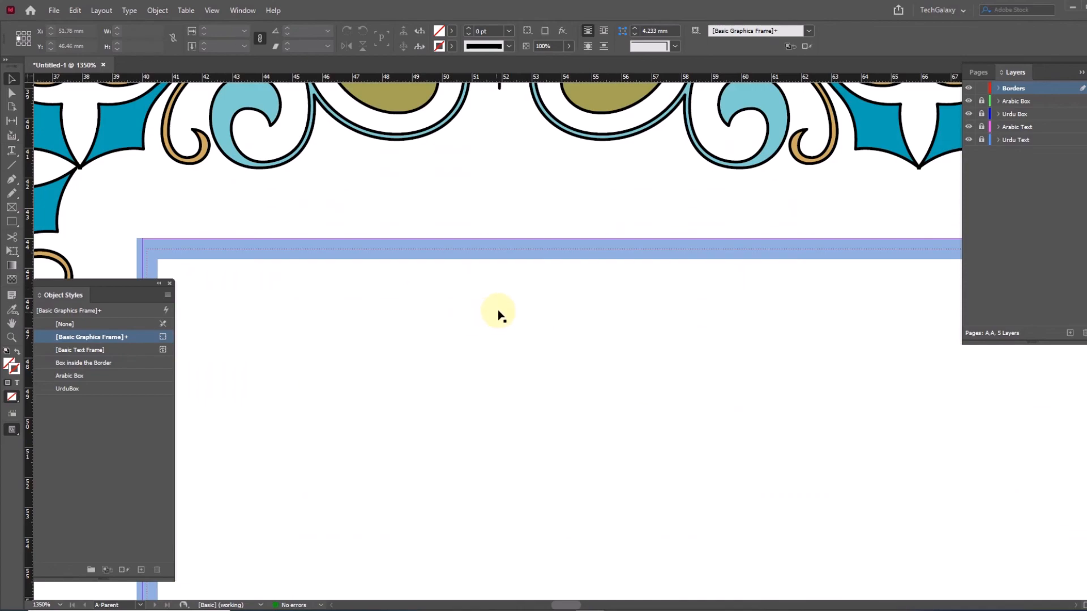
pyautogui.keyDown('ctrl'); pyautogui.keyDown('alt'); pyautogui.click(452, 286); pyautogui.keyUp('alt'); pyautogui.keyUp('ctrl')
pyautogui.keyDown('ctrl'); pyautogui.keyDown('alt'); pyautogui.click(623, 373); pyautogui.keyUp('alt'); pyautogui.keyUp('ctrl')
pyautogui.keyDown('ctrl'); pyautogui.keyDown('alt'); pyautogui.click(619, 372); pyautogui.keyUp('alt'); pyautogui.keyUp('ctrl')
pyautogui.keyDown('ctrl'); pyautogui.keyDown('alt'); pyautogui.click(658, 403); pyautogui.keyUp('alt'); pyautogui.keyUp('ctrl')
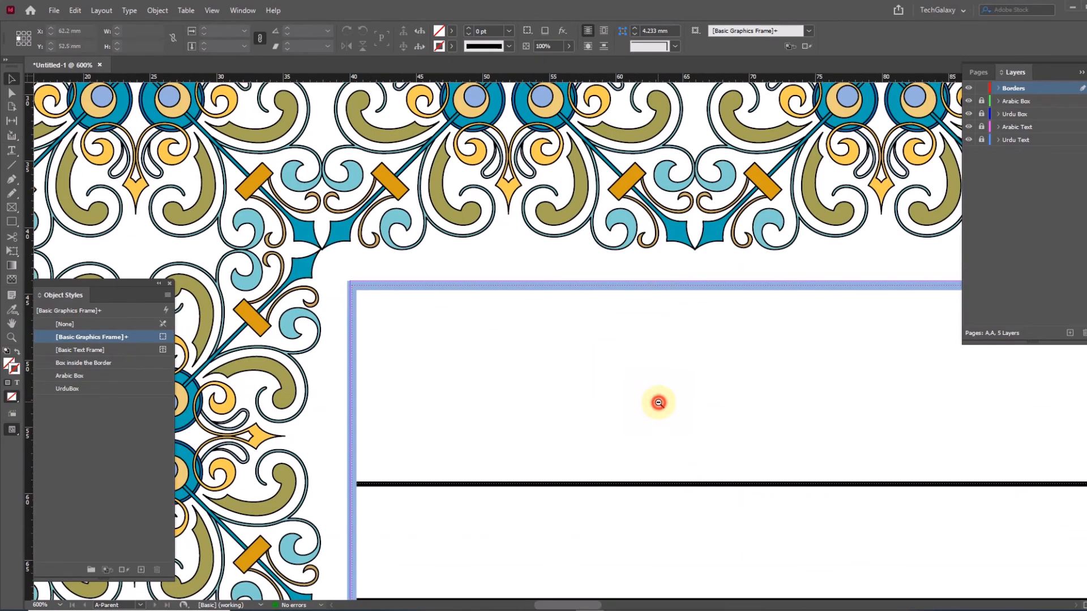
pyautogui.moveTo(373, 264); pyautogui.dragTo(391, 345)
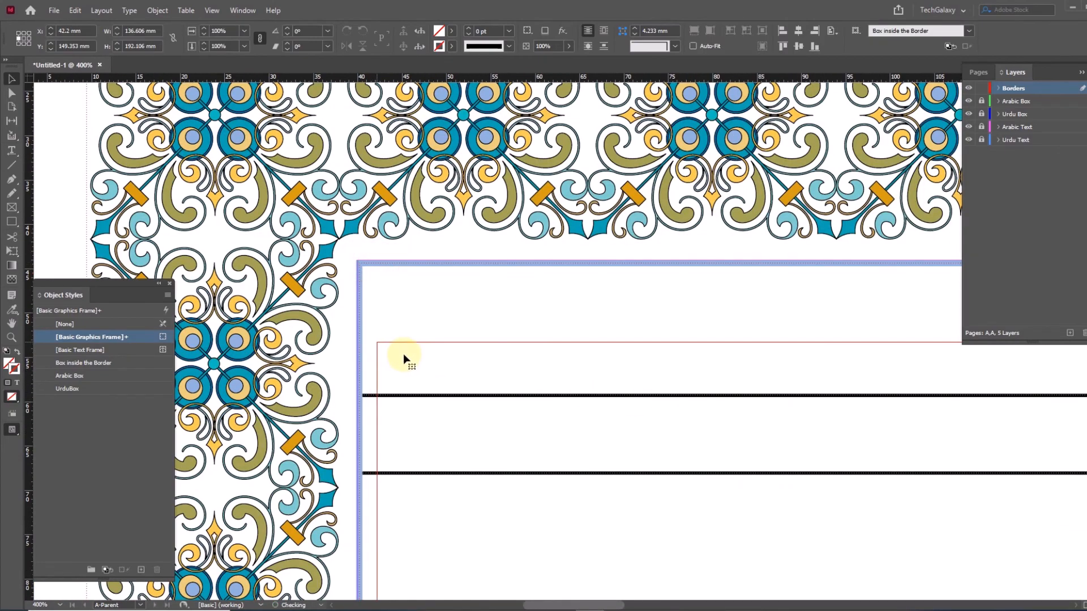
pyautogui.hotkey('ctrl', 'z')
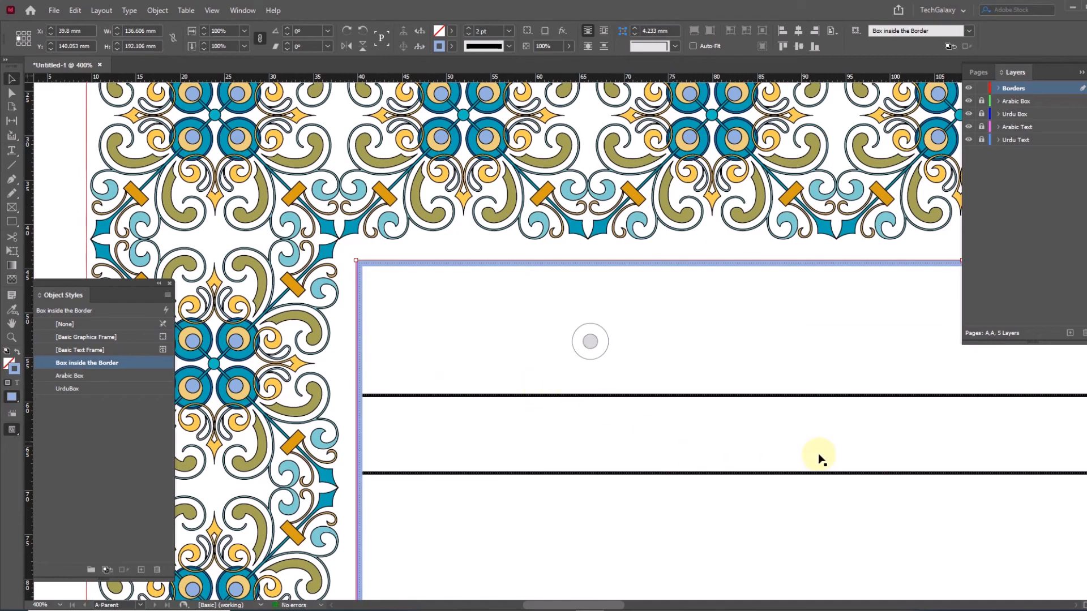
# Center the left page's blue rectangle horizontally and vertically on its page using the alignment commands, and deselect it
pyautogui.moveTo(850, 454); pyautogui.dragTo(490, 439)
pyautogui.moveTo(826, 421); pyautogui.dragTo(468, 414)
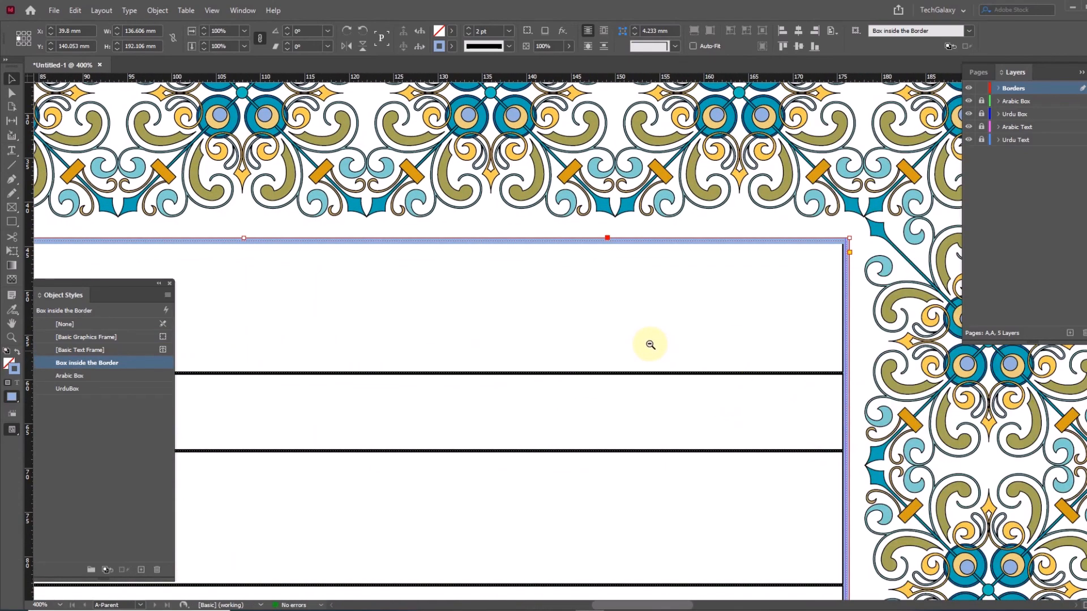
pyautogui.keyDown('ctrl'); pyautogui.keyDown('alt'); pyautogui.doubleClick(650, 345); pyautogui.keyUp('alt'); pyautogui.keyUp('ctrl')
pyautogui.keyDown('ctrl'); pyautogui.keyDown('alt'); pyautogui.click(466, 364); pyautogui.keyUp('alt'); pyautogui.keyUp('ctrl')
pyautogui.moveTo(518, 343); pyautogui.dragTo(579, 278)
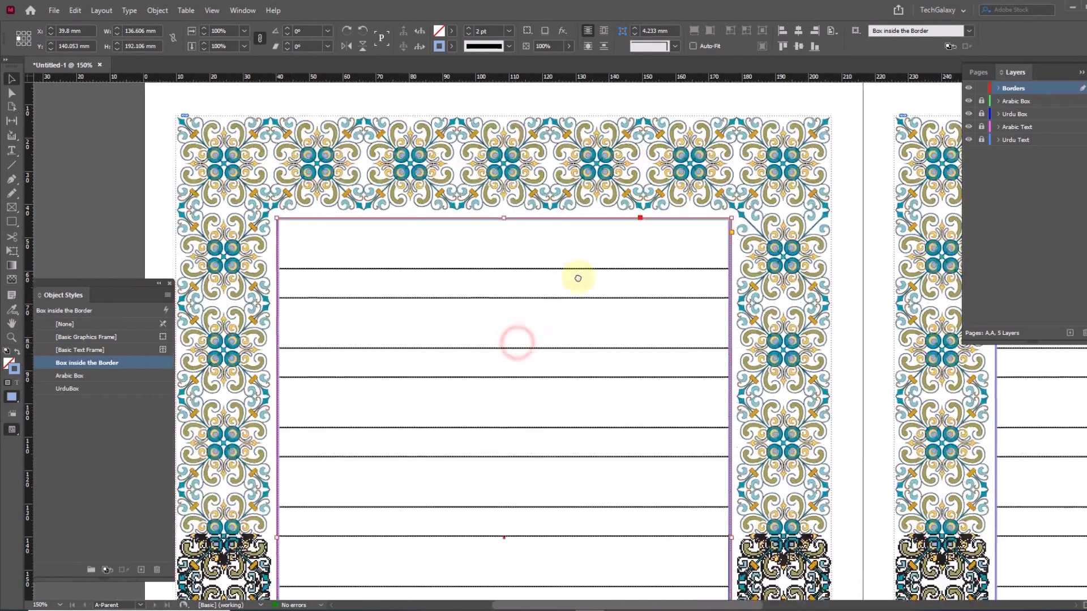
pyautogui.click(832, 31)
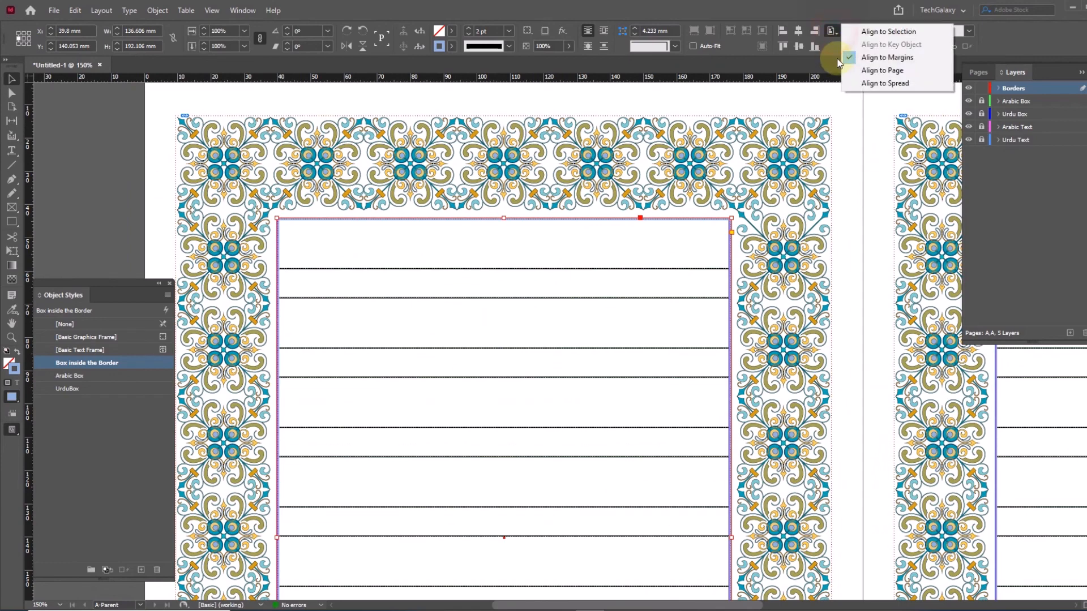
pyautogui.click(876, 68)
pyautogui.click(799, 31)
pyautogui.click(799, 46)
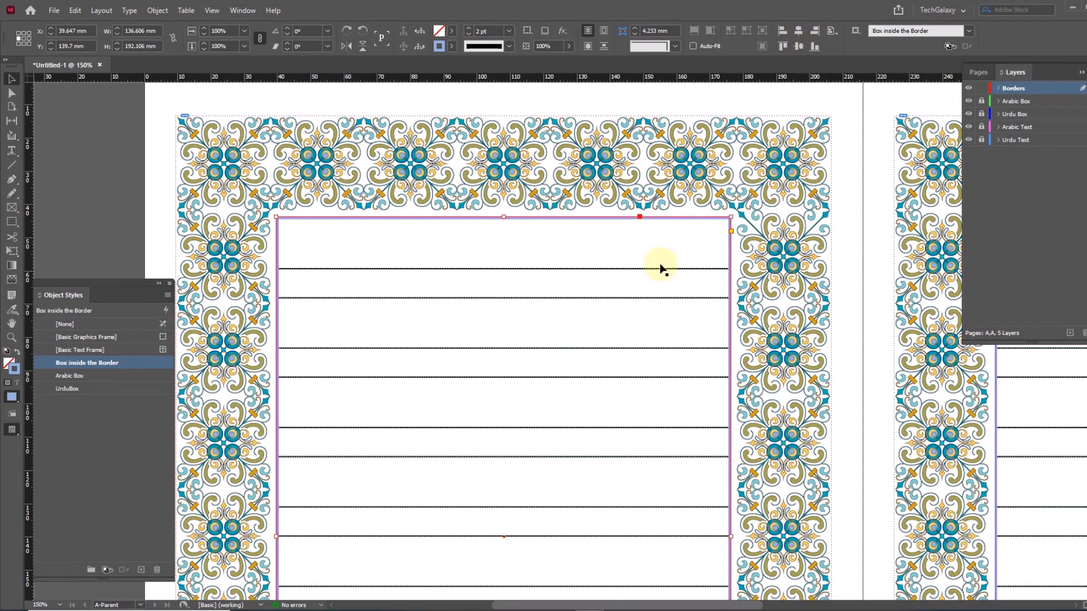
pyautogui.click(109, 220)
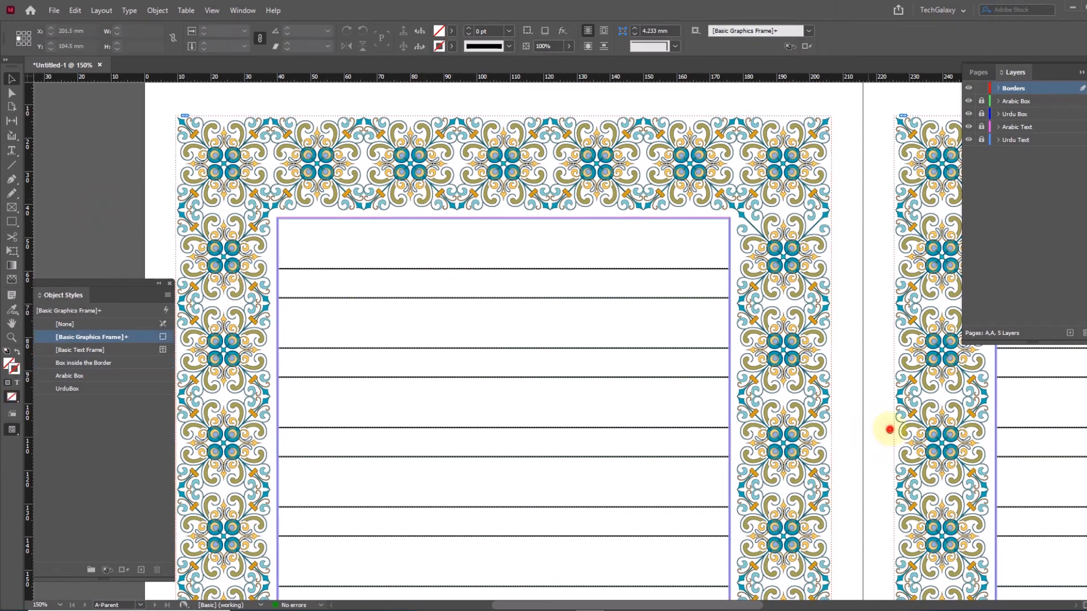
# Align the right page's blue rectangle to the horizontal and vertical center of its page
pyautogui.hscroll(5, 891, 430)
pyautogui.click(519, 187)
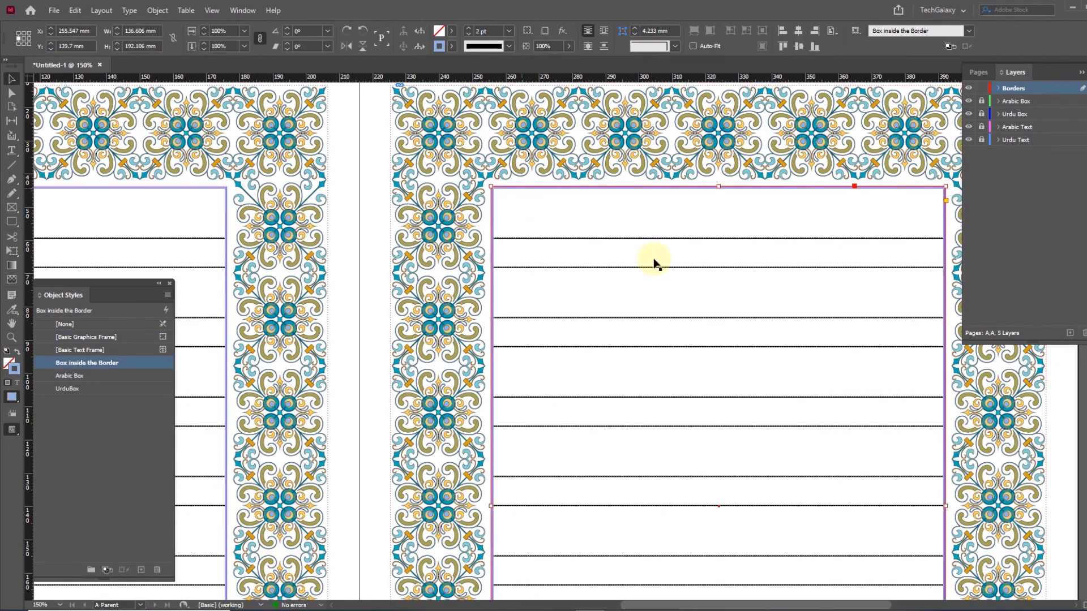
pyautogui.click(831, 35)
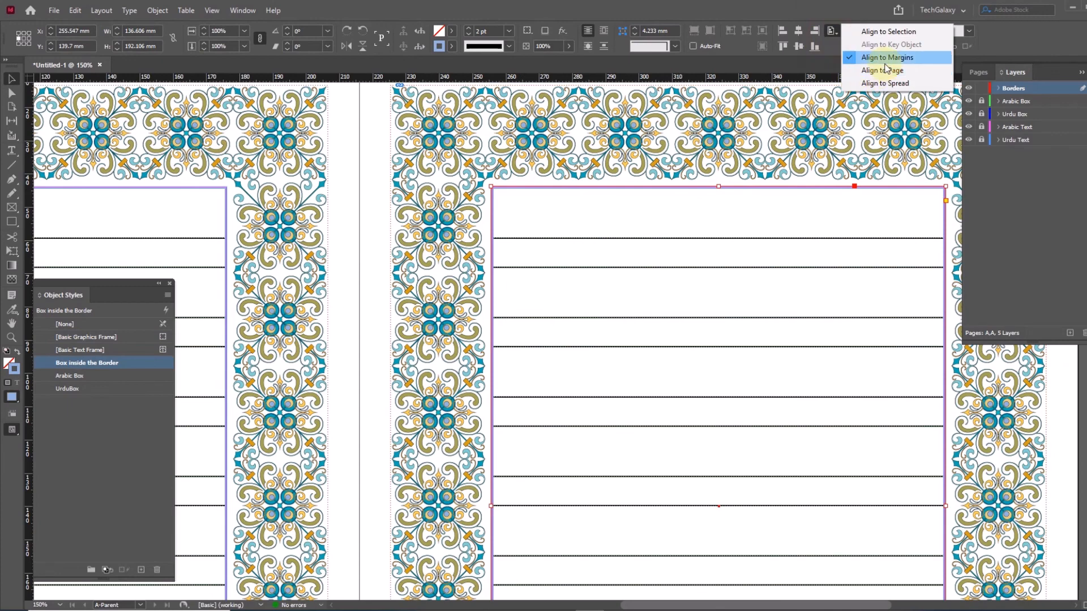
pyautogui.click(796, 41)
pyautogui.click(797, 31)
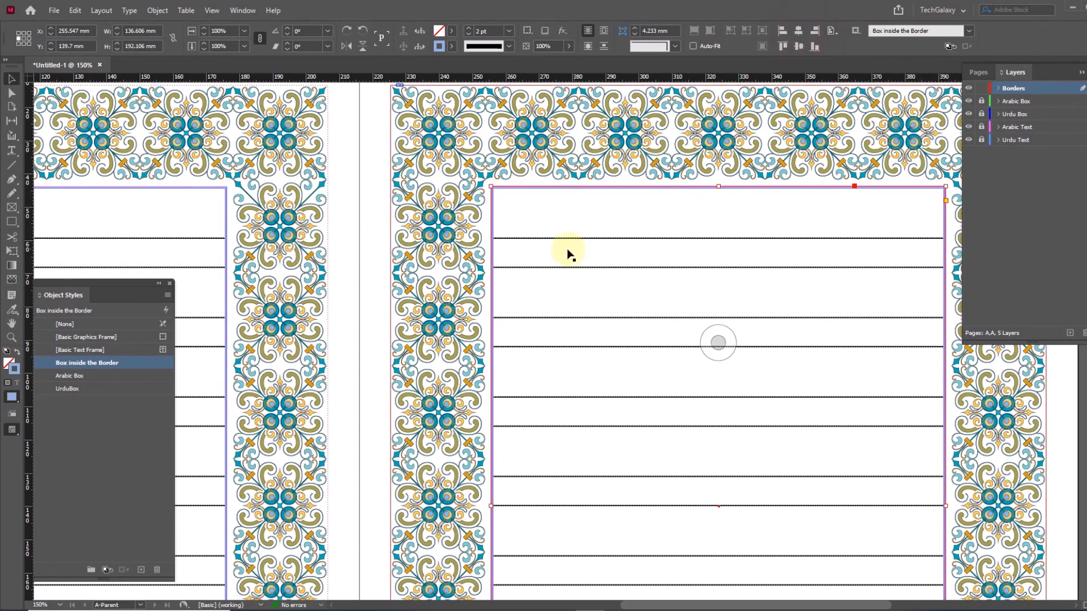
# Examine how the left page's centered blue rectangle fits the line boxes and ornamental border at its corners and edges
pyautogui.keyDown('ctrl'); pyautogui.click(431, 284); pyautogui.keyUp('ctrl')
pyautogui.moveTo(245, 206); pyautogui.dragTo(332, 268)
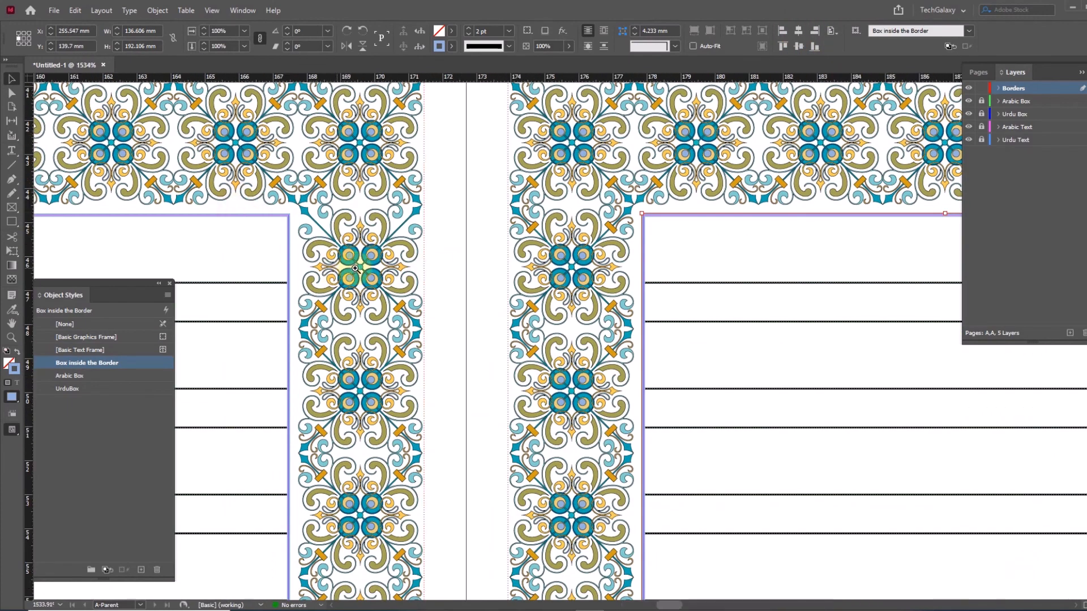
pyautogui.keyDown('ctrl'); pyautogui.keyDown('alt'); pyautogui.click(594, 342); pyautogui.keyUp('alt'); pyautogui.keyUp('ctrl')
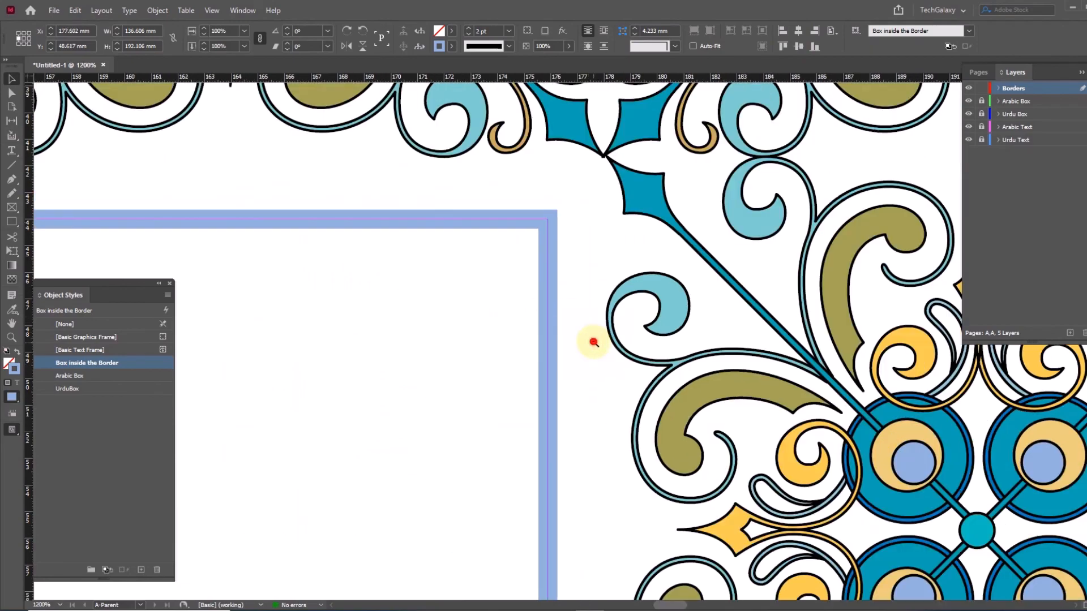
pyautogui.keyDown('ctrl'); pyautogui.keyDown('alt'); pyautogui.click(594, 342); pyautogui.keyUp('alt'); pyautogui.keyUp('ctrl')
pyautogui.keyDown('ctrl'); pyautogui.keyDown('alt'); pyautogui.click(592, 340); pyautogui.keyUp('alt'); pyautogui.keyUp('ctrl')
pyautogui.keyDown('ctrl'); pyautogui.keyDown('alt'); pyautogui.click(591, 340); pyautogui.keyUp('alt'); pyautogui.keyUp('ctrl')
pyautogui.keyDown('ctrl'); pyautogui.keyDown('alt'); pyautogui.click(588, 341); pyautogui.keyUp('alt'); pyautogui.keyUp('ctrl')
pyautogui.keyDown('ctrl'); pyautogui.keyDown('alt'); pyautogui.click(482, 352); pyautogui.keyUp('alt'); pyautogui.keyUp('ctrl')
pyautogui.moveTo(483, 354); pyautogui.dragTo(847, 314)
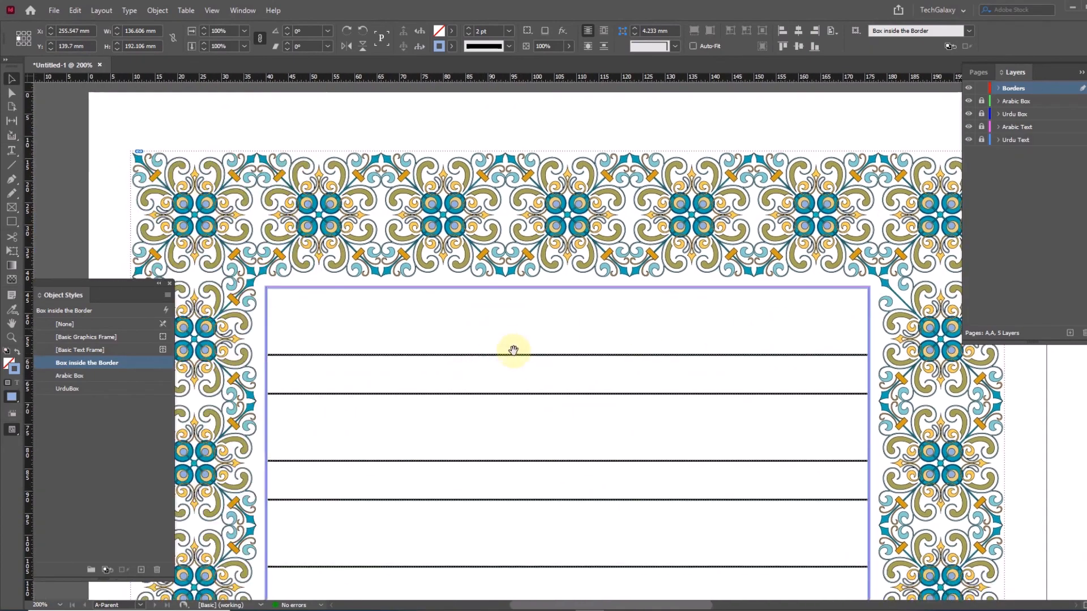
pyautogui.moveTo(626, 423); pyautogui.dragTo(562, 315)
pyautogui.keyDown('ctrl'); pyautogui.keyDown('alt'); pyautogui.click(562, 315); pyautogui.keyUp('alt'); pyautogui.keyUp('ctrl')
pyautogui.moveTo(768, 423); pyautogui.dragTo(632, 322)
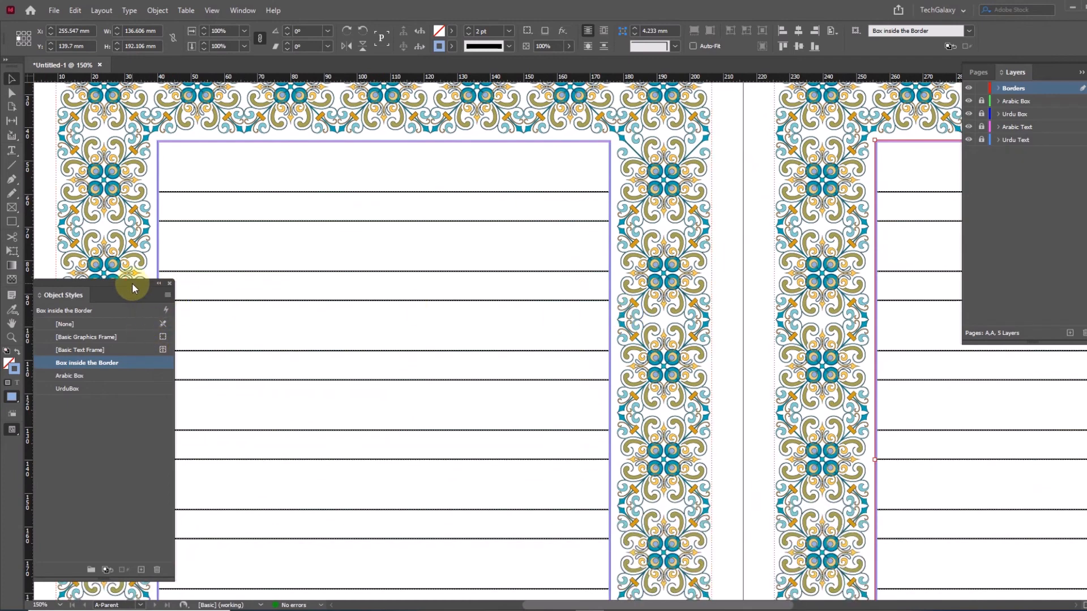
pyautogui.moveTo(132, 284); pyautogui.dragTo(137, 273)
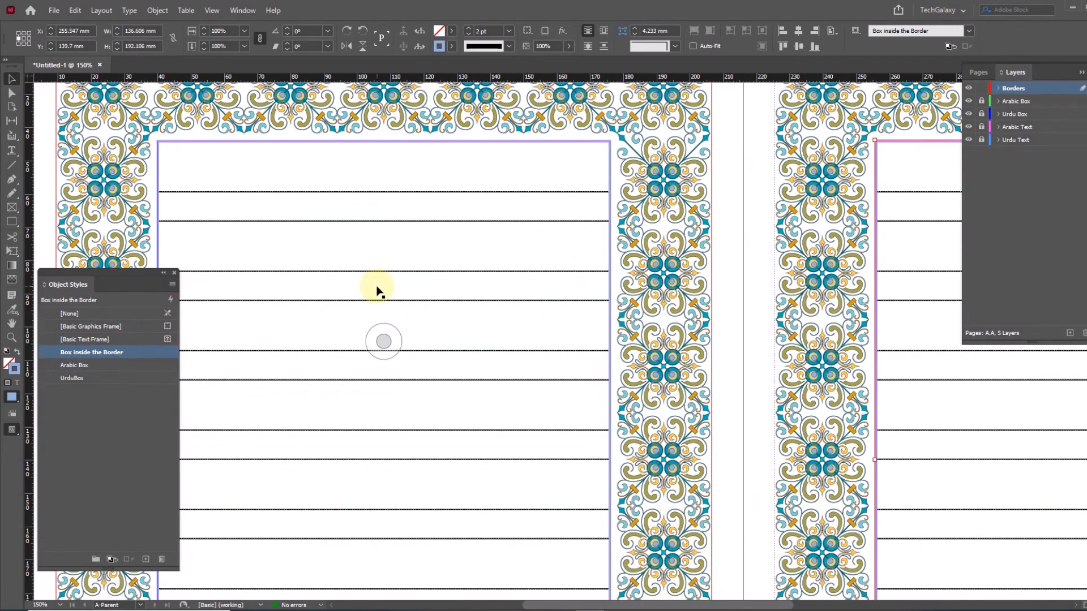
pyautogui.keyDown('ctrl'); pyautogui.keyDown('alt'); pyautogui.click(443, 332); pyautogui.keyUp('alt'); pyautogui.keyUp('ctrl')
pyautogui.moveTo(661, 378); pyautogui.dragTo(566, 319)
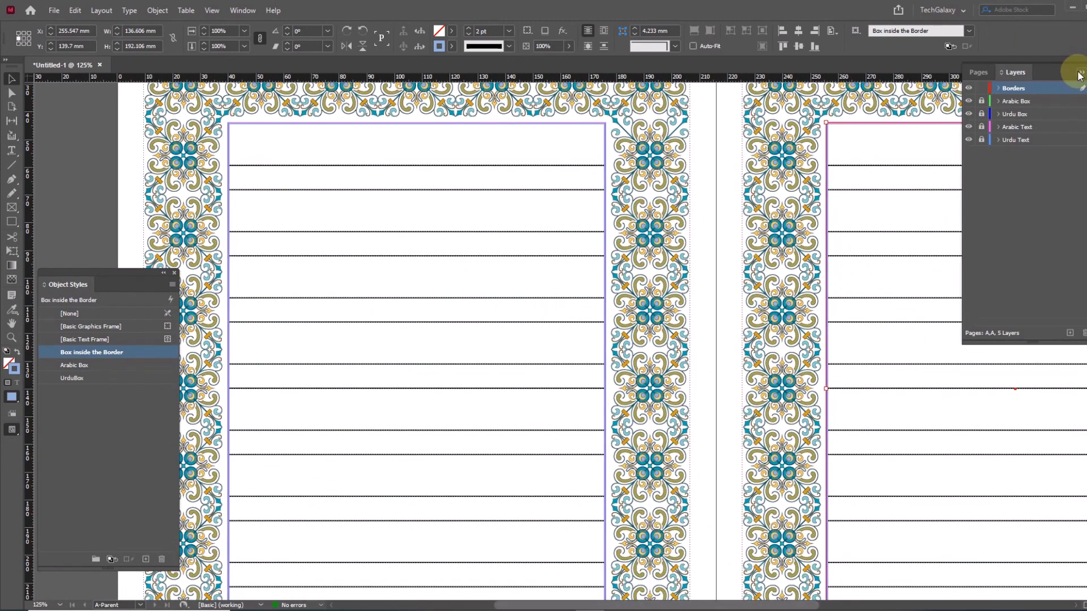
# Save the document to the Desktop as an InDesign 2022 file named QURAN_SETUP
pyautogui.hotkey('ctrl', 's')
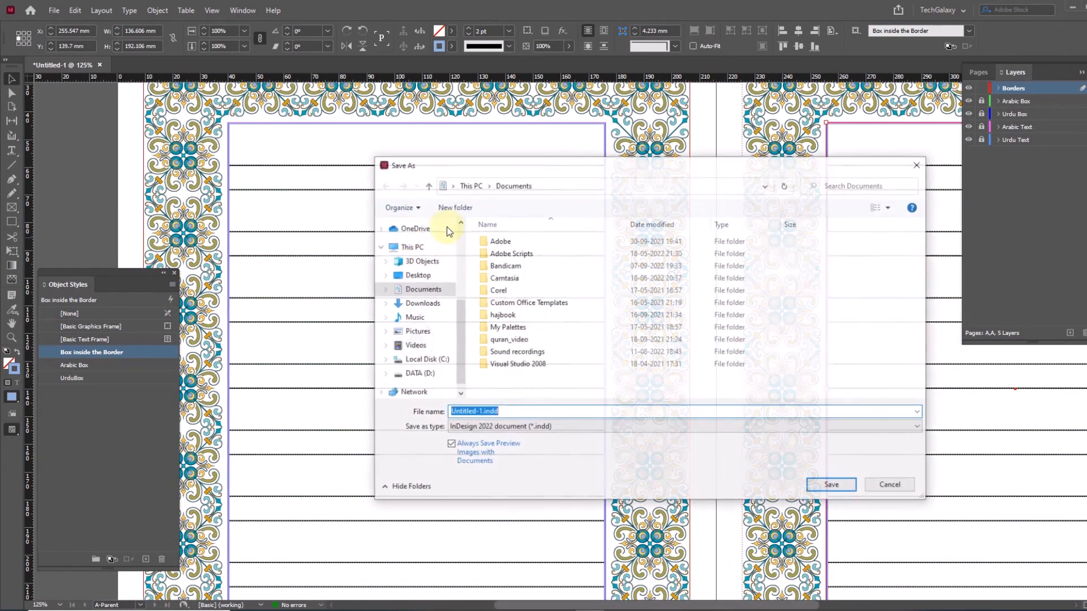
pyautogui.click(412, 275)
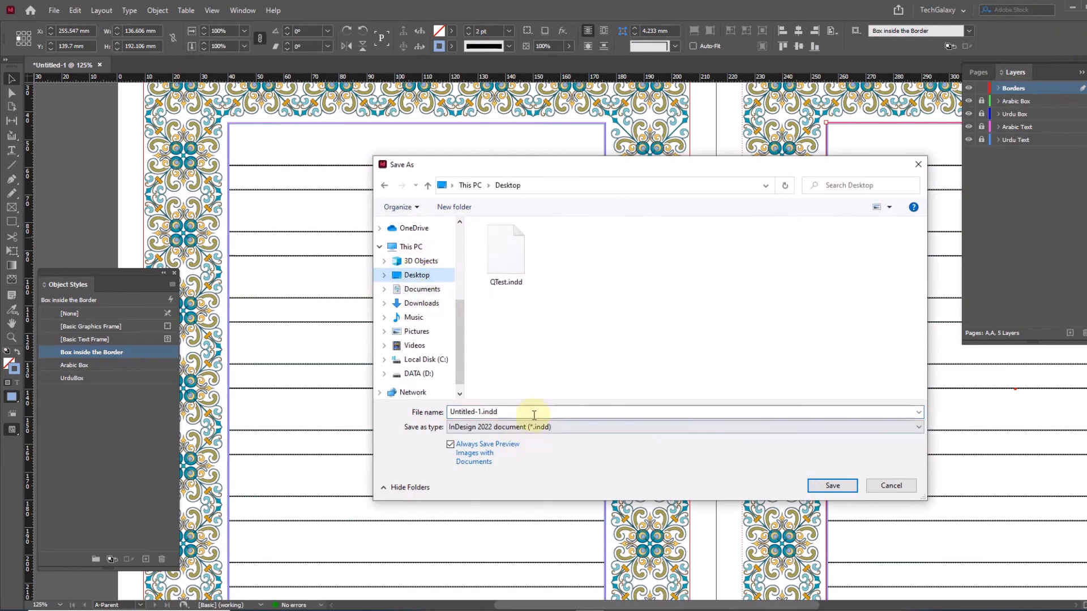
pyautogui.write('Q')
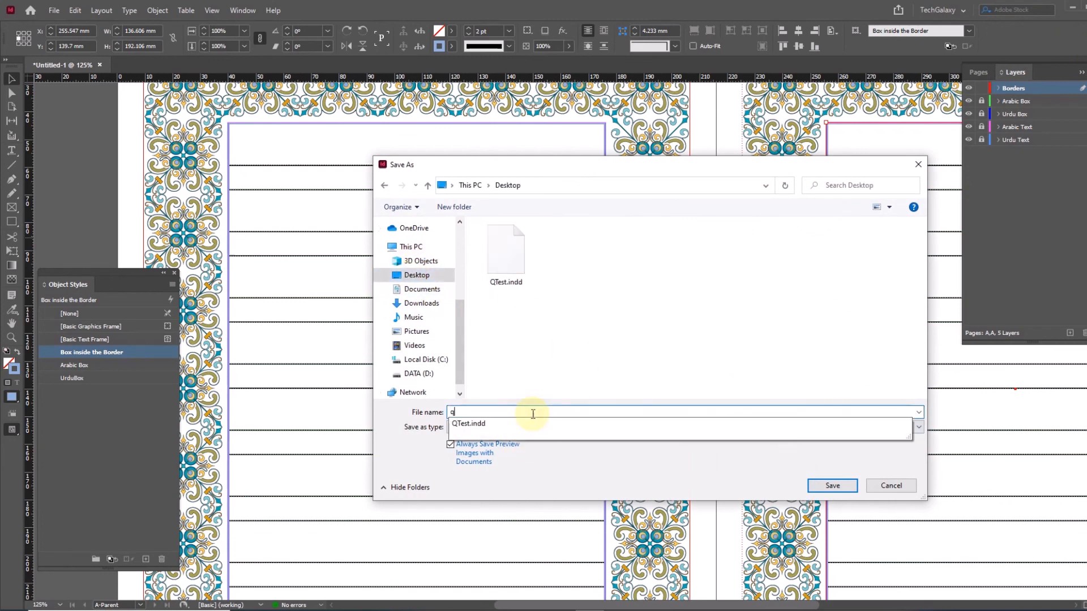
pyautogui.write('URAN_SETUP')
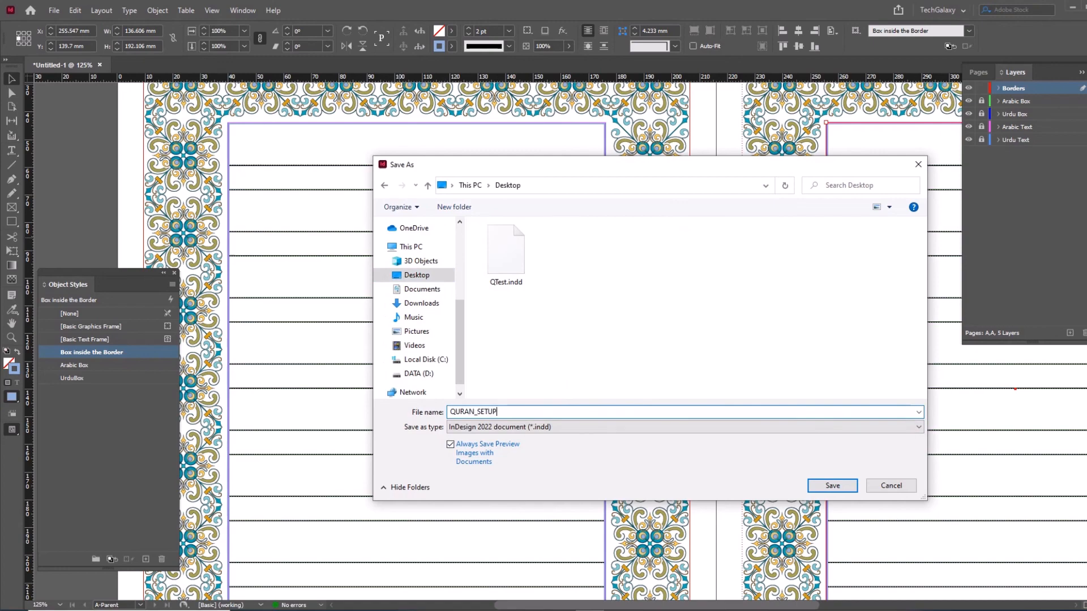
pyautogui.press('Return')
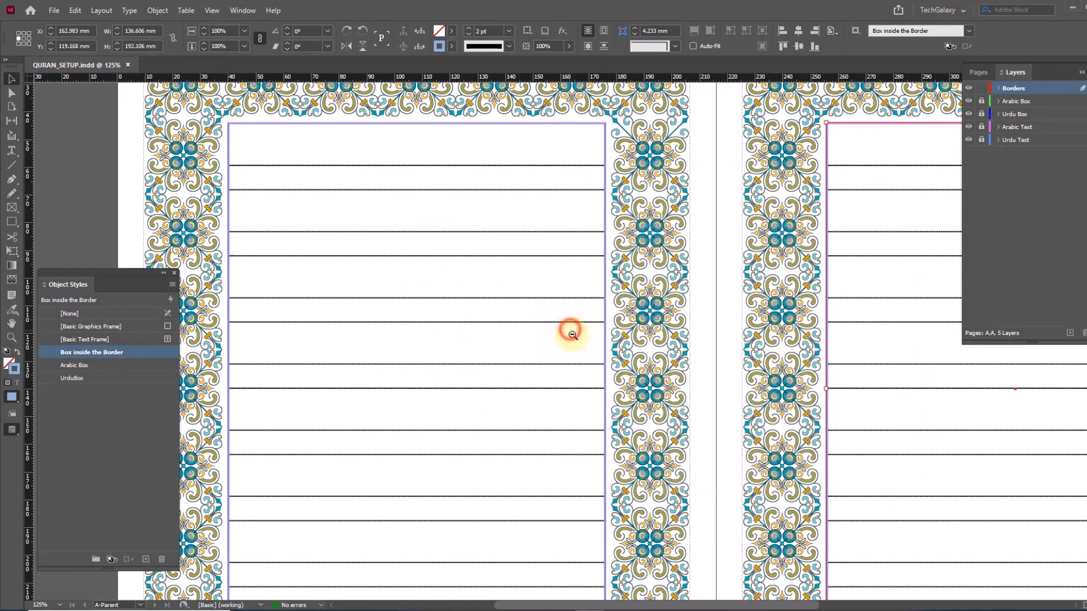
# Open document page 1 and view the parent layout applied to it down to the lower border
pyautogui.hotkey('ctrl', '-')
pyautogui.click(1085, 74)
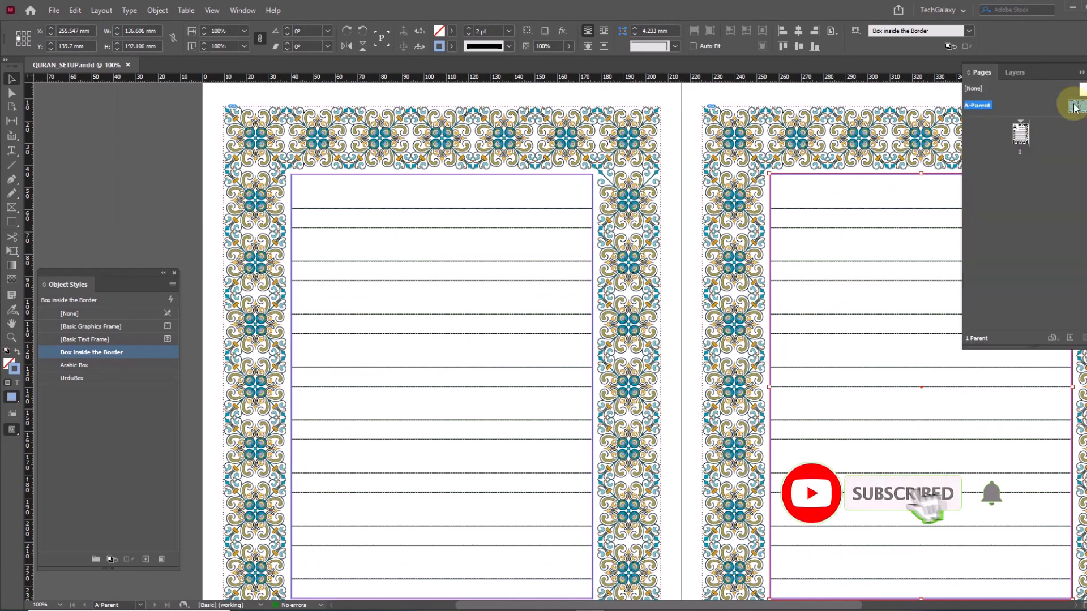
pyautogui.doubleClick(1019, 136)
pyautogui.scroll(-3, 604, 366)
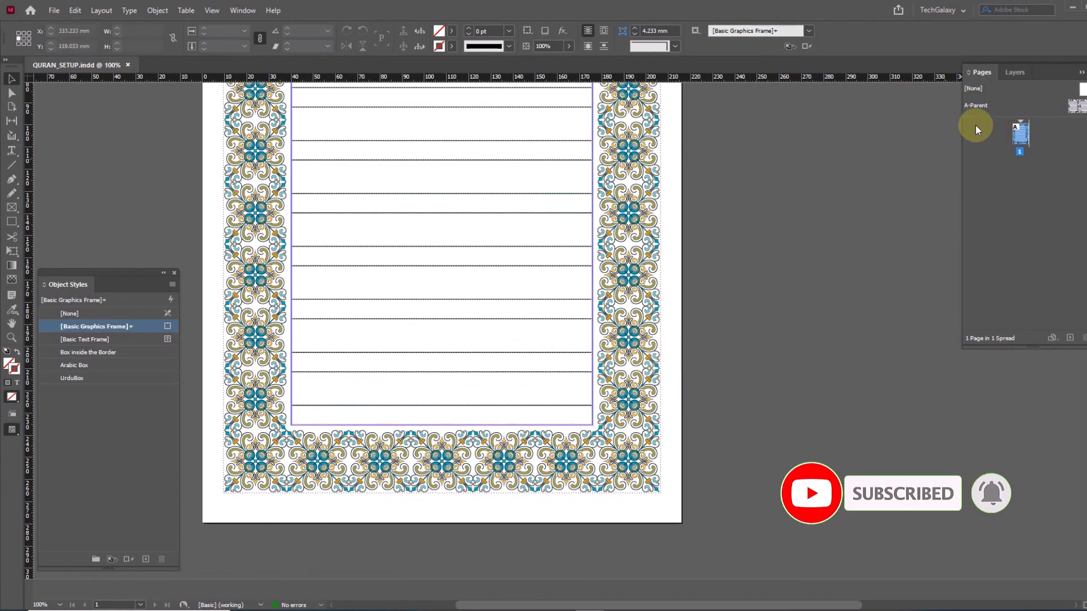
# Return to the A-Parent spread, view it in presentation mode, and exit the presentation
pyautogui.doubleClick(974, 106)
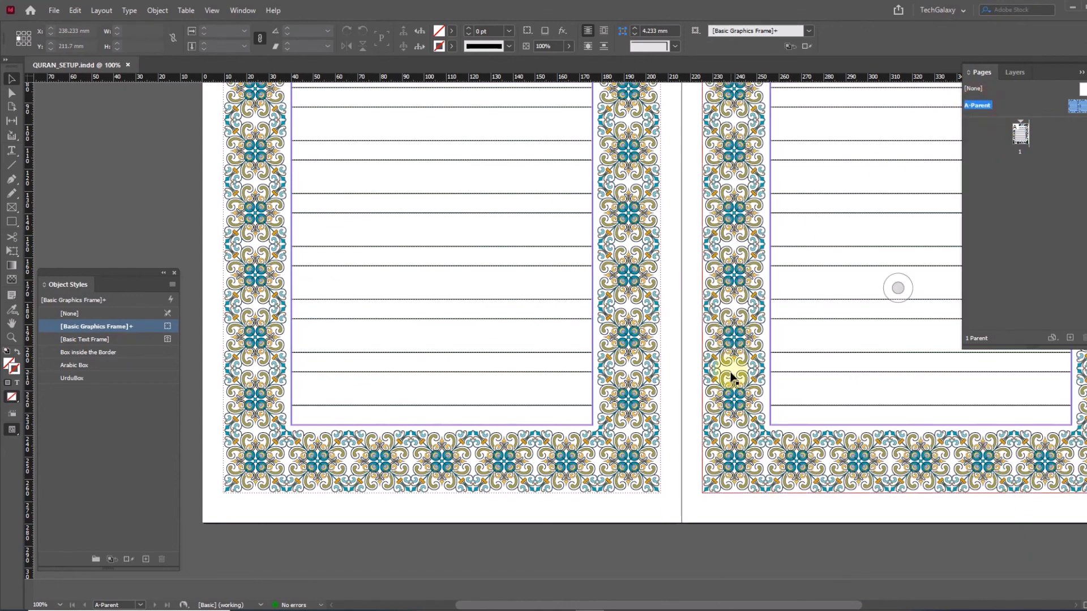
pyautogui.hotkey('shift', 'w')
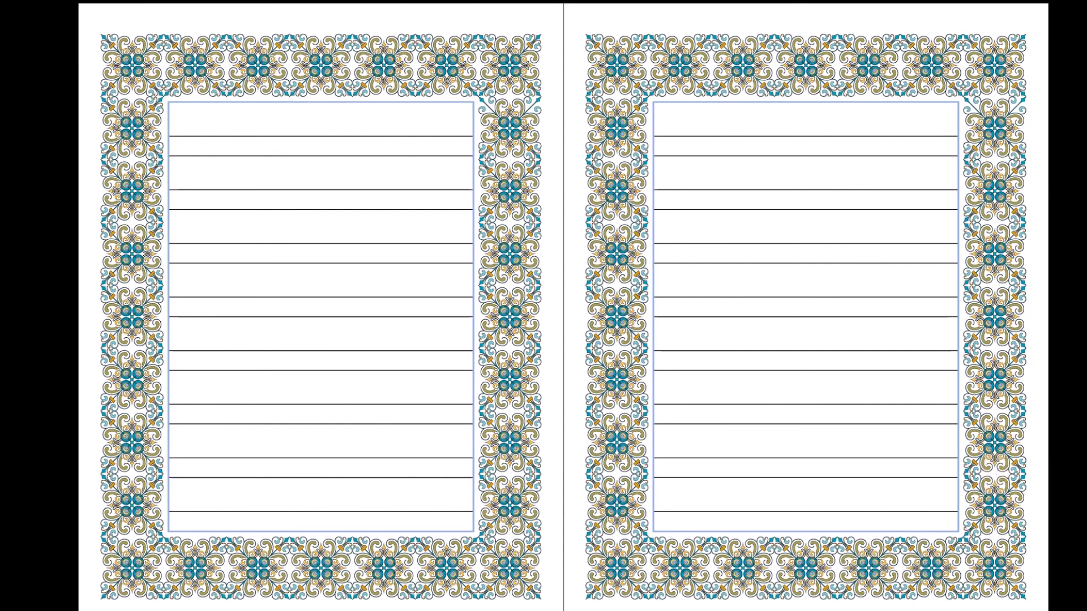
pyautogui.press('Escape')
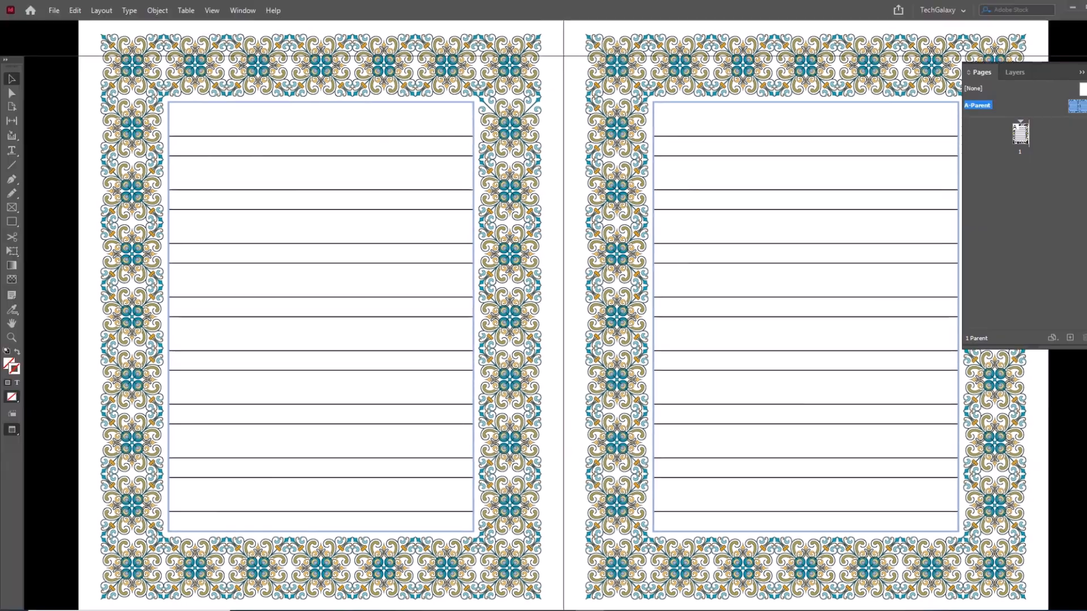